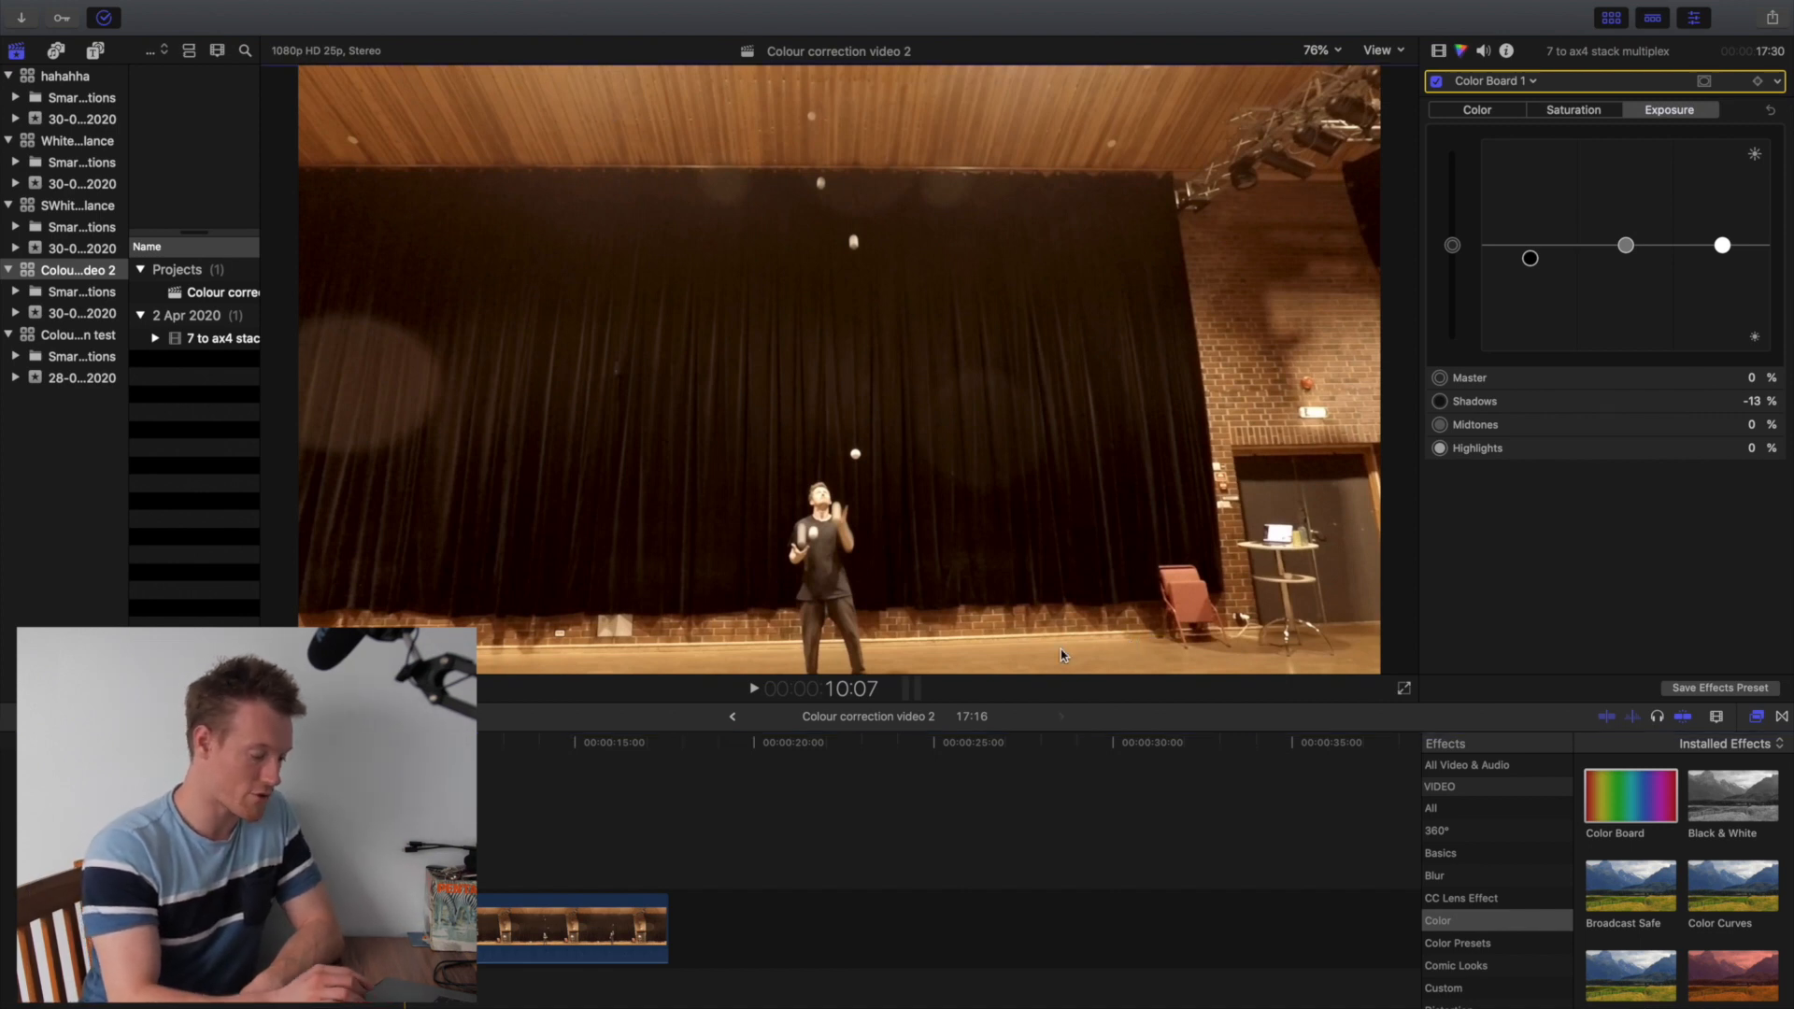
Step: Show the video scopes and set the waveform's channels to RGB Parade
key(super+7)
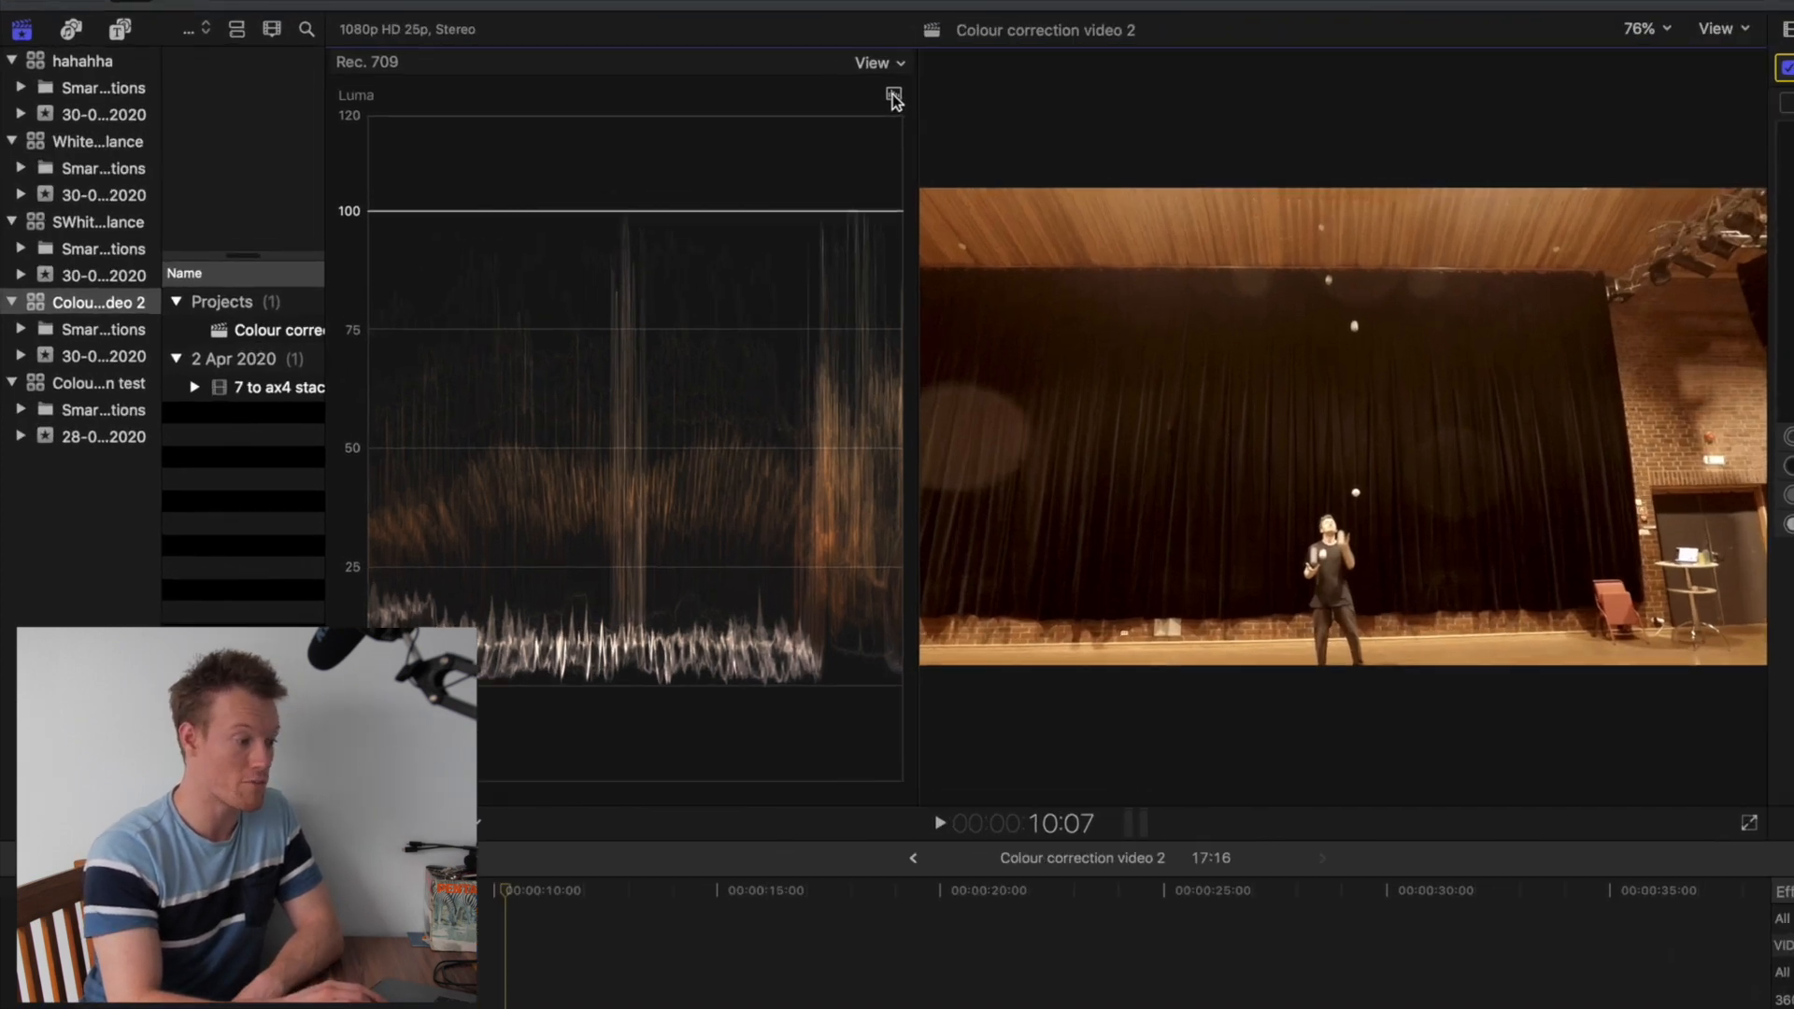
click(717, 103)
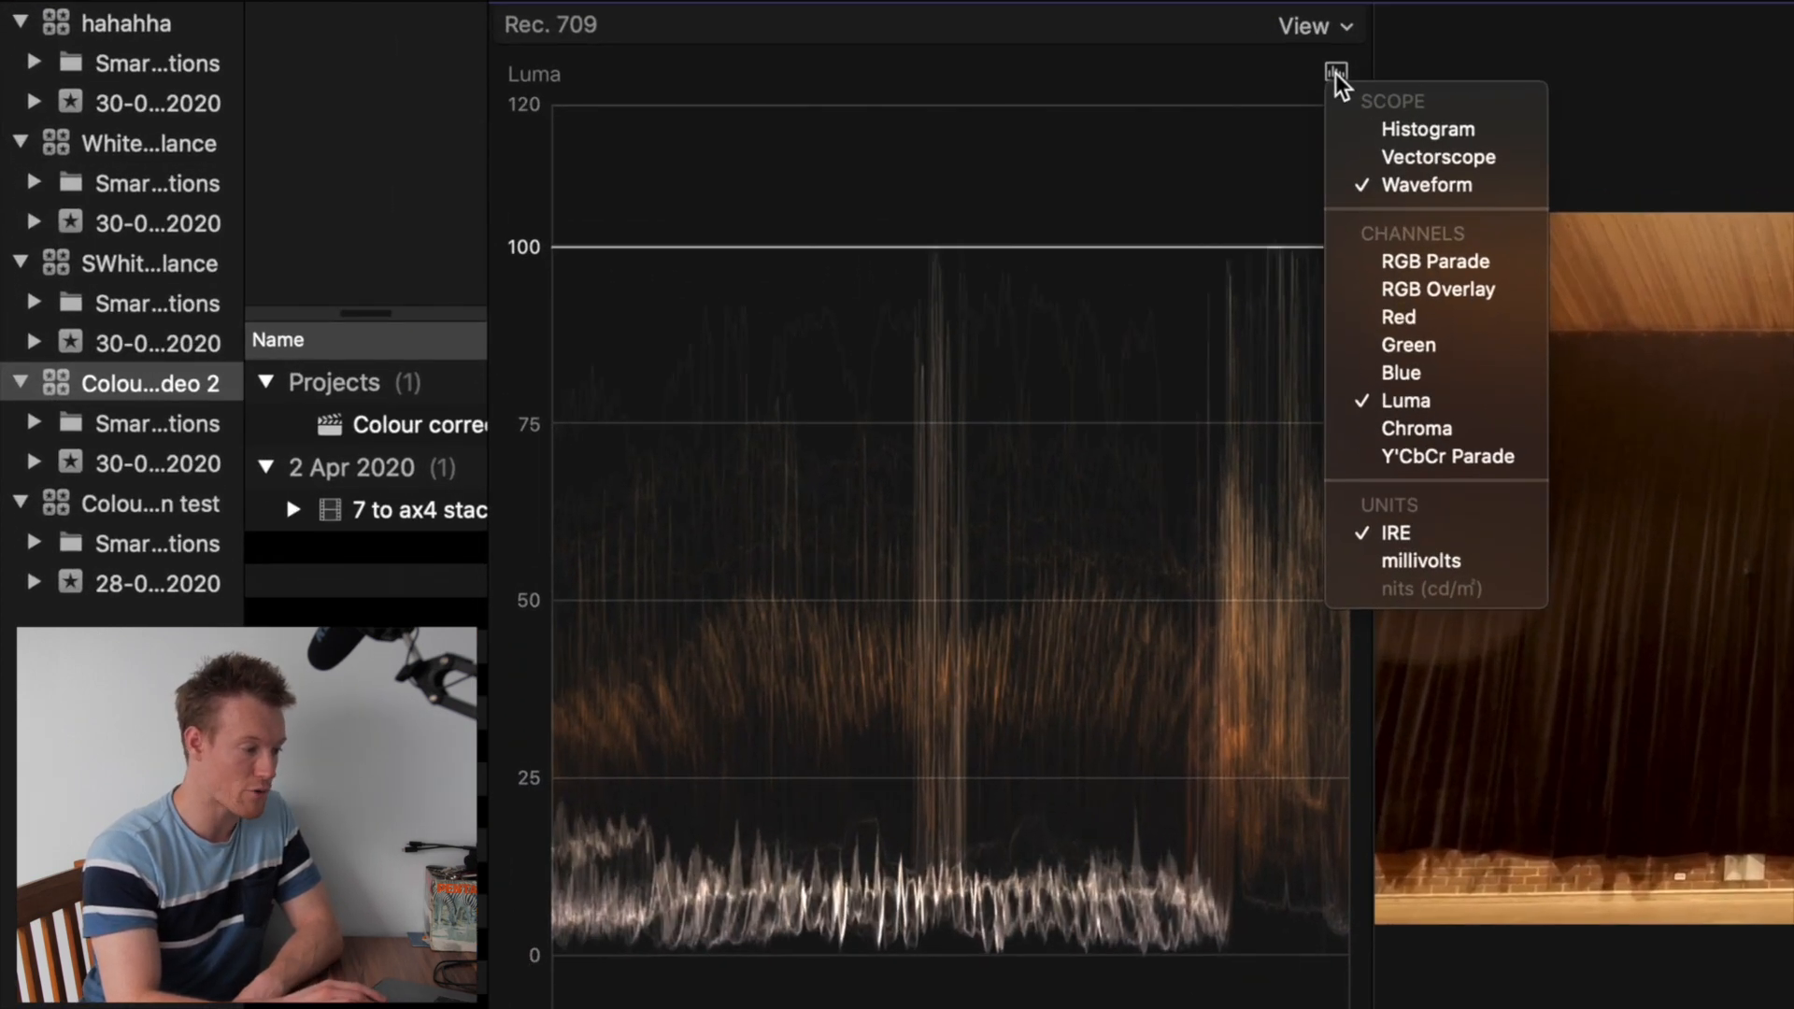
click(1370, 261)
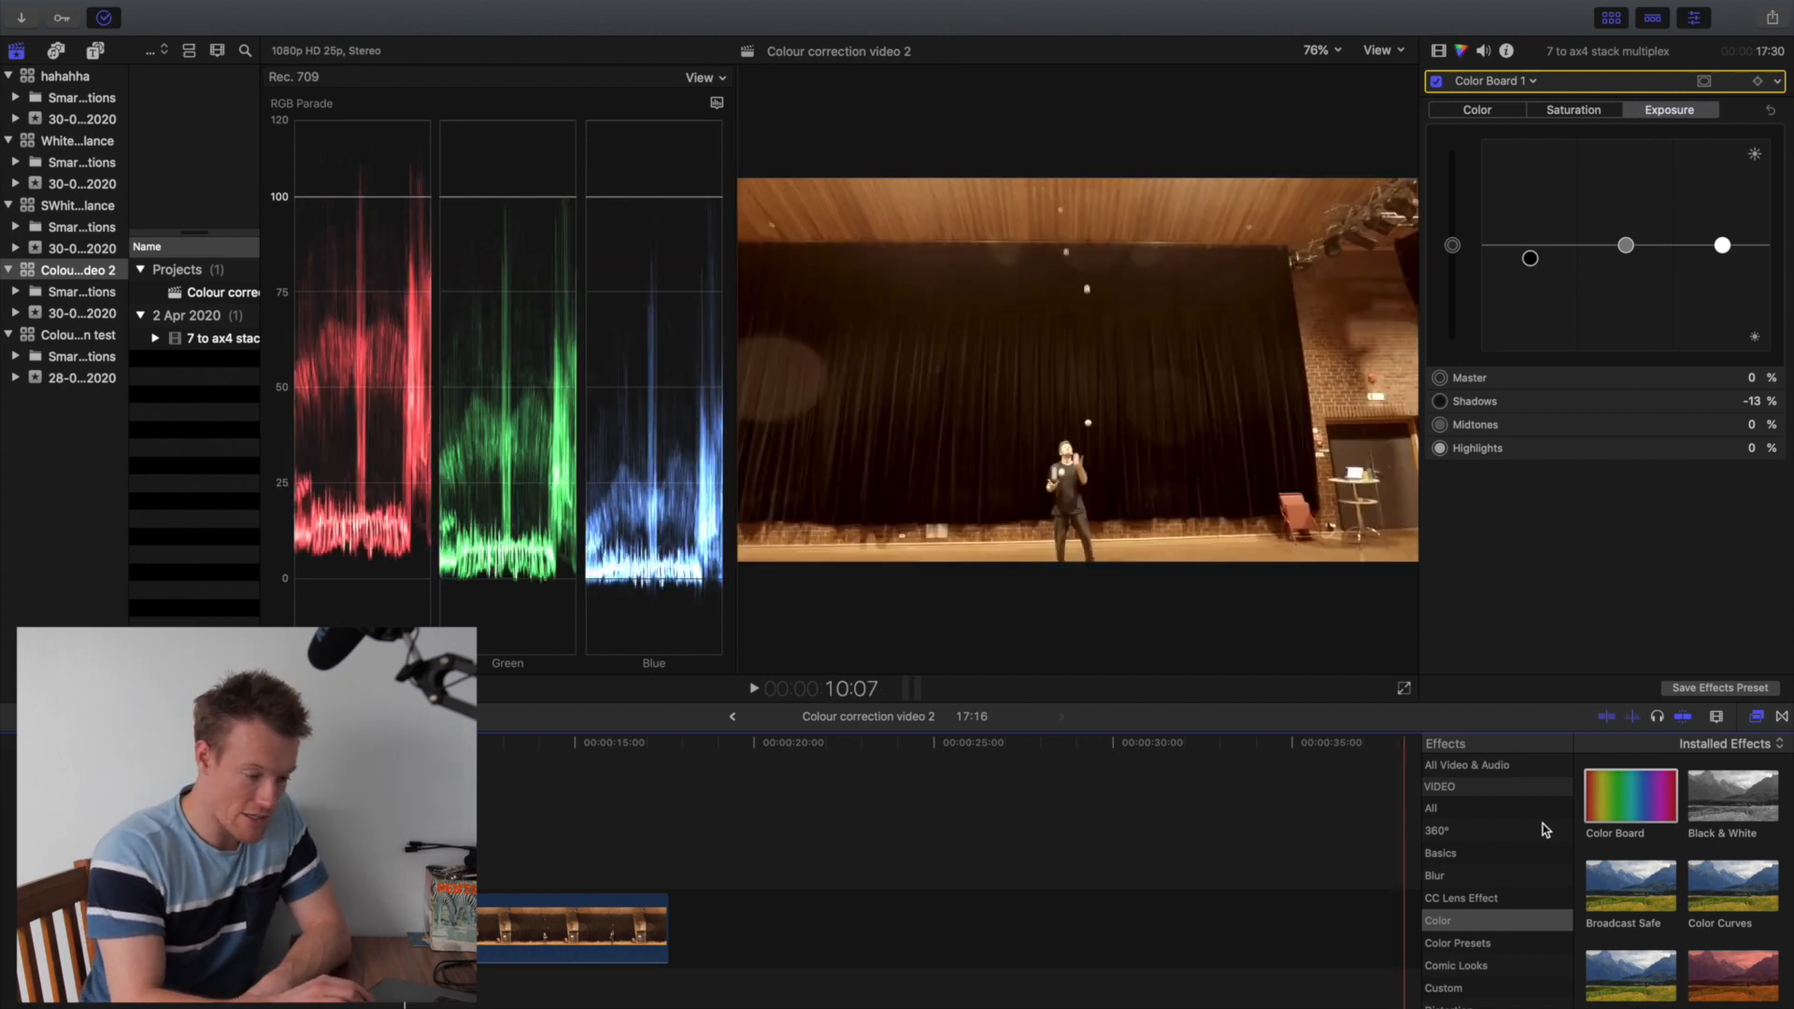
Step: Apply the Color Curves effect to the juggling clip in the timeline
click(1707, 909)
drag(1706, 910, 573, 930)
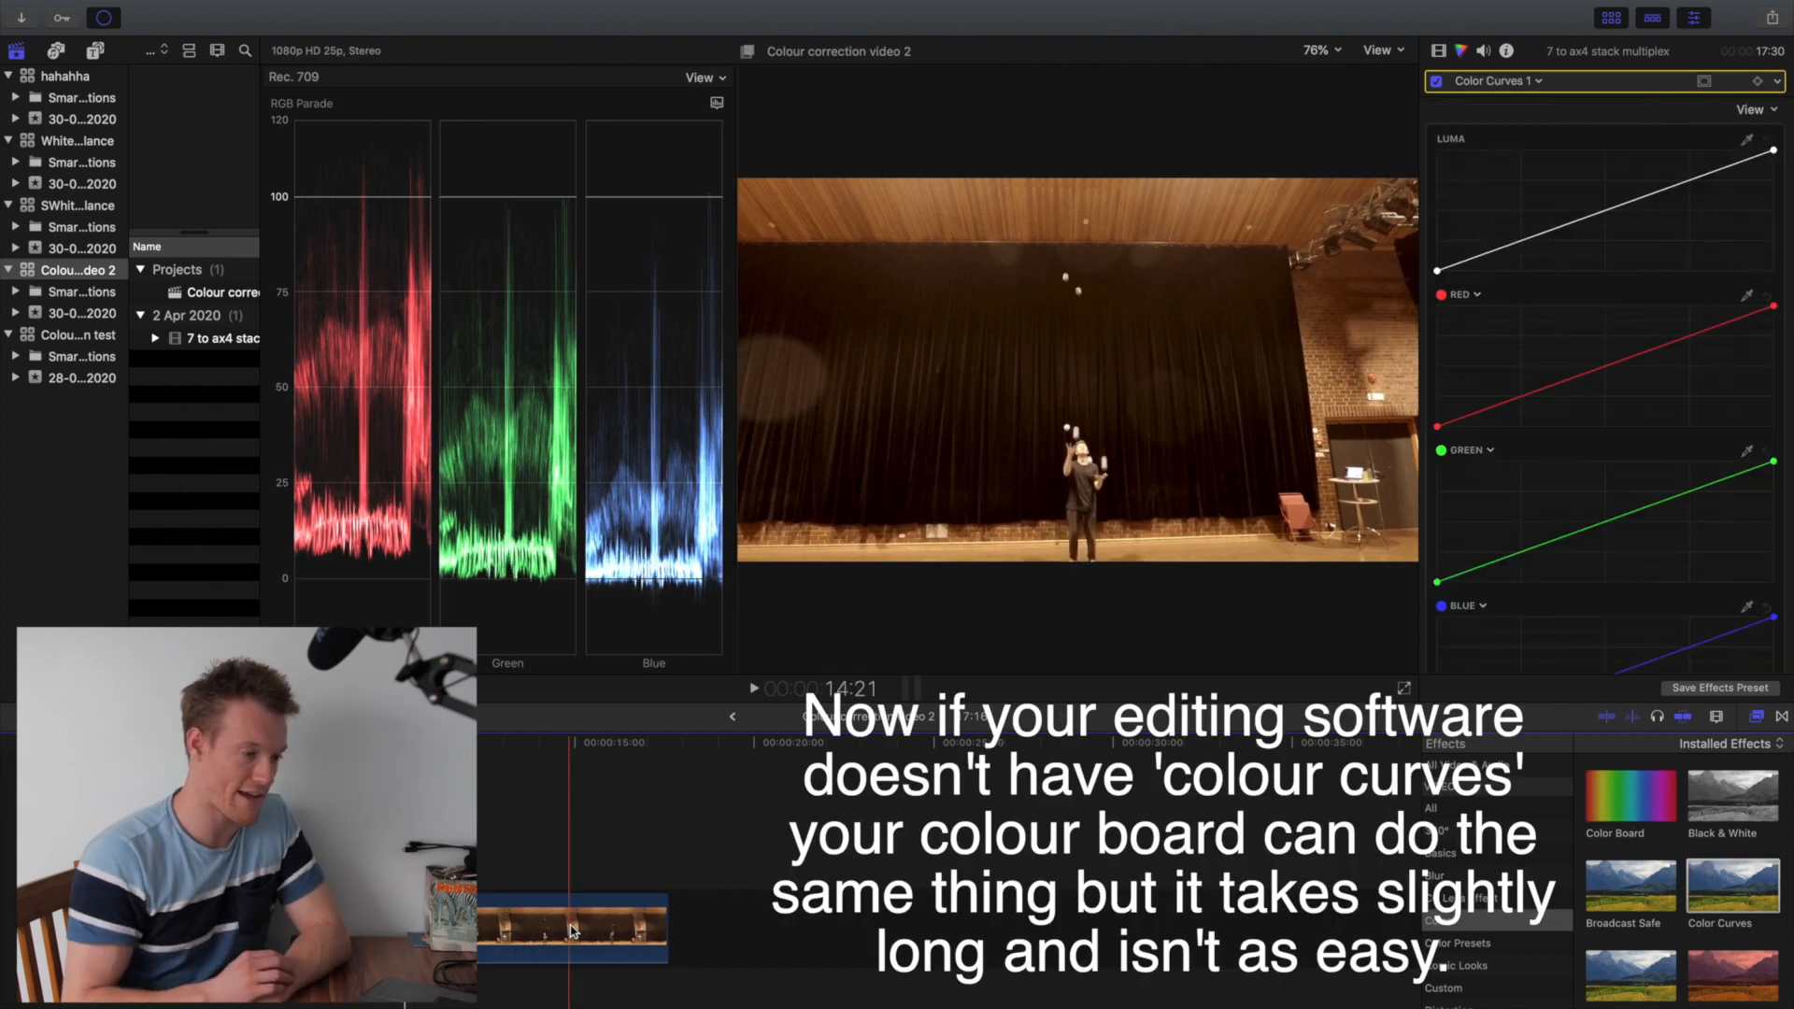
scroll(1647, 530, down, 2)
scroll(1646, 530, up, 2)
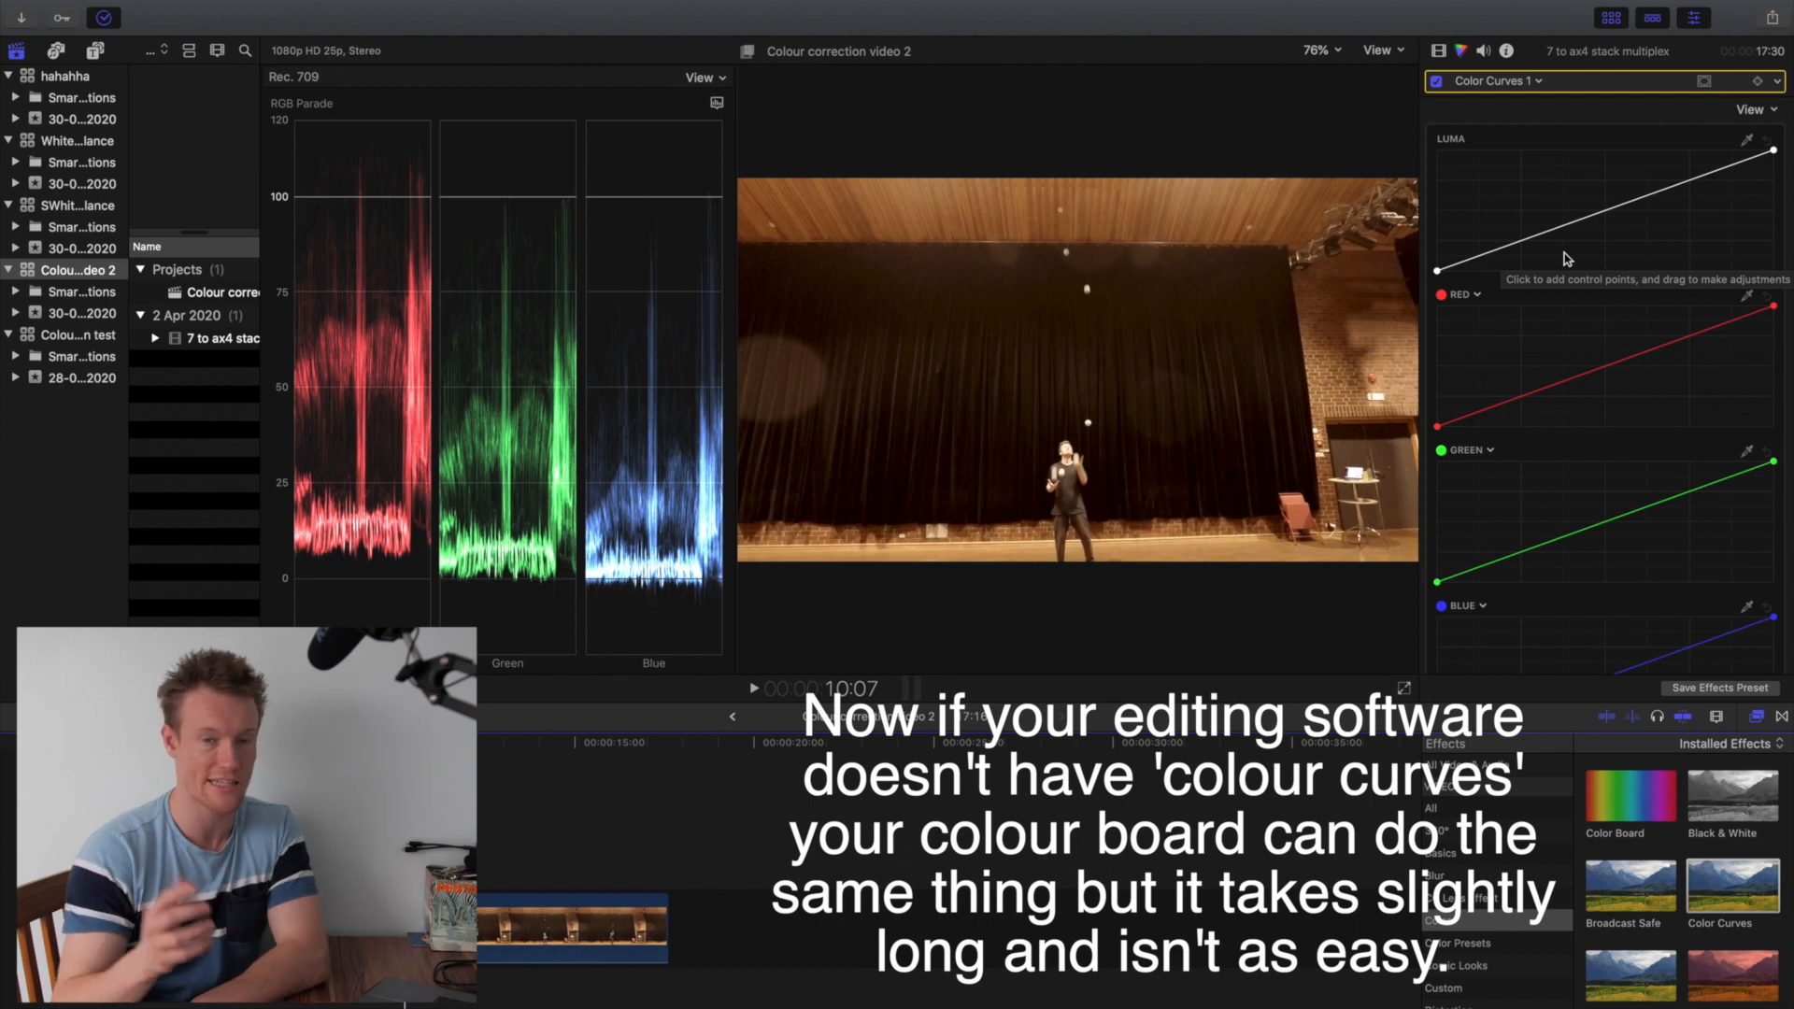
Step: Switch the waveform to Luma, try lifting the luma curve's shadow point, and return its end points to their defaults
click(717, 103)
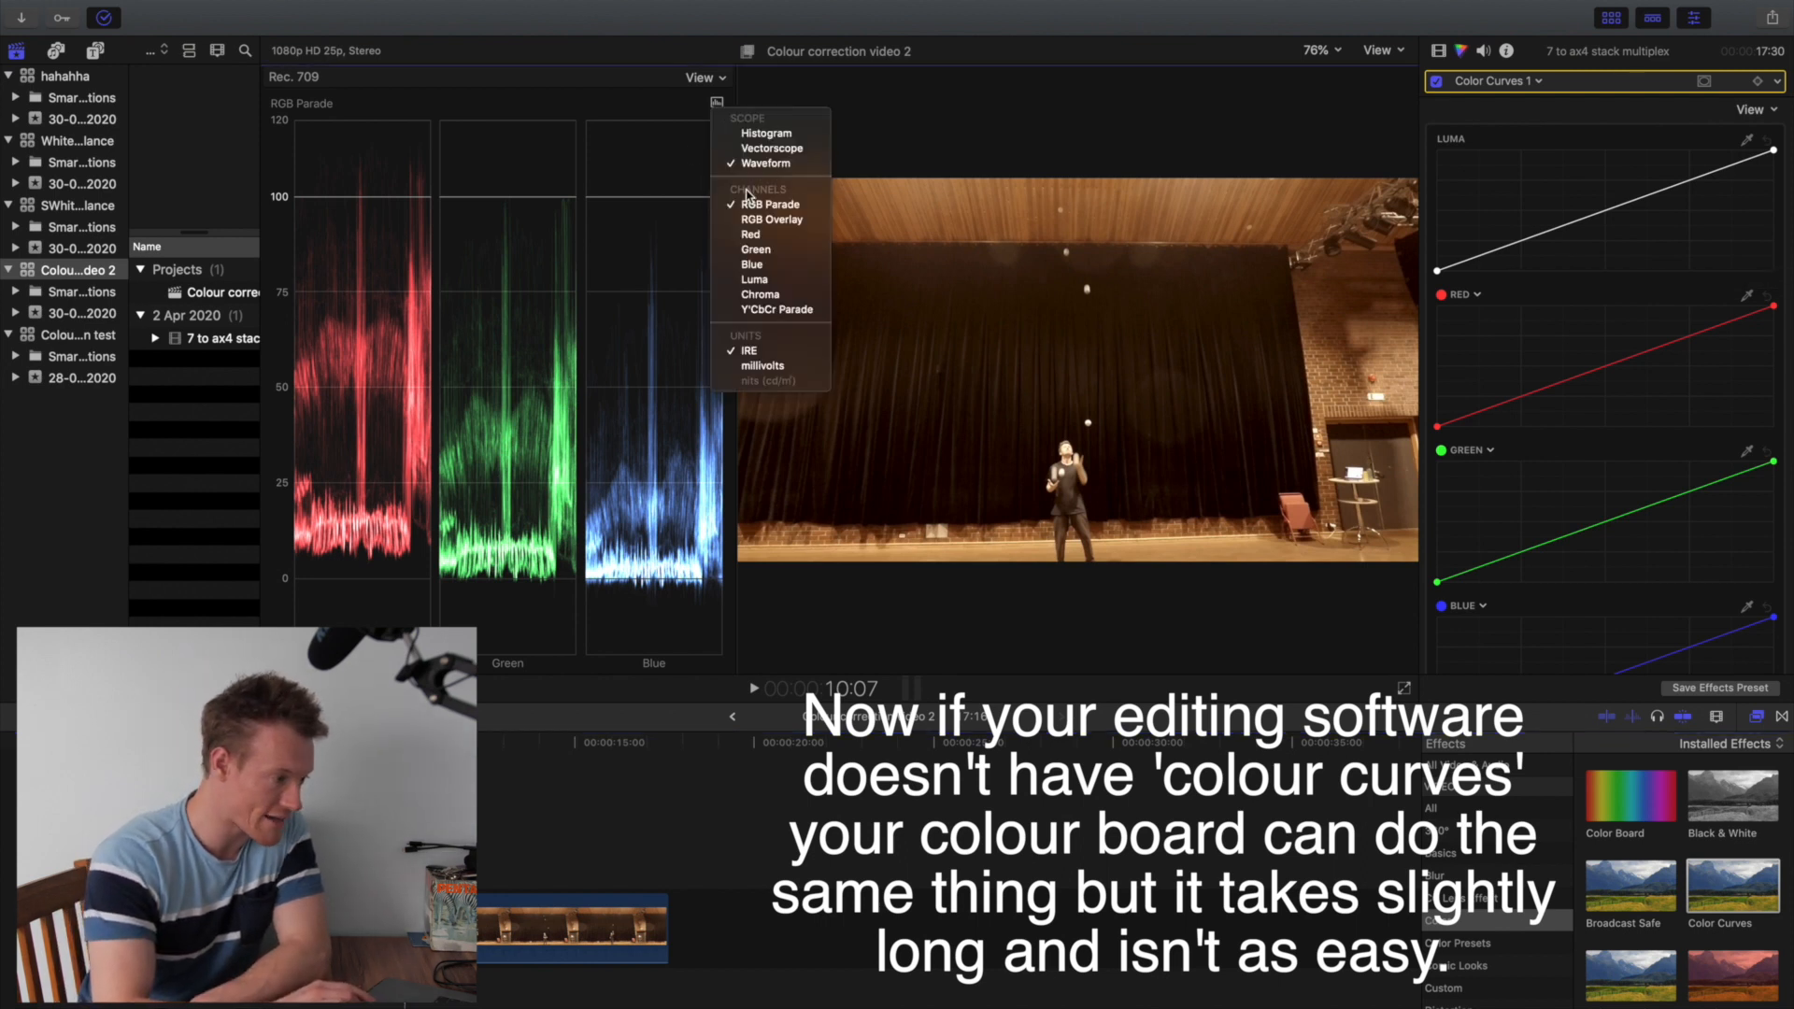
click(752, 281)
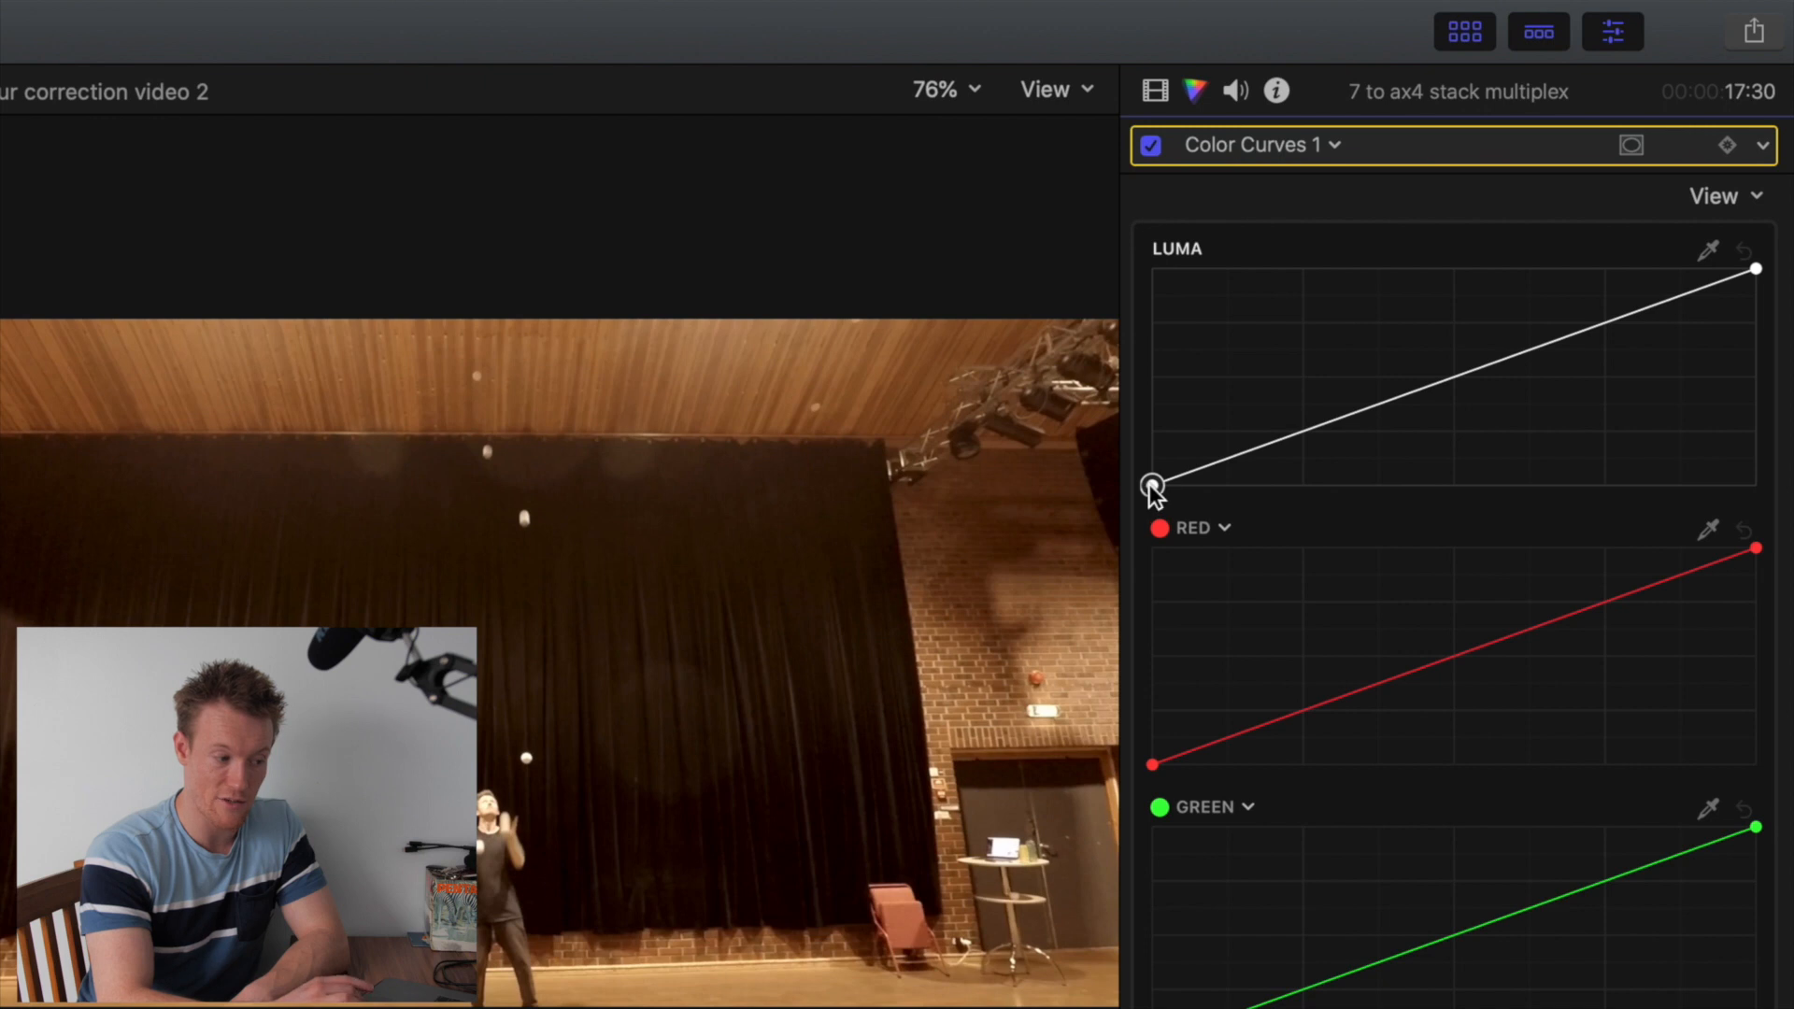
click(1152, 485)
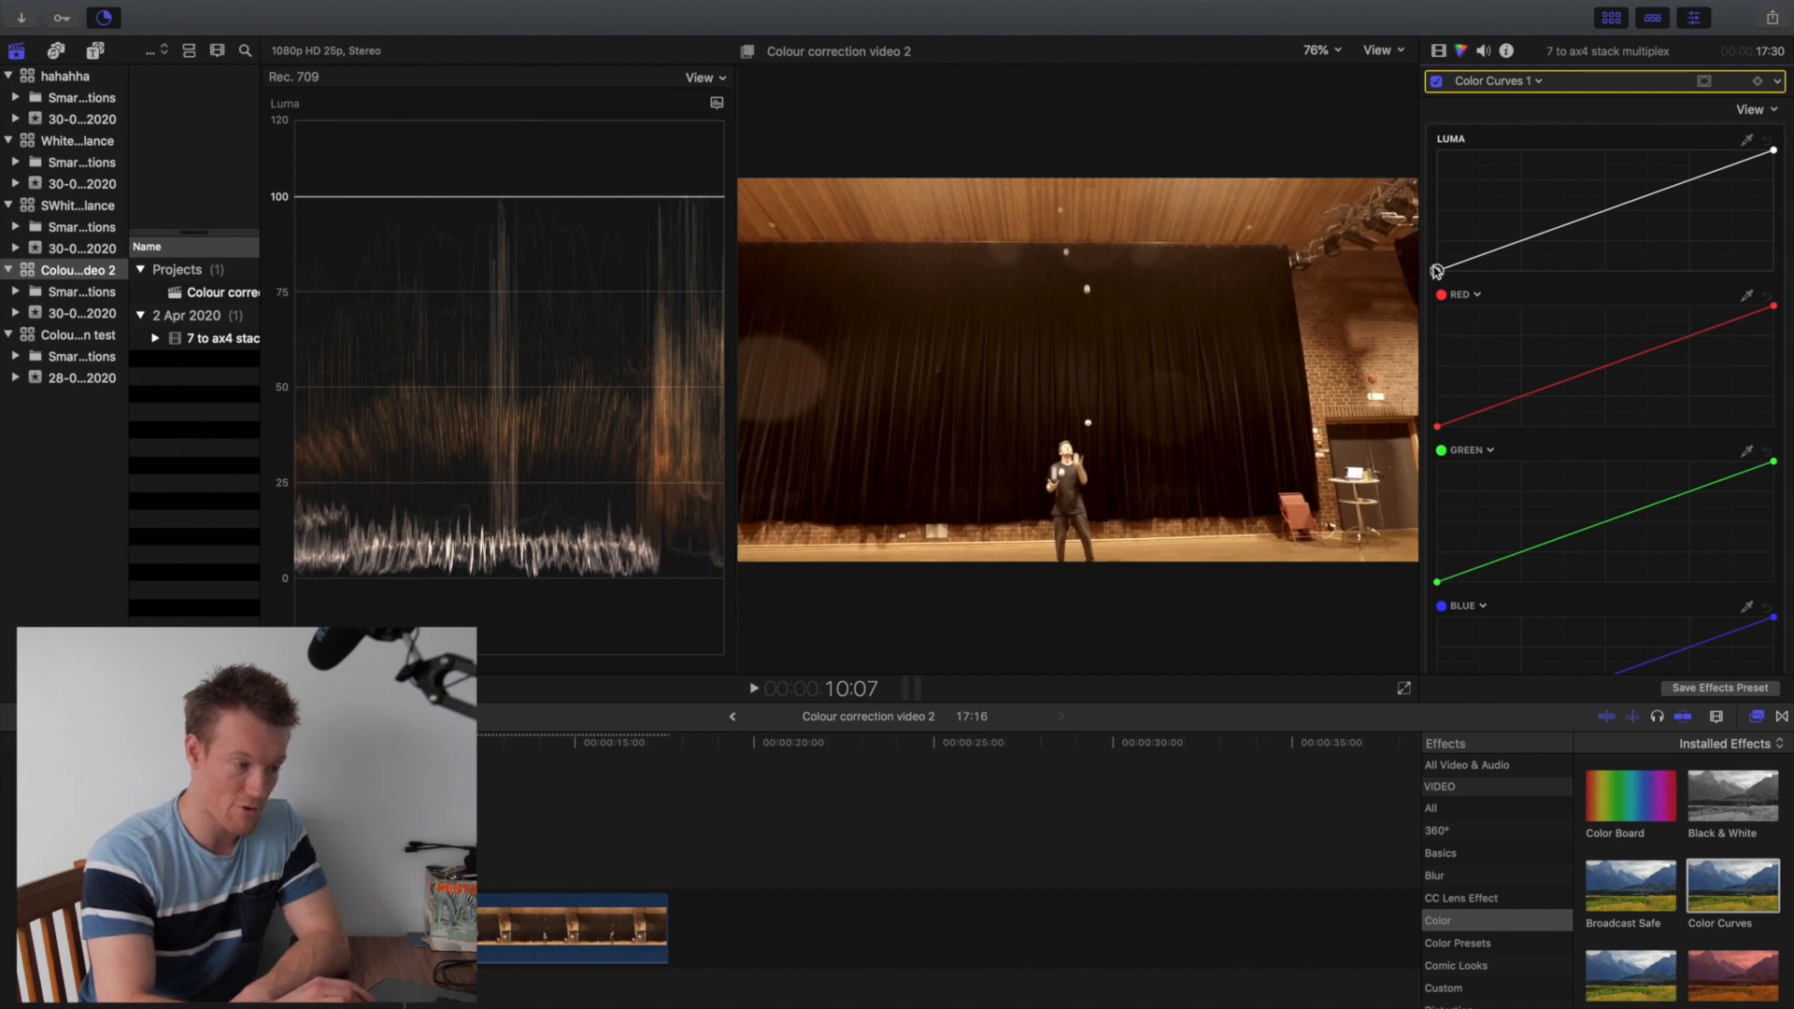
drag(1437, 272, 1438, 249)
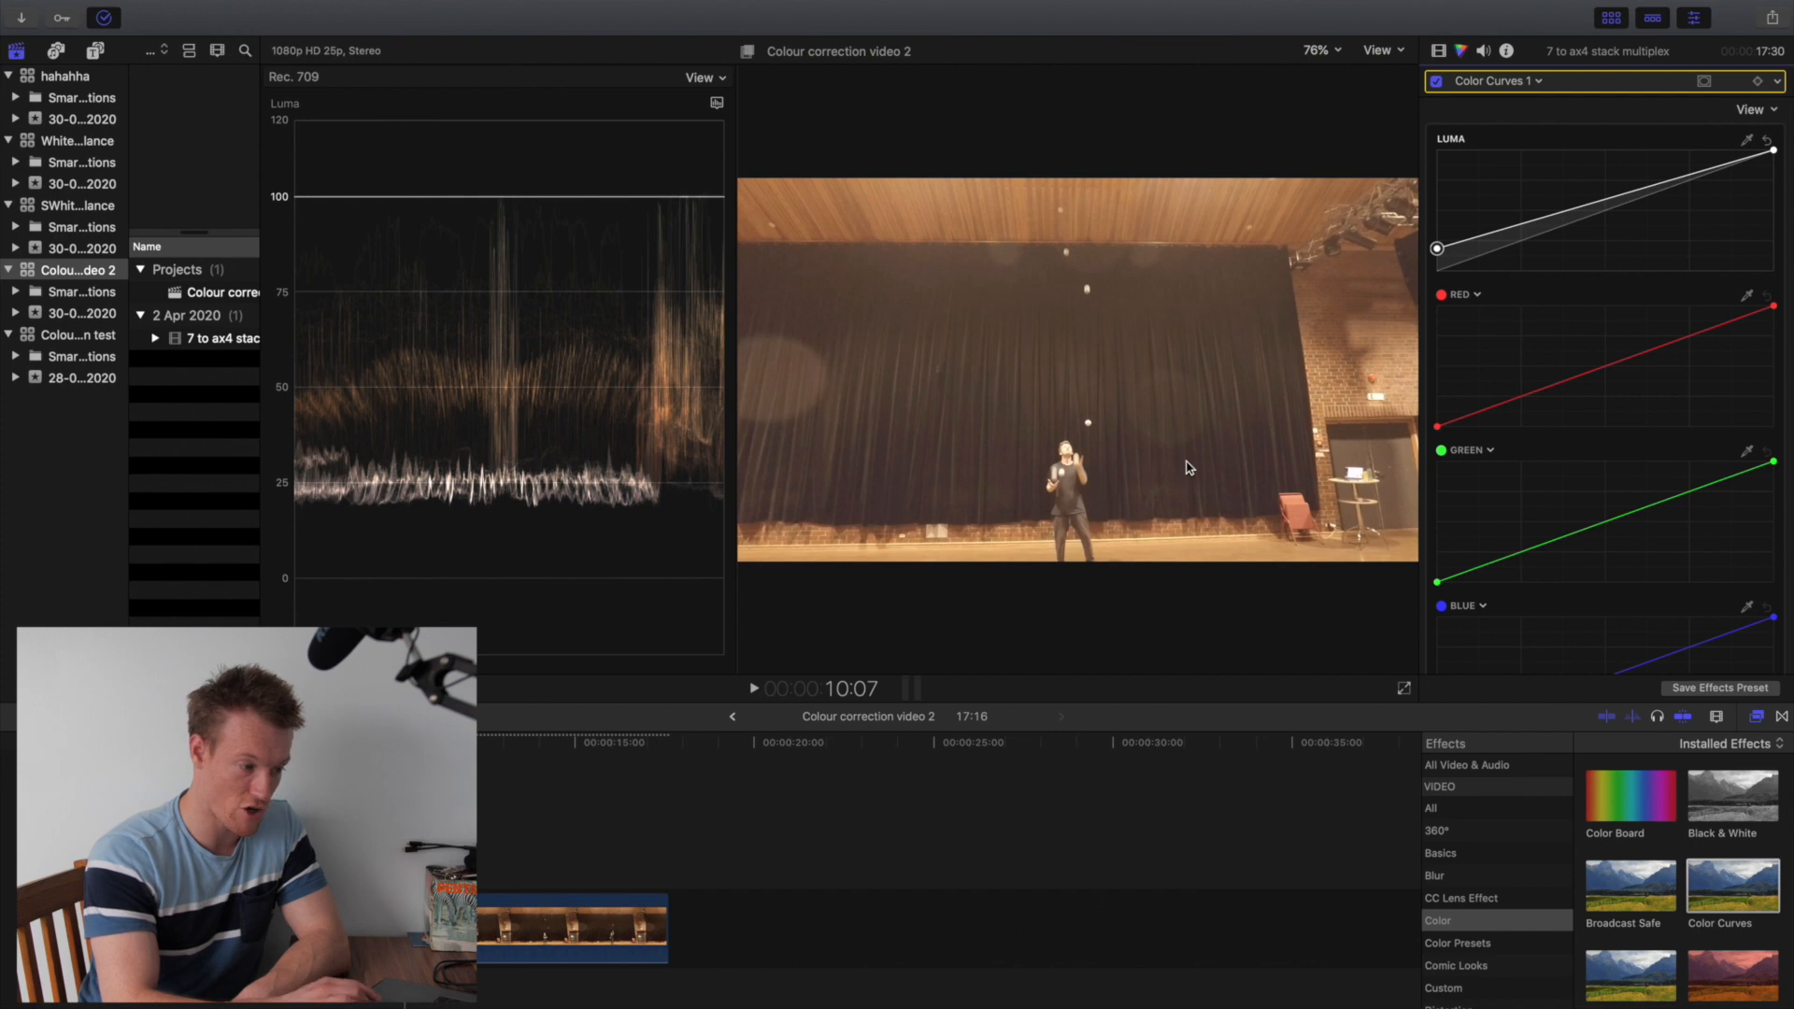
drag(1437, 249, 1438, 271)
mouse_move(1775, 152)
mouse_down()
mouse_move(1780, 195)
mouse_move(1774, 155)
mouse_move(1649, 157)
mouse_move(1780, 148)
mouse_up()
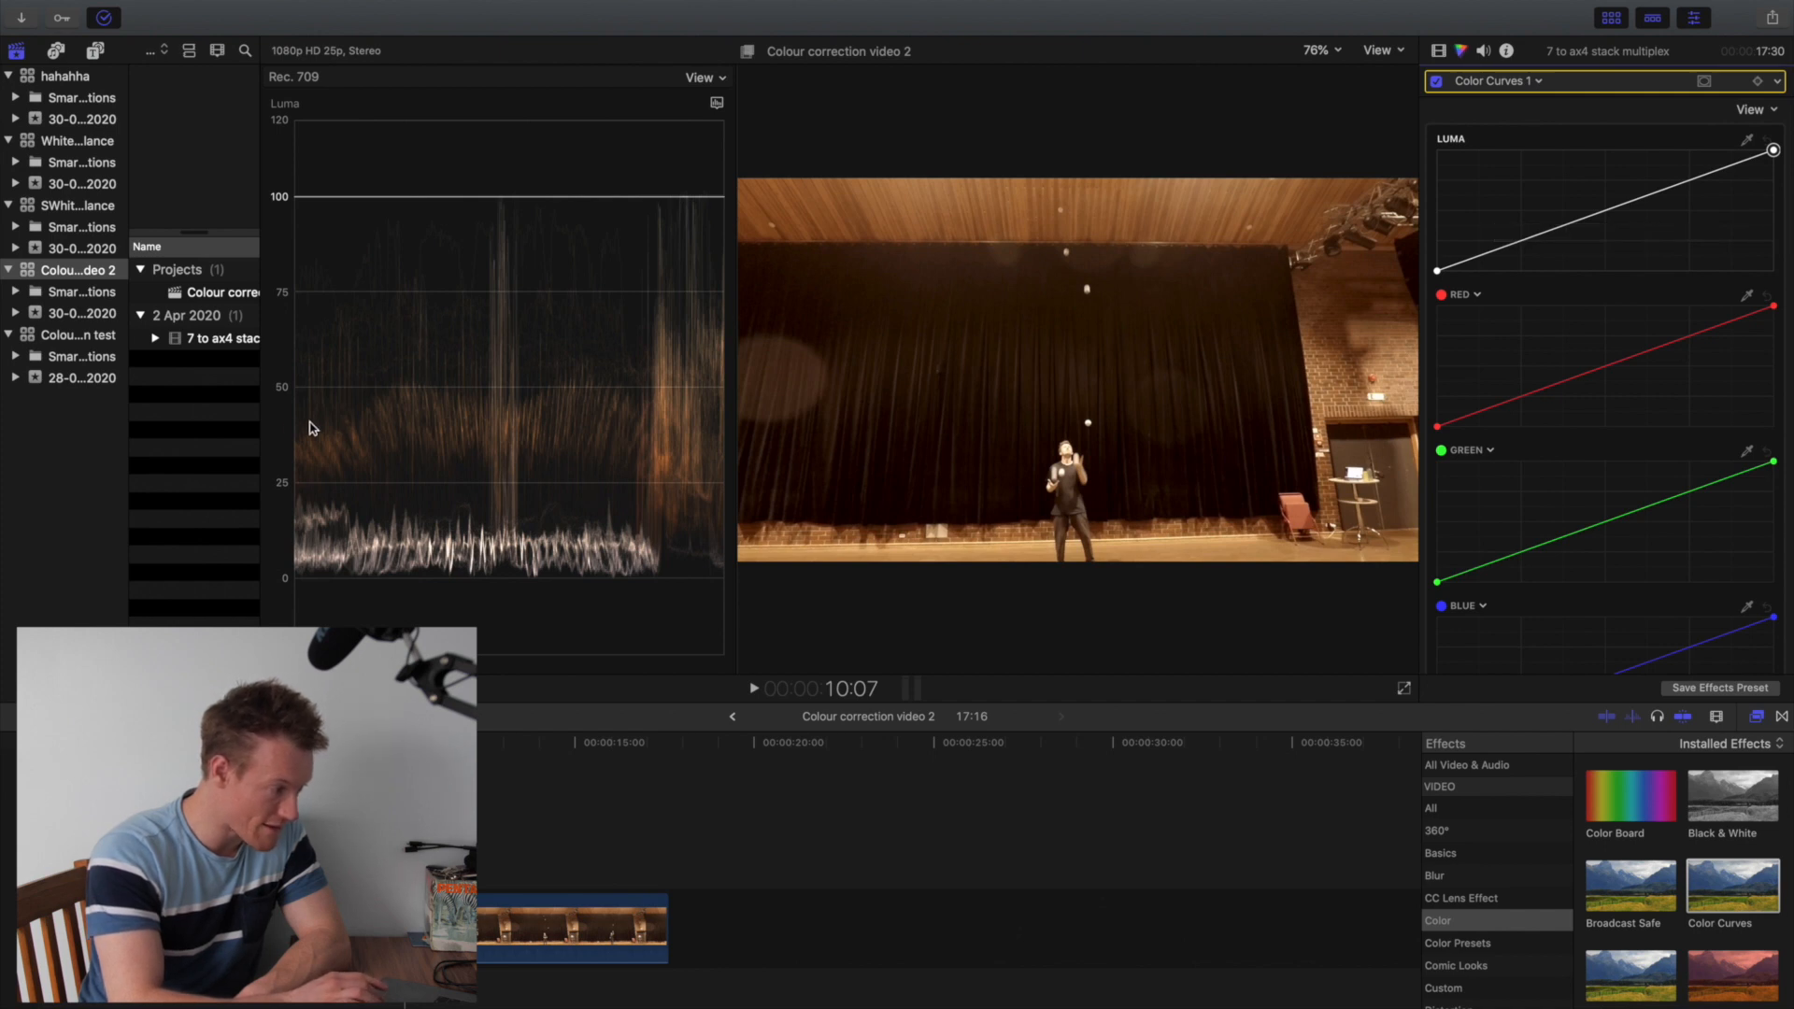
Step: Add neighbouring midtone control points to the luma curve and try raising and lowering the middle one
click(1580, 222)
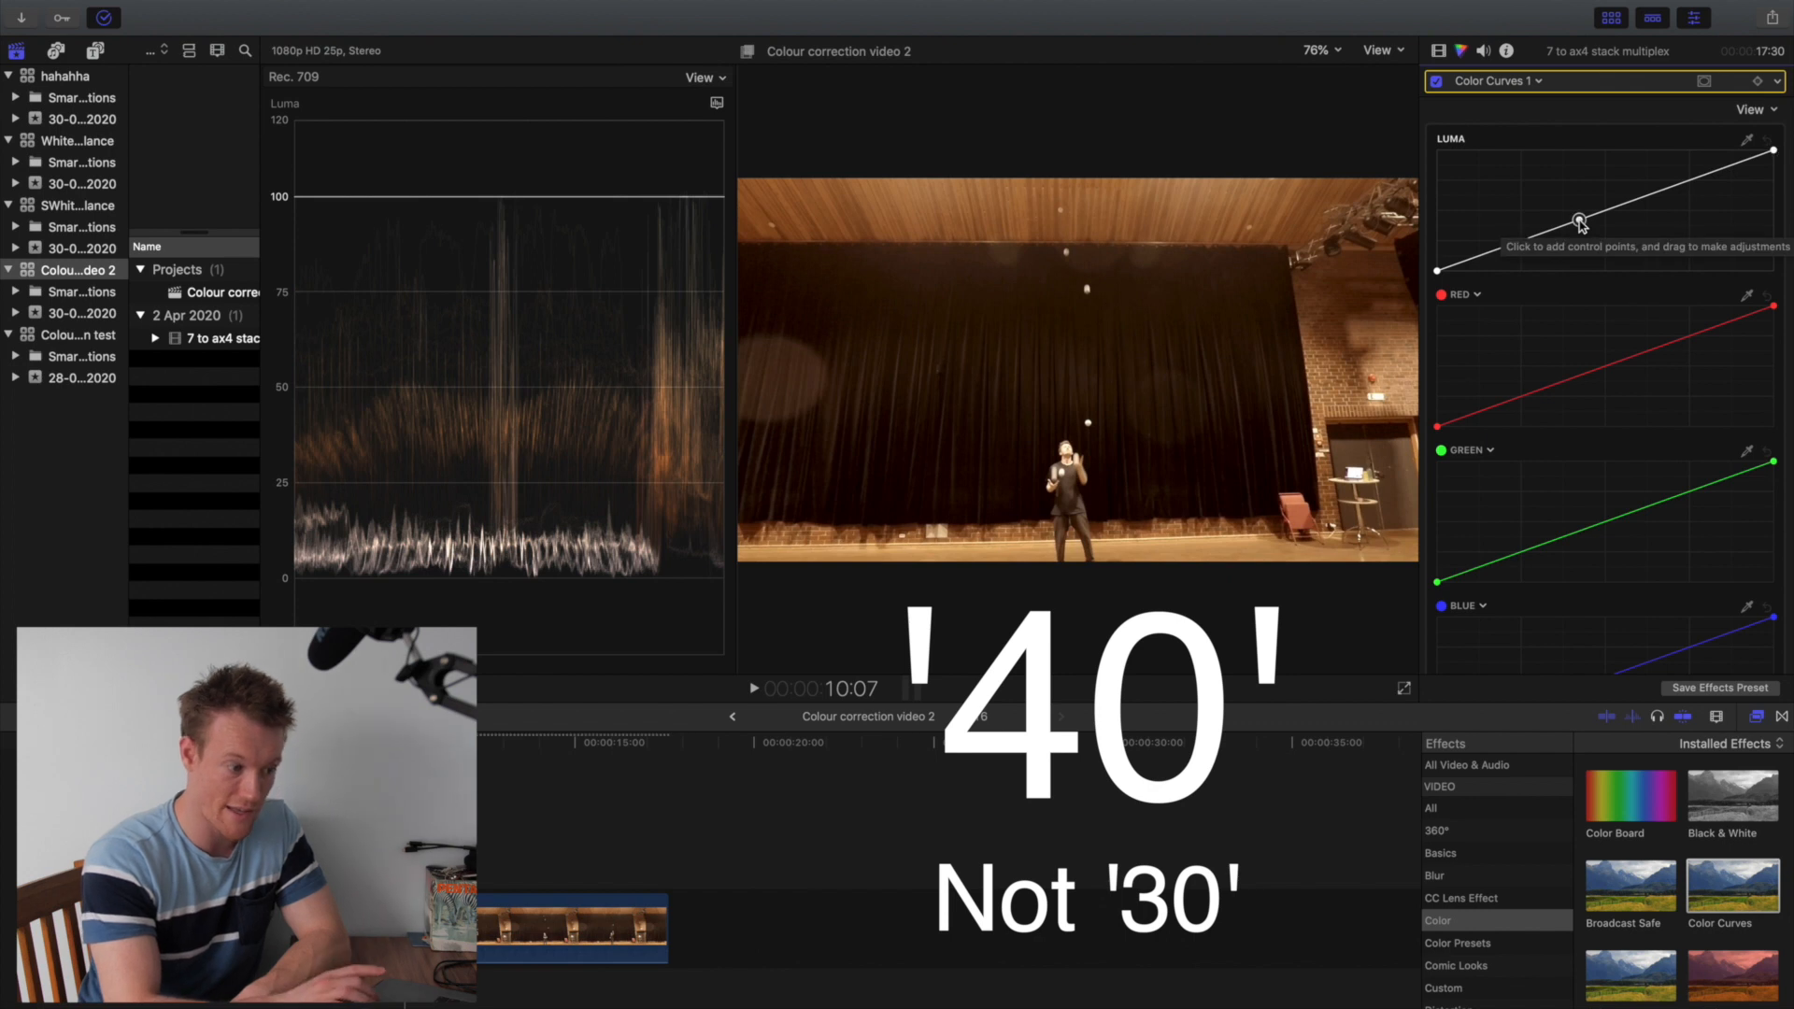
mouse_move(1580, 223)
mouse_down()
mouse_move(1576, 192)
mouse_move(1586, 245)
mouse_move(1572, 227)
mouse_up()
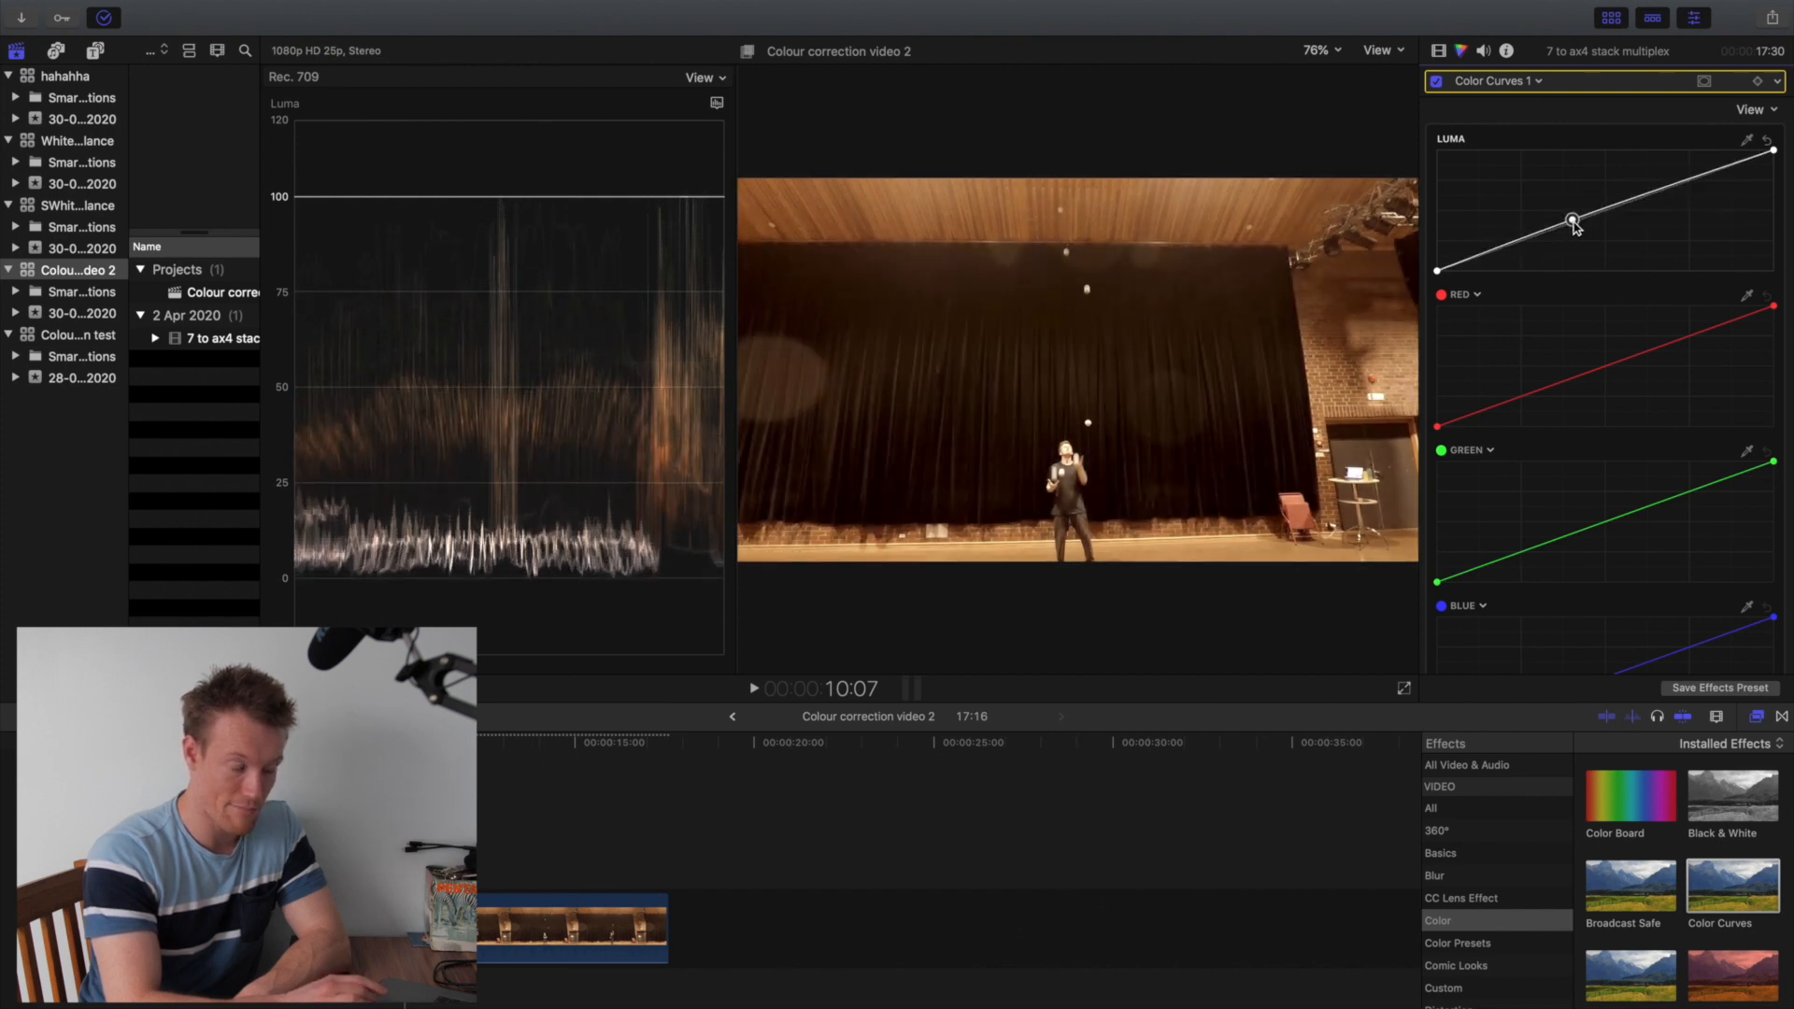
click(1592, 214)
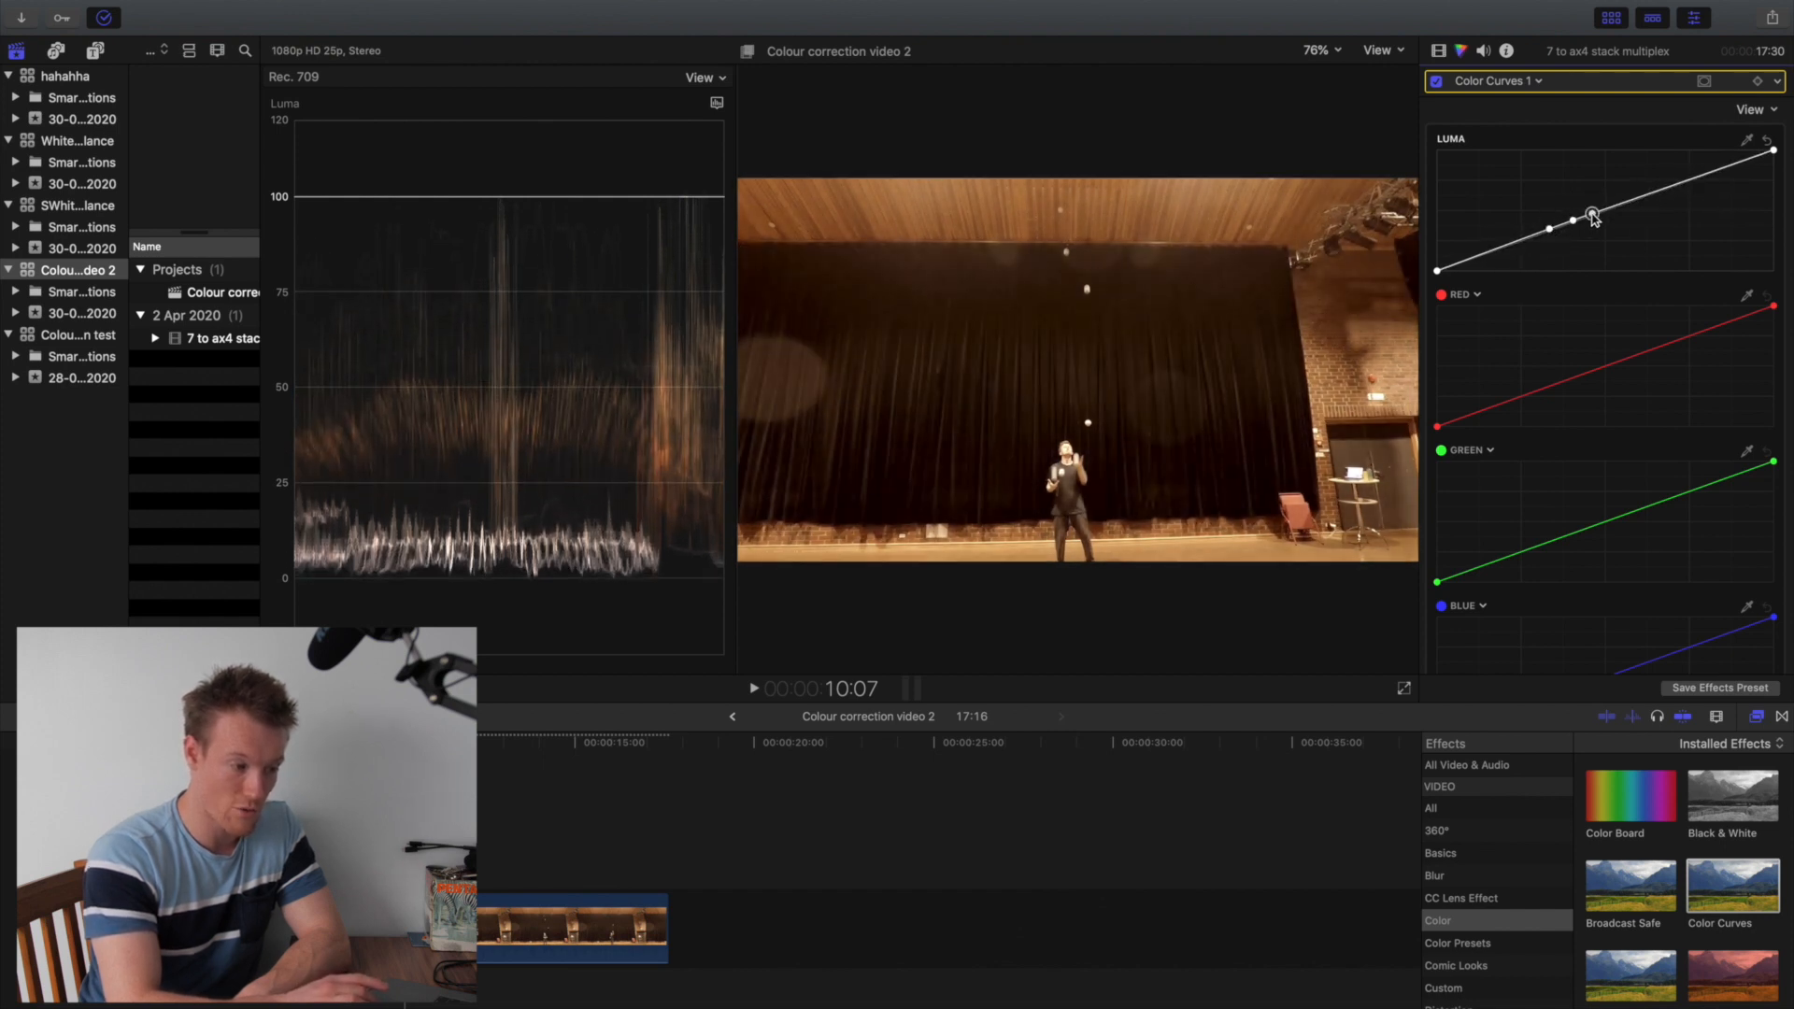
drag(1574, 220, 1572, 199)
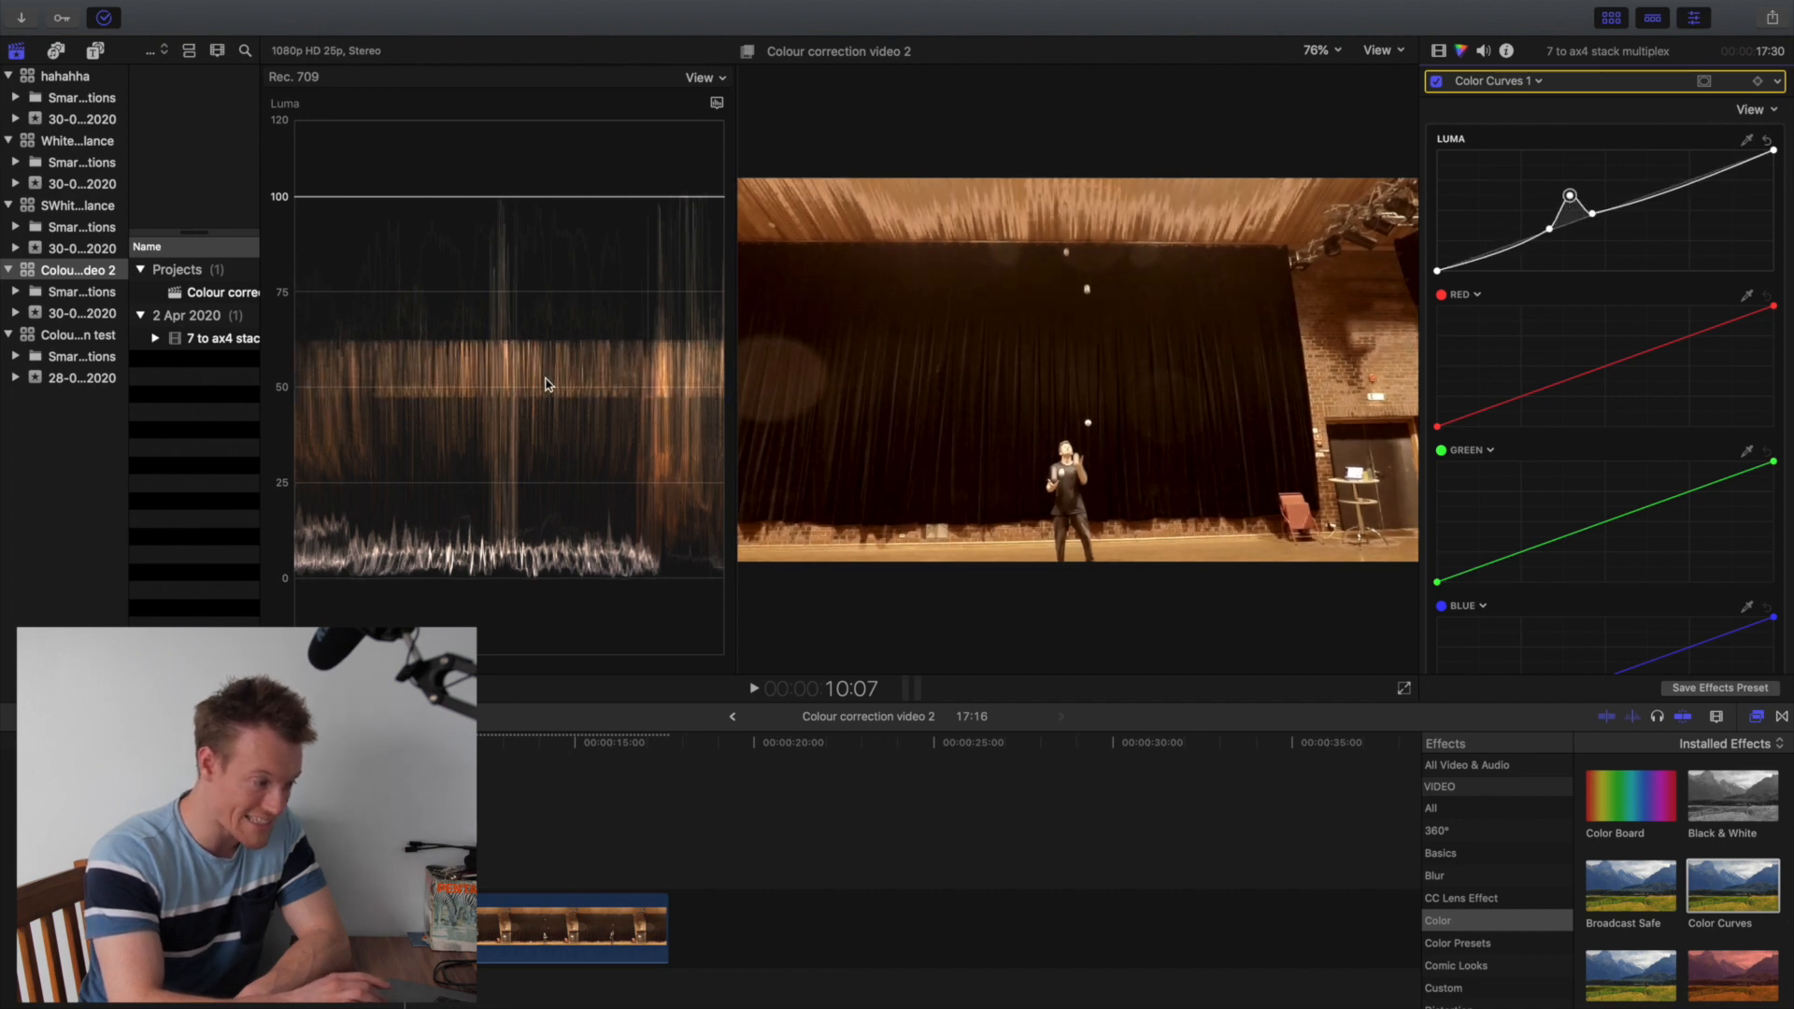
drag(1571, 197, 1586, 254)
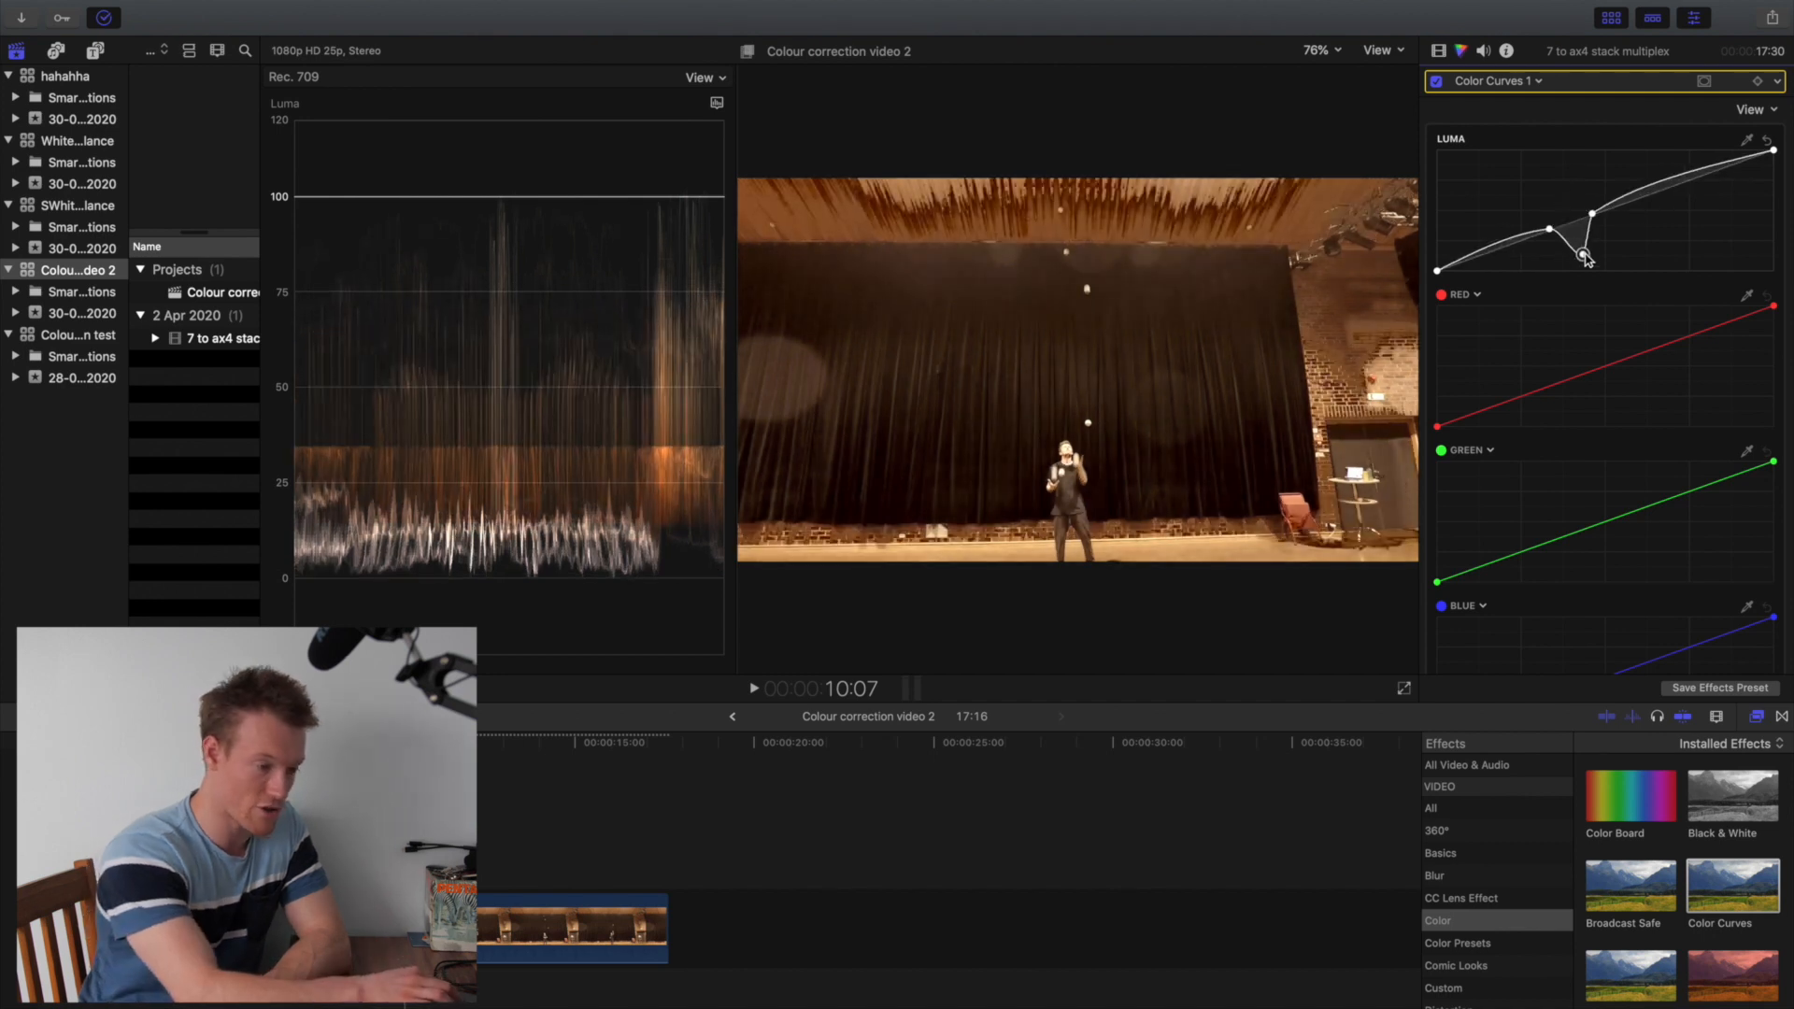
Step: Undo the luma curve changes back to a straight line with a single midtone control point
key(super+z)
key(super+z)
key(super+shift+z)
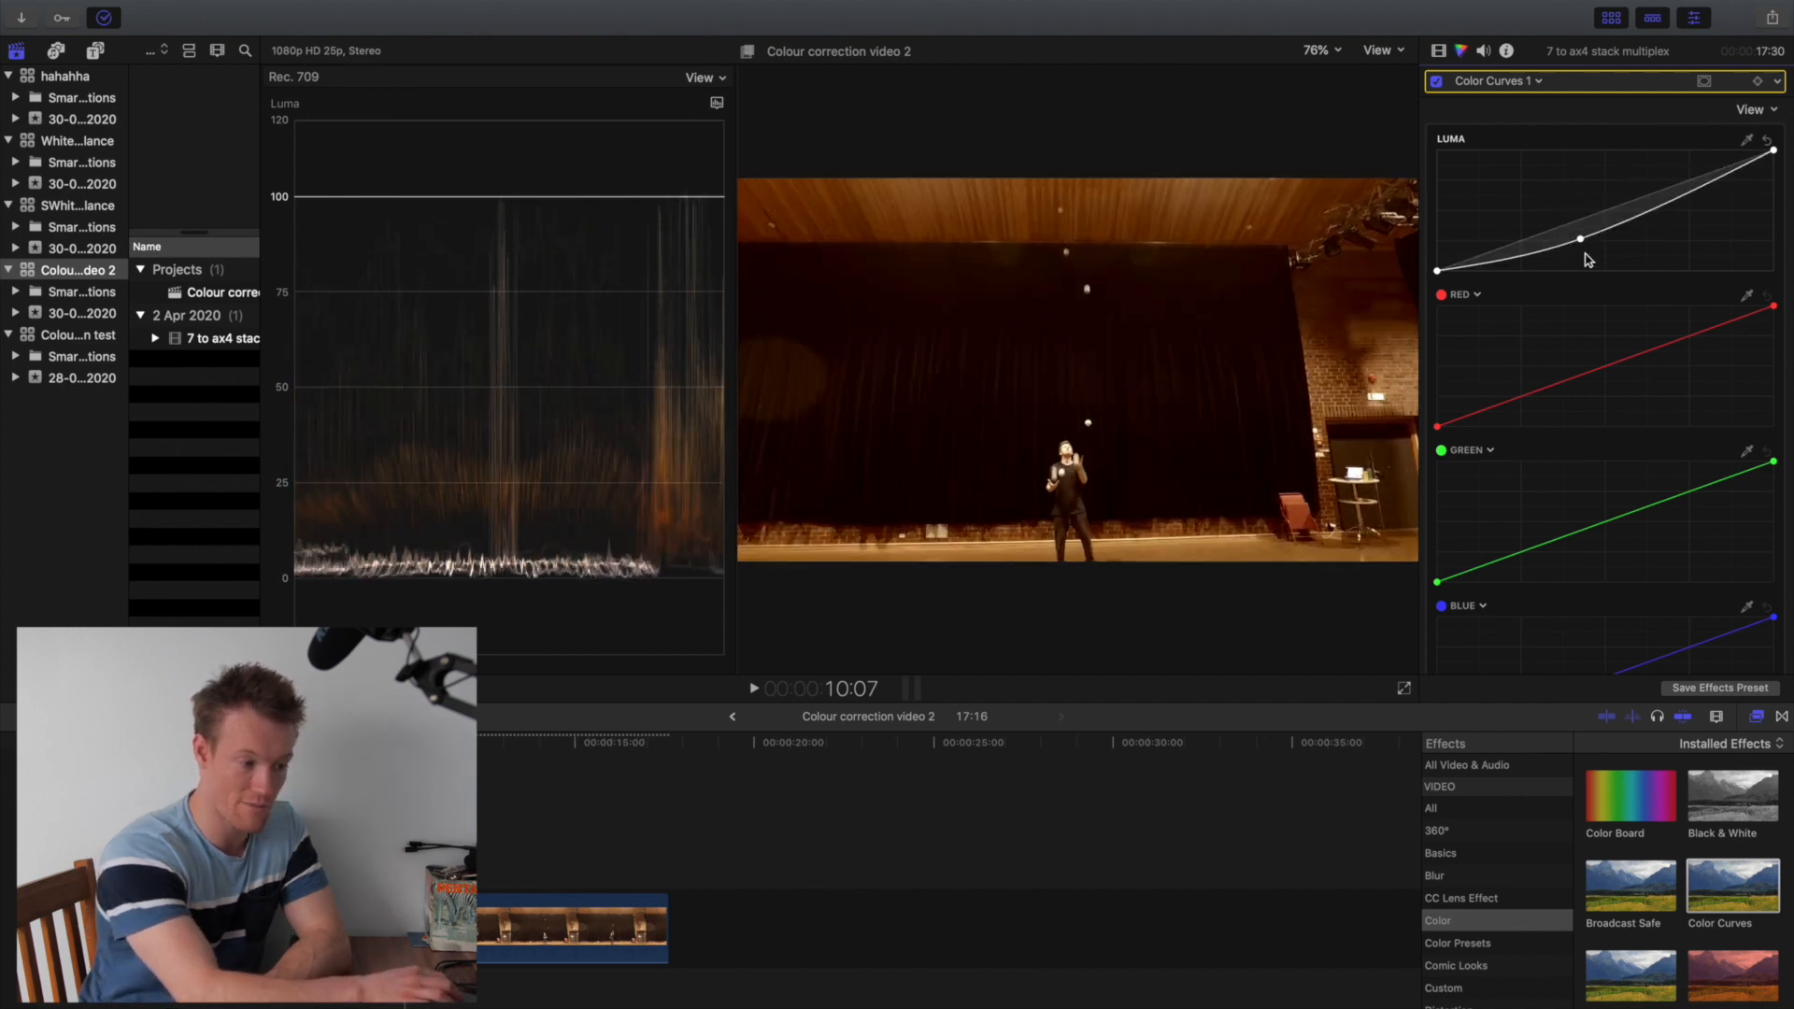
key(super+z)
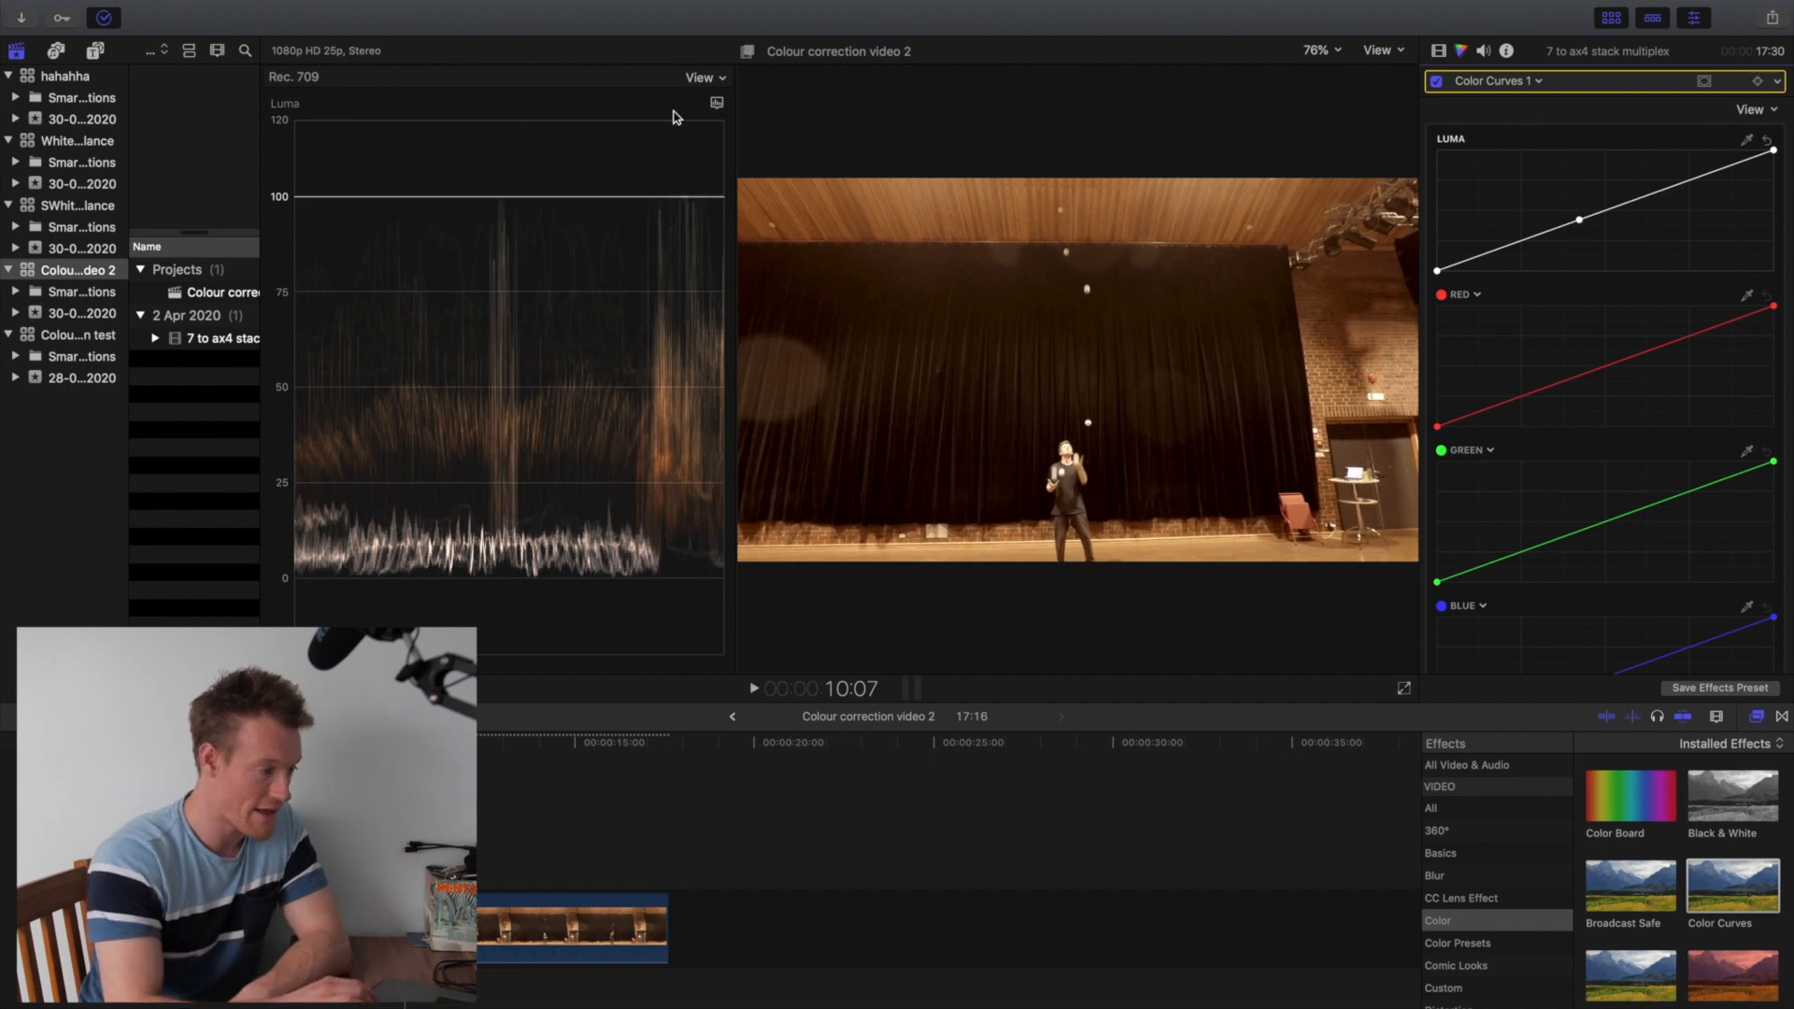
Step: Set the waveform's channels back to RGB Parade
click(717, 103)
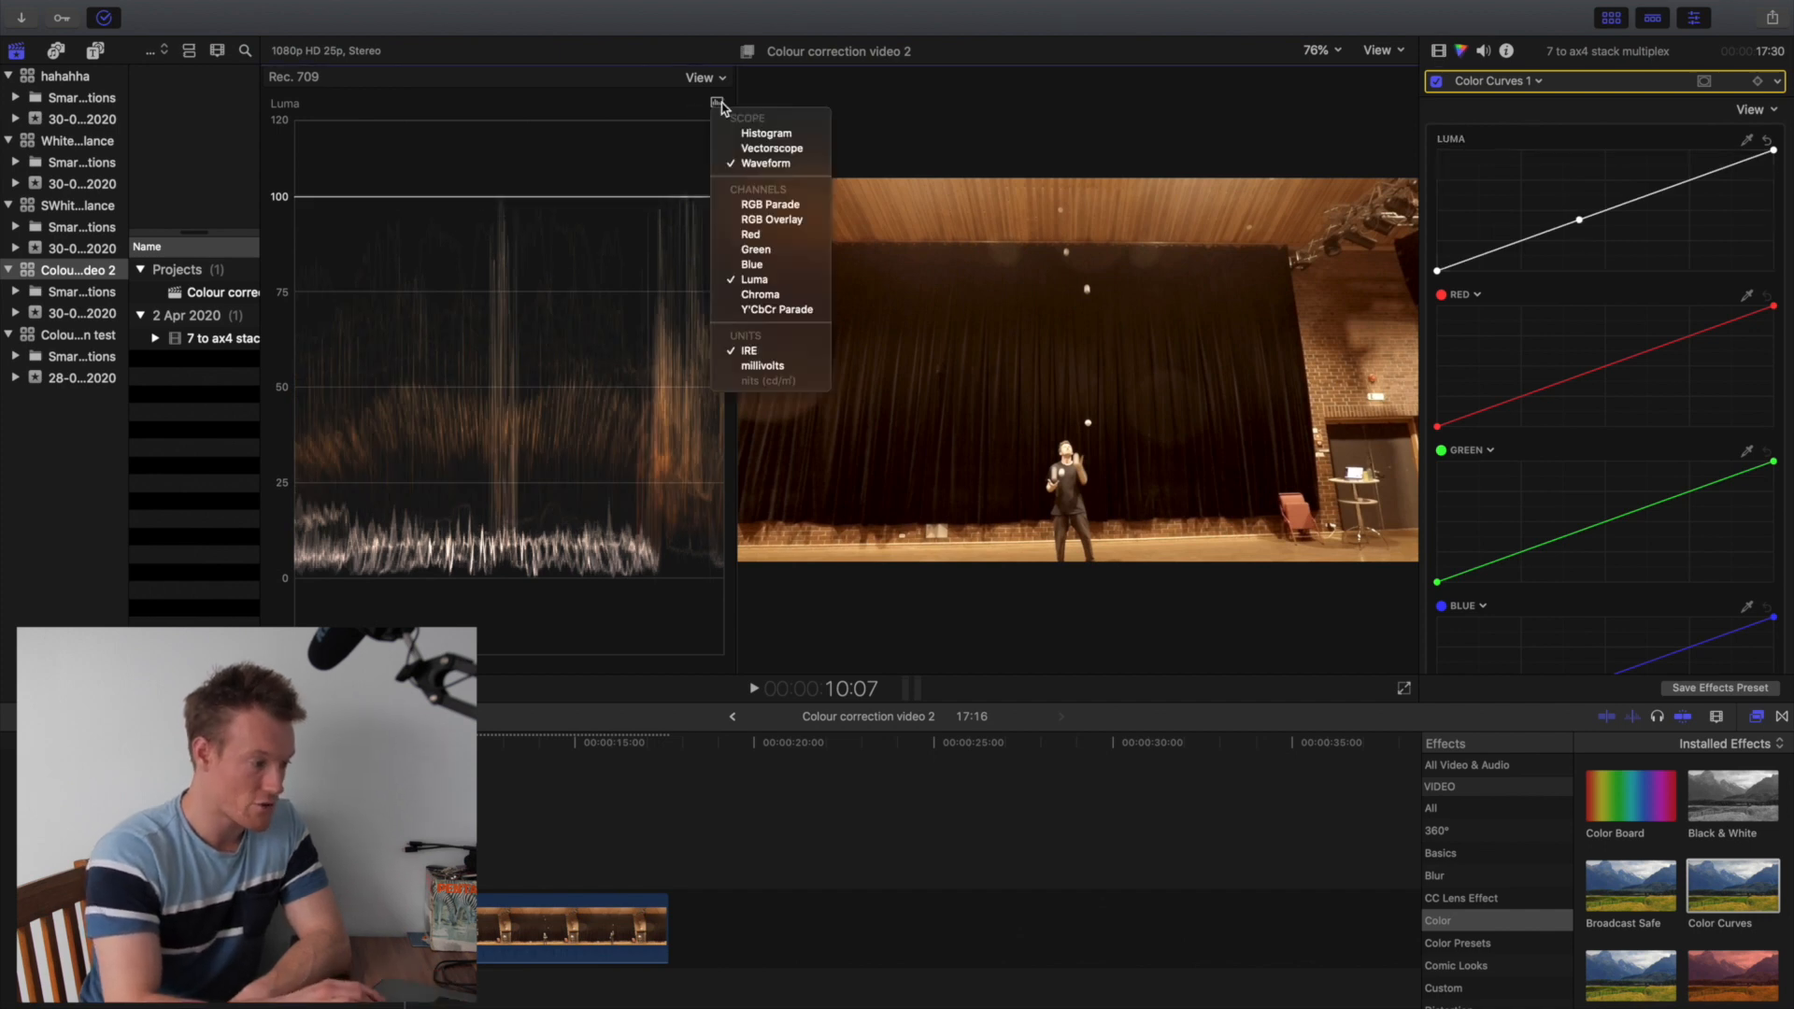
click(778, 204)
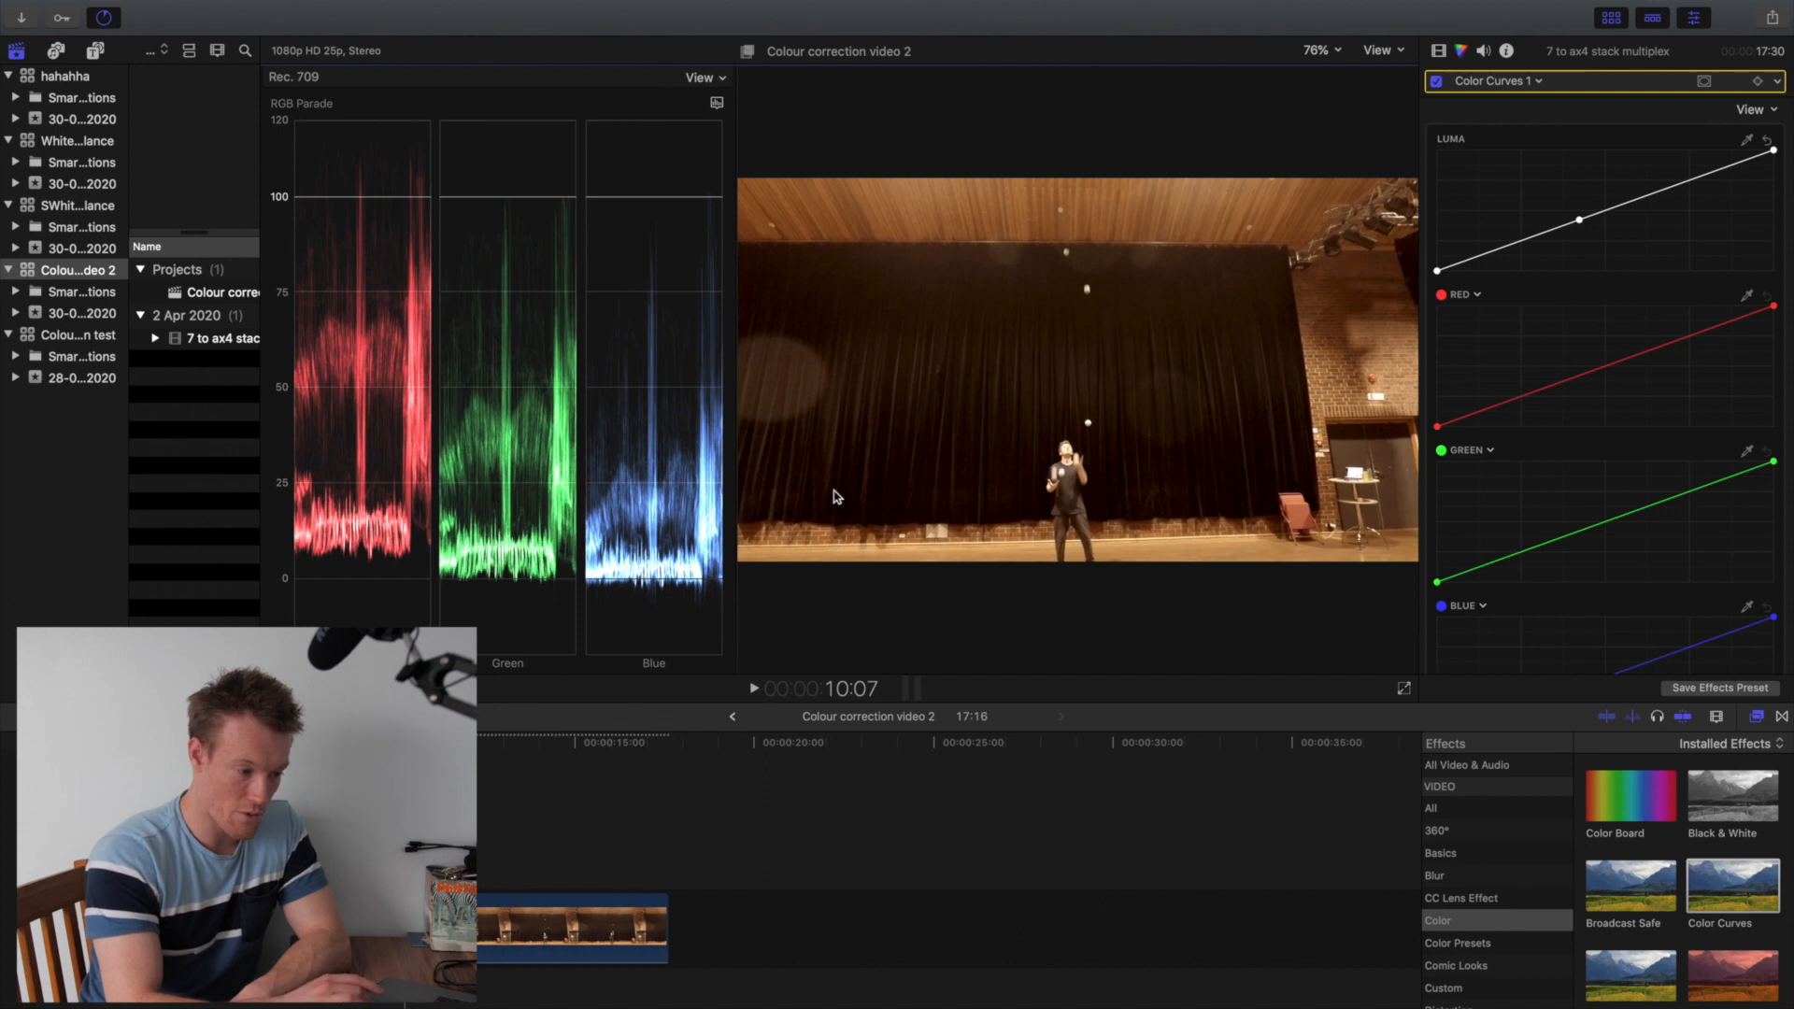
scroll(1614, 452, down, 3)
scroll(1614, 451, up, 3)
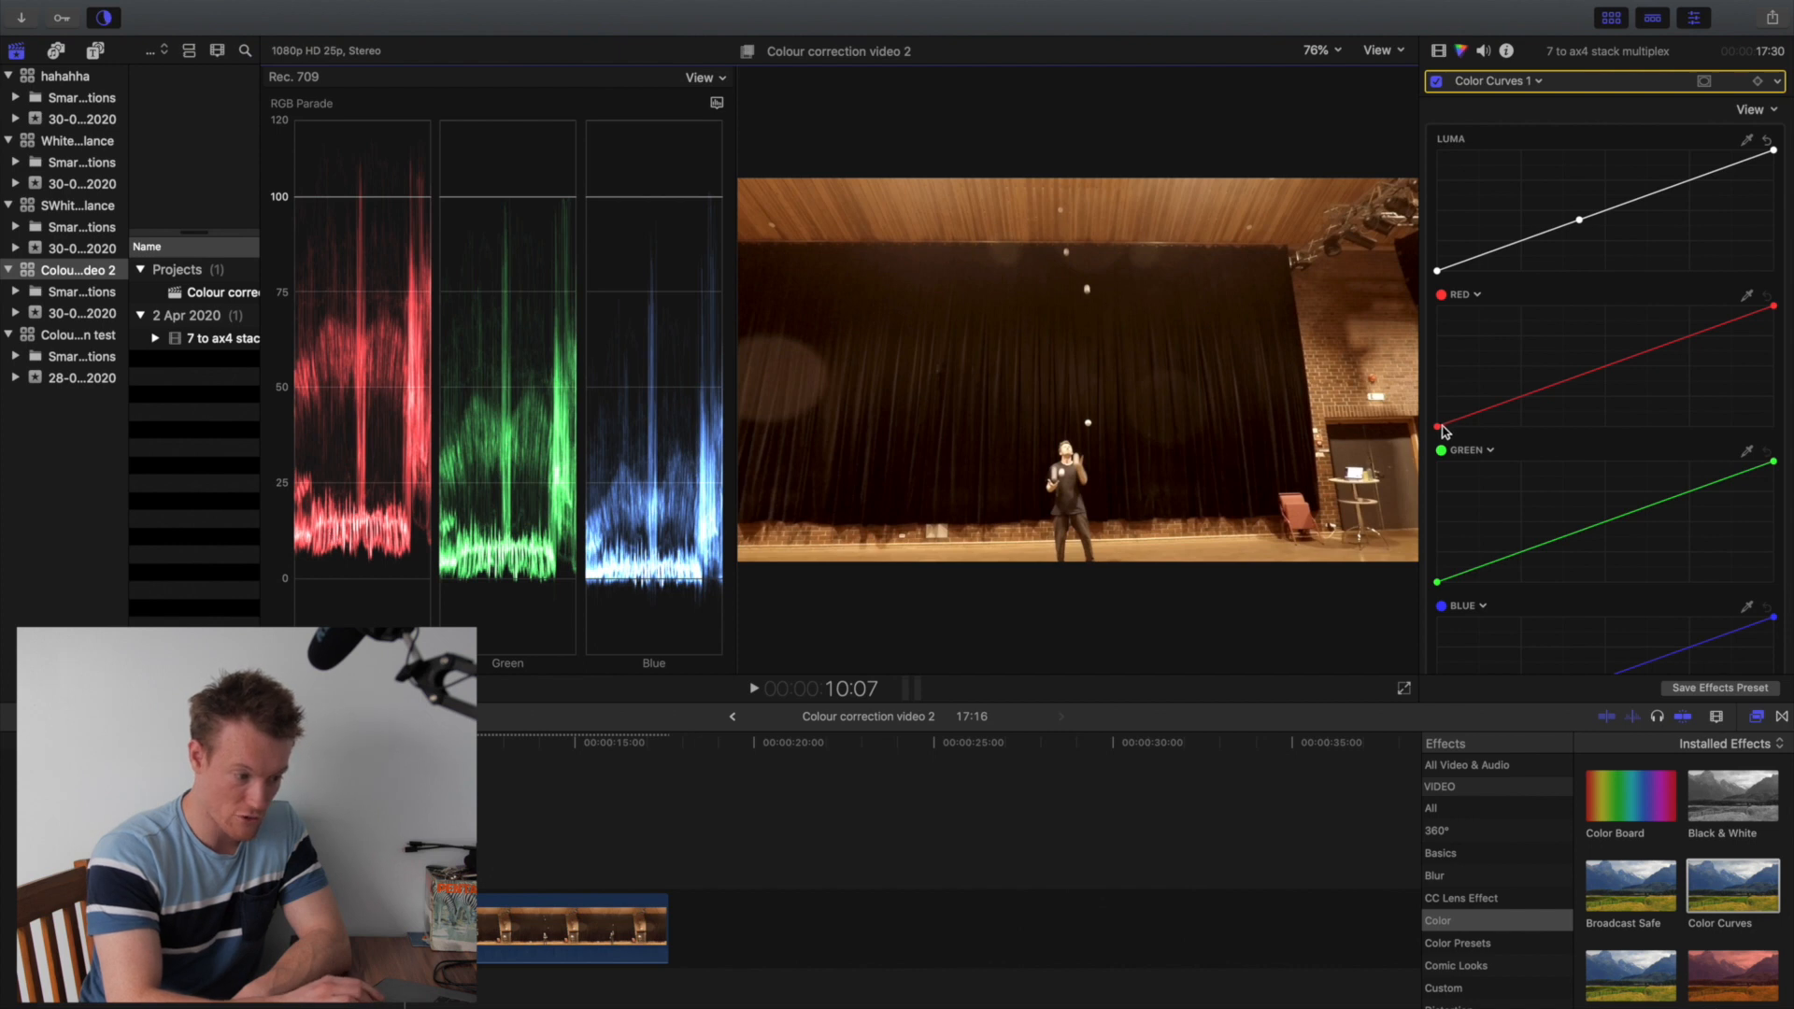
Step: Try raising the red curve's shadow point to about half height and return it to the baseline
drag(1438, 426, 1438, 364)
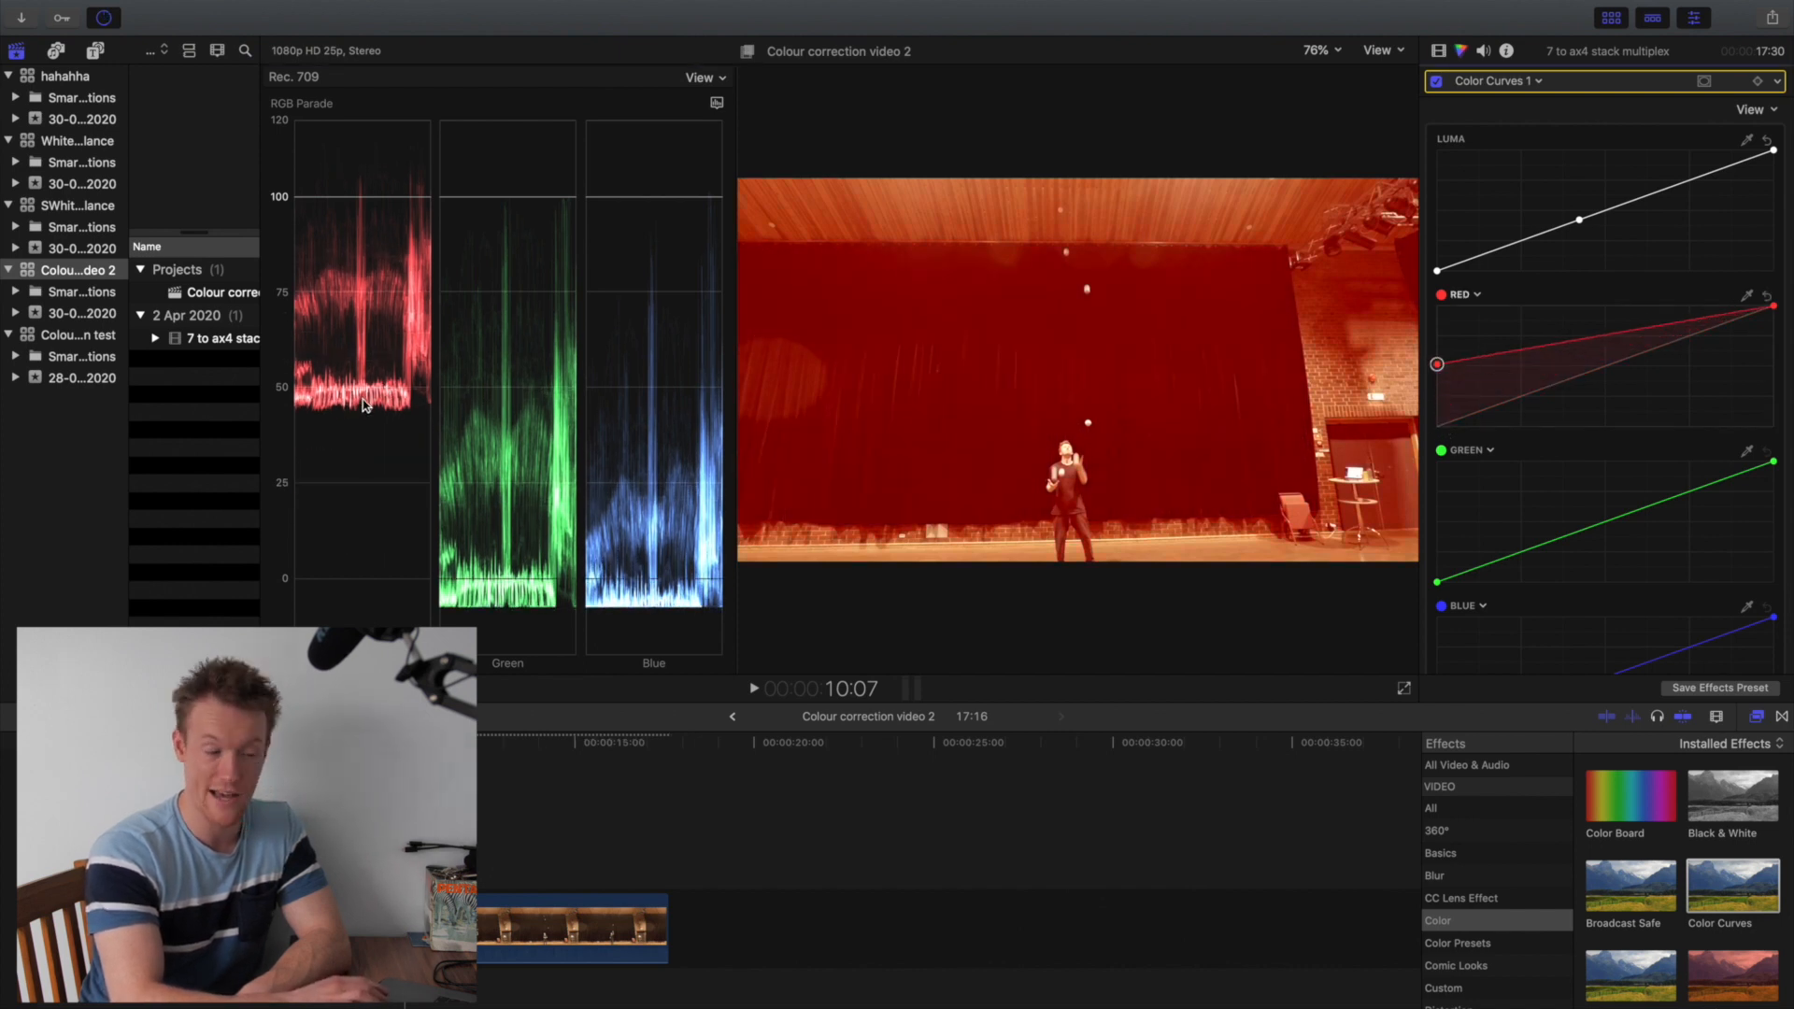
drag(1437, 365, 1438, 425)
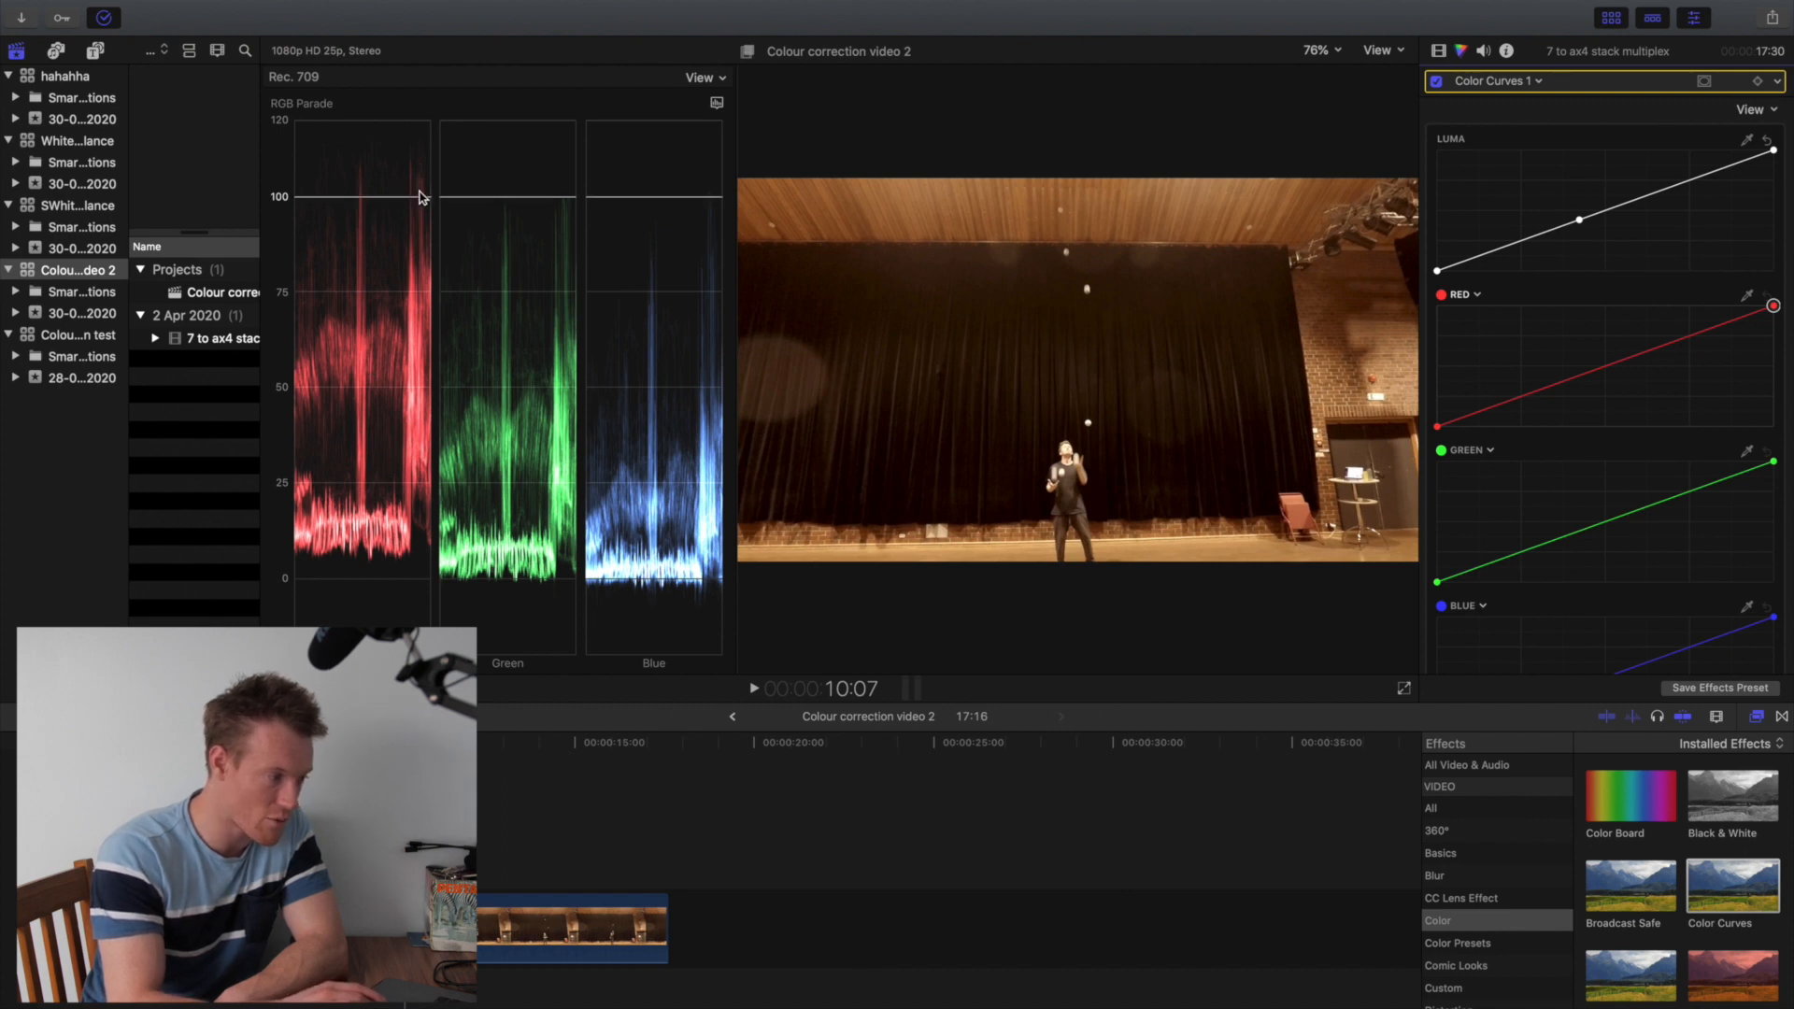
Step: Lower the red curve's highlight point slightly and shift its shadow point slightly inward along the baseline
drag(1775, 312, 1775, 321)
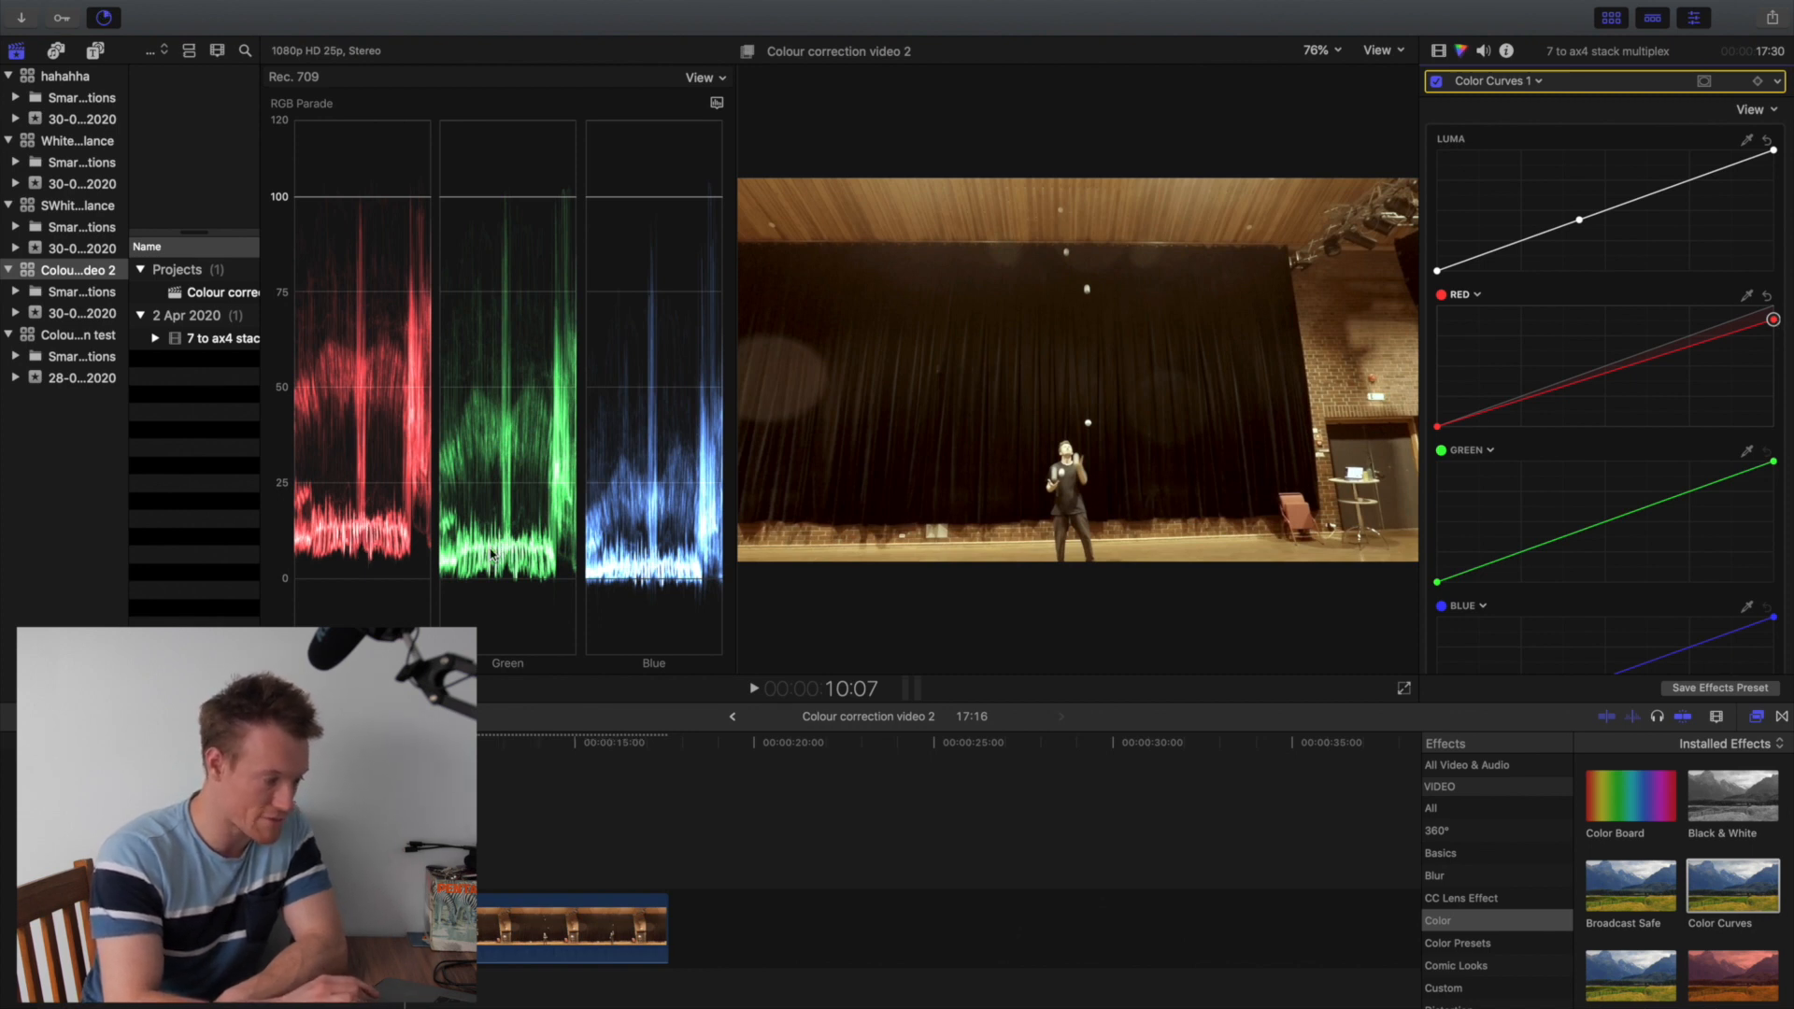
click(1438, 427)
drag(1438, 427, 1451, 431)
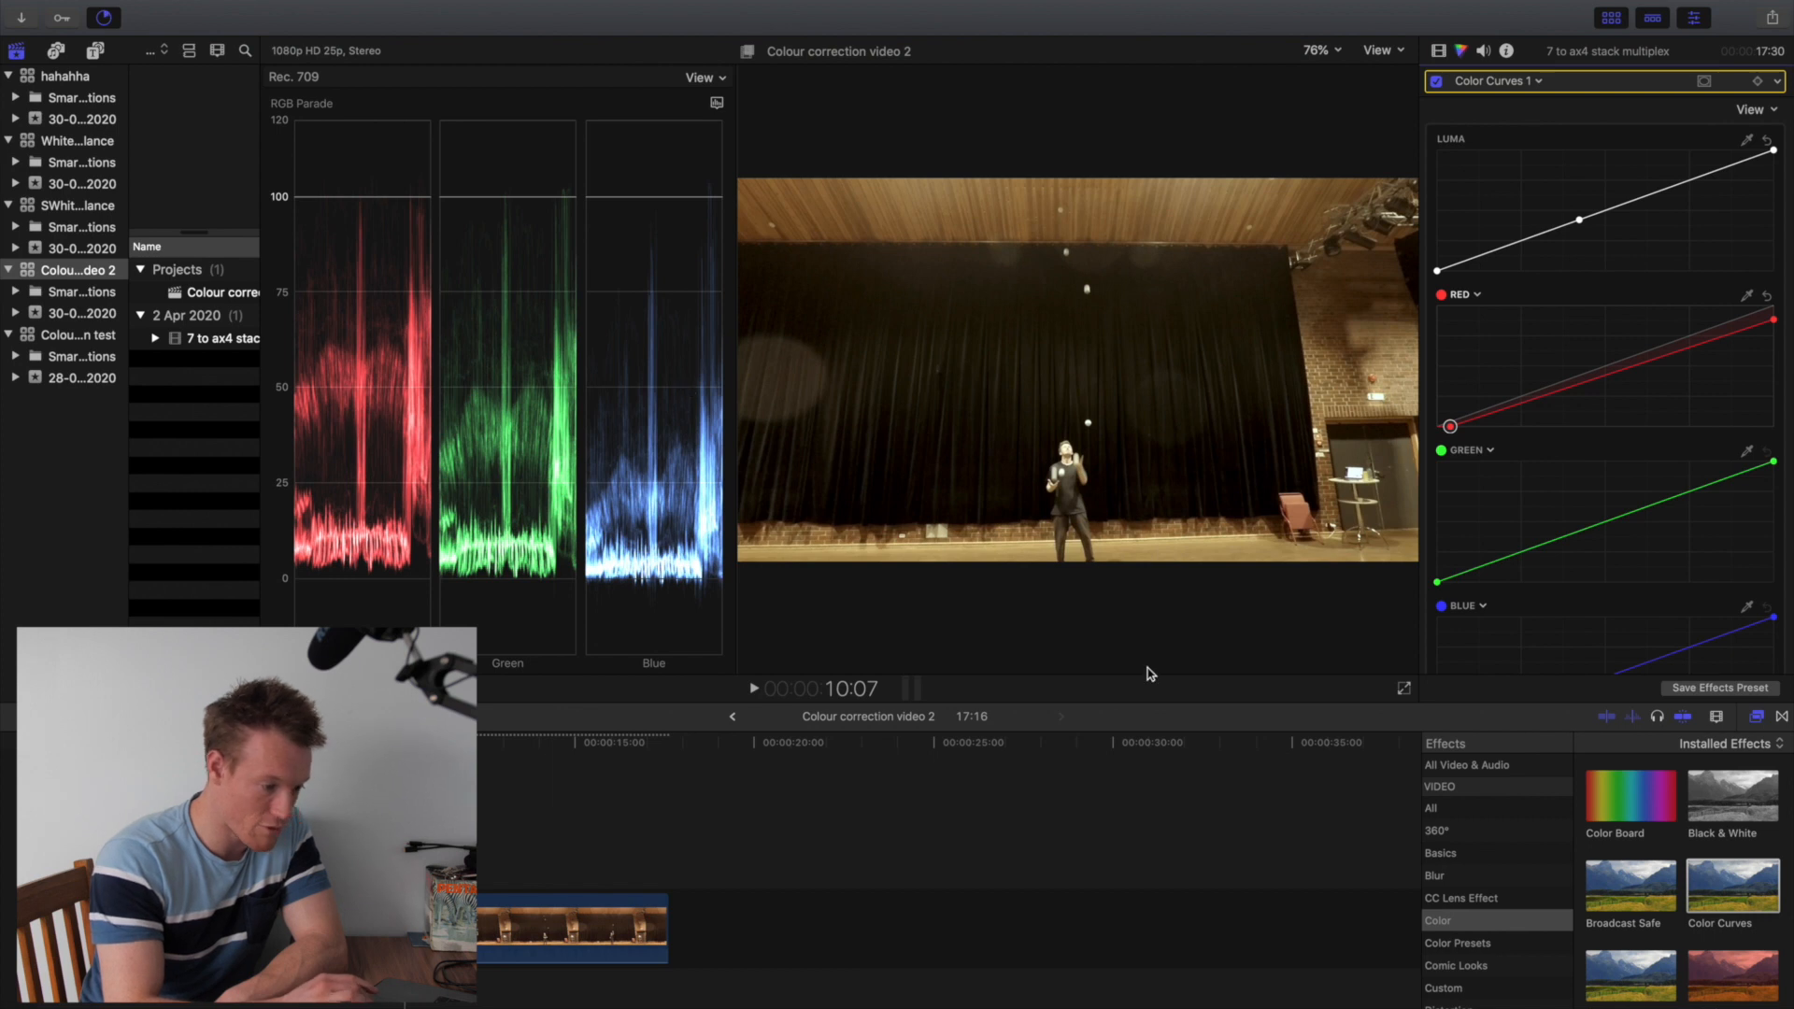
Step: Raise the blue curve's shadow point very slightly and lower the green curve's highlight point slightly
scroll(1526, 474, down, 5)
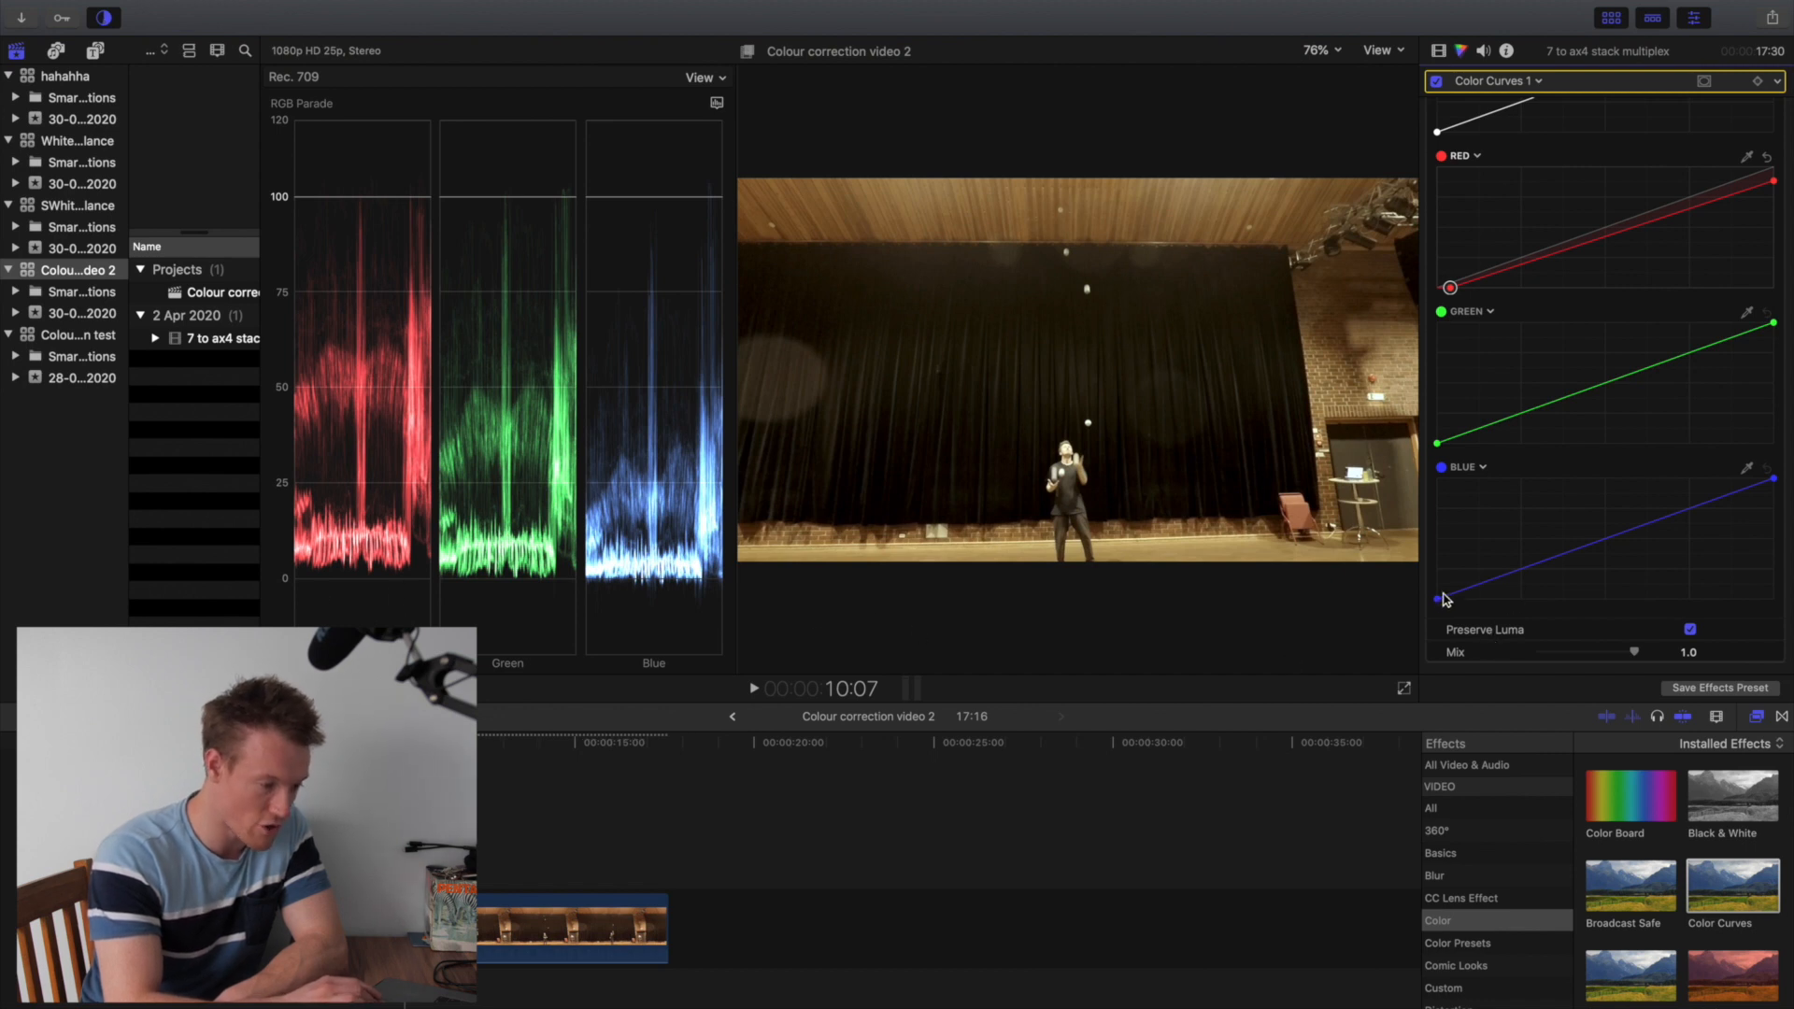
drag(1438, 600, 1439, 598)
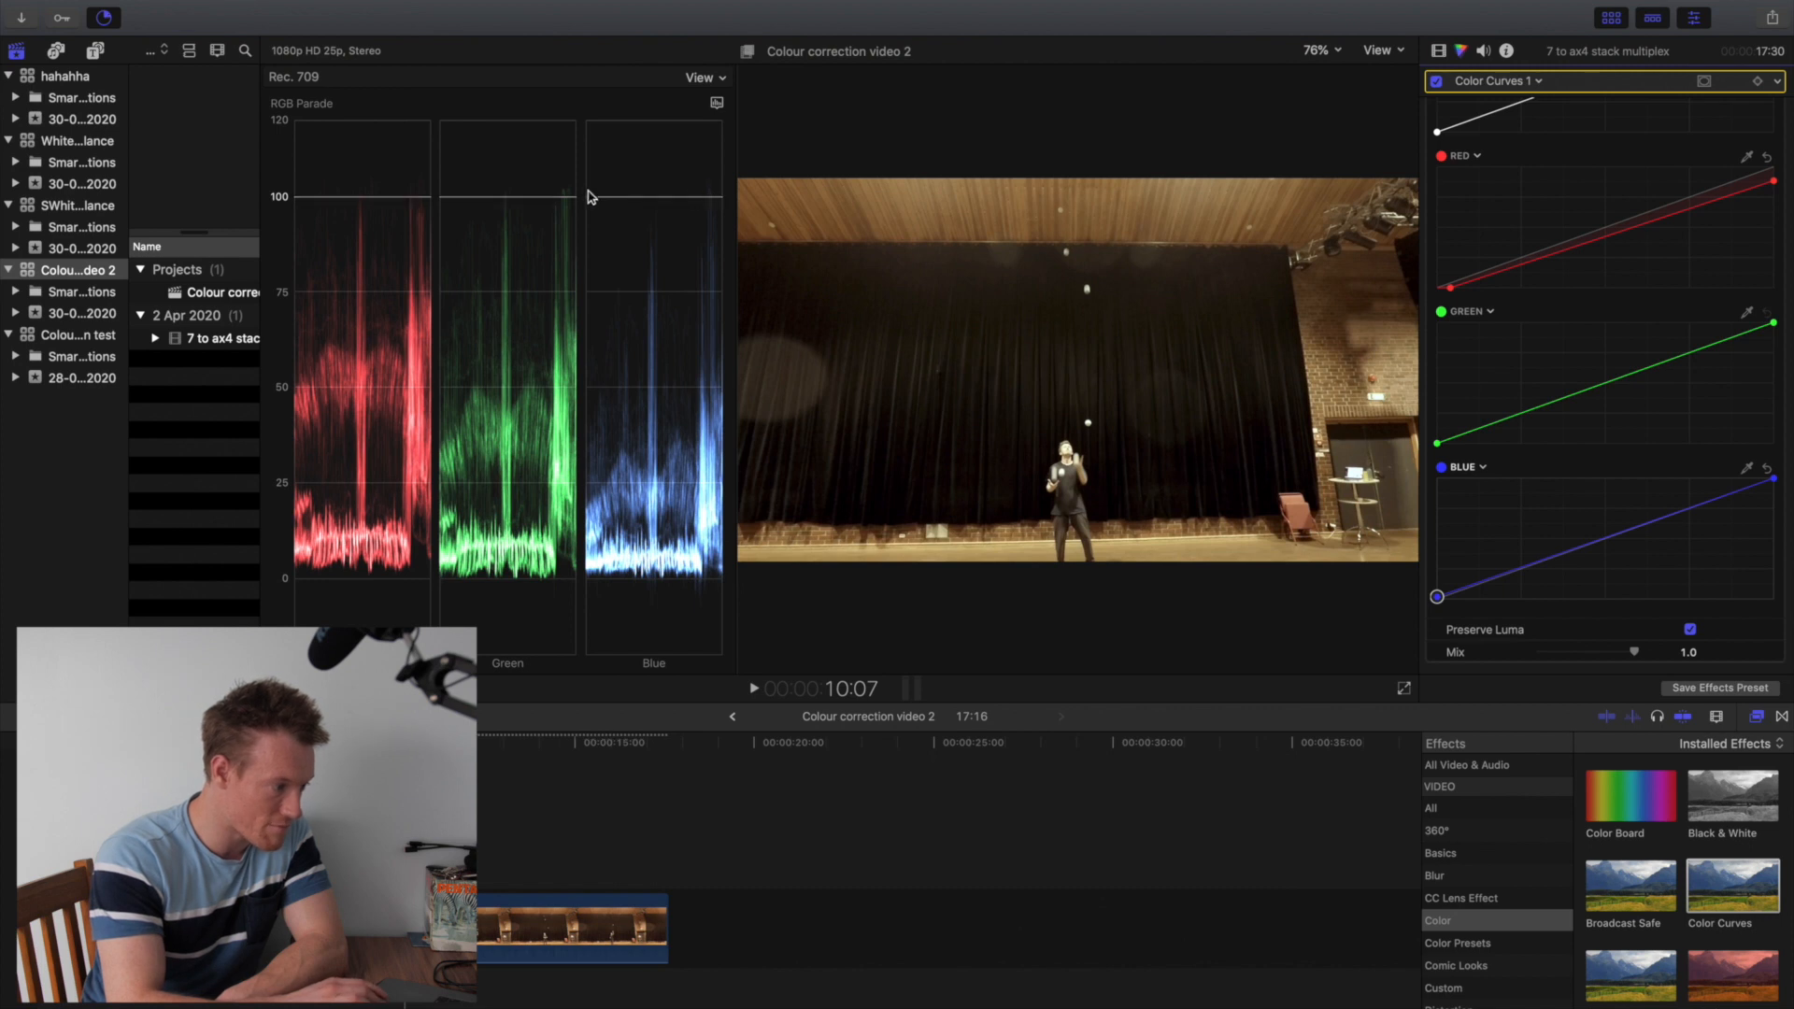
drag(1778, 485, 1779, 488)
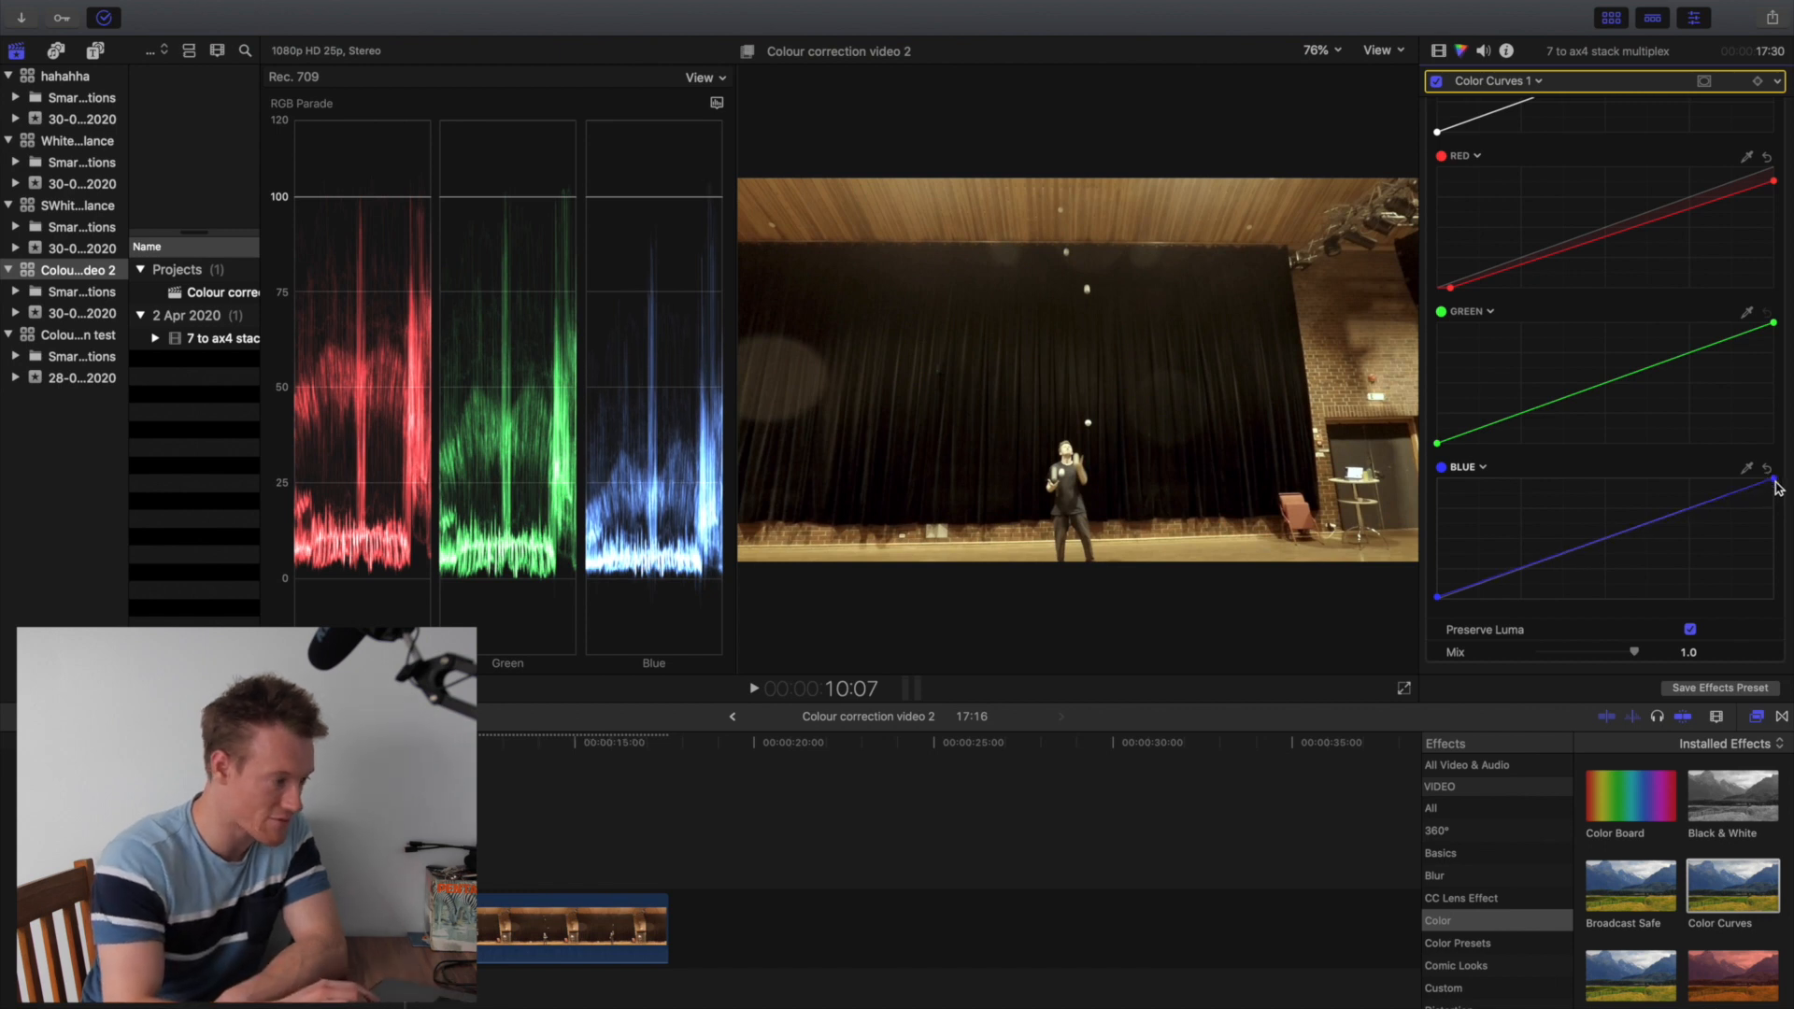
drag(1775, 324, 1775, 331)
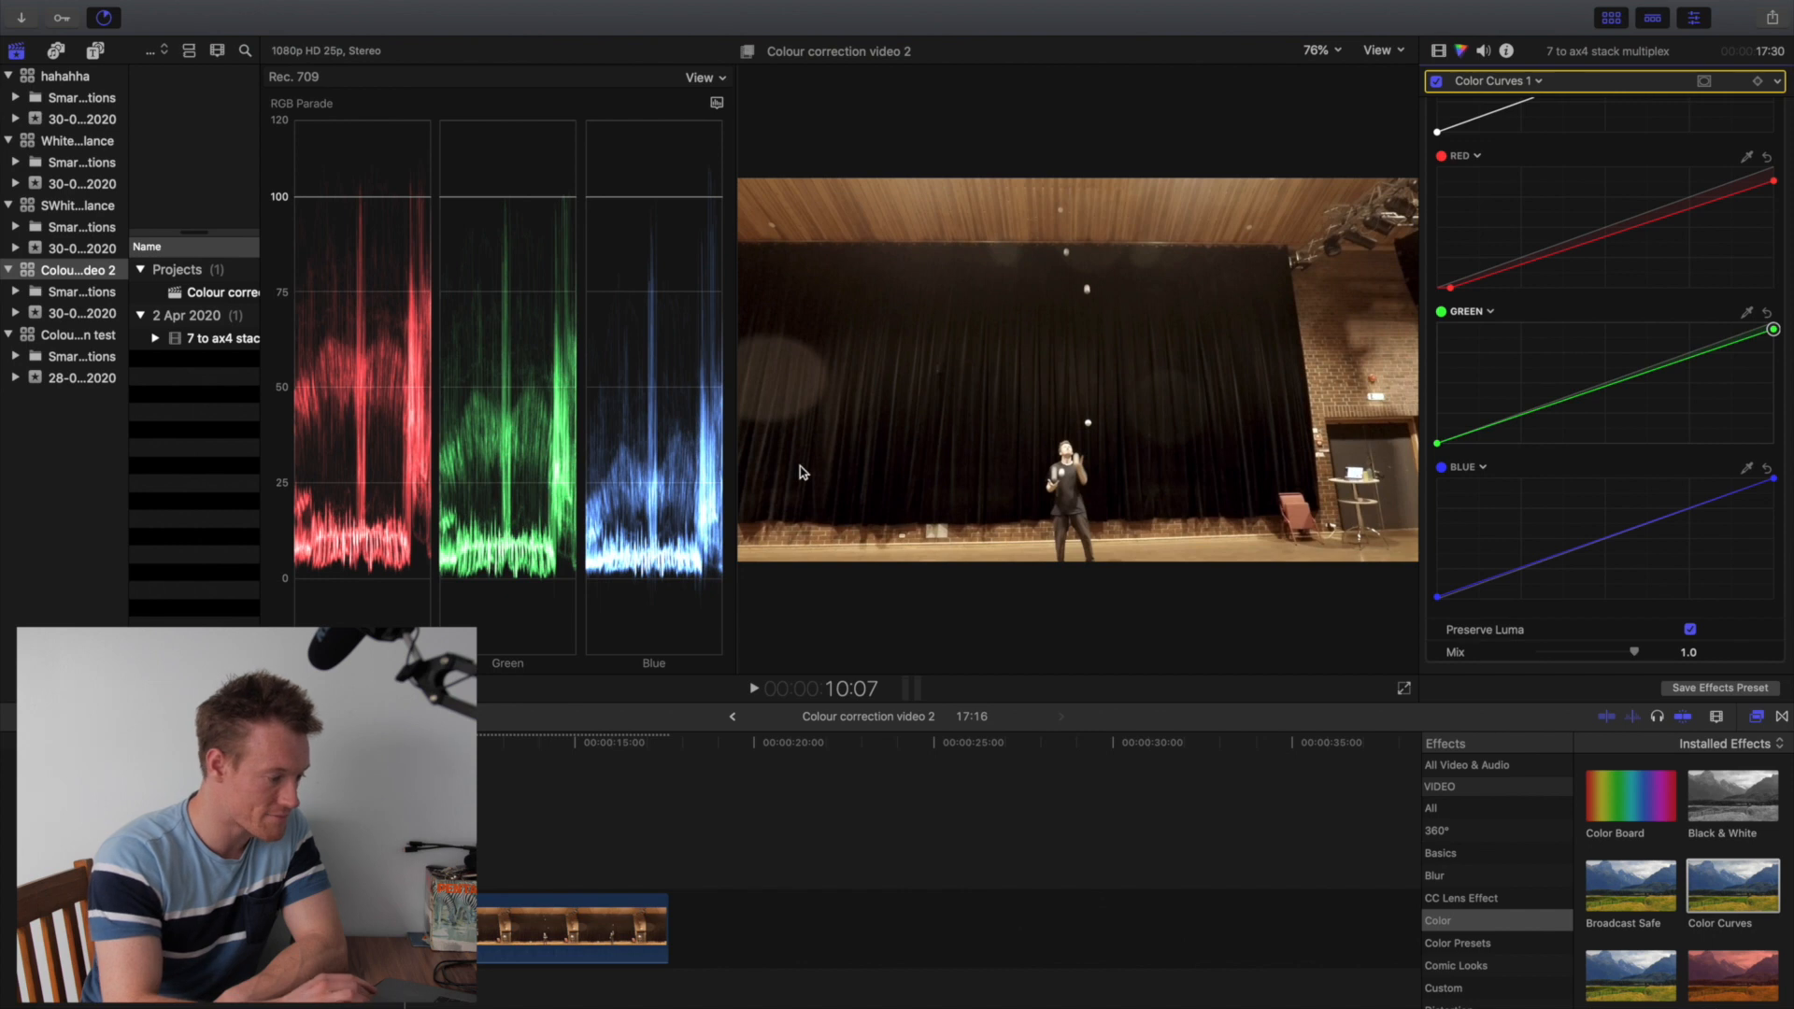
Step: Hide the video scopes and compare the clip with Color Curves off and on, leaving the effect enabled
key(super+7)
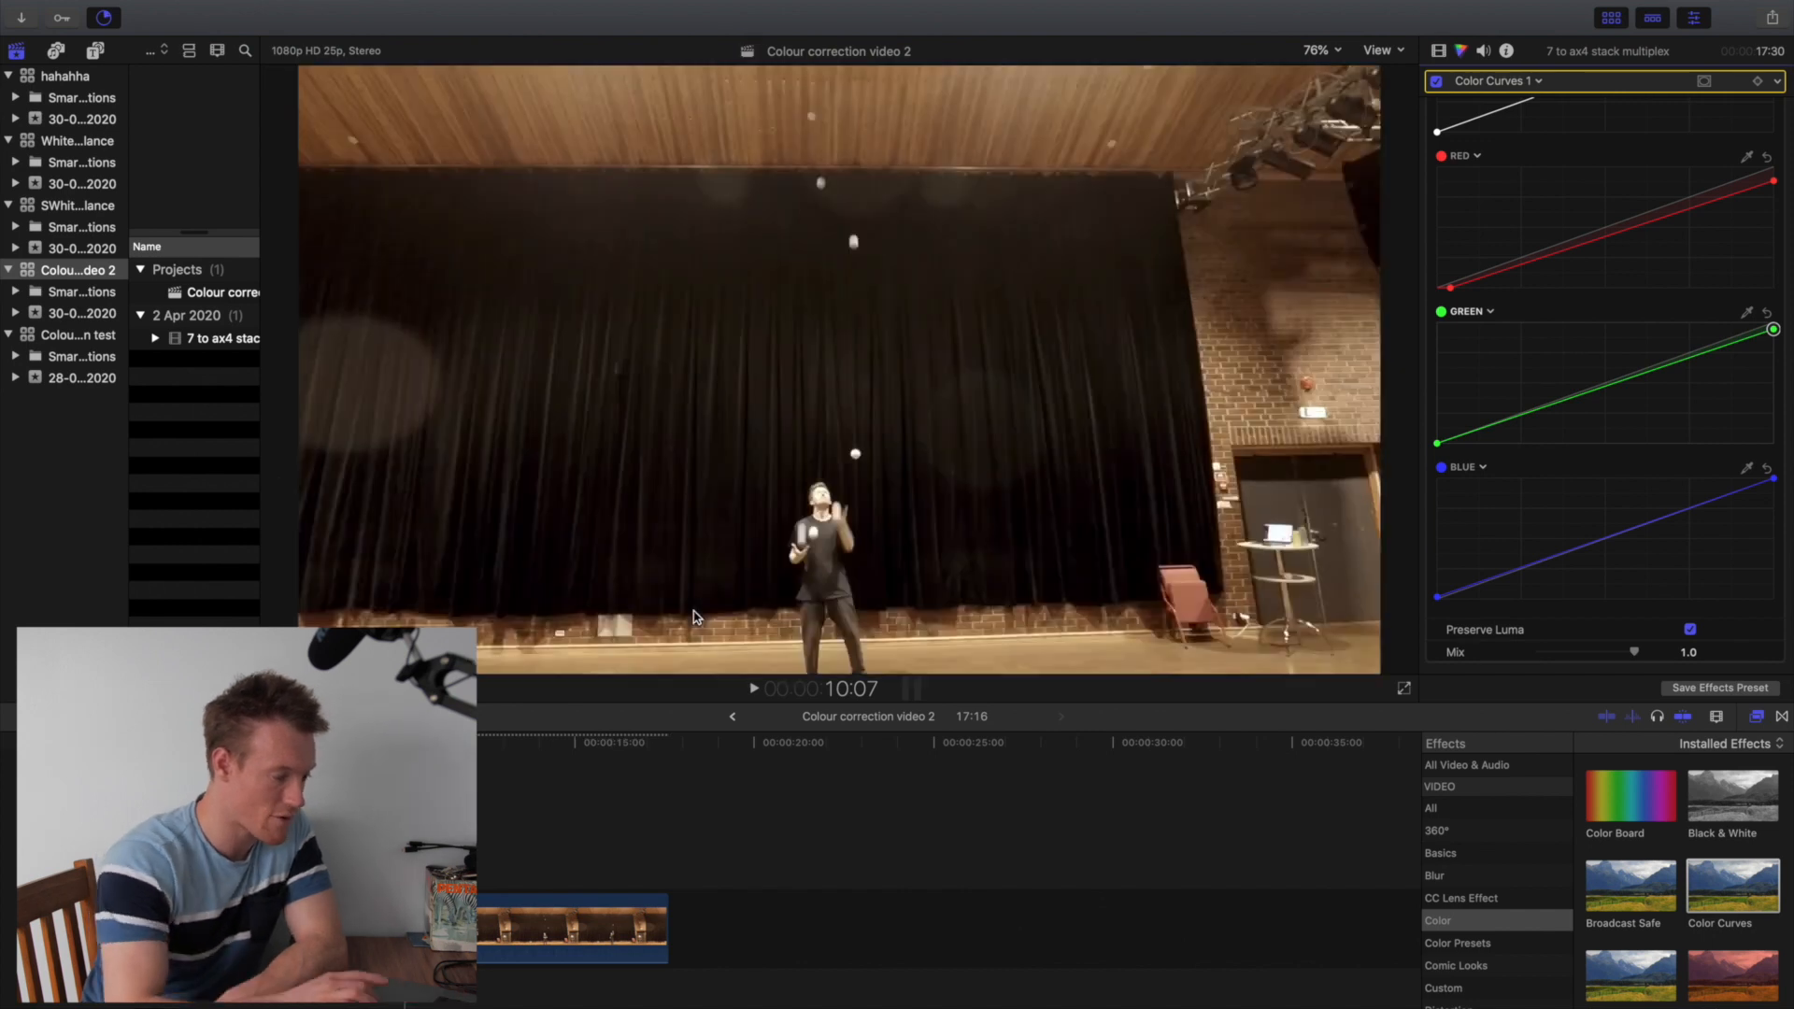
click(1438, 82)
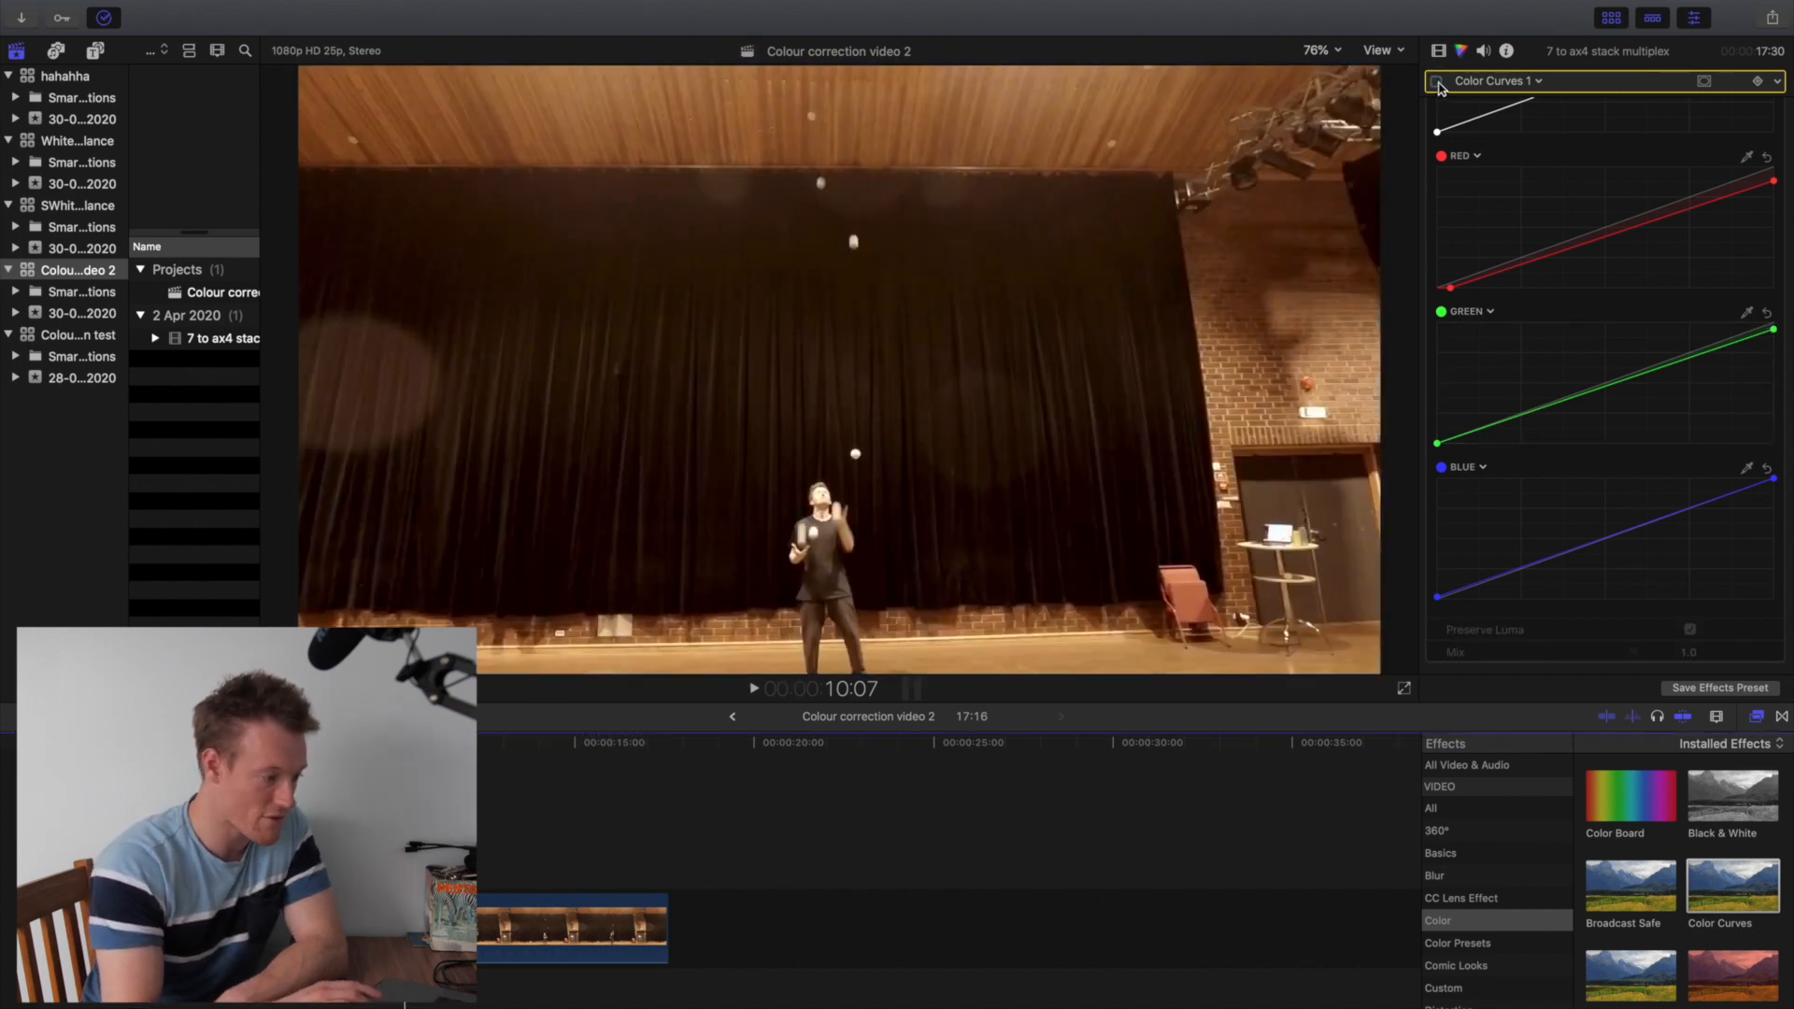
click(1437, 82)
click(1438, 82)
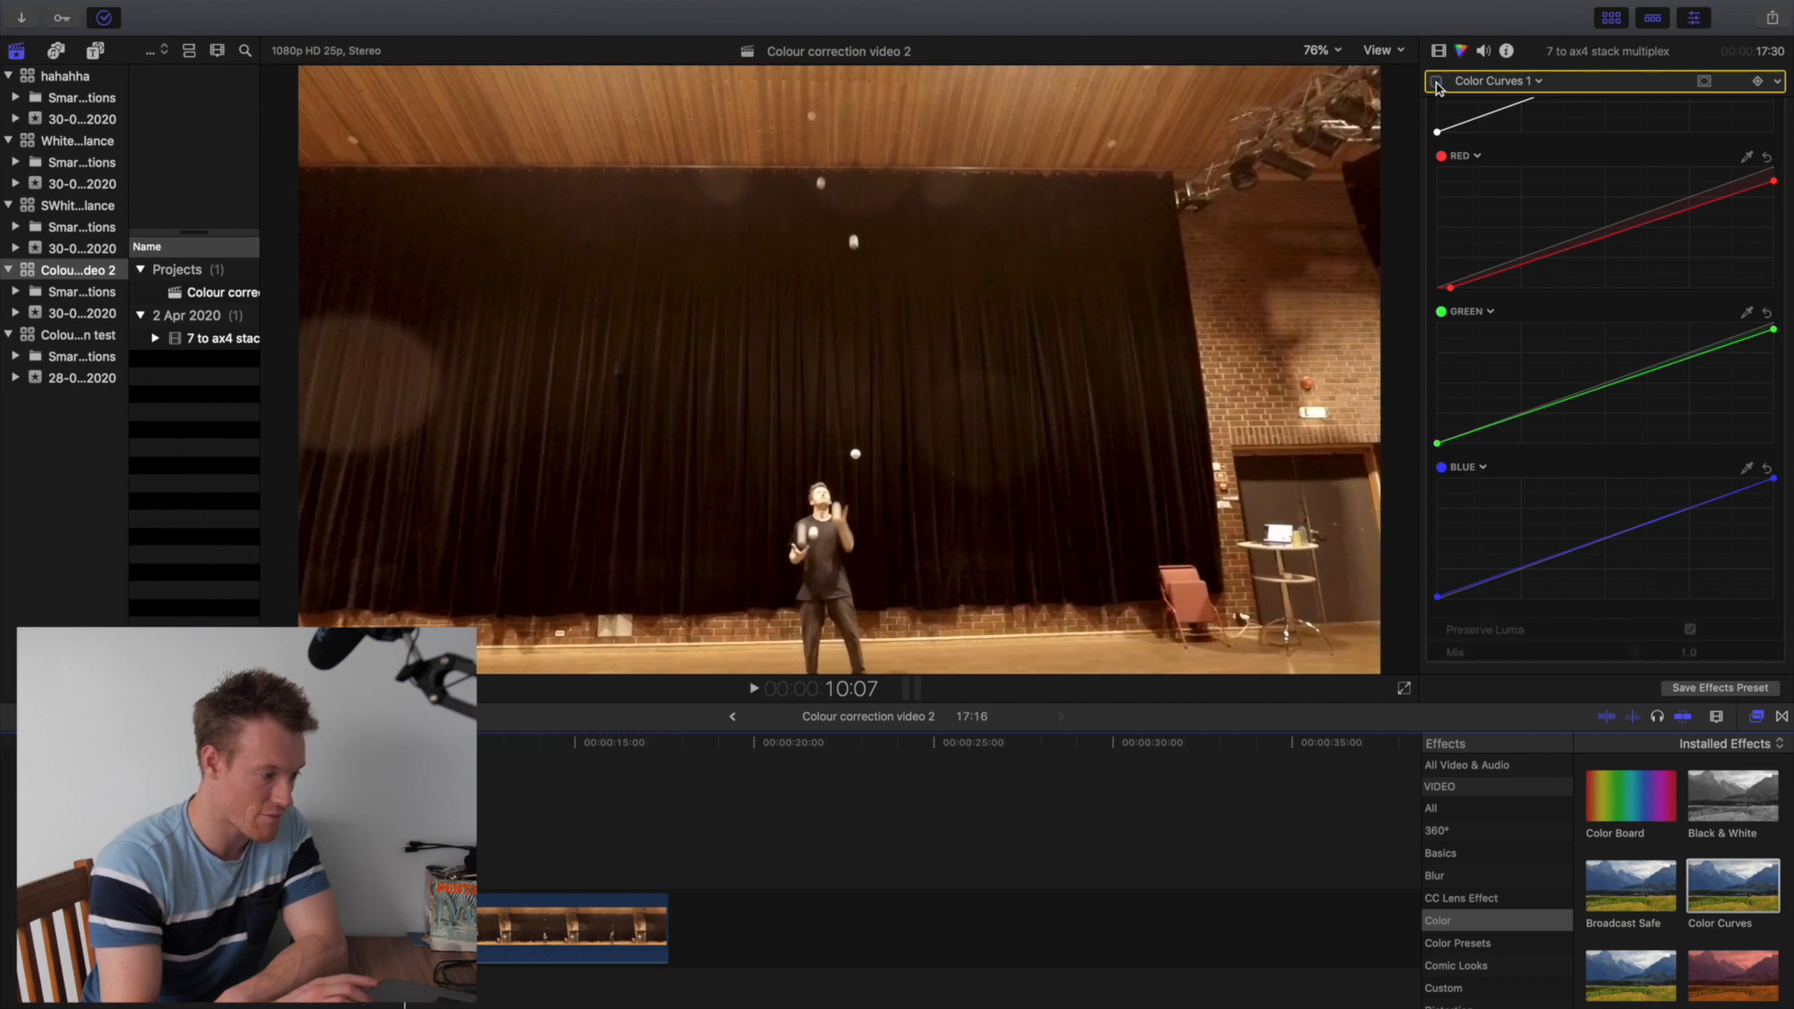
click(1438, 82)
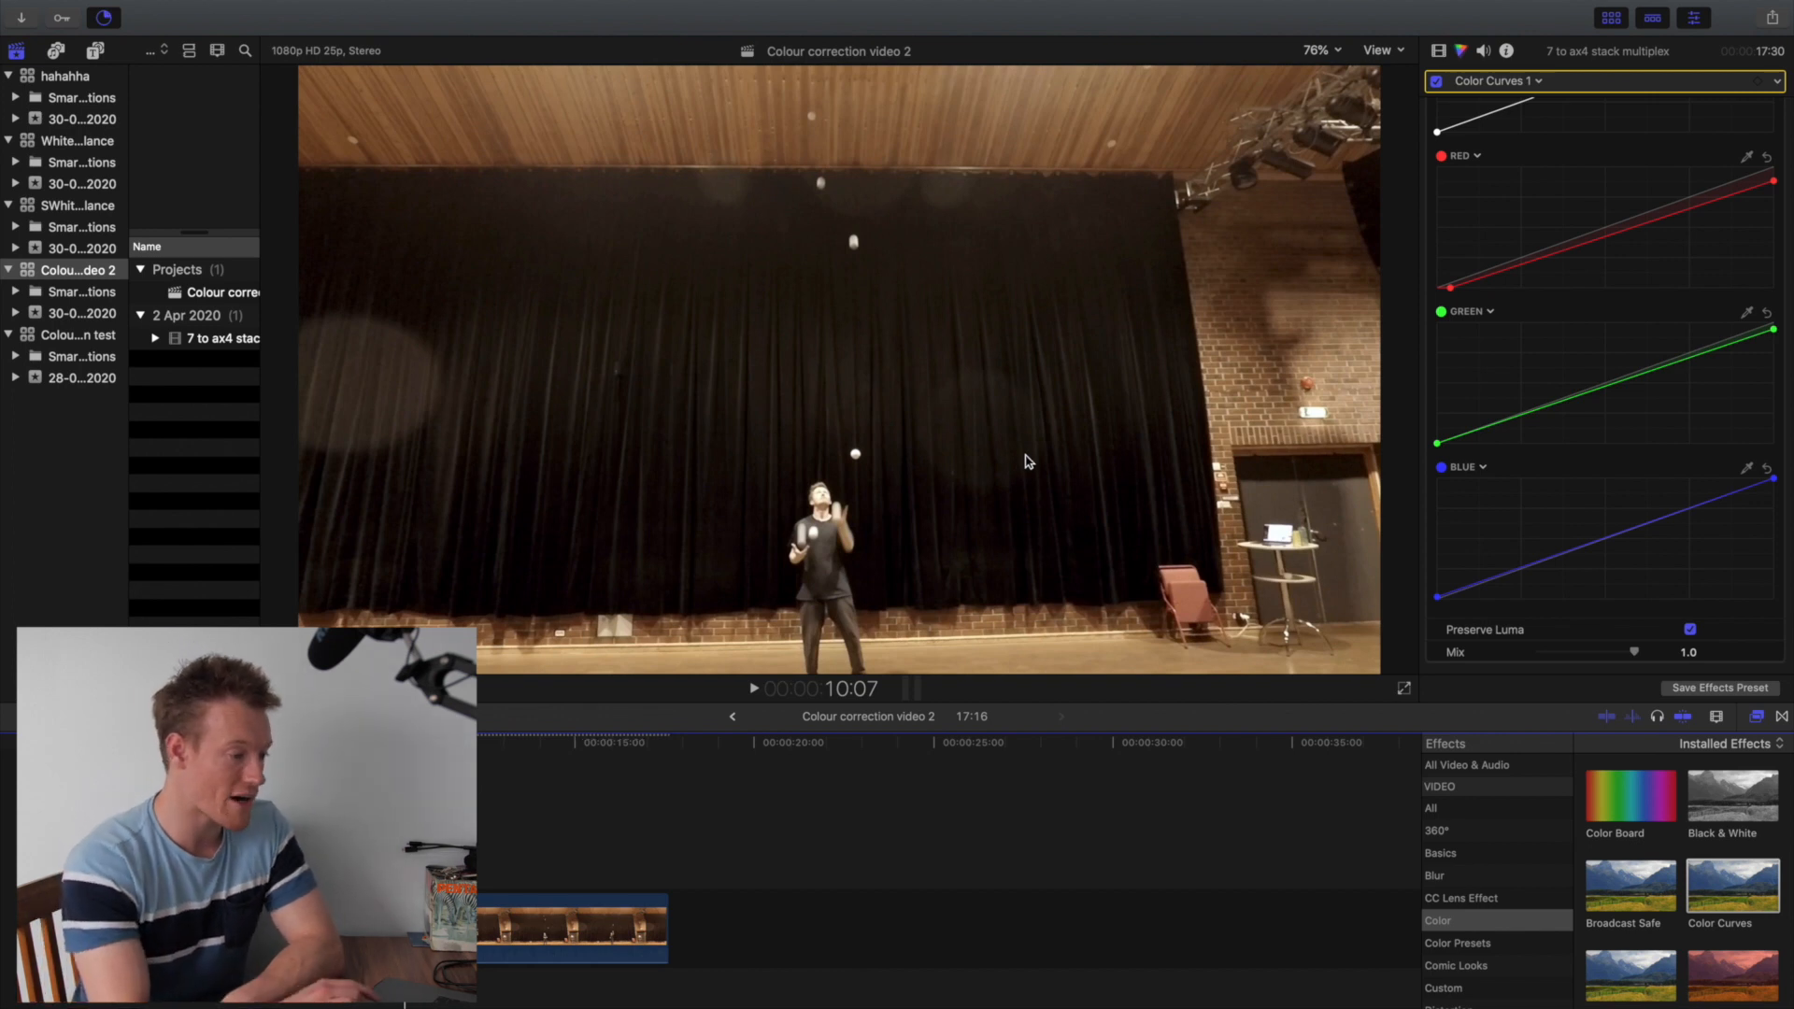
Step: Show the clip's list of effects, move the playhead to 8:24, and add a second Color Board effect to the clip
click(1440, 52)
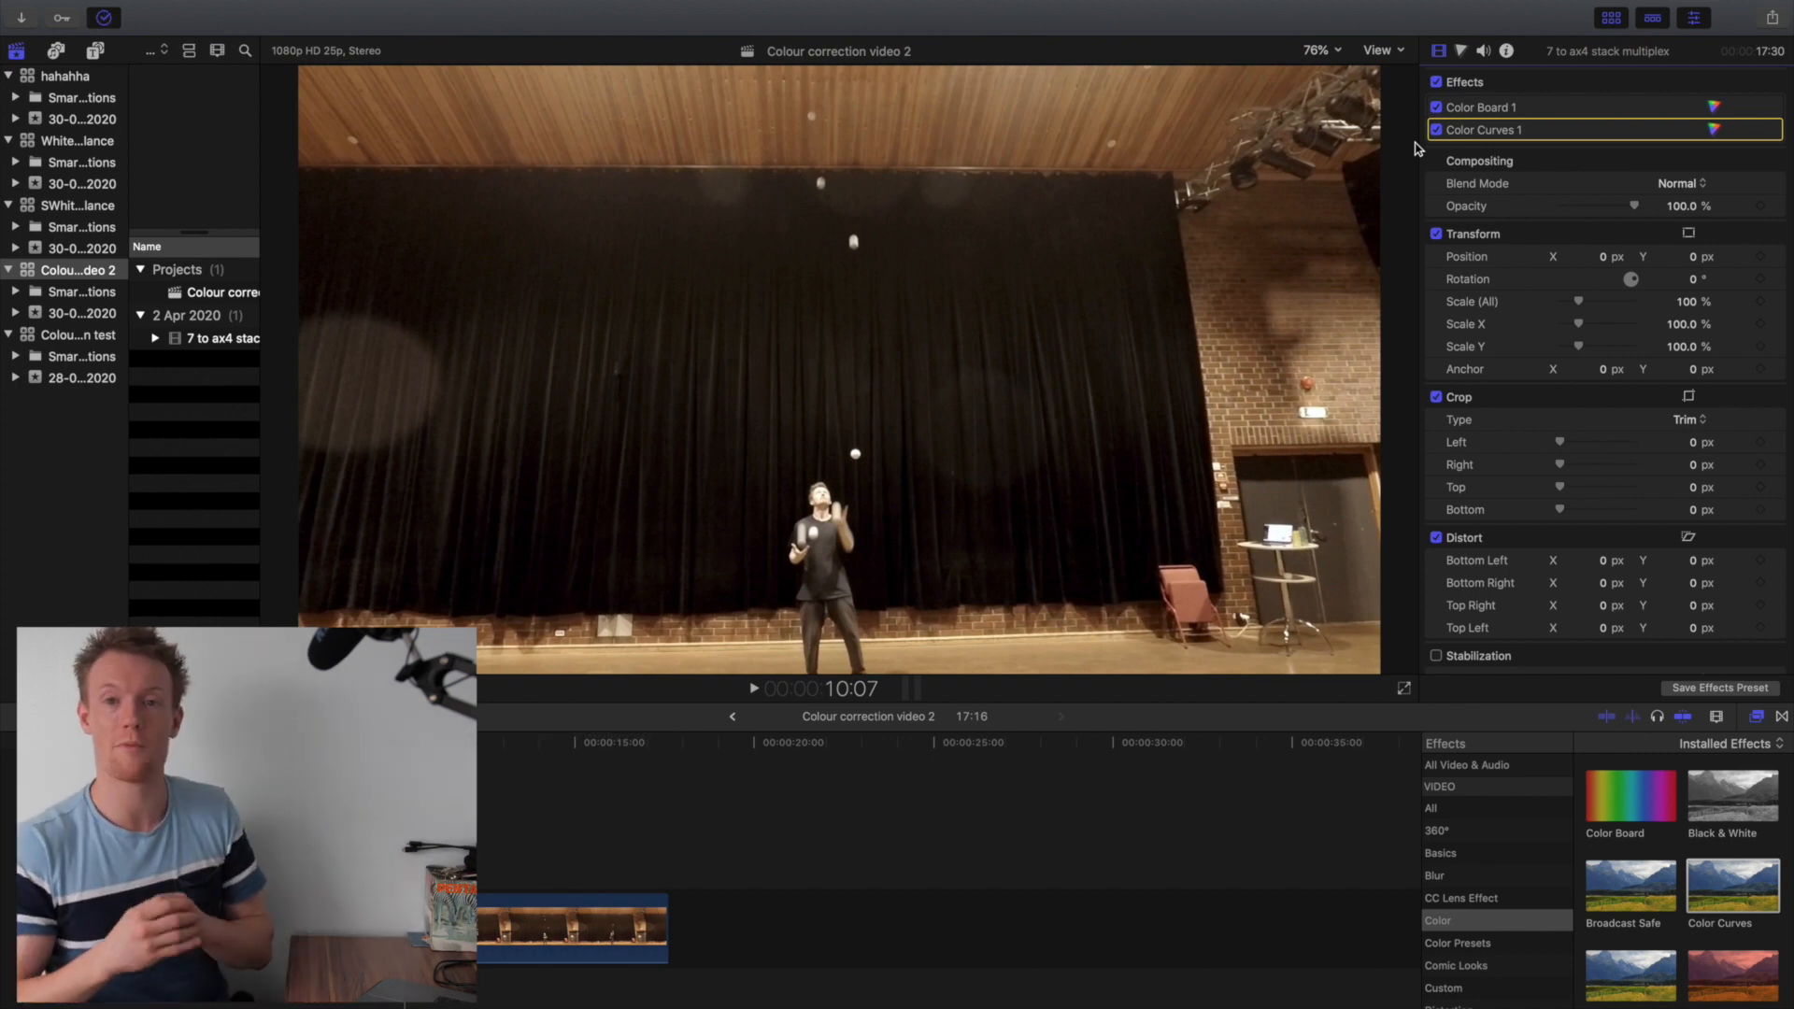
click(358, 742)
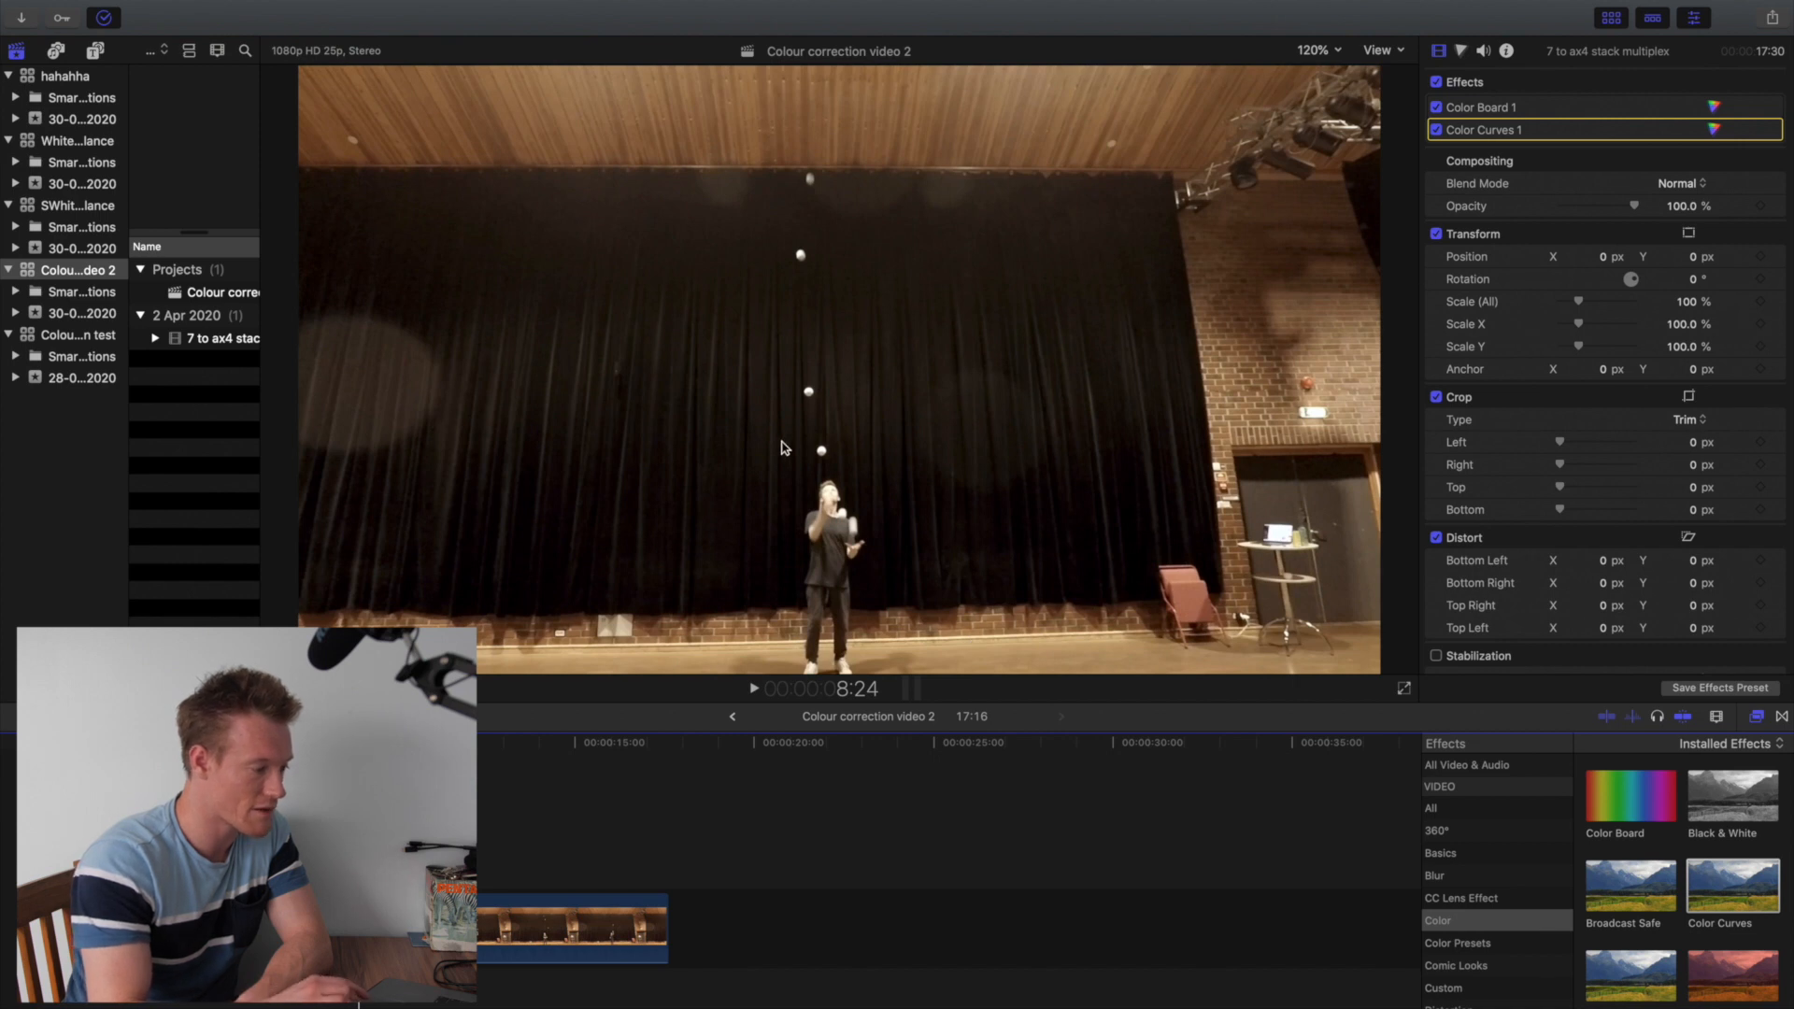
click(1649, 815)
drag(1648, 815, 521, 914)
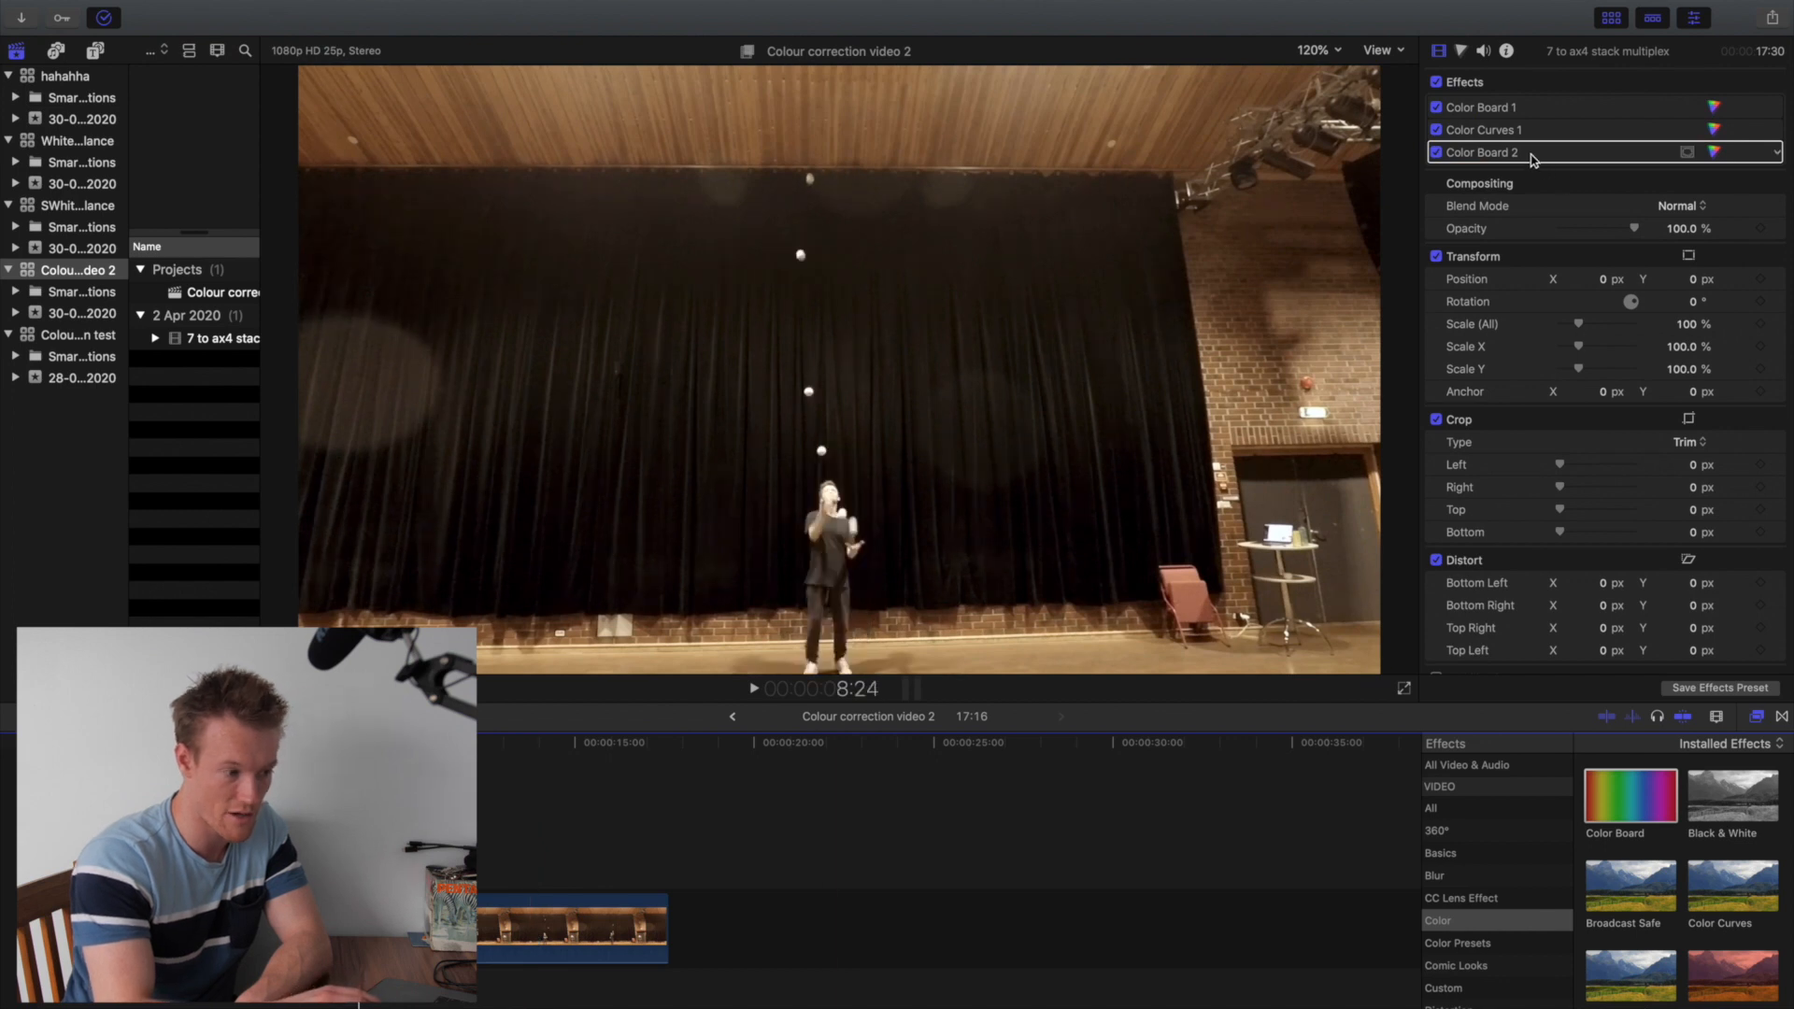
Step: Add a shape mask to Color Board 2 and stretch it into a wide, tall ellipse covering the juggler and most of the curtain
click(1684, 157)
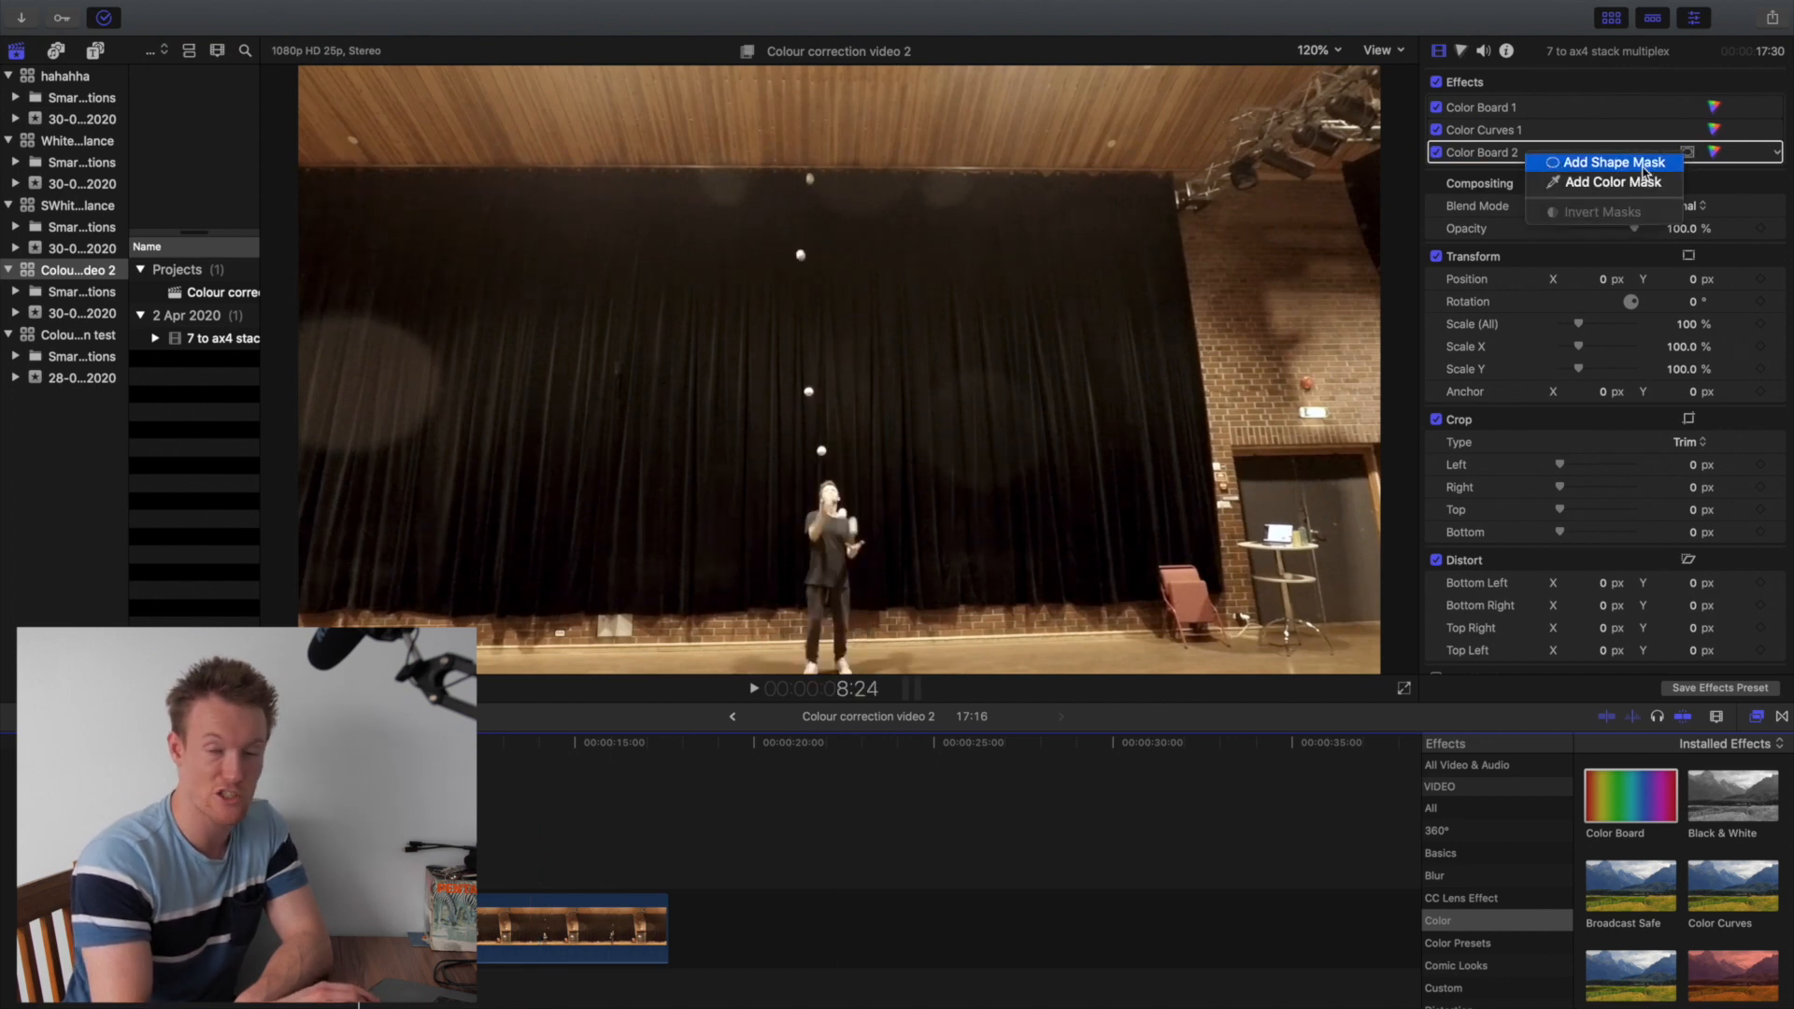
click(1614, 163)
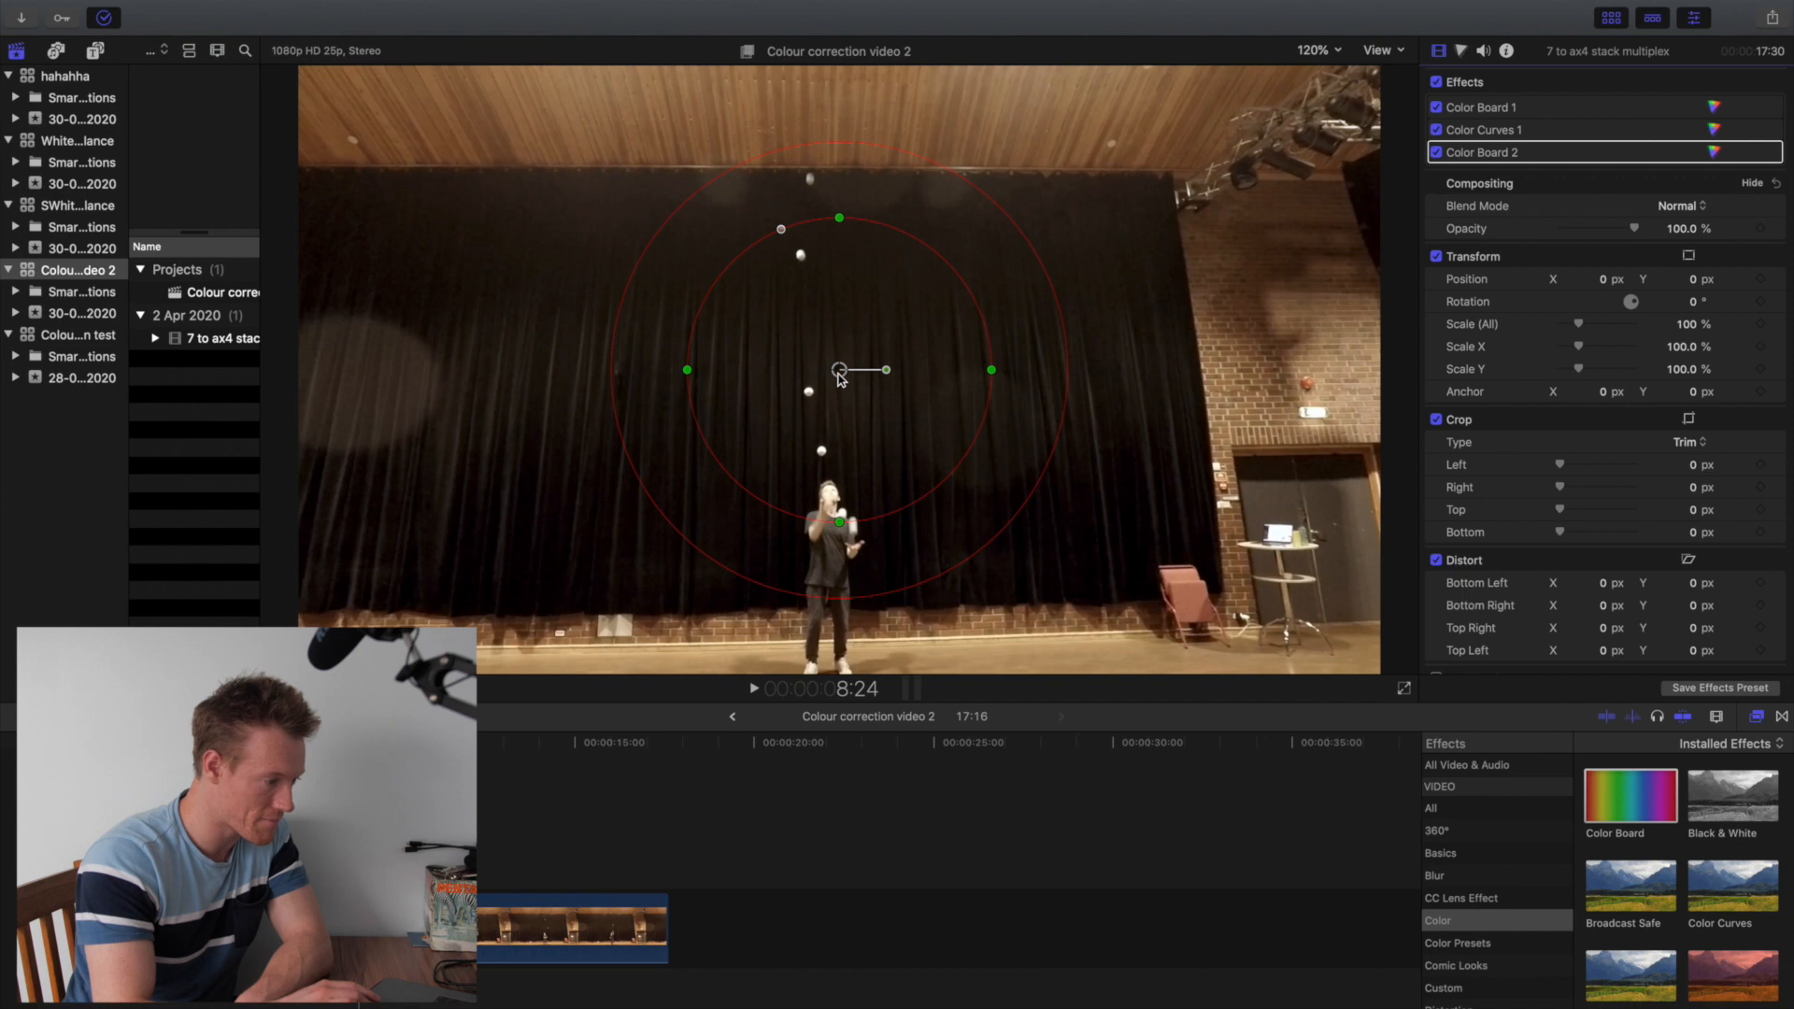
drag(840, 377, 837, 407)
drag(687, 400, 479, 400)
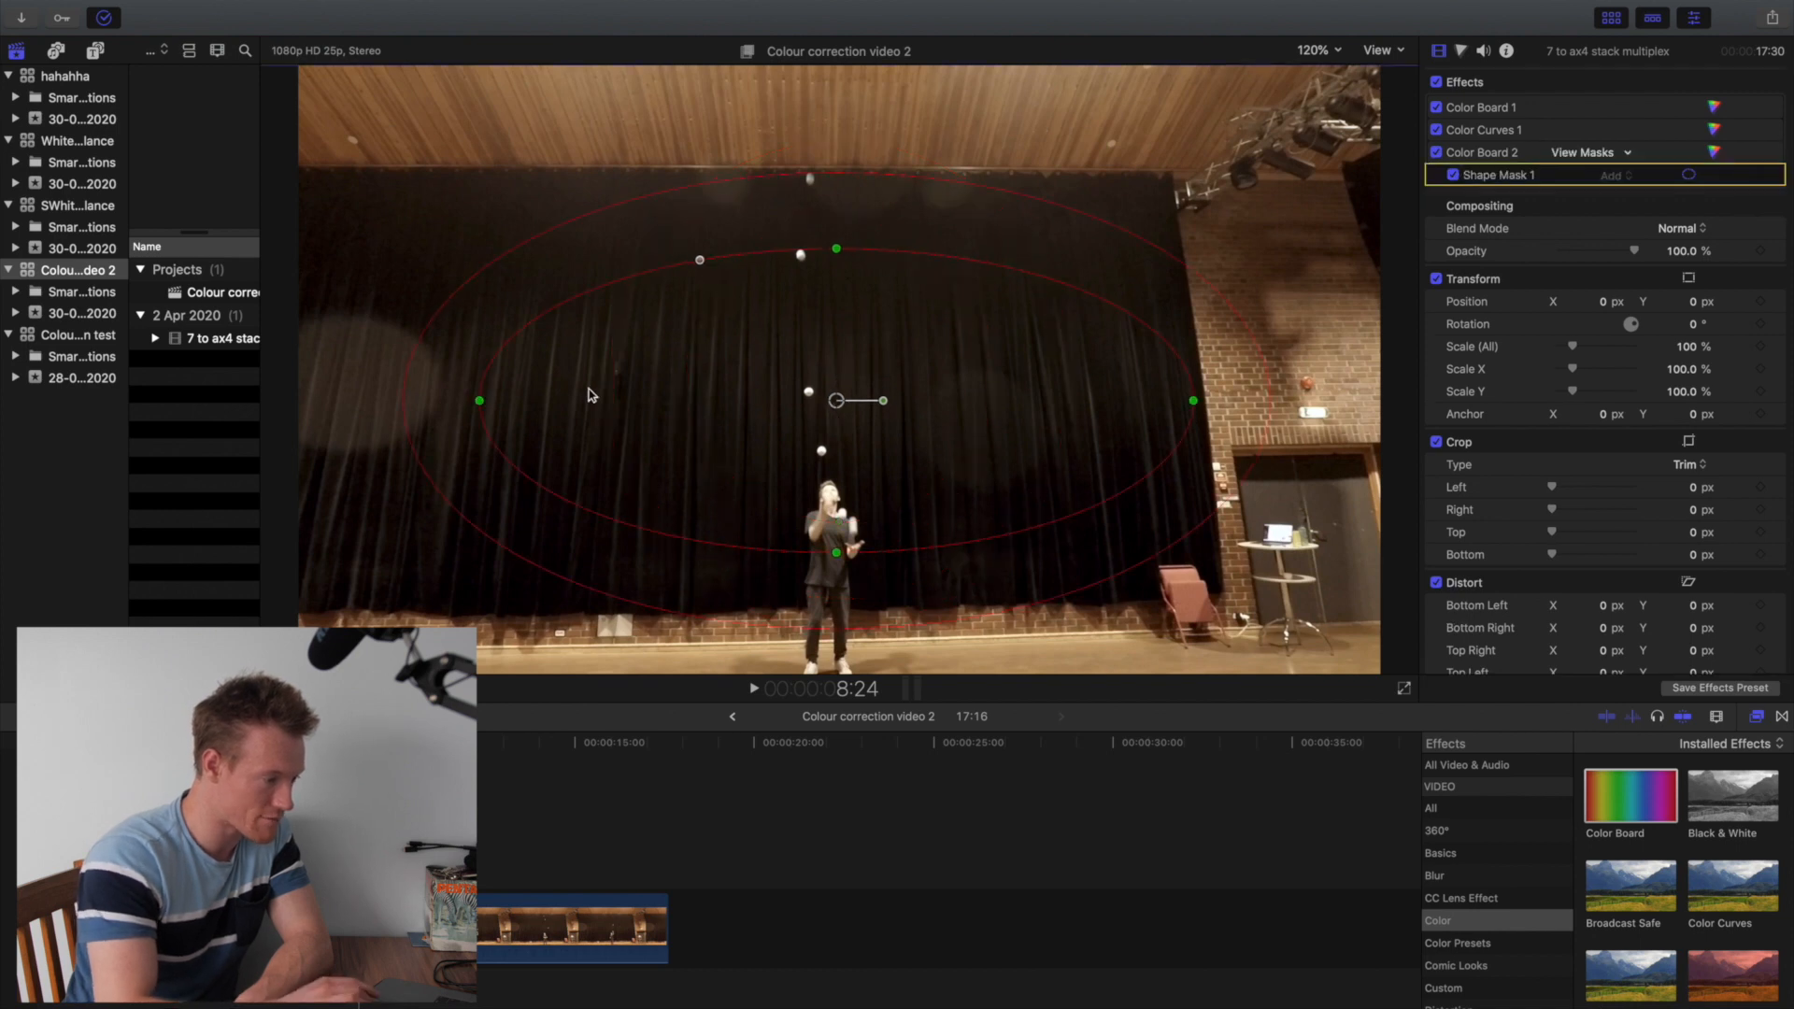
drag(837, 250, 839, 141)
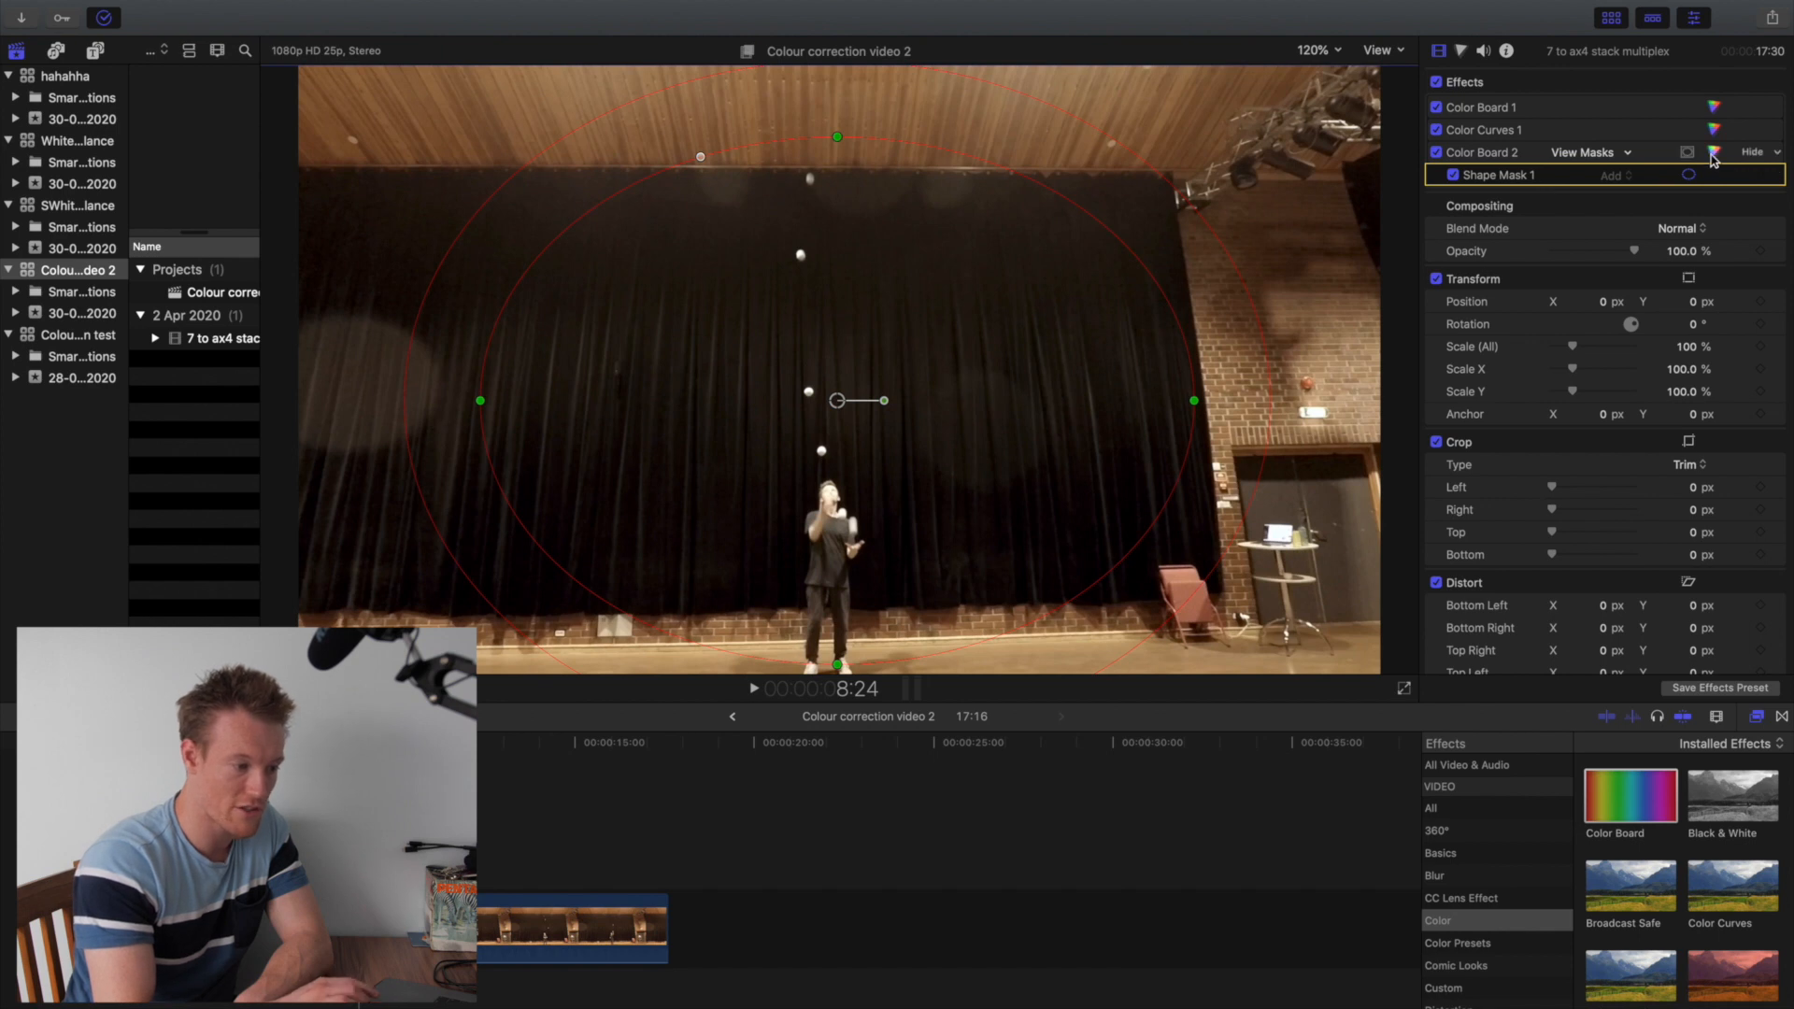
Step: Raise Color Board 2's master exposure to 100% to reveal the area affected by the mask
click(1544, 176)
drag(1452, 249, 1452, 139)
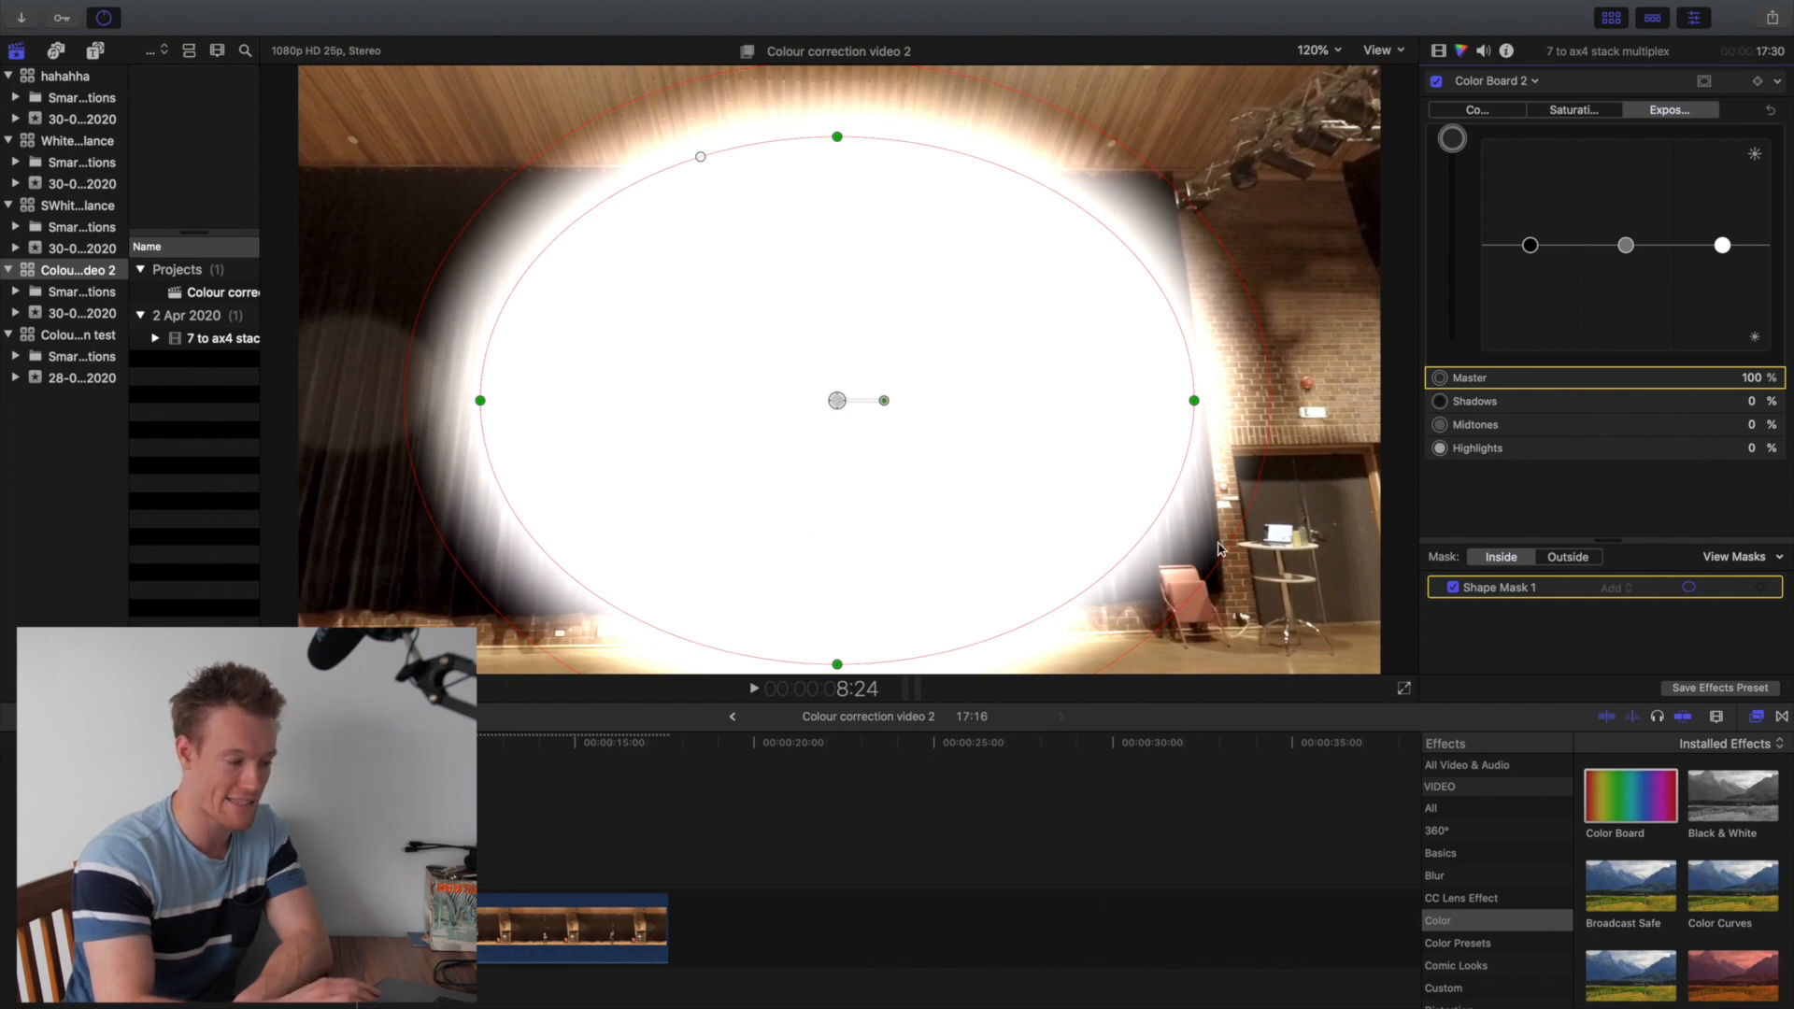
mouse_move(1220, 556)
mouse_down()
mouse_move(935, 445)
mouse_move(1206, 551)
mouse_move(897, 411)
mouse_move(1199, 555)
mouse_up()
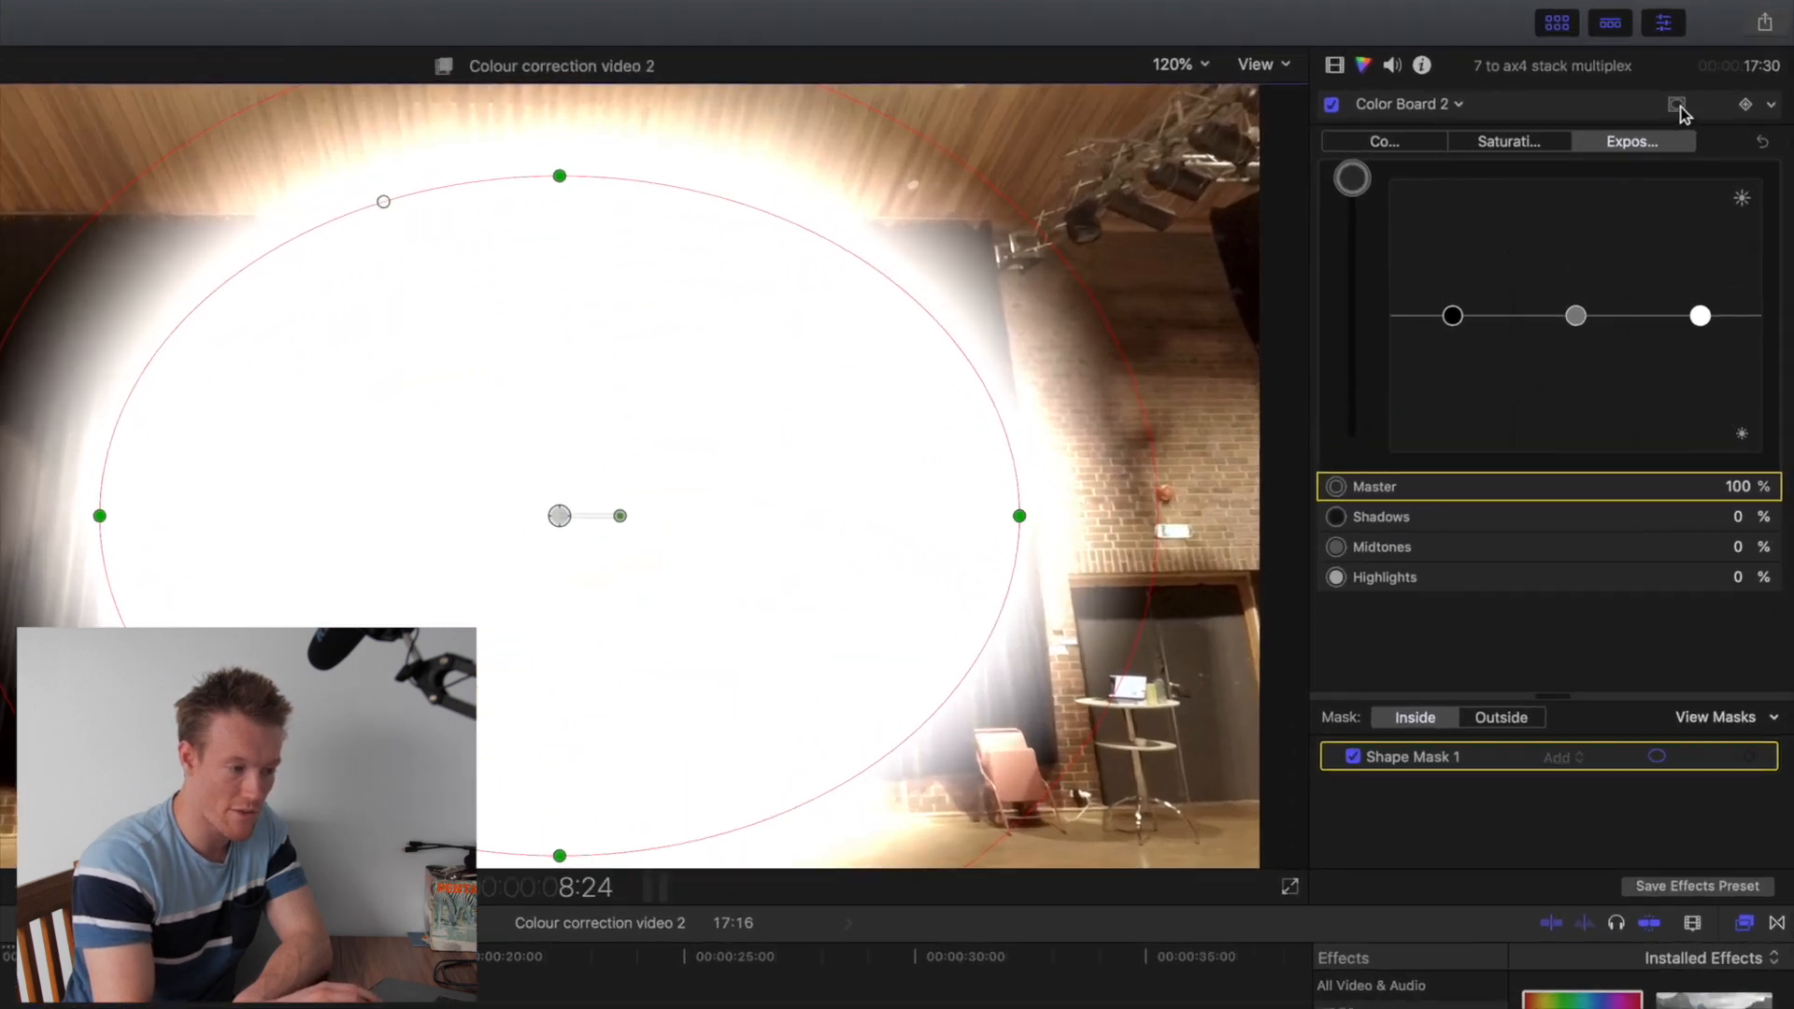
Step: Invert Color Board 2's mask and reset the master exposure to 0%
click(1704, 81)
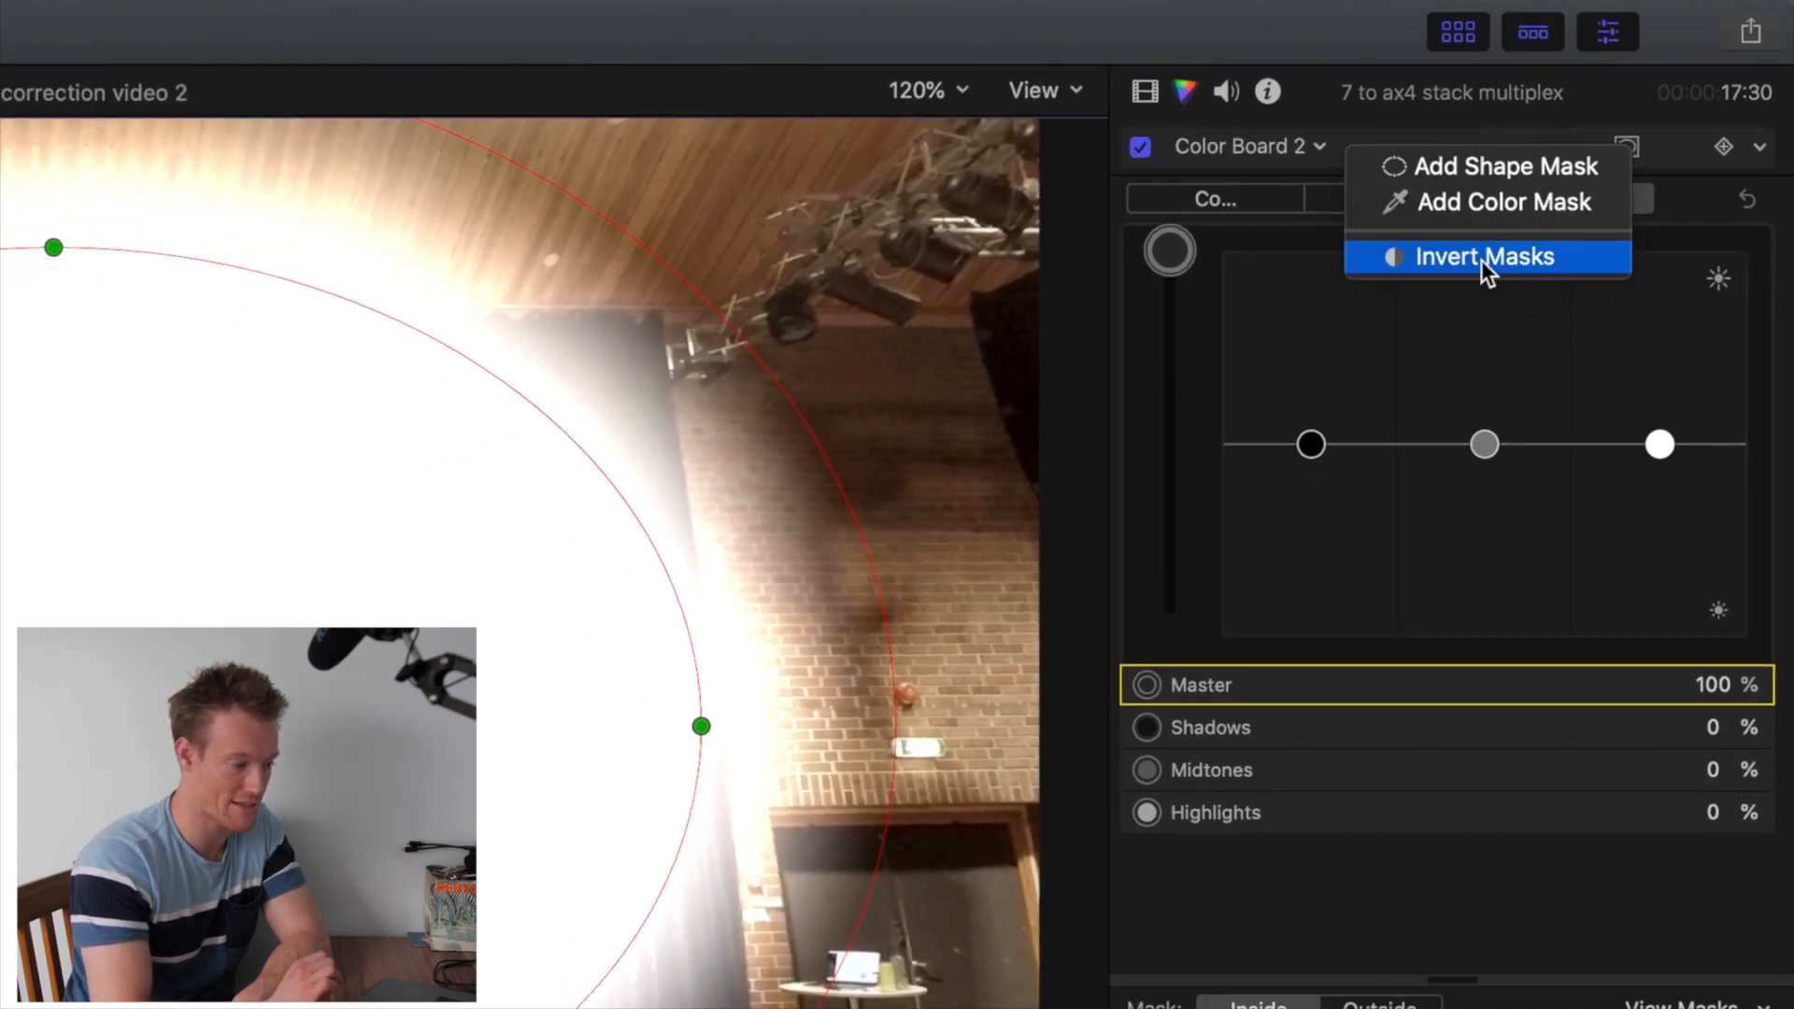
click(1440, 294)
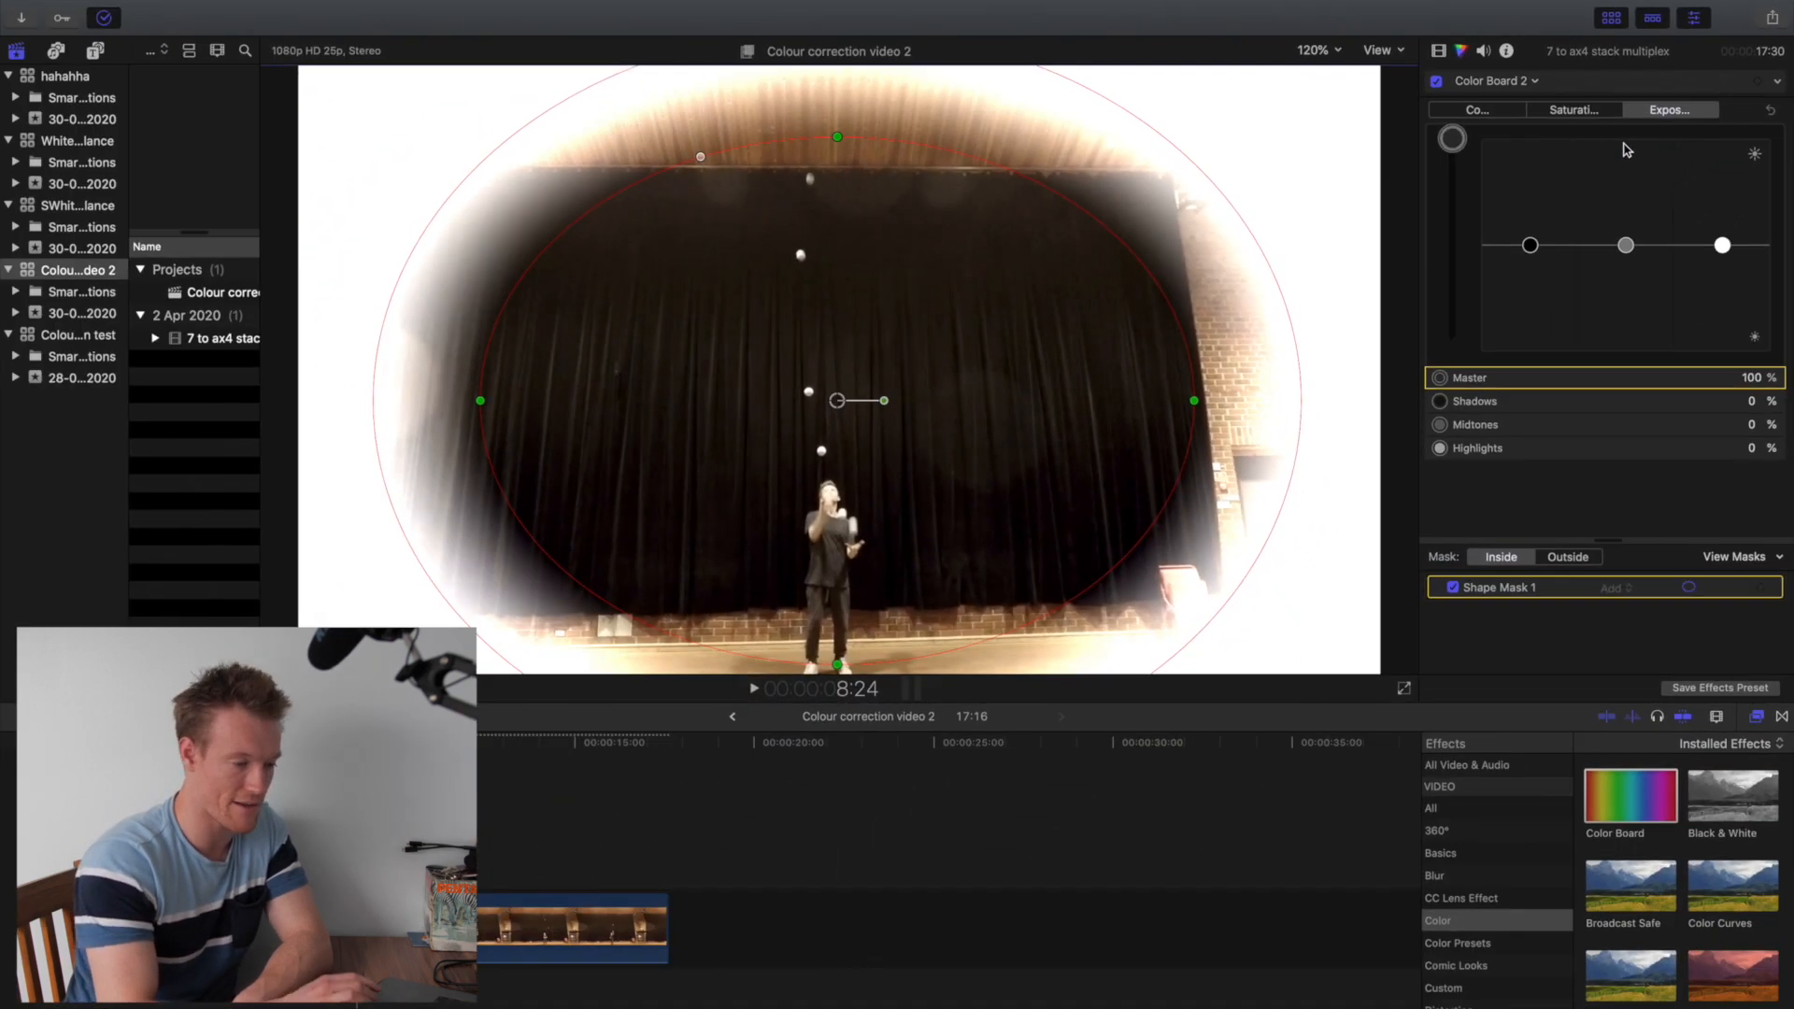
drag(1453, 145, 1455, 168)
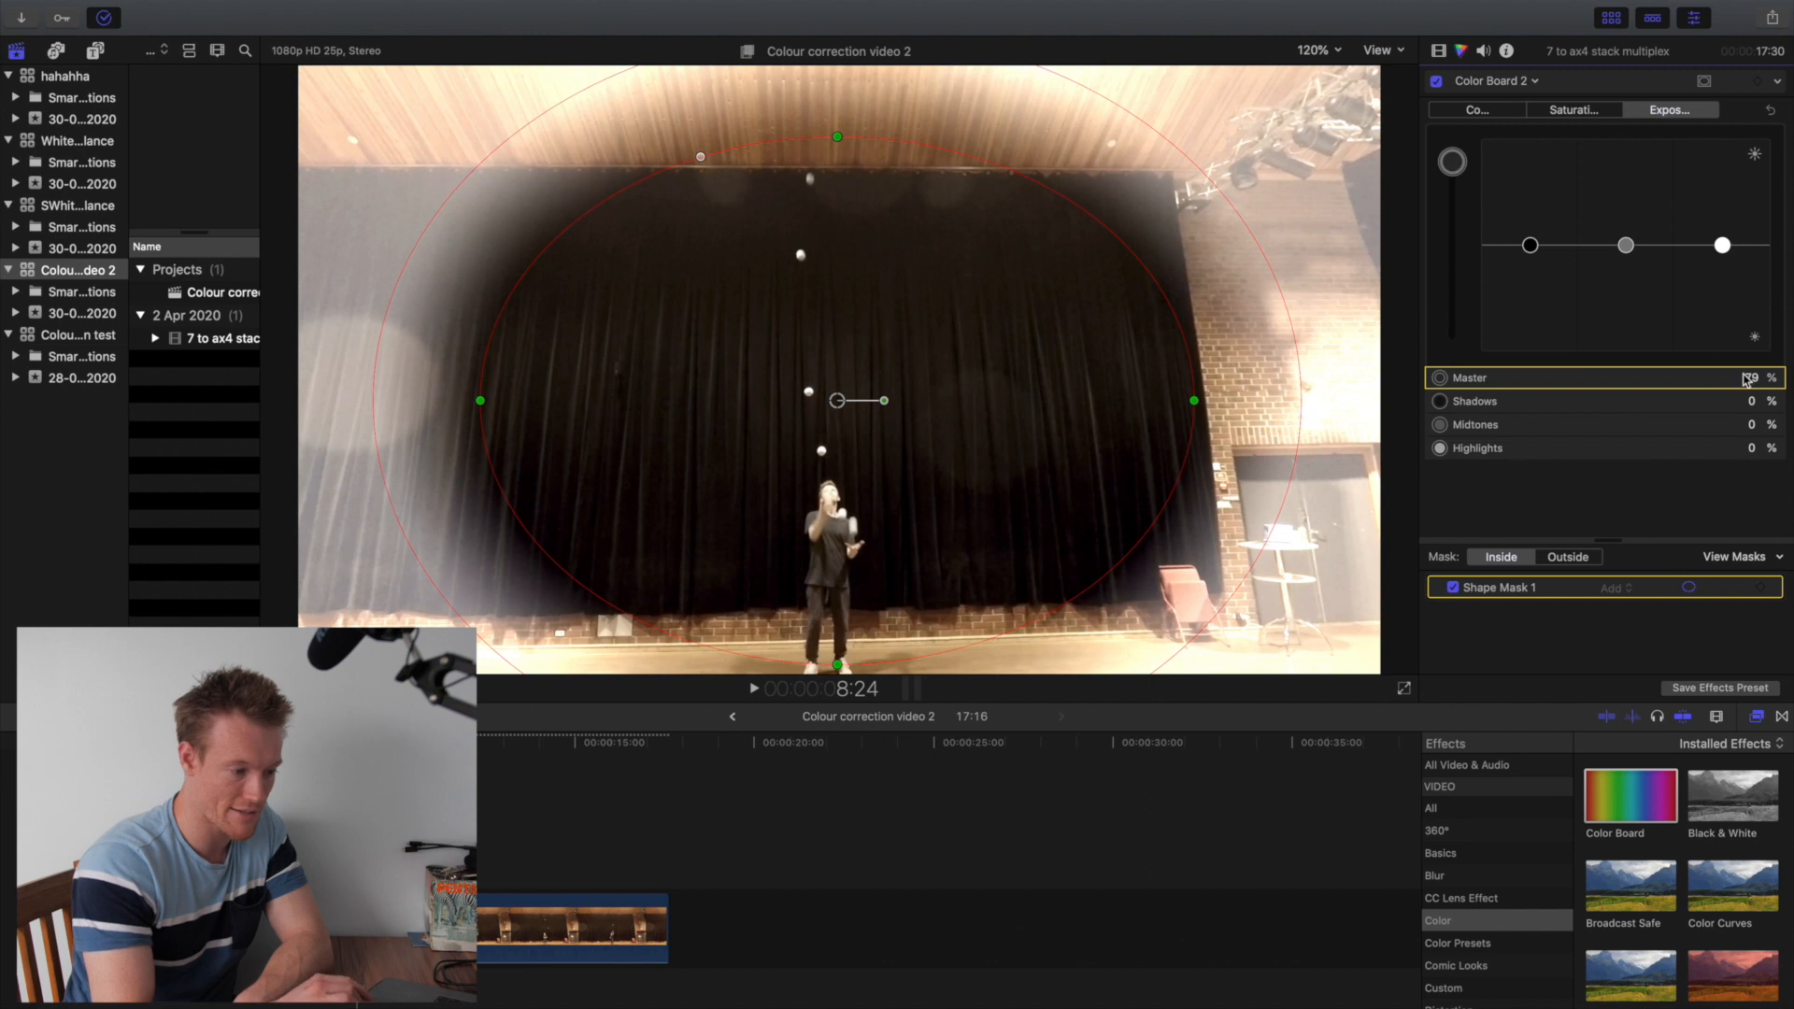
click(1754, 379)
text(0)
key(Return)
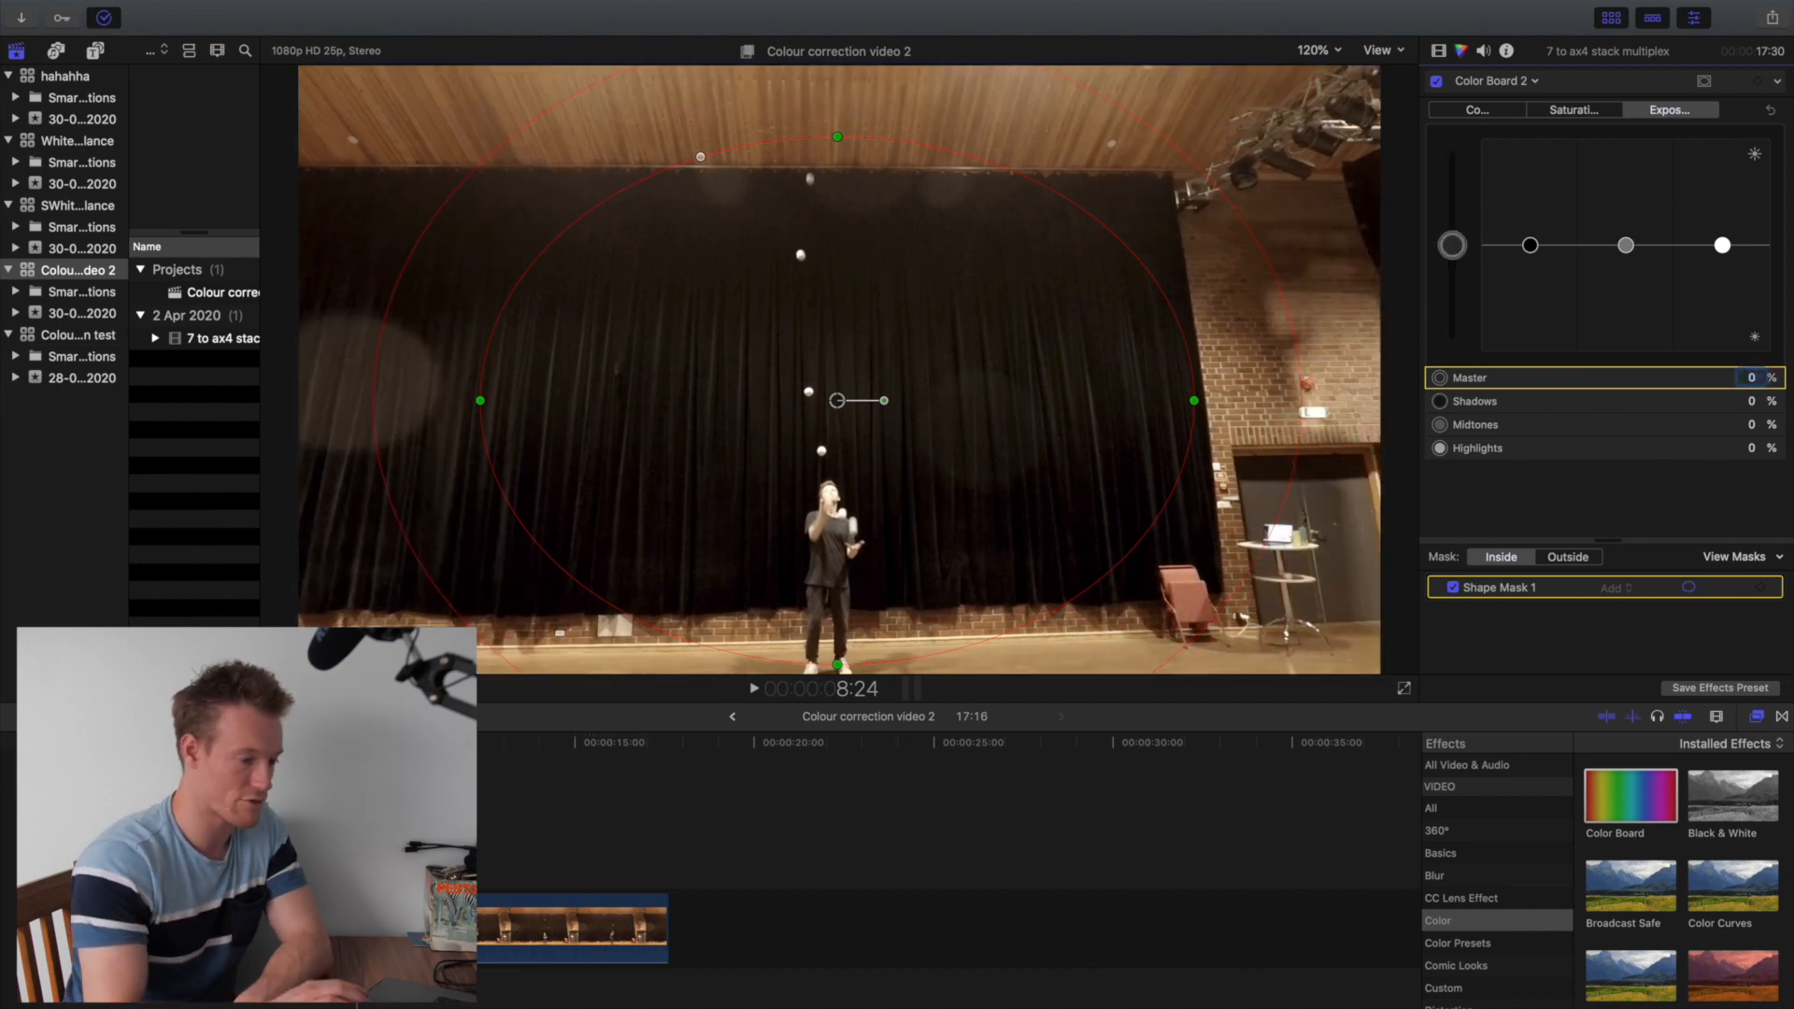
Step: Narrow the shape mask slightly and set Color Board 2's exposure to -53% shadows, -35% midtones and -28% highlights
drag(482, 403, 537, 401)
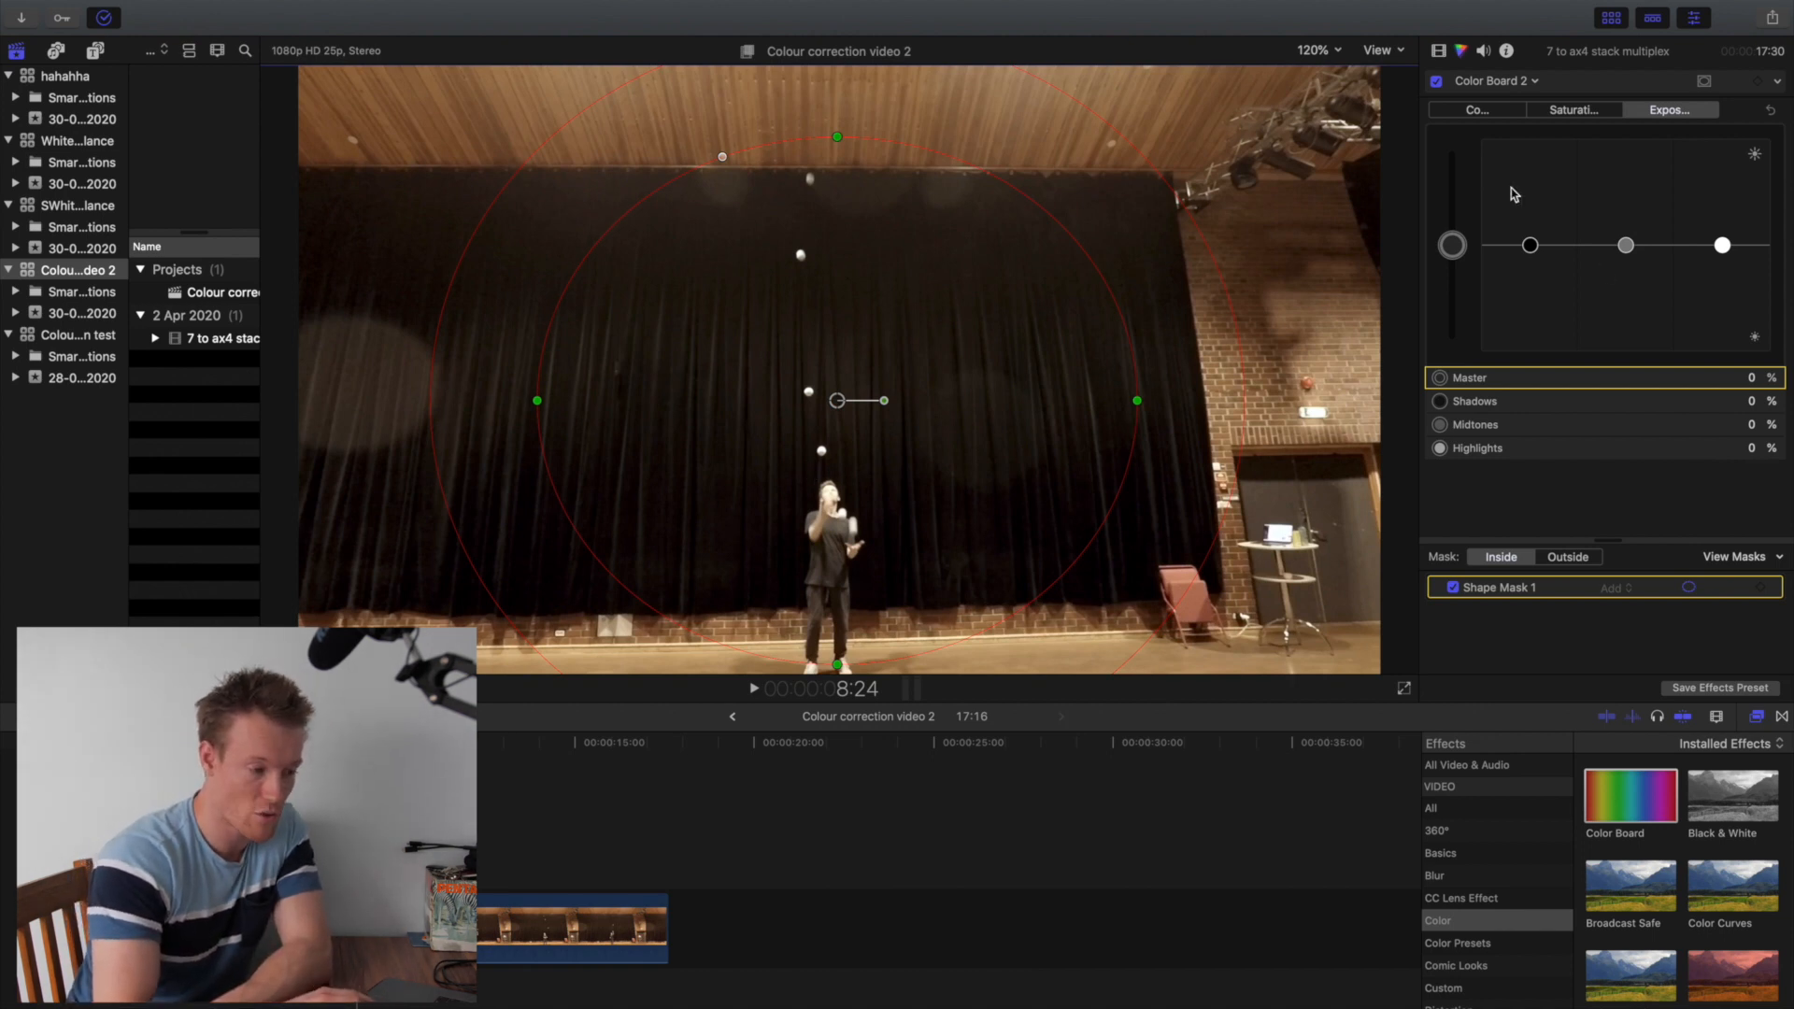
drag(1530, 247, 1530, 282)
drag(1627, 246, 1634, 287)
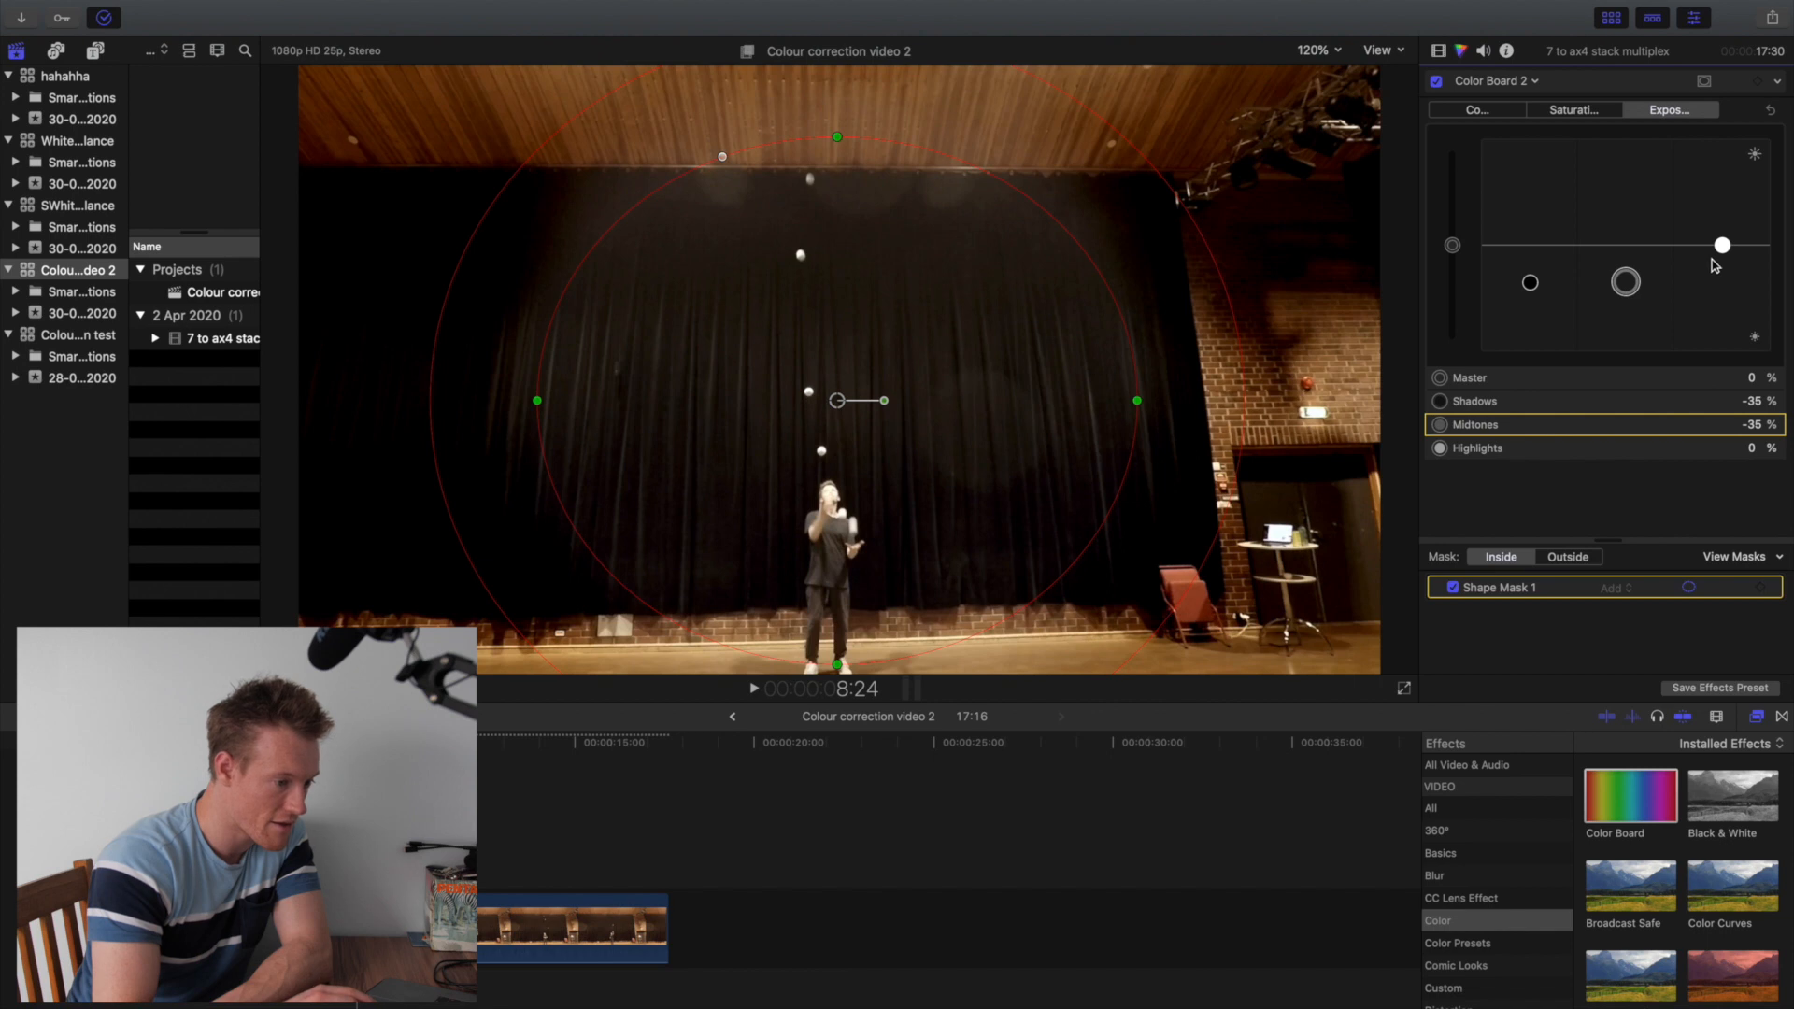
drag(1723, 246, 1730, 300)
drag(1530, 282, 1537, 307)
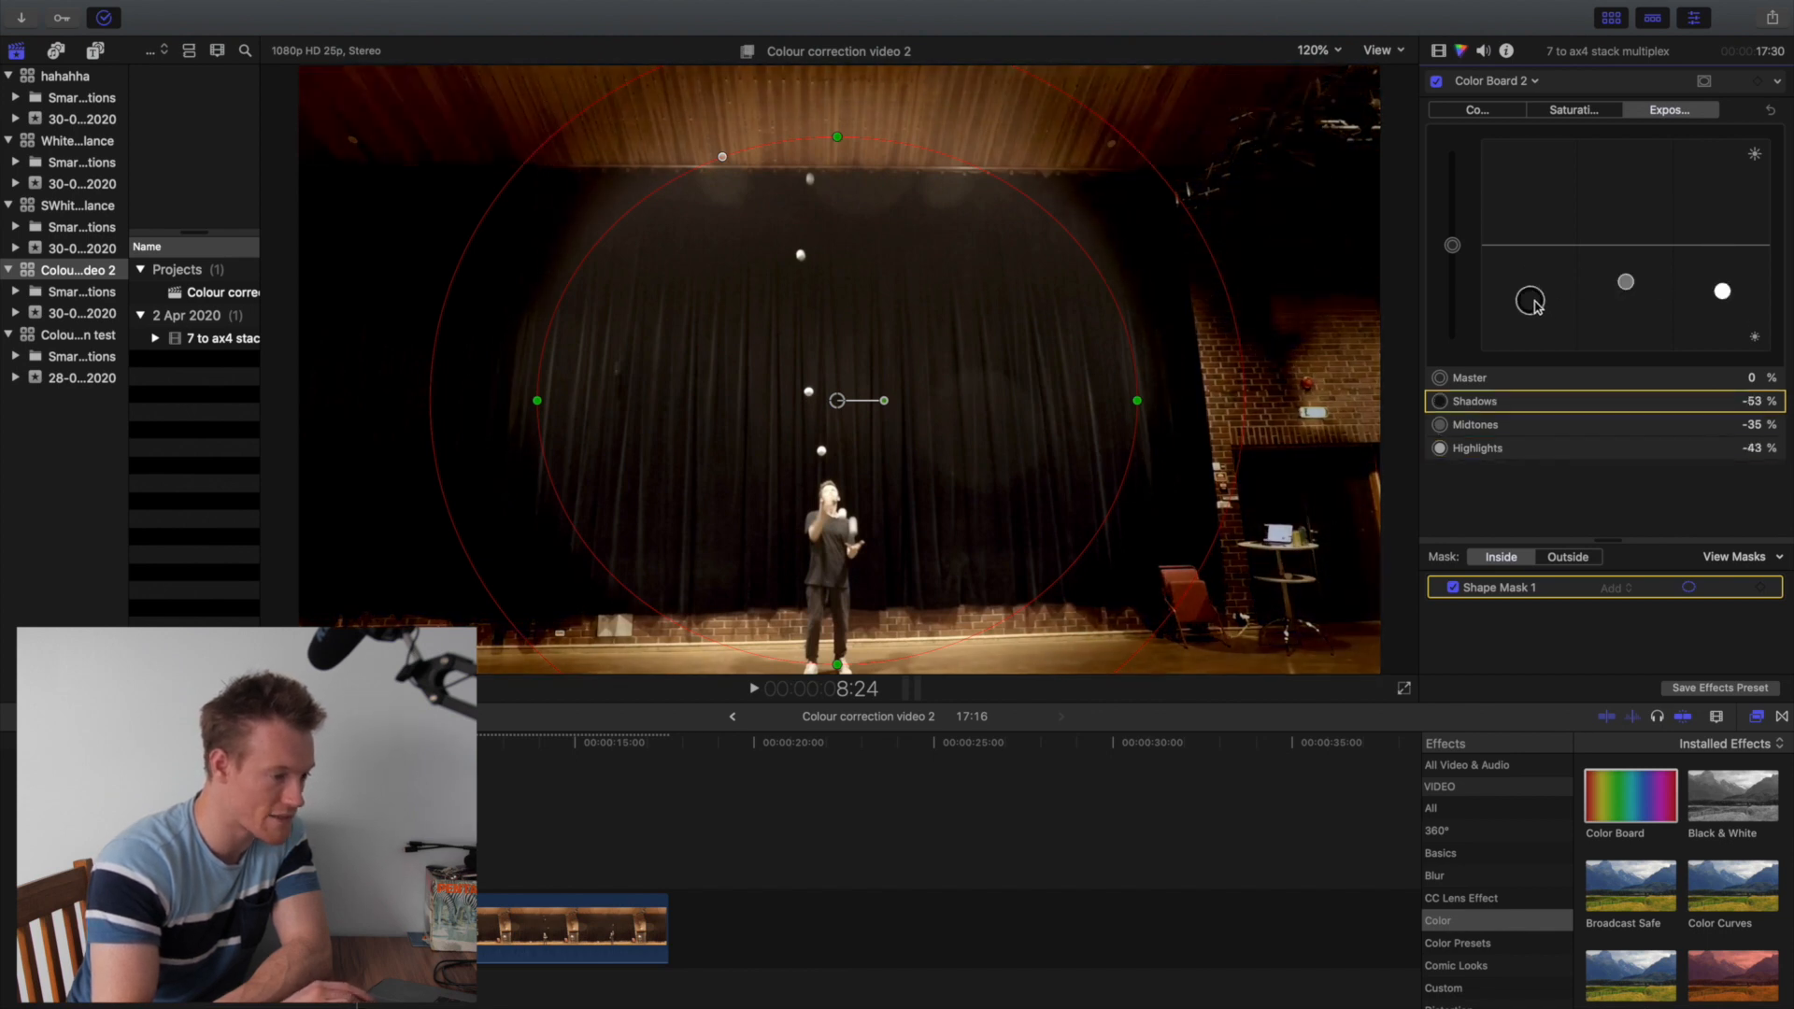
click(1628, 284)
drag(1726, 295, 1726, 279)
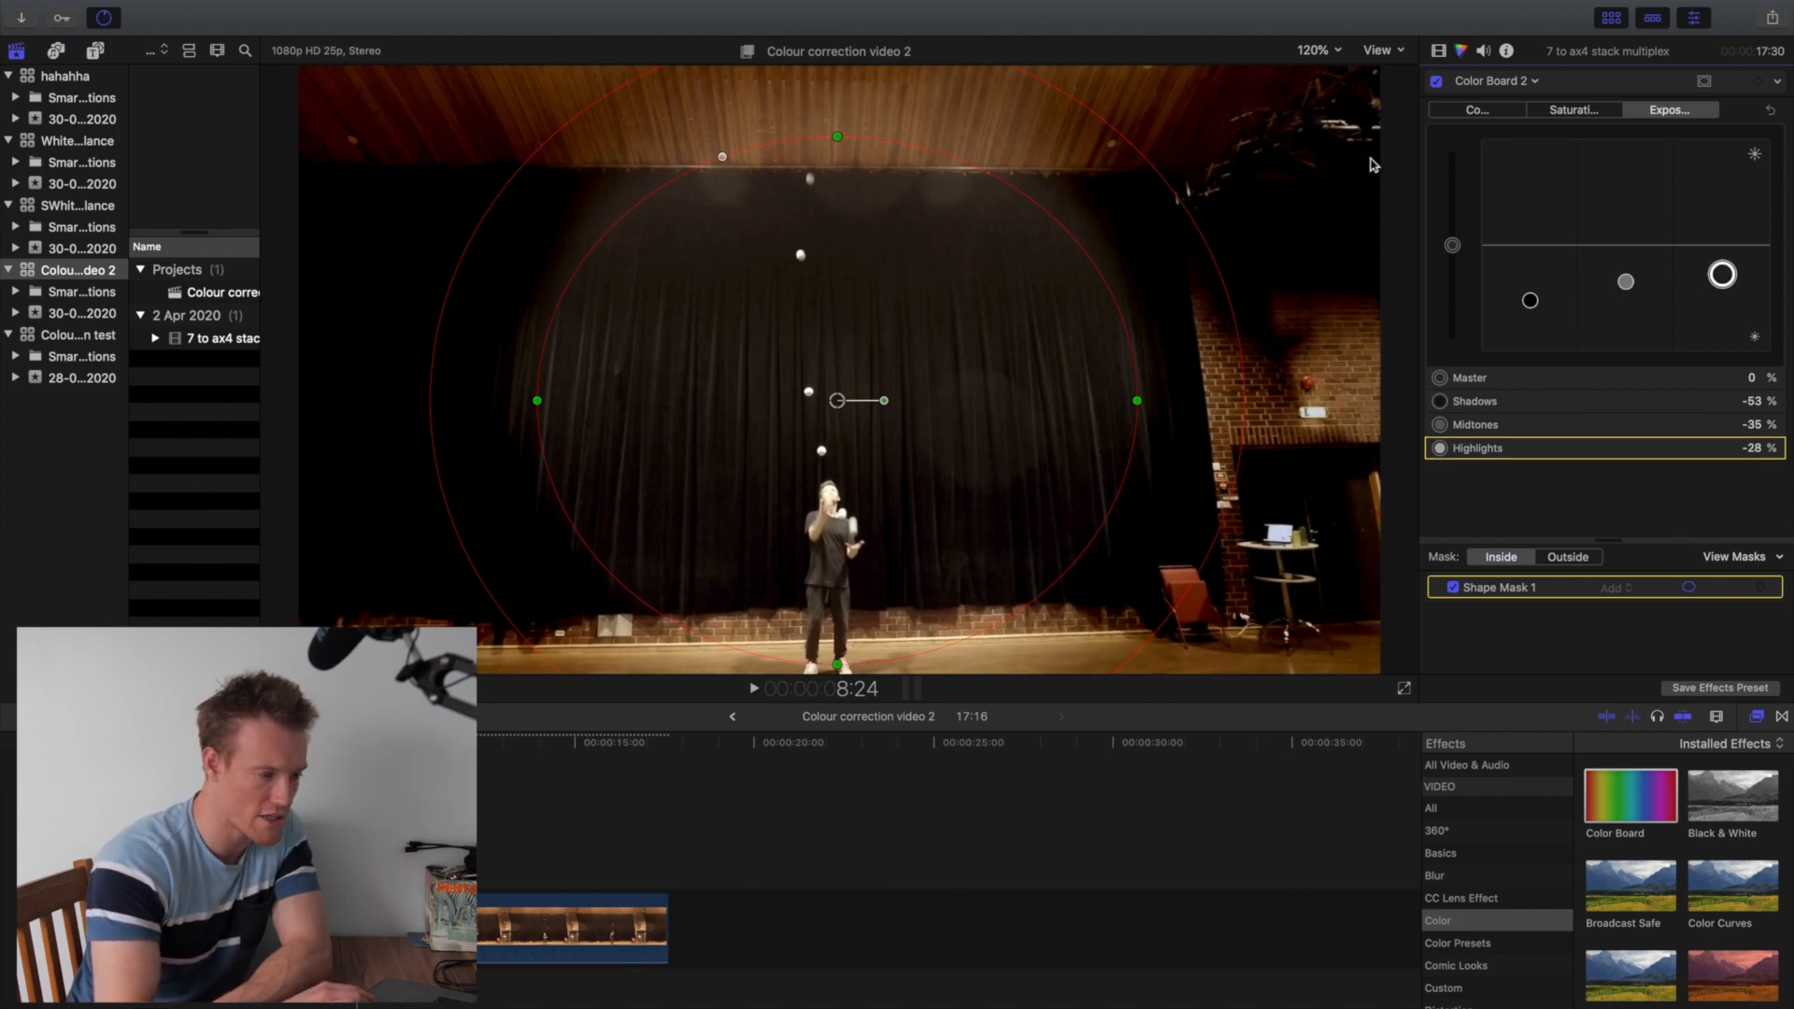
Step: Set Color Board 2's saturation to -66% for shadows, -52% for midtones and -17% for highlights
click(1580, 112)
drag(1535, 247, 1535, 308)
drag(1628, 247, 1633, 300)
drag(1723, 245, 1529, 317)
click(1530, 306)
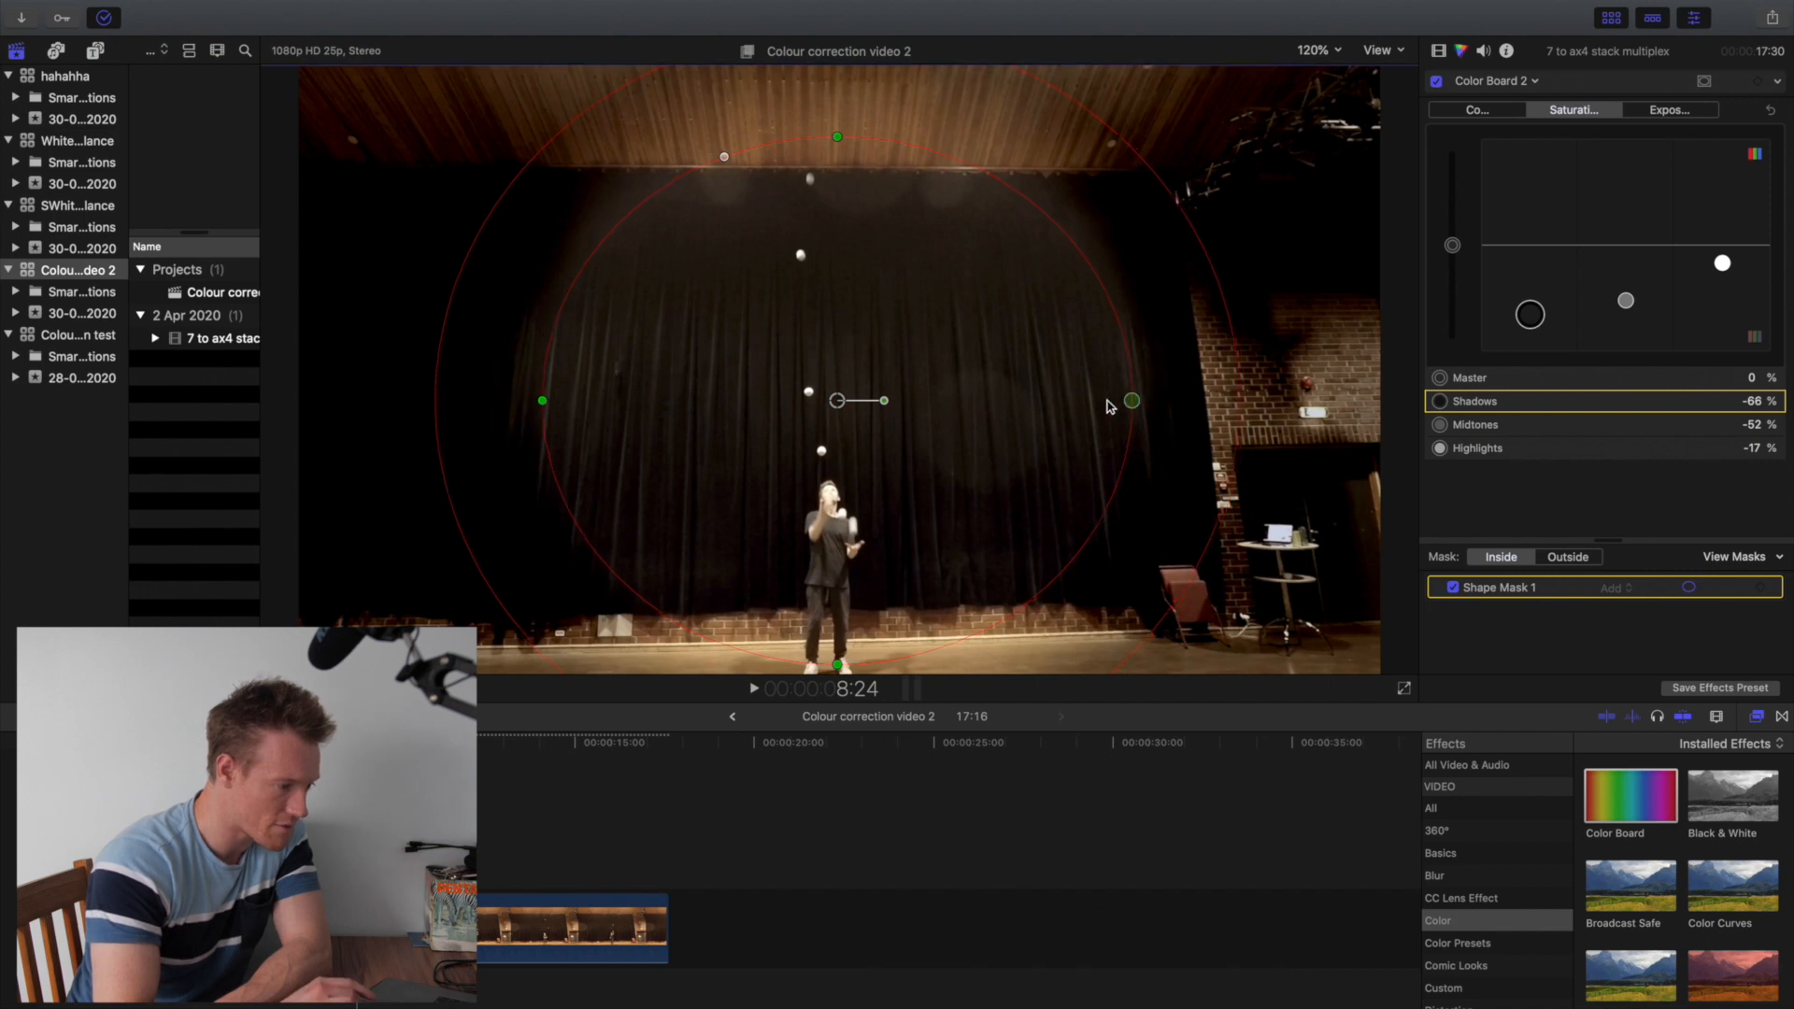
Step: Reduce the inner mask ellipse's width and height, and widen its feathered outer edge towards the brick wall
drag(1109, 402, 1099, 401)
drag(1290, 419, 1321, 418)
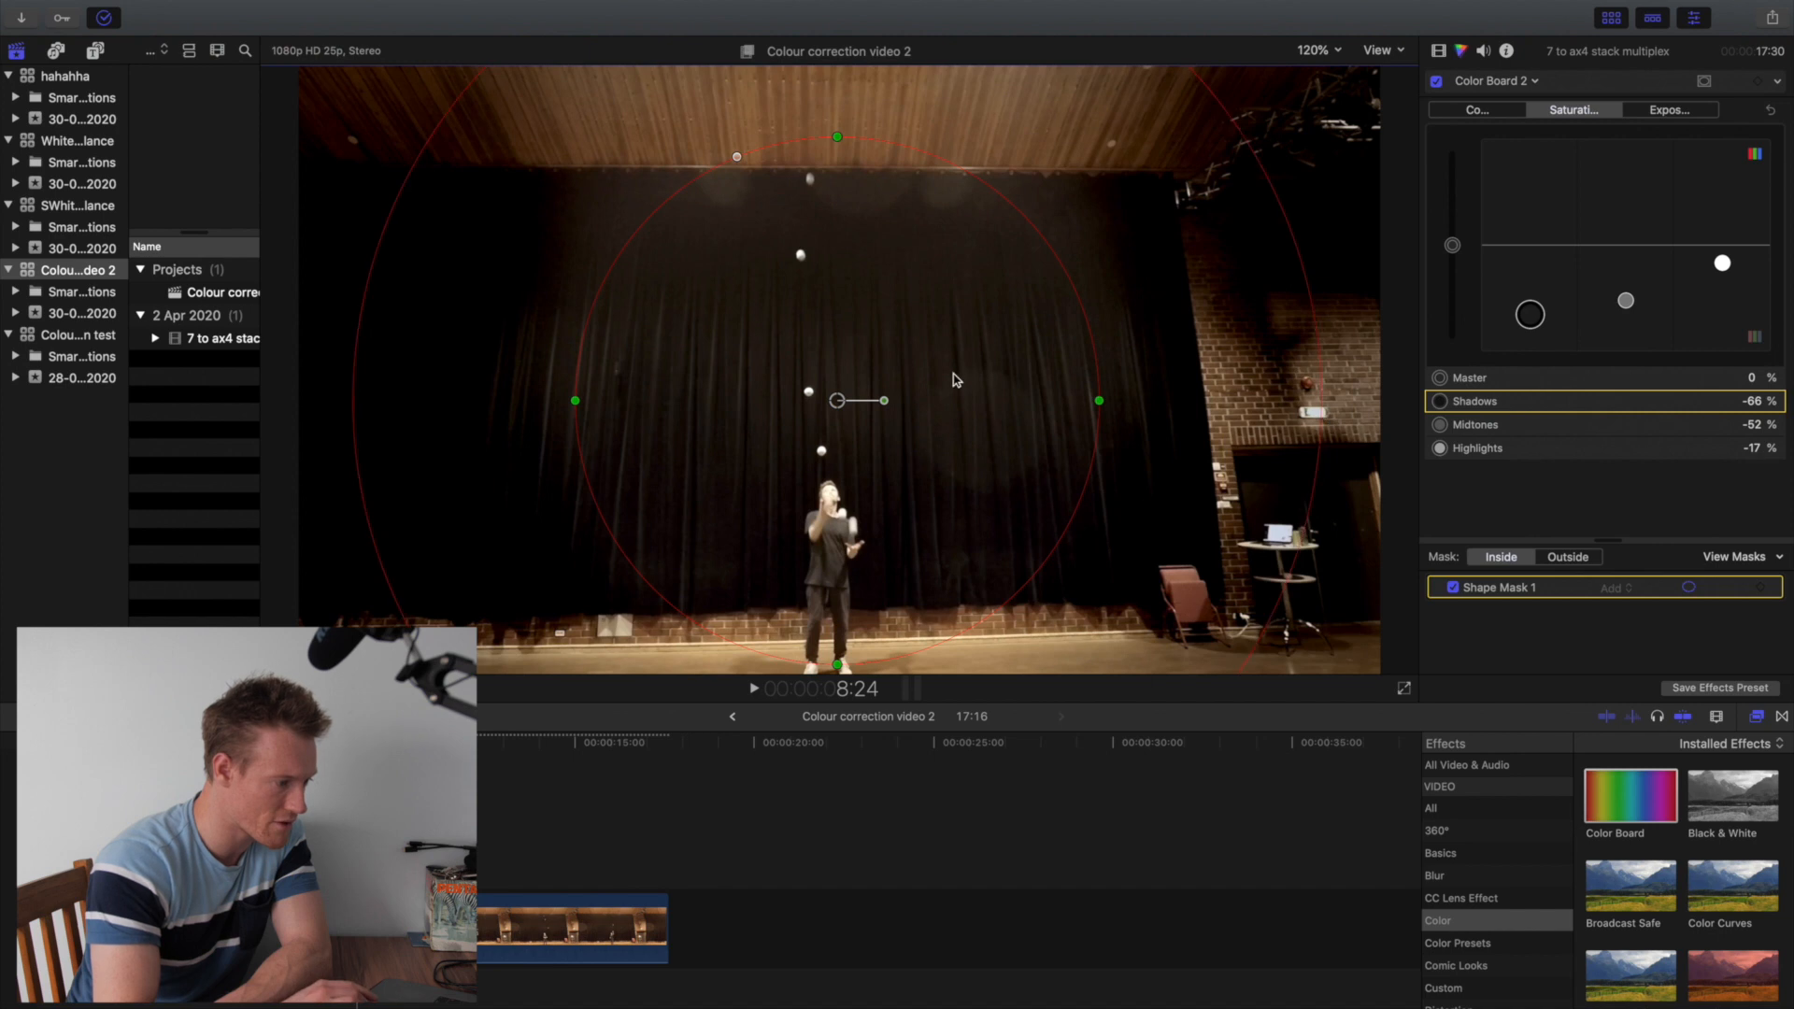
drag(836, 143, 840, 192)
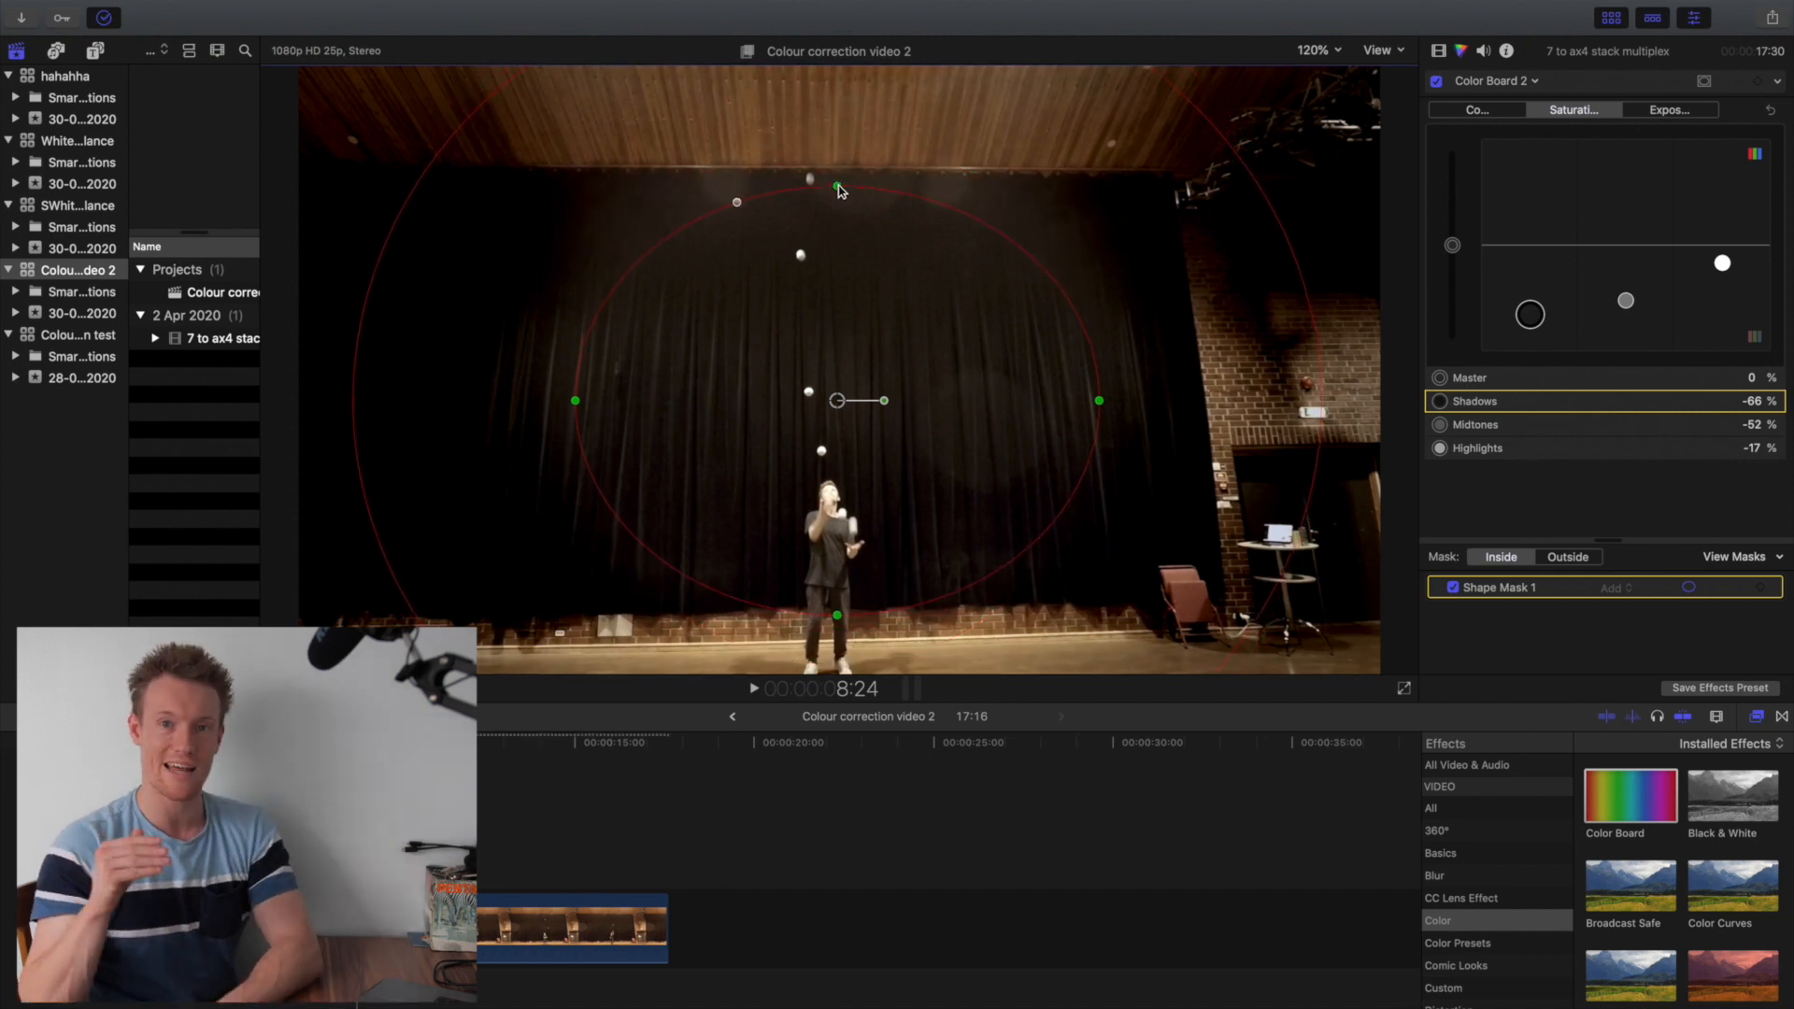
drag(839, 188, 840, 201)
drag(826, 354, 828, 352)
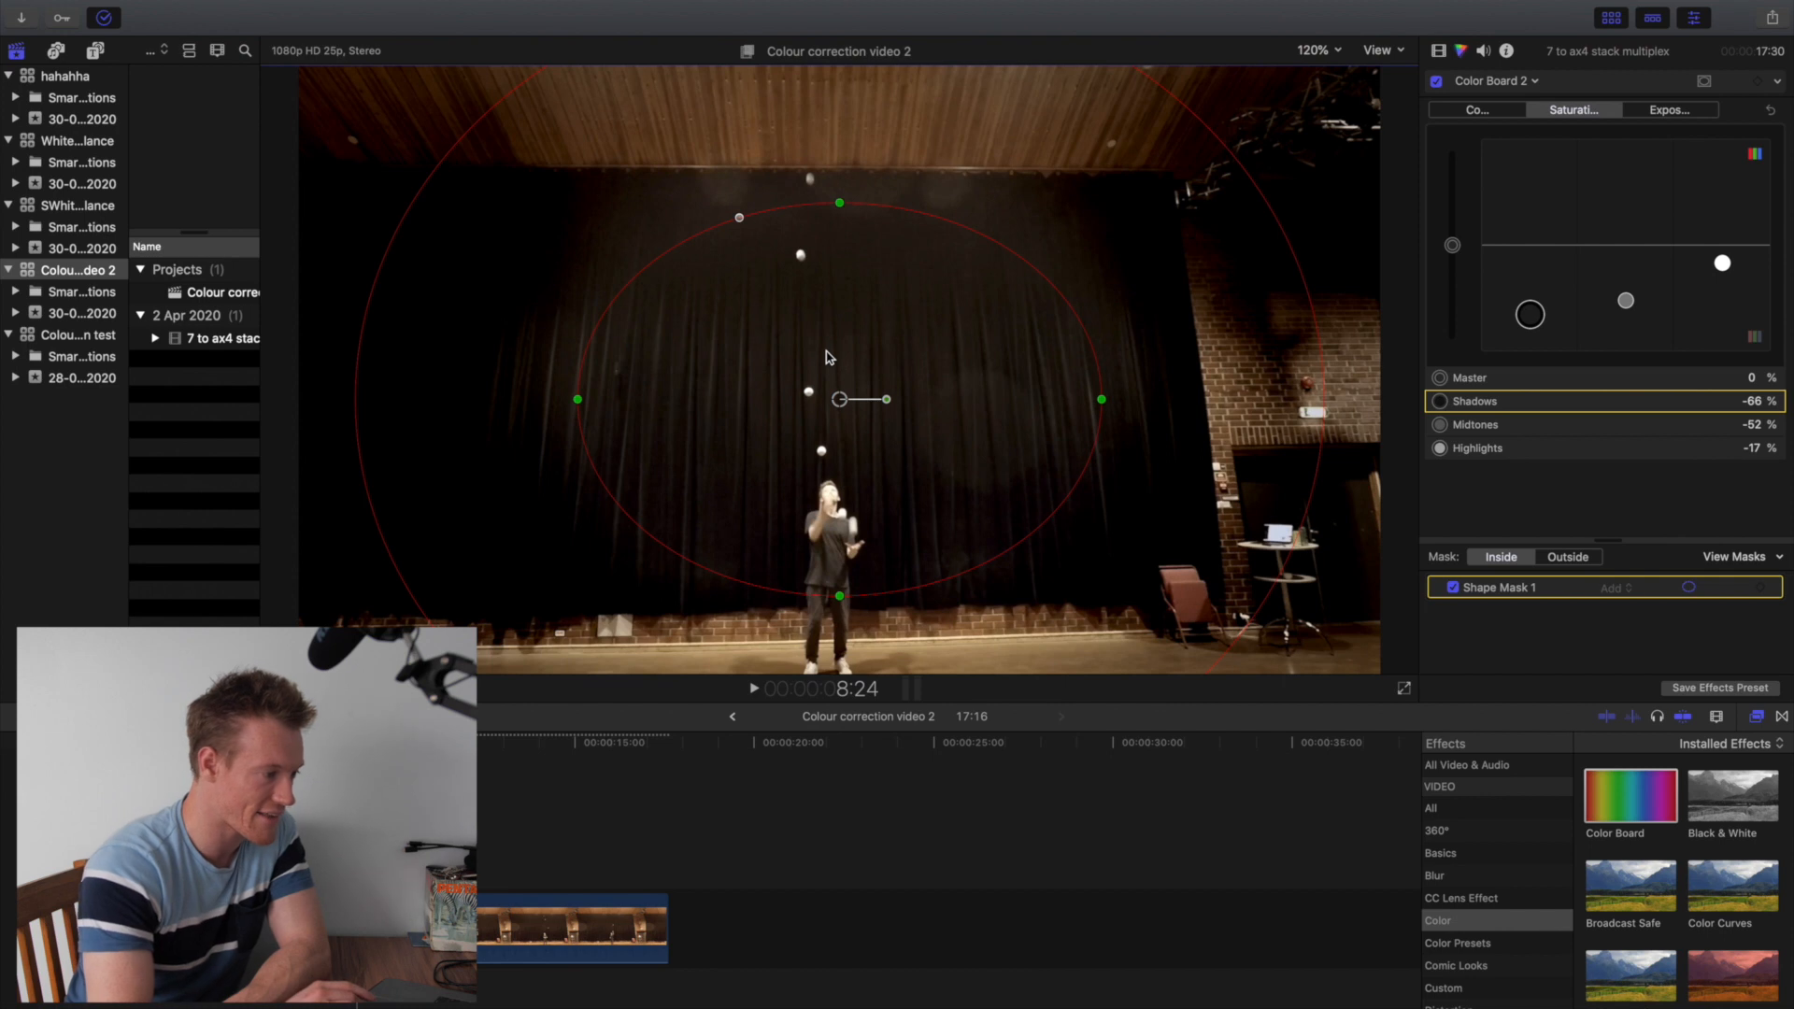
Step: Show the clip's effects and compare the picture with Color Board 2 off and on, leaving it enabled
click(1439, 52)
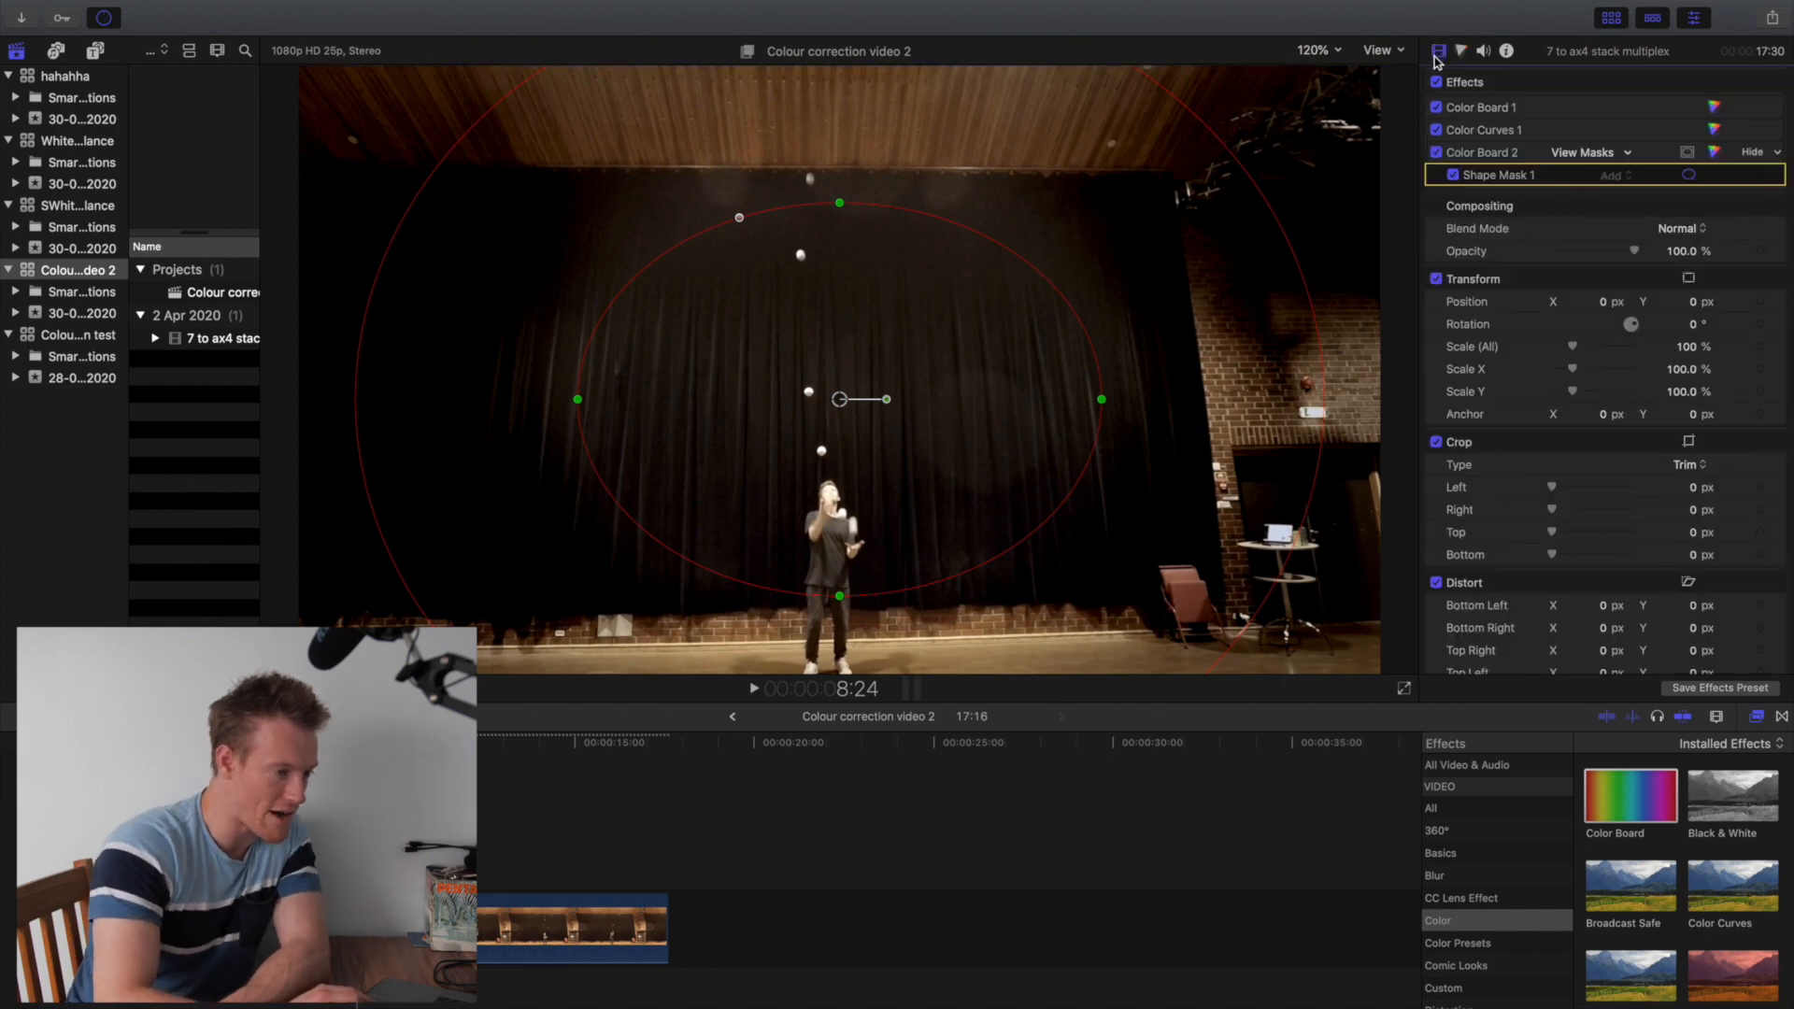
click(1437, 152)
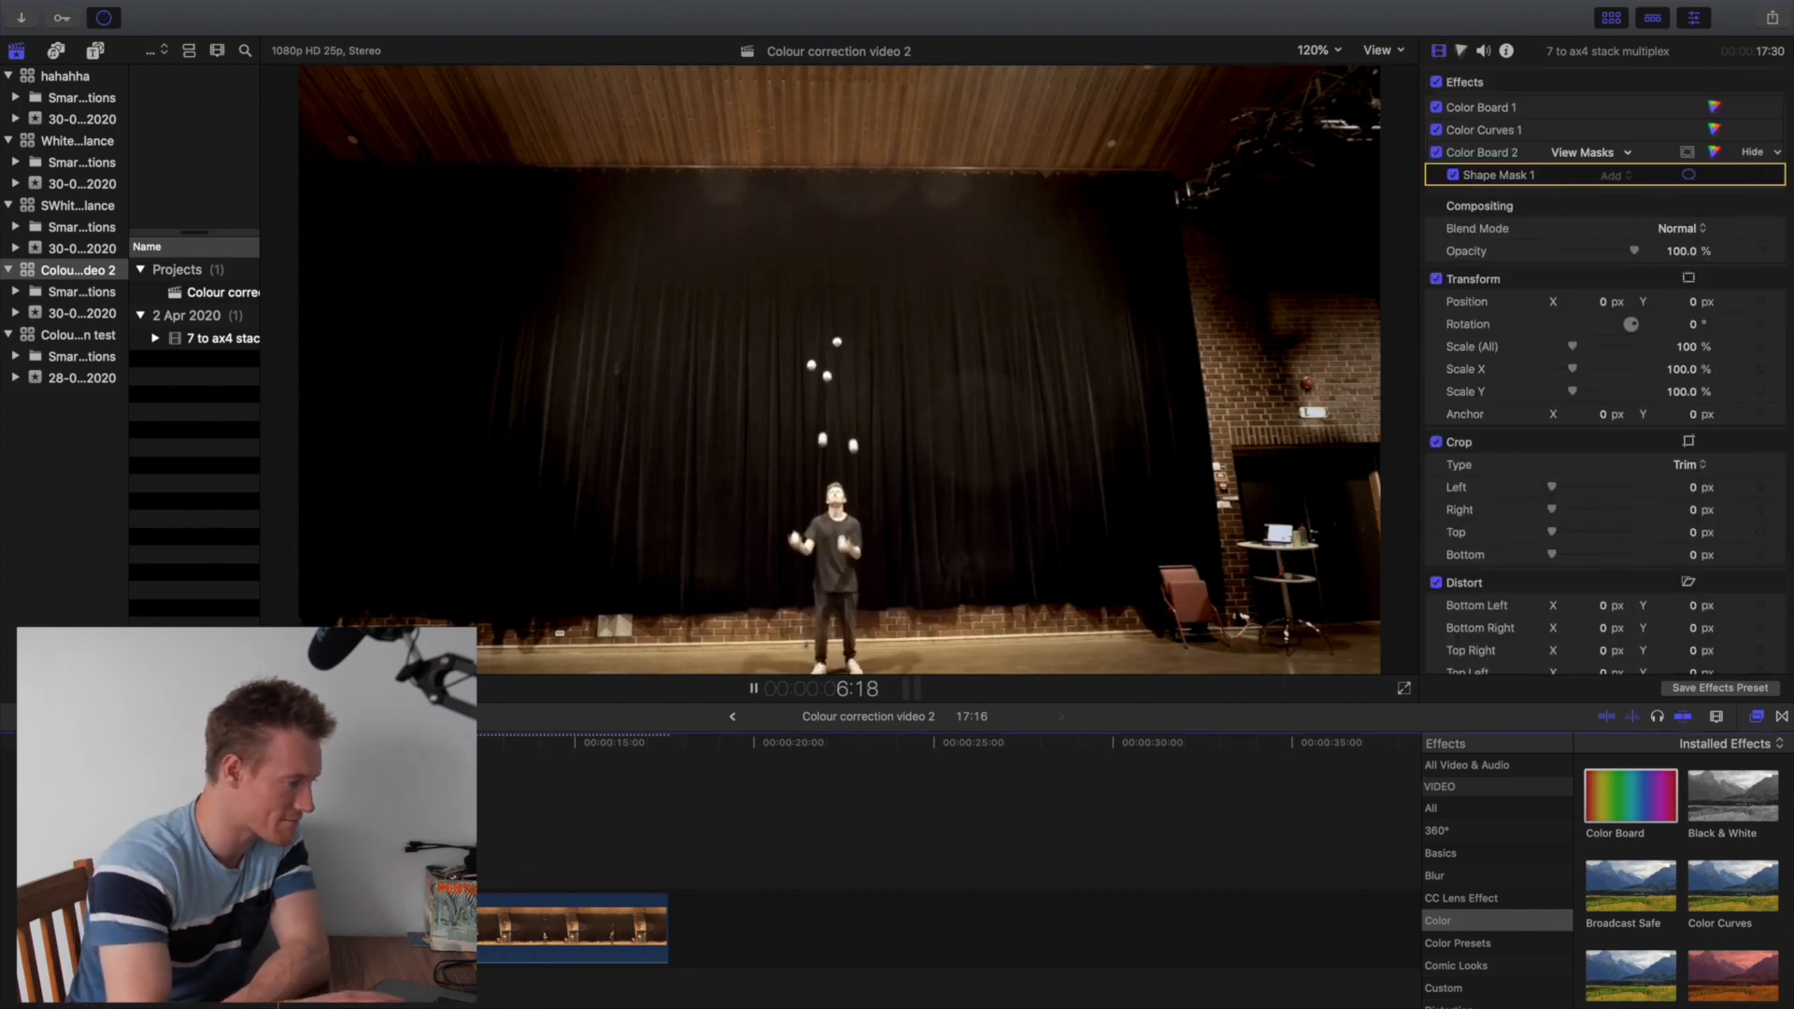
click(1436, 152)
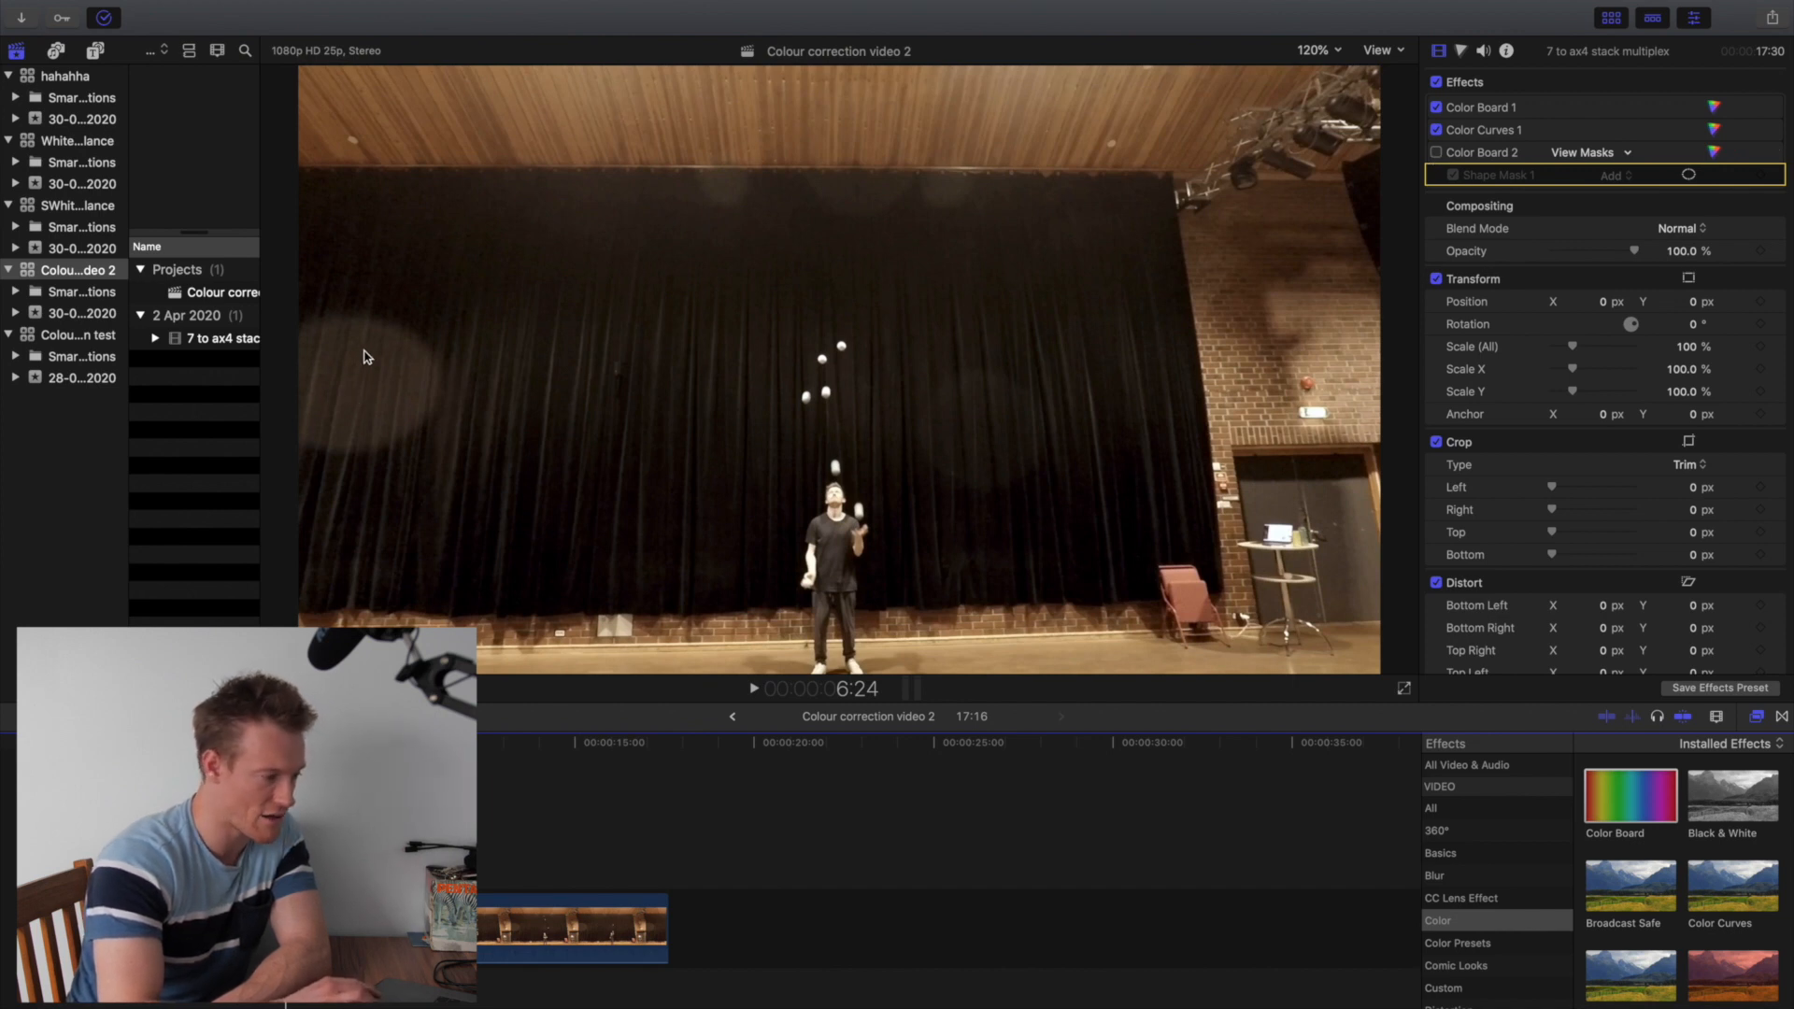
click(1436, 153)
click(1437, 153)
click(1437, 153)
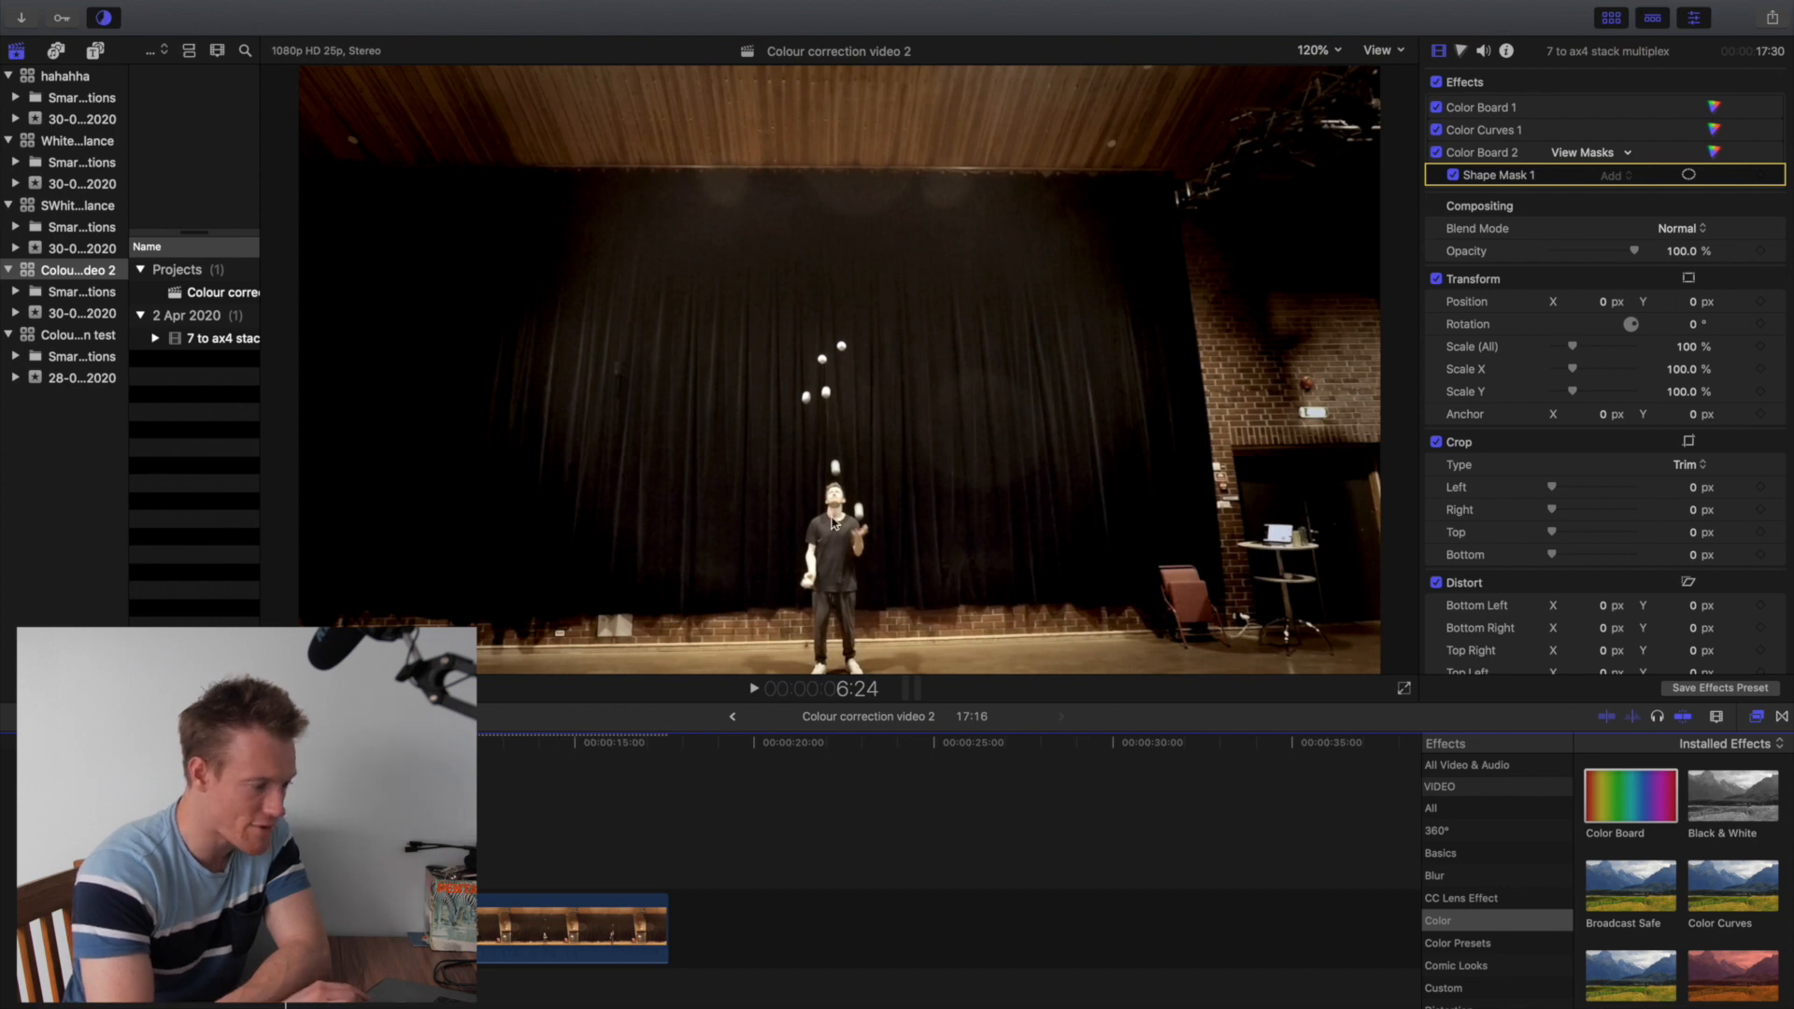
Step: Add a third Color Board to the clip with a shape mask shrunk to a small ellipse over the juggler's head and torso
drag(1633, 797, 570, 939)
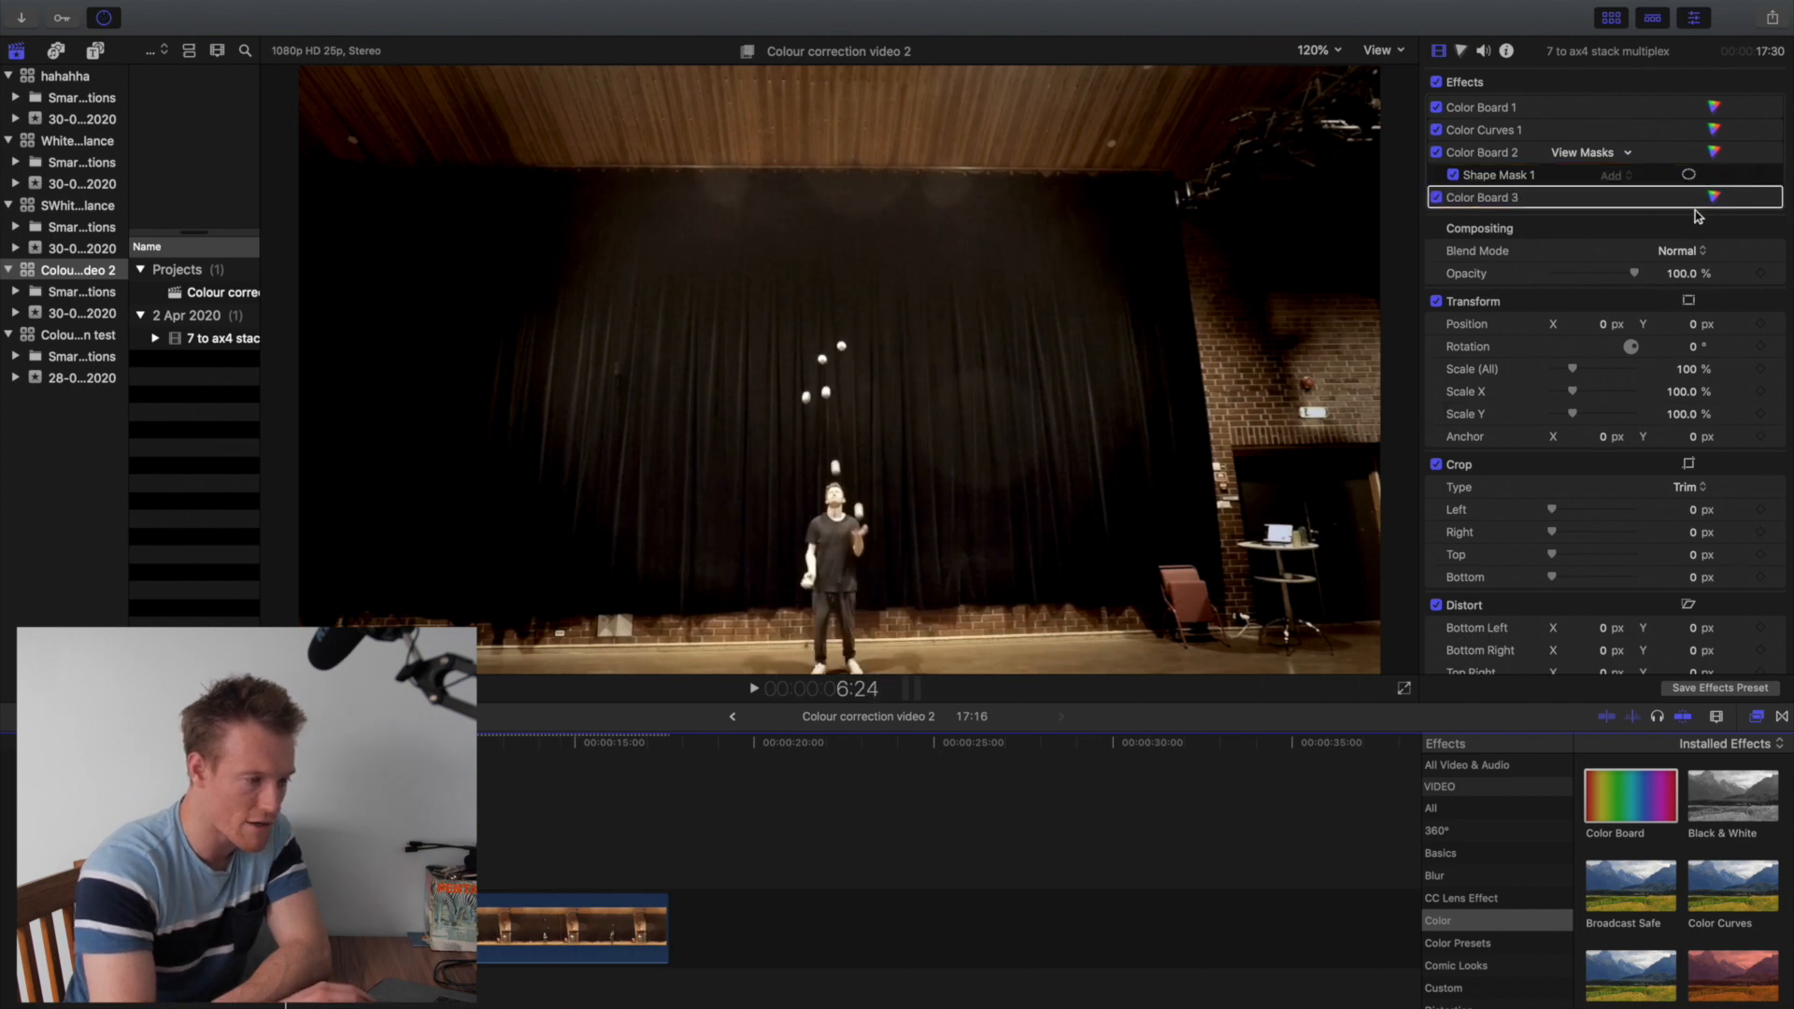
click(1689, 200)
click(1680, 209)
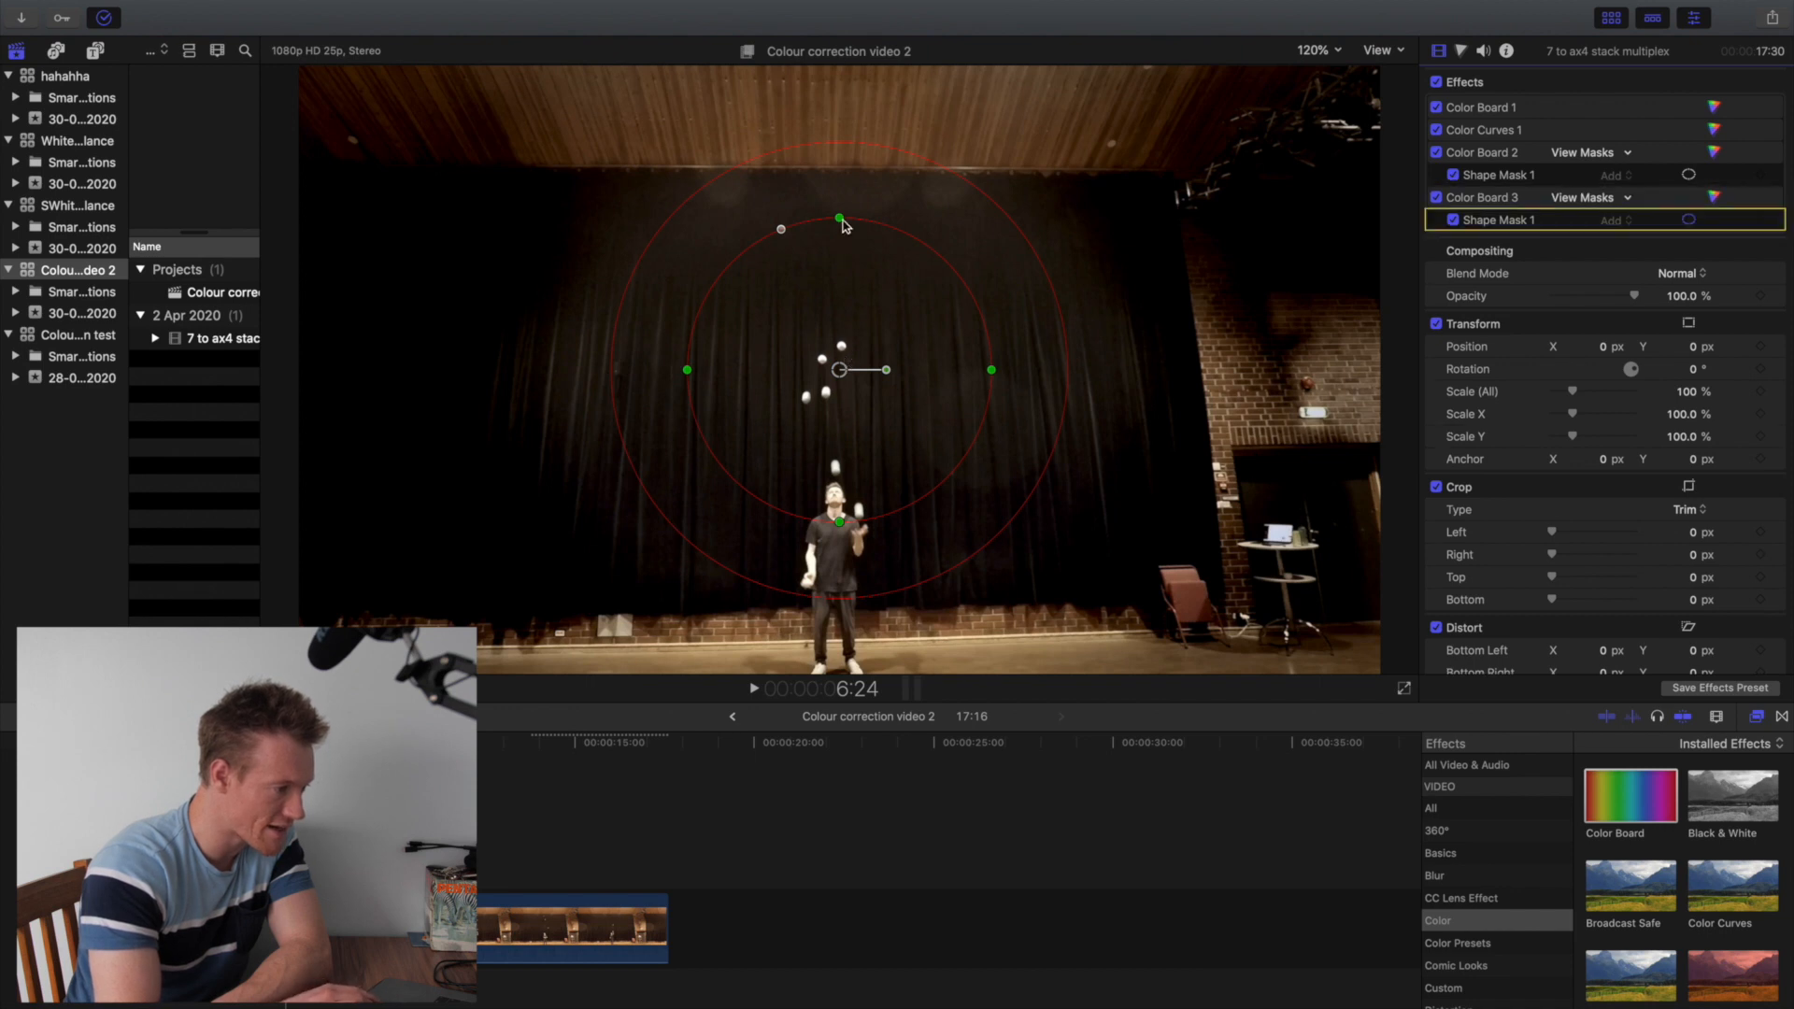
drag(840, 218, 839, 284)
drag(689, 373, 790, 372)
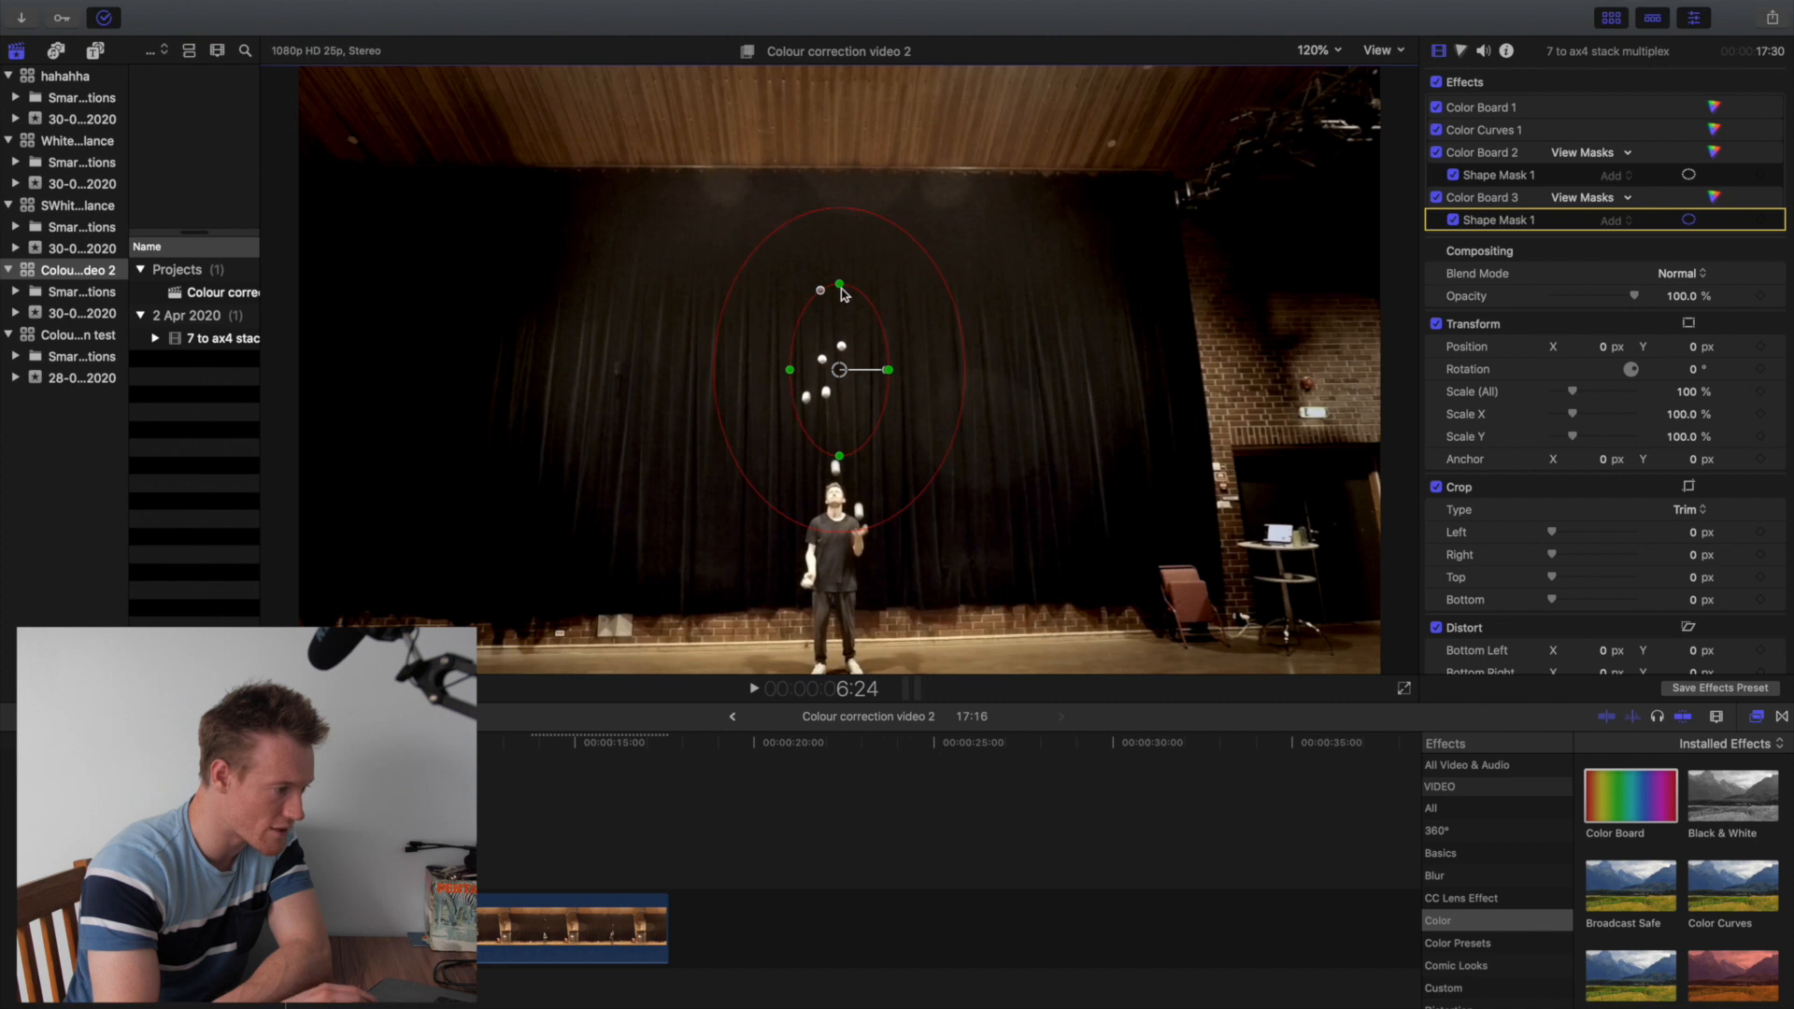
drag(841, 284, 803, 523)
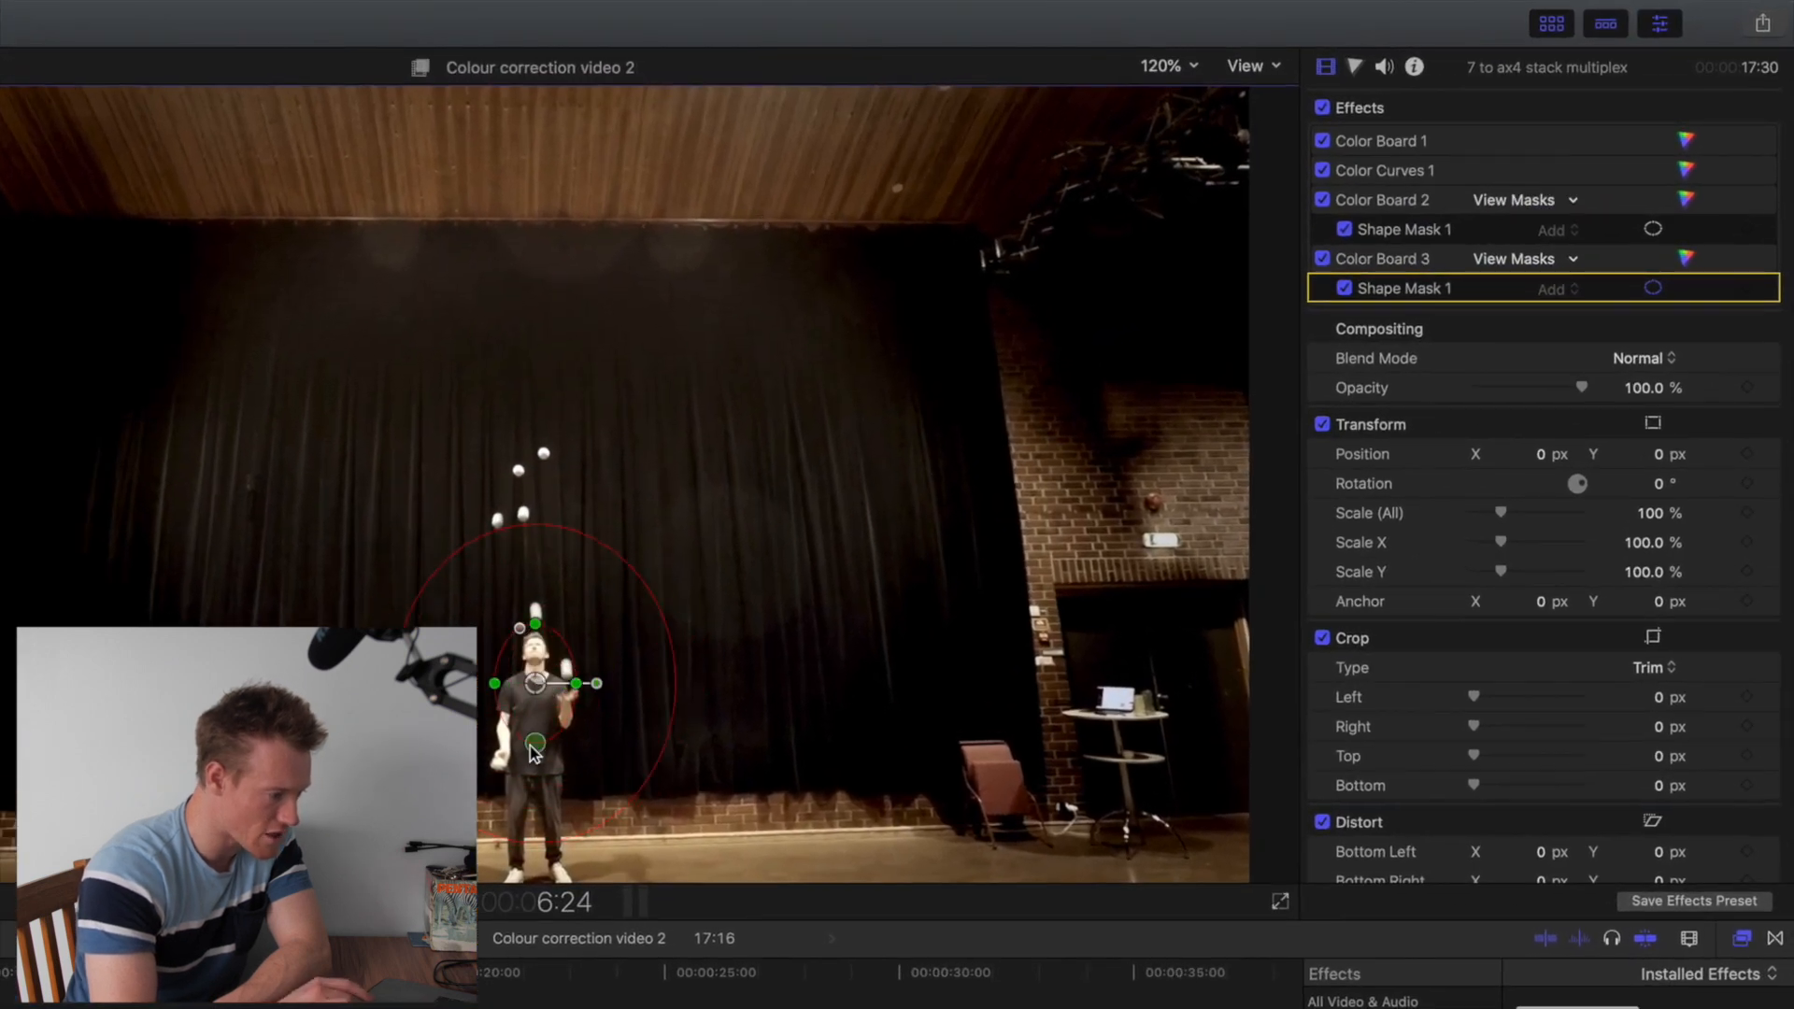
drag(535, 744, 540, 779)
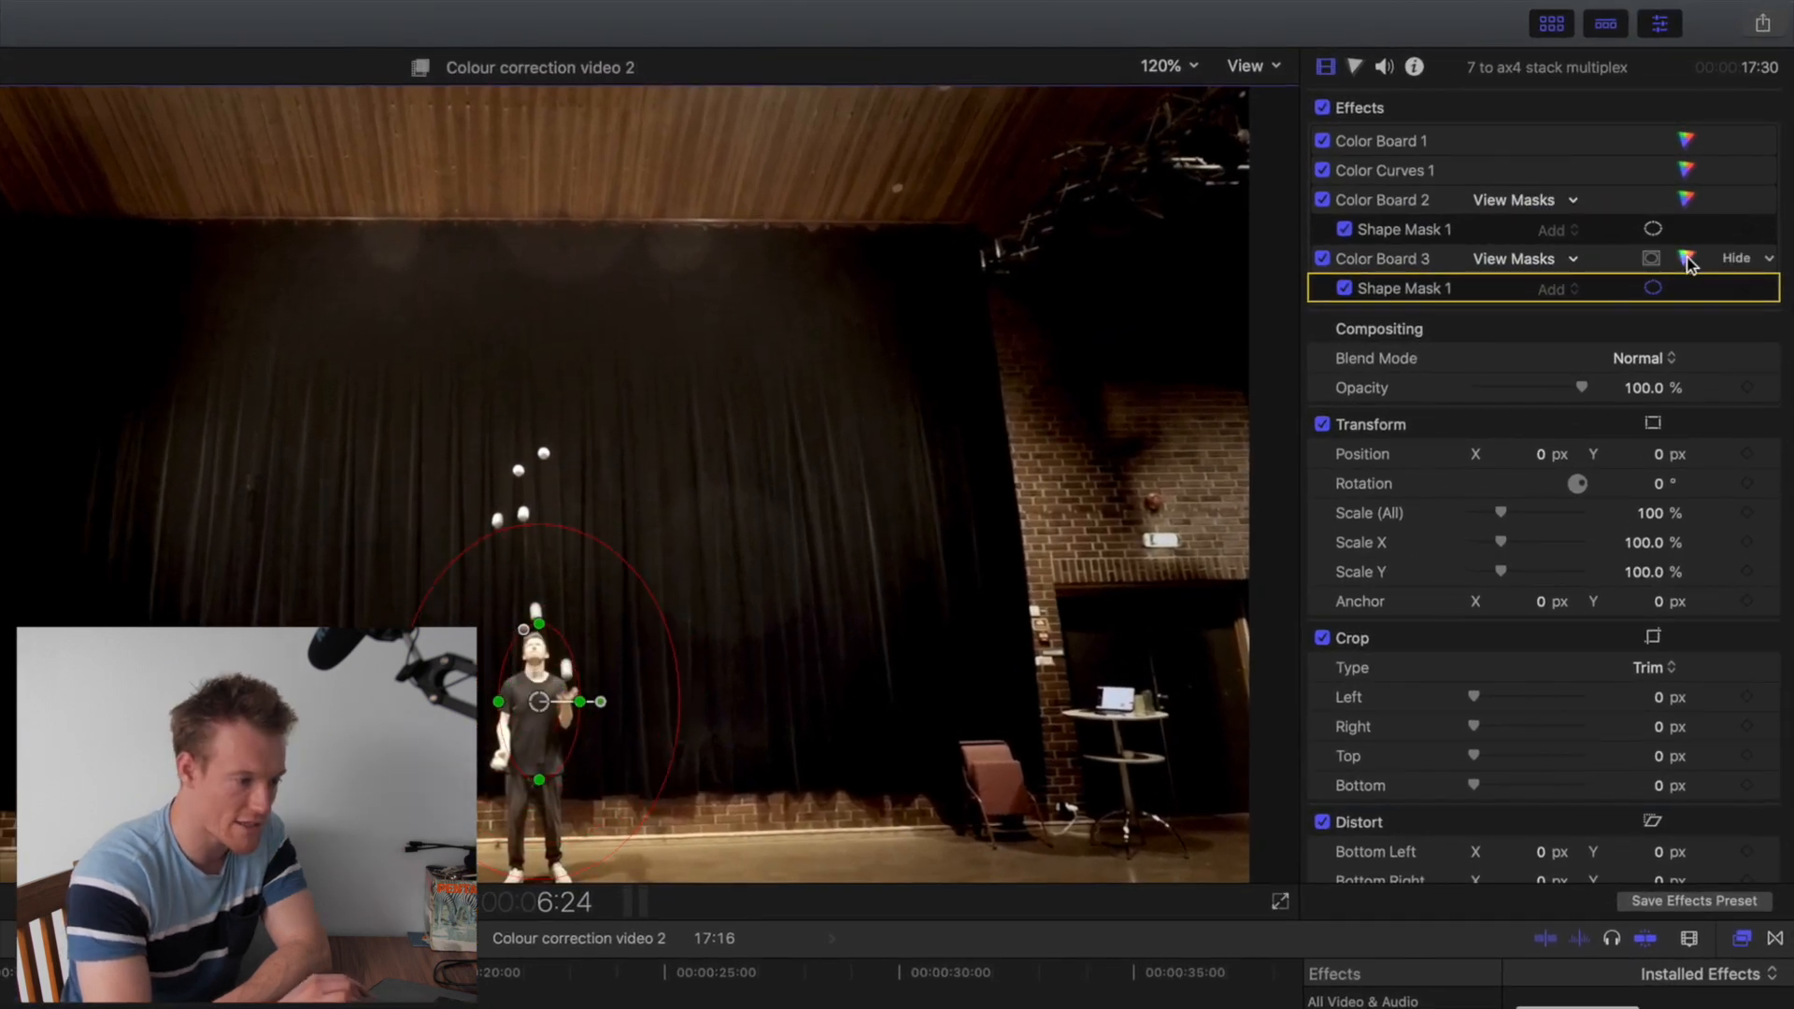
Step: Set Color Board 3's saturation inside the mask to 20% shadows, 71% midtones and 90% highlights
click(1686, 258)
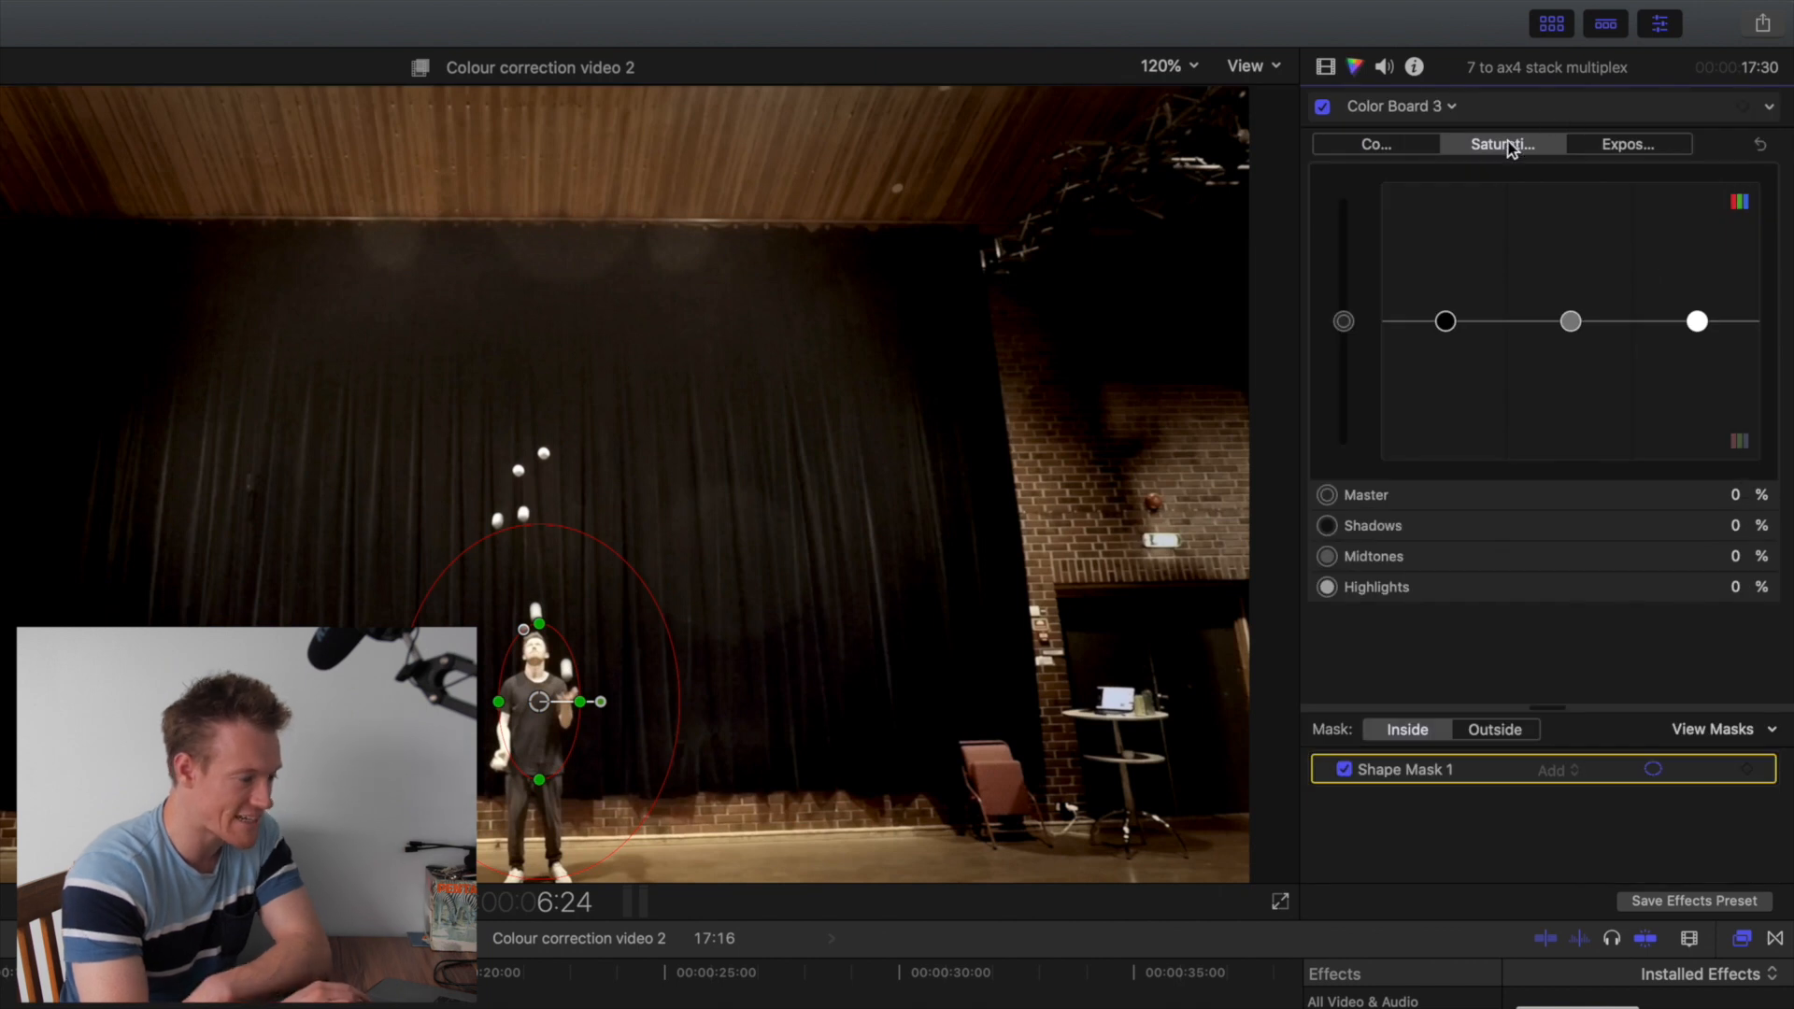
drag(1568, 322, 1578, 272)
drag(1697, 322, 1713, 67)
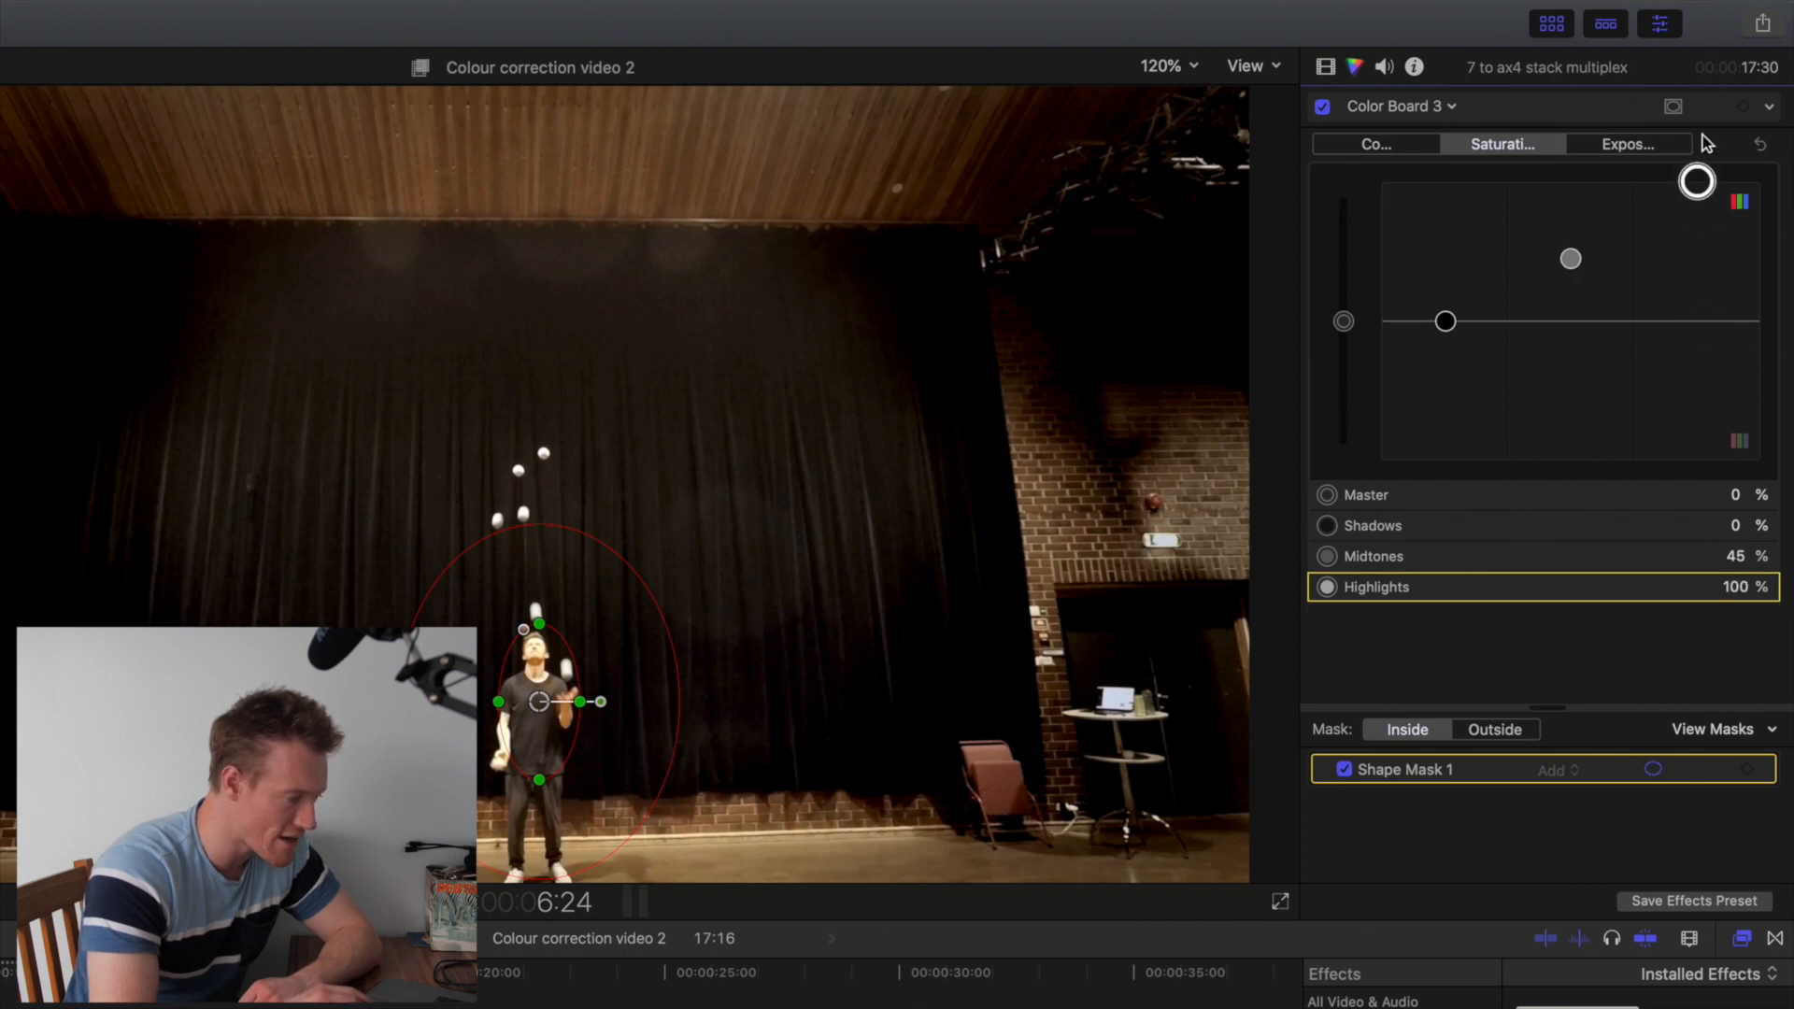
drag(1697, 181, 1698, 195)
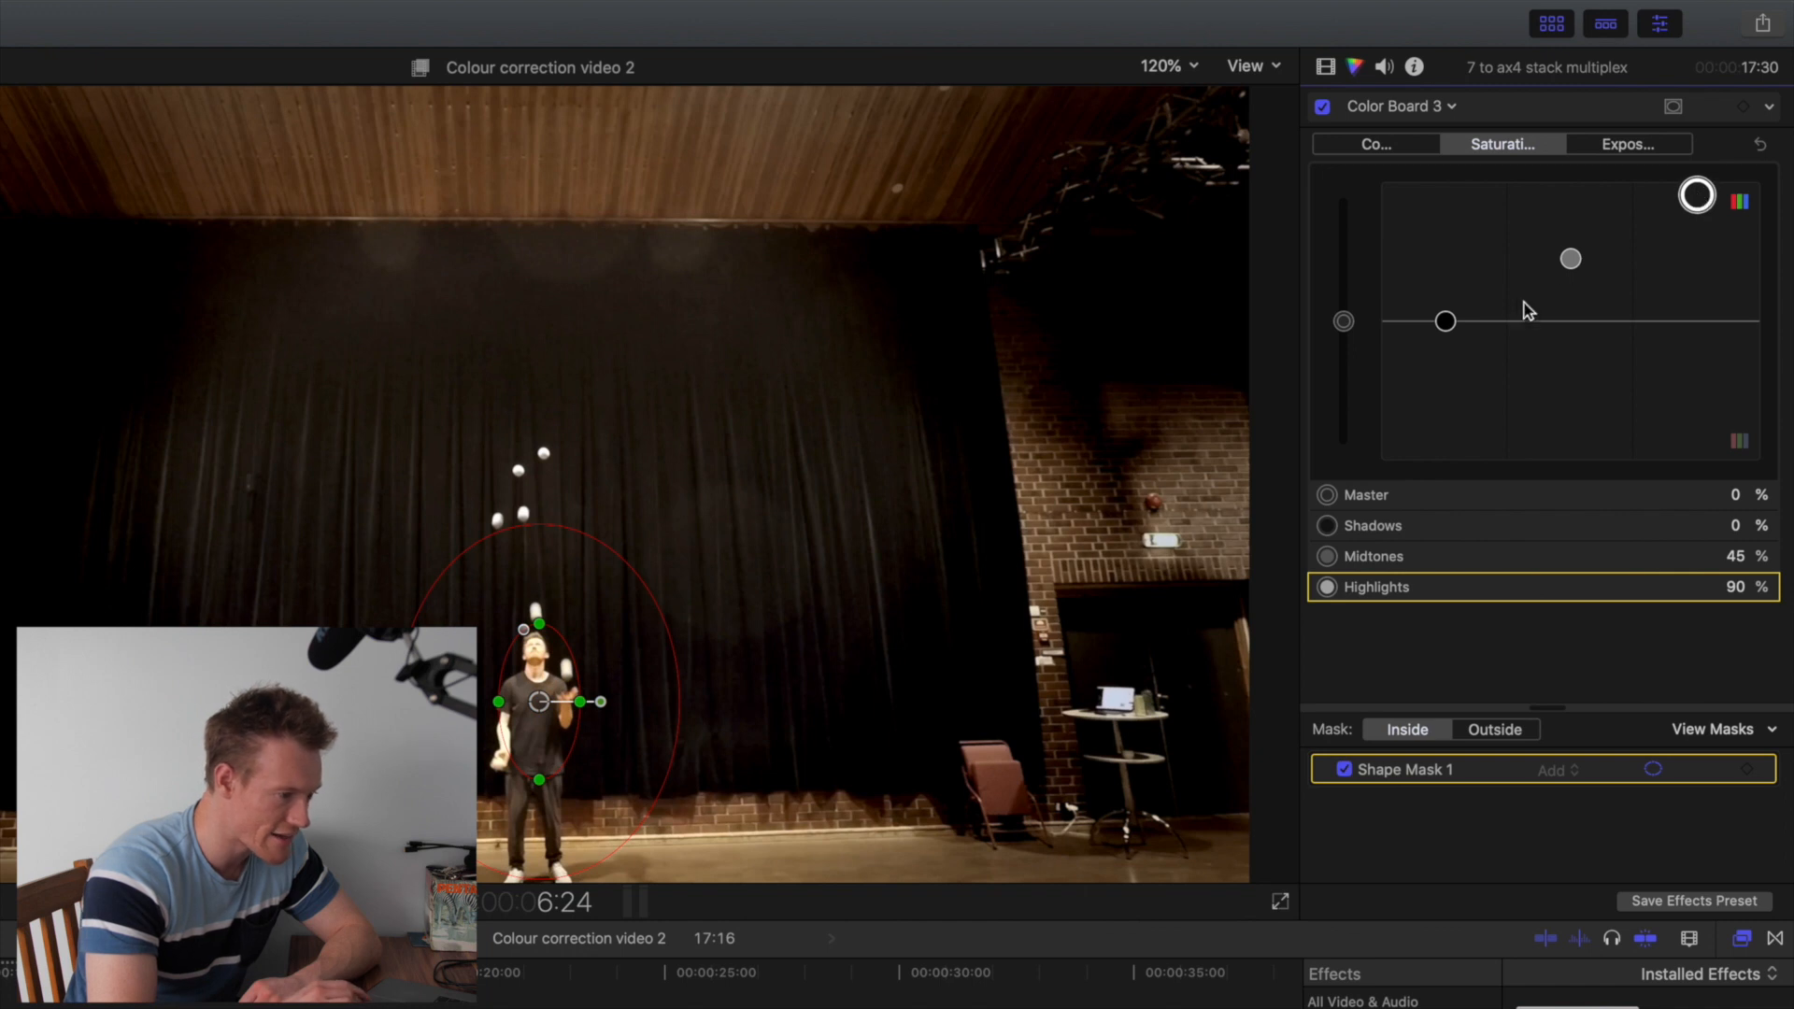
mouse_move(1446, 323)
mouse_down()
mouse_move(1446, 184)
mouse_move(1448, 277)
mouse_move(1467, 295)
mouse_up()
drag(1571, 260, 1580, 224)
Step: Compare the clip with Color Board 3 off and on, reduce its midtone saturation to 58% and lower its highlight saturation slightly
click(1323, 107)
click(1323, 106)
click(1322, 107)
click(1323, 107)
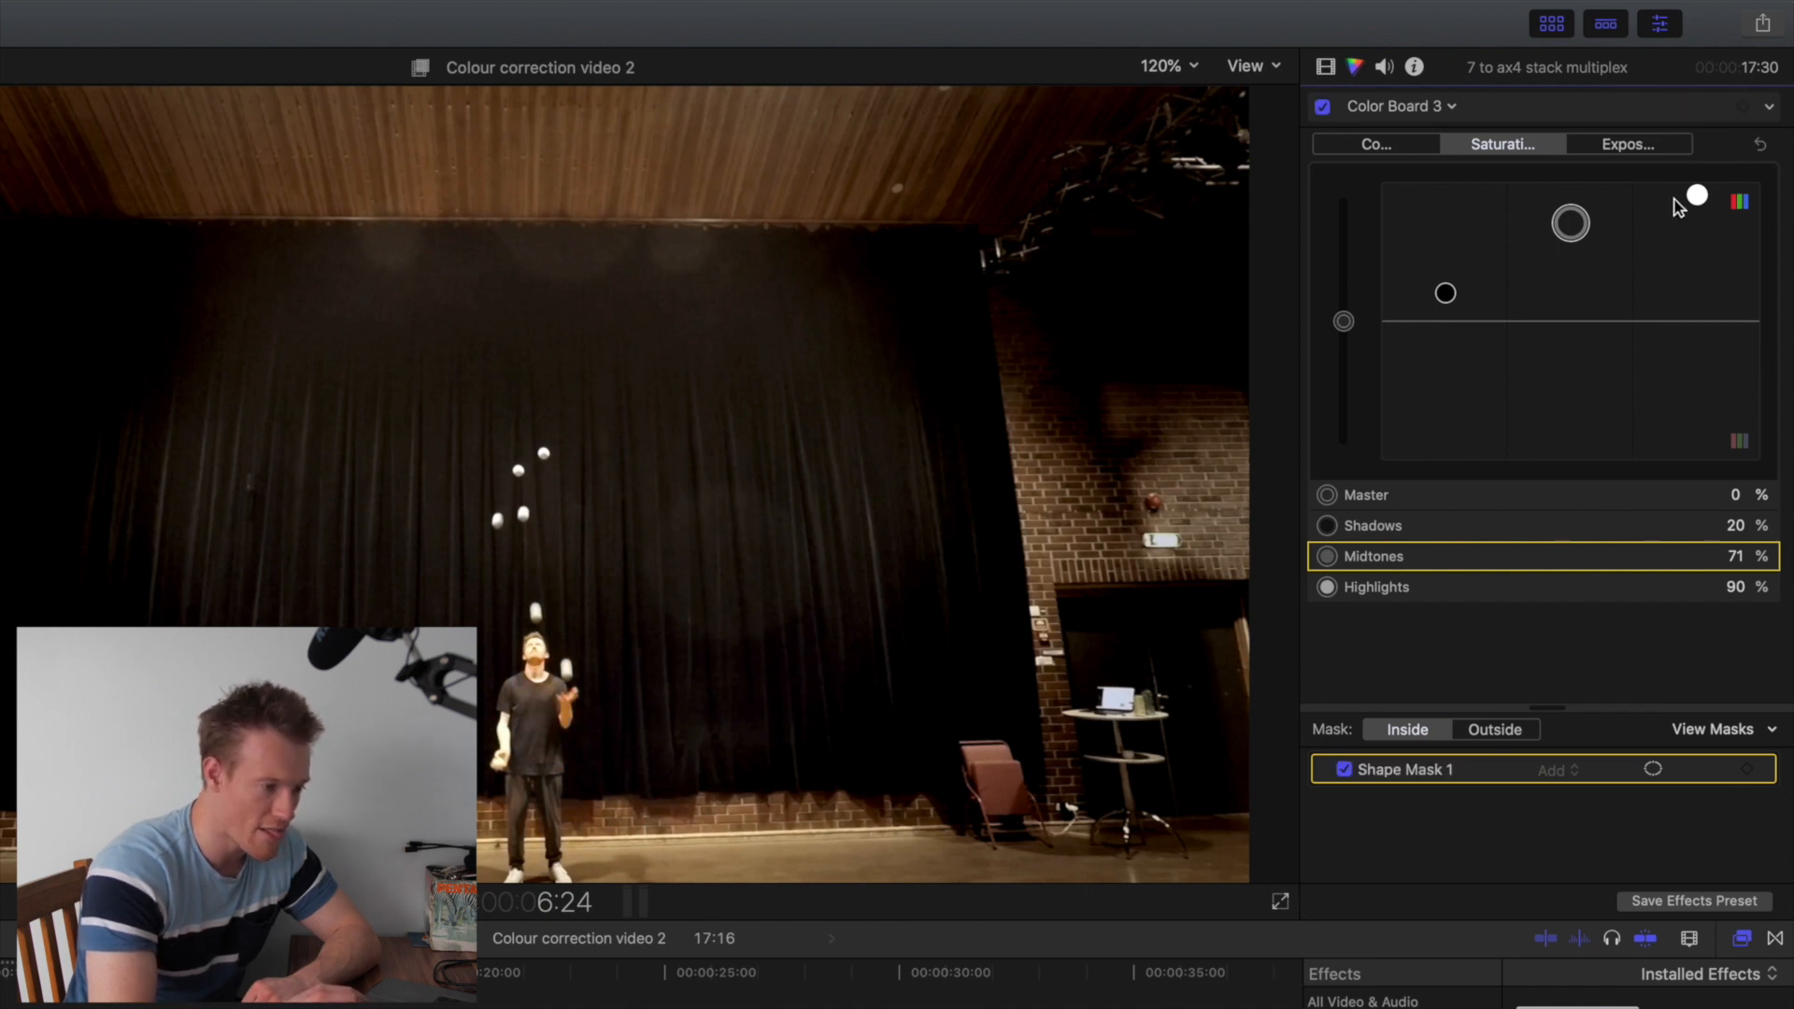
drag(1571, 225, 1572, 241)
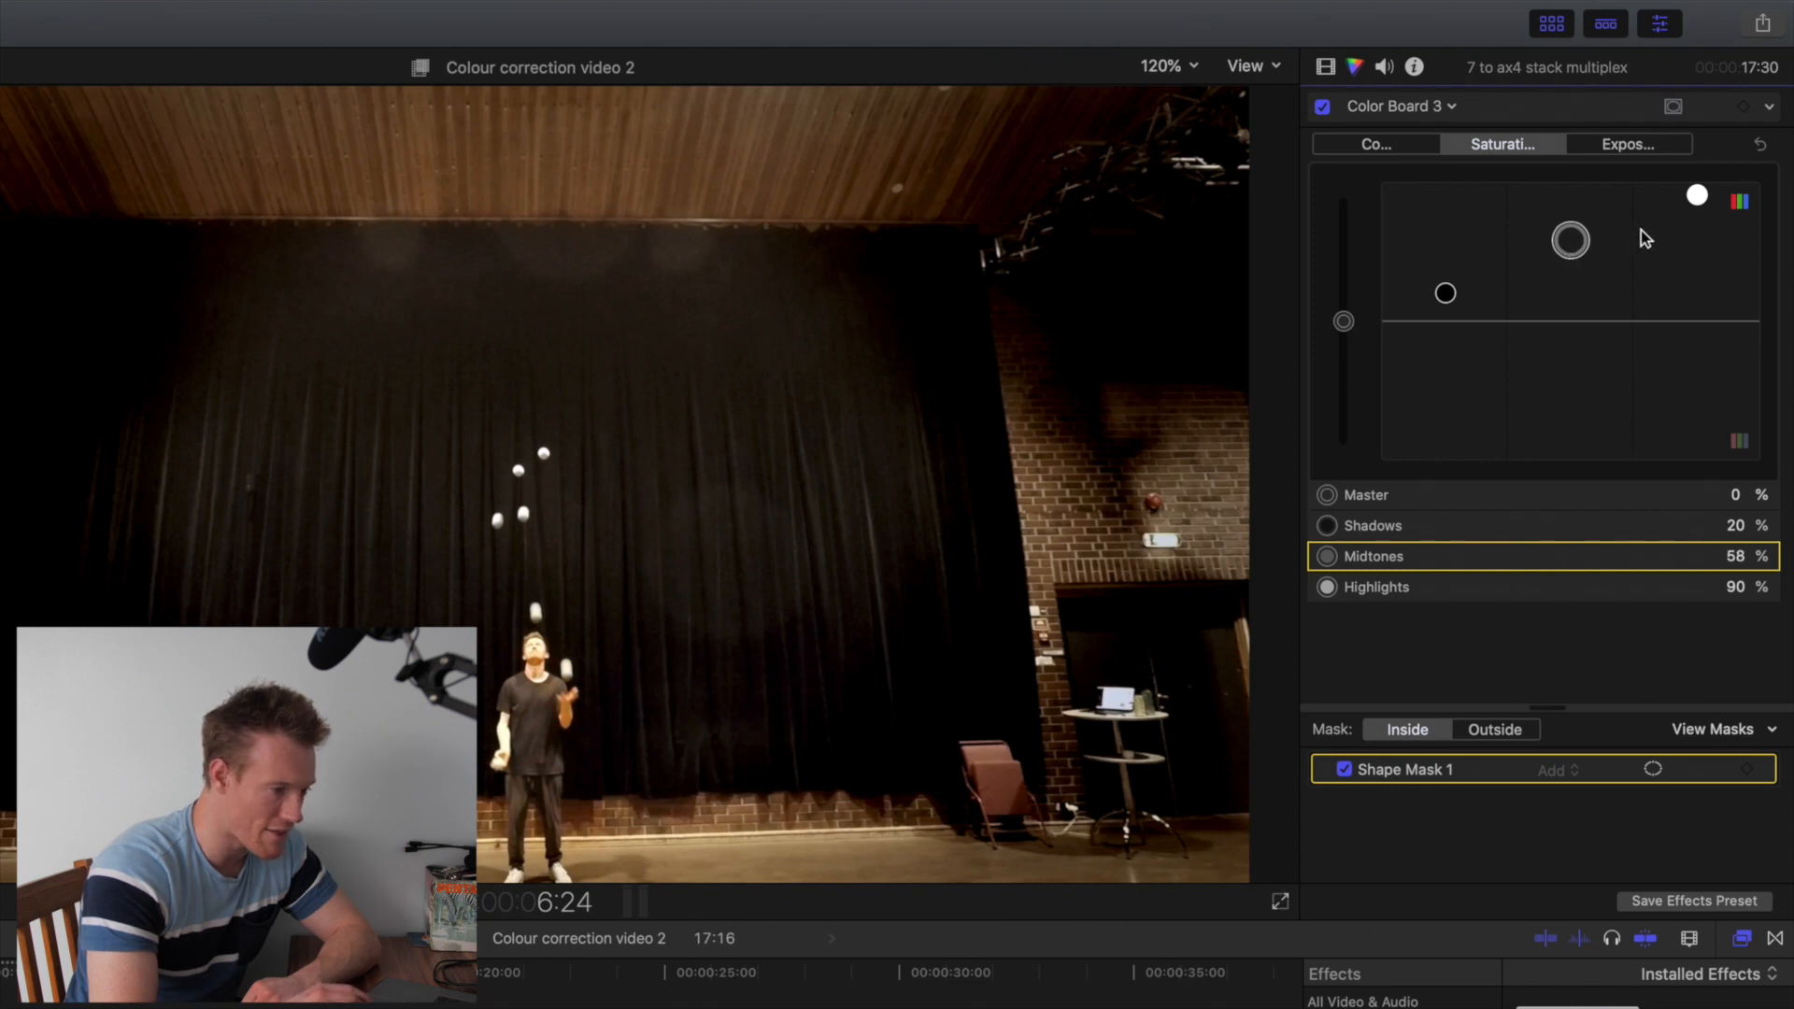
drag(1696, 197, 1696, 219)
Step: Shift Color Board 3's highlight colour to 45° at -14% to counter the orange tint on the juggler
click(1398, 146)
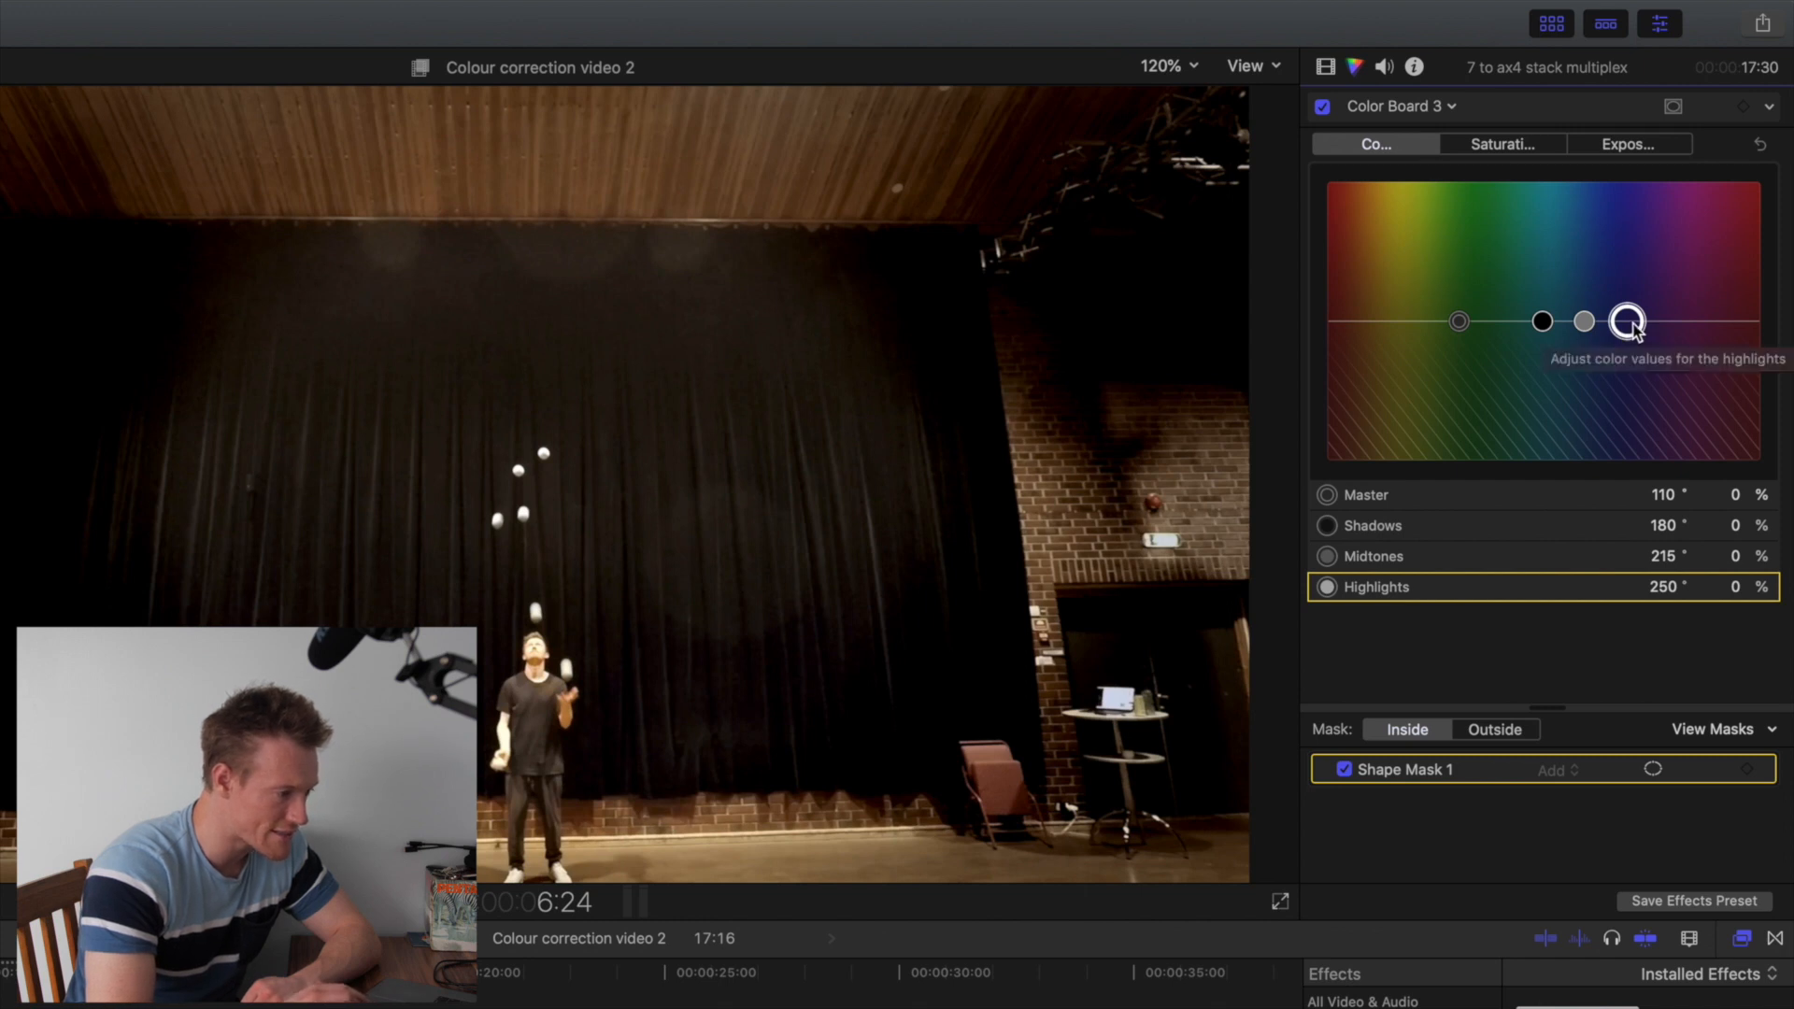
drag(1630, 323, 1626, 323)
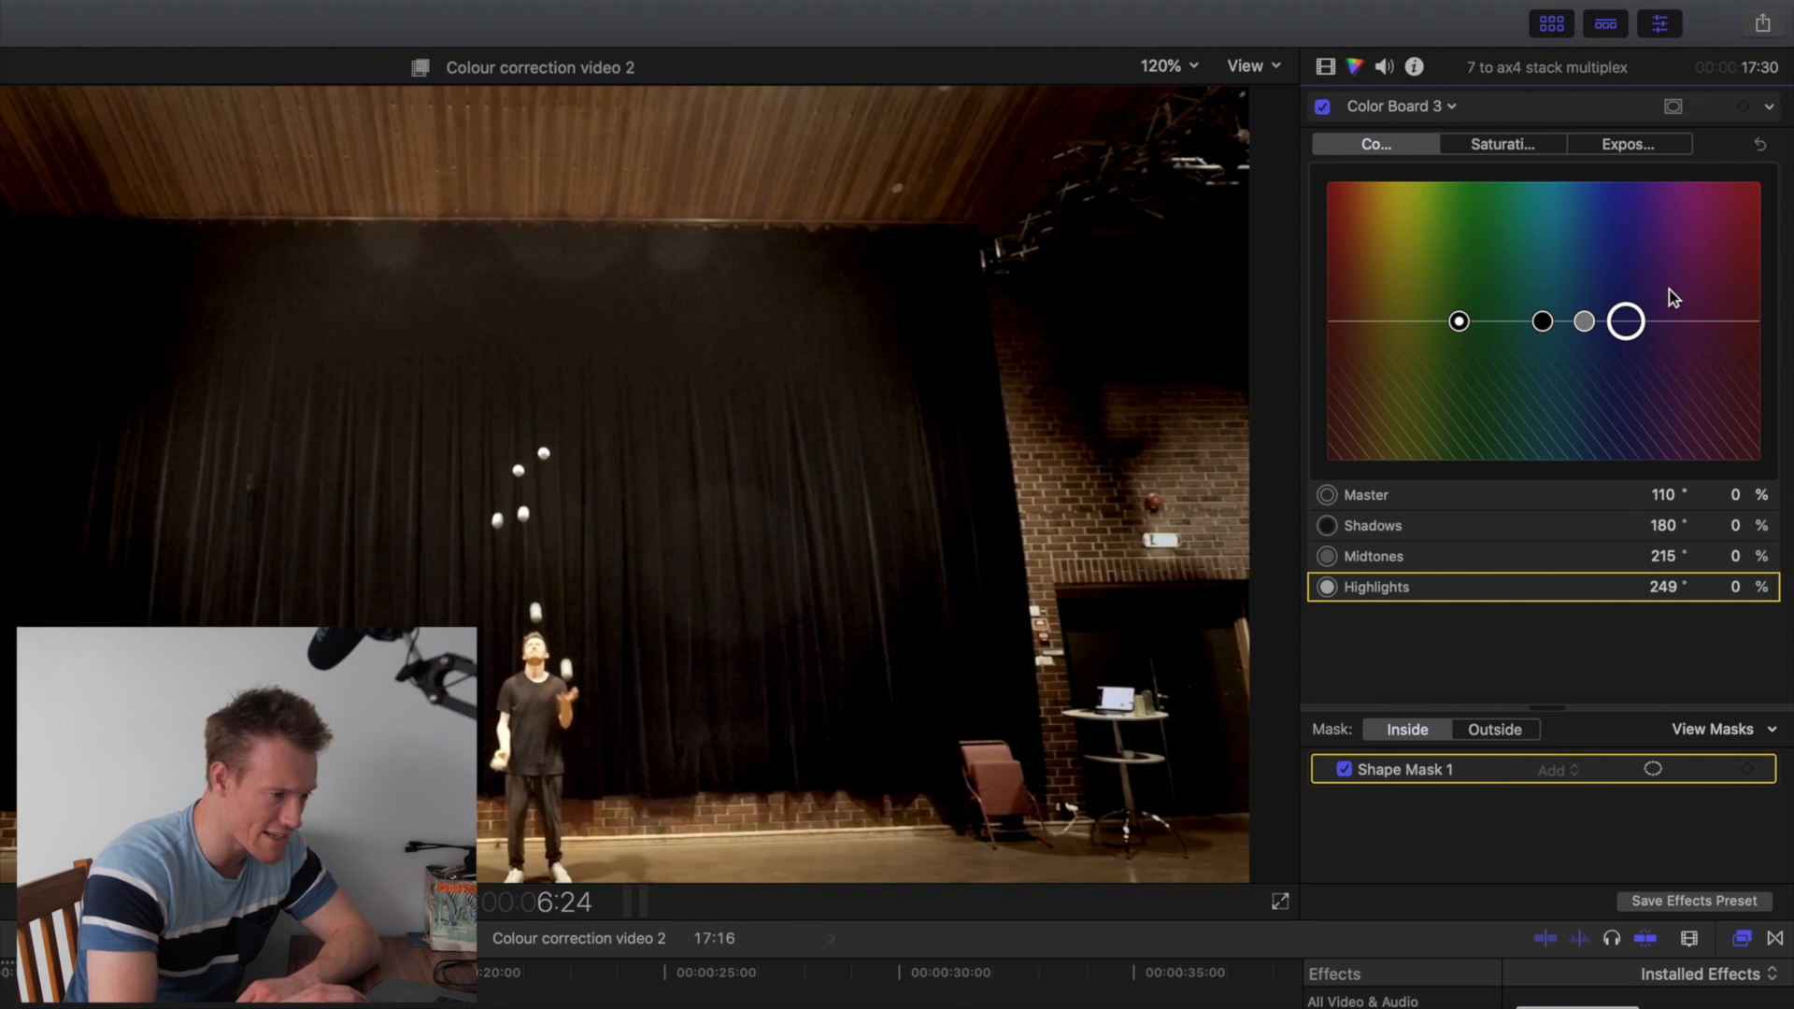
drag(1631, 325, 1359, 213)
drag(1523, 241, 1389, 344)
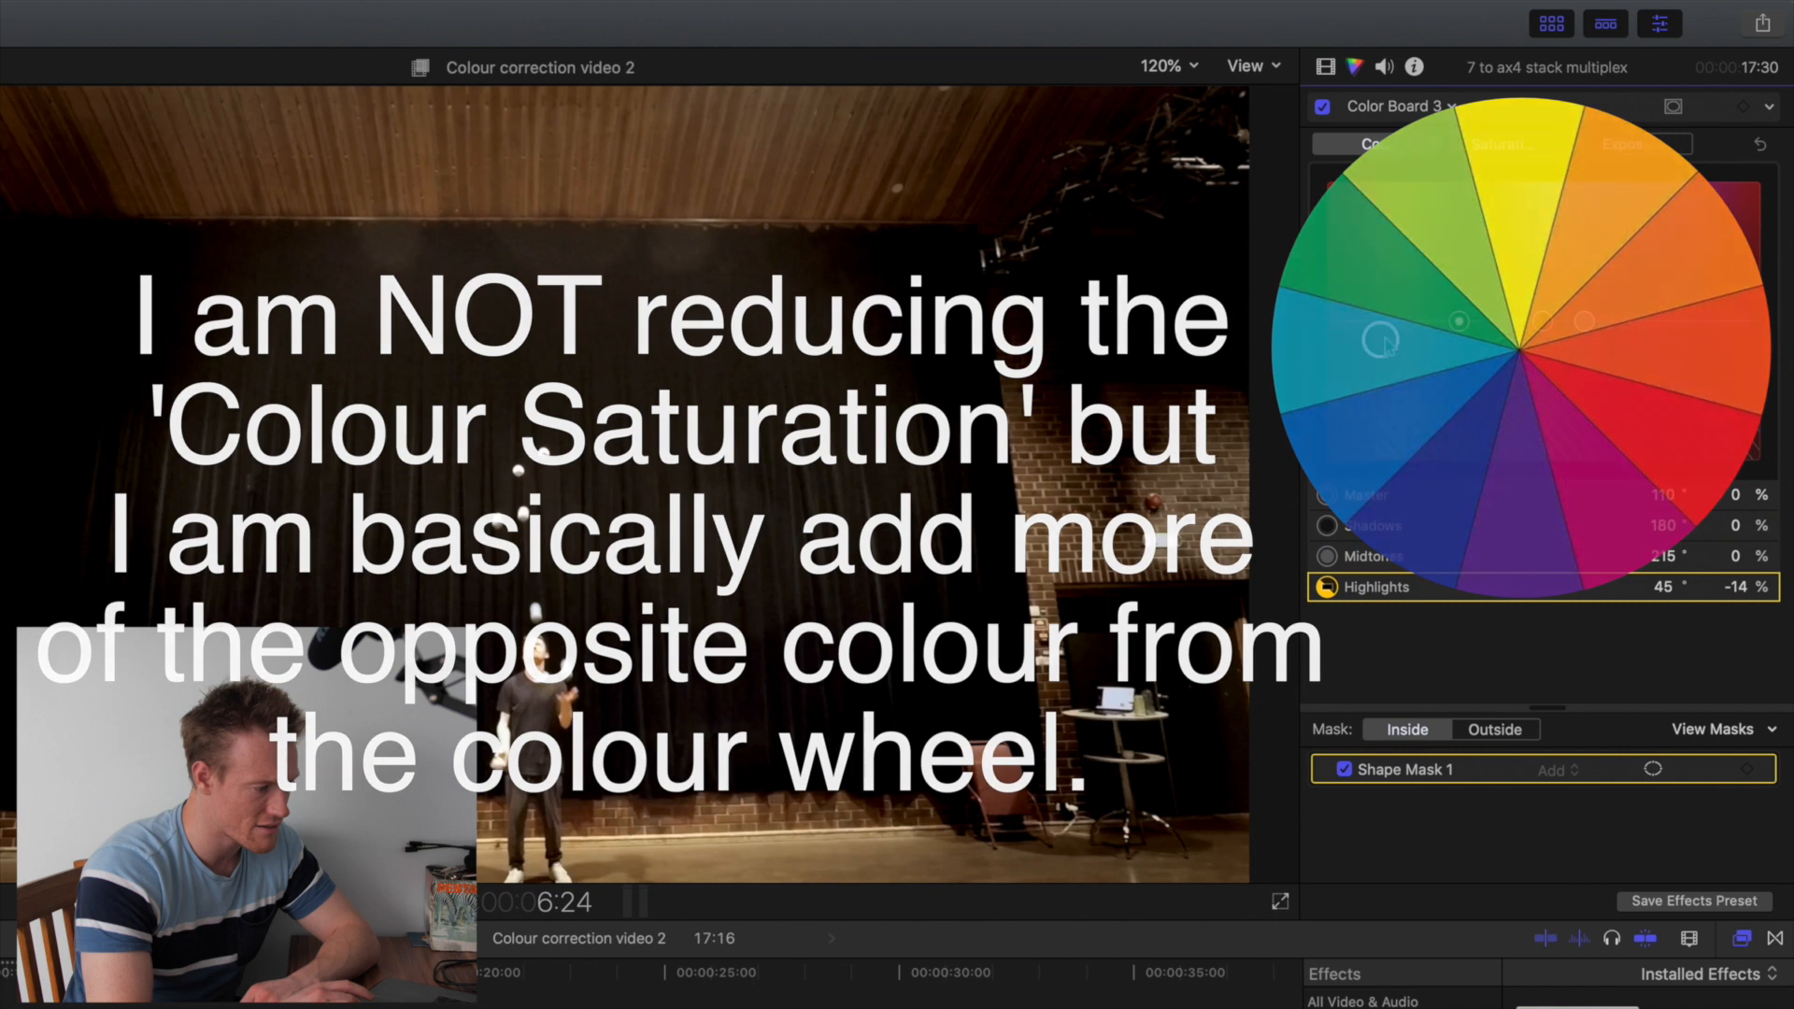
Step: Raise Color Board 3's saturation to 76% for the midtones and 100% for the highlights
click(1542, 148)
drag(1571, 237, 1571, 216)
drag(1702, 228, 1698, 180)
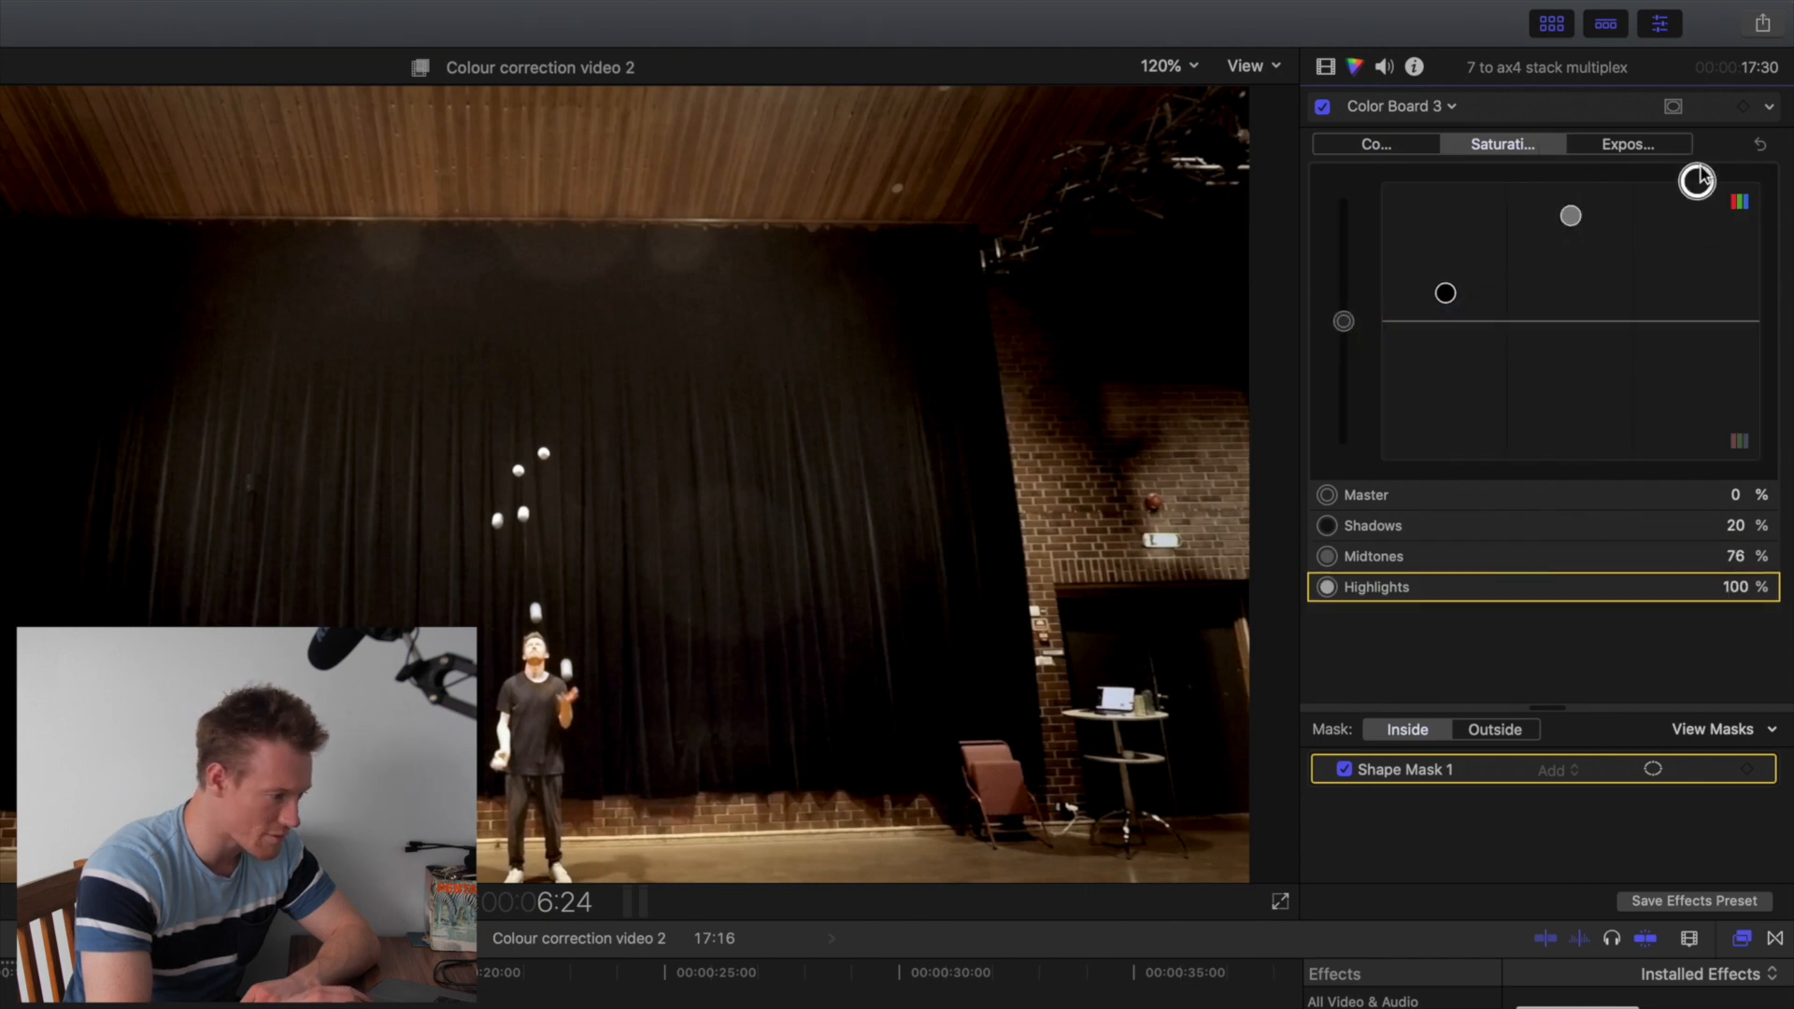
Step: Compare the clip with Color Board 3 switched off and on, leaving it enabled
click(1323, 108)
click(1323, 107)
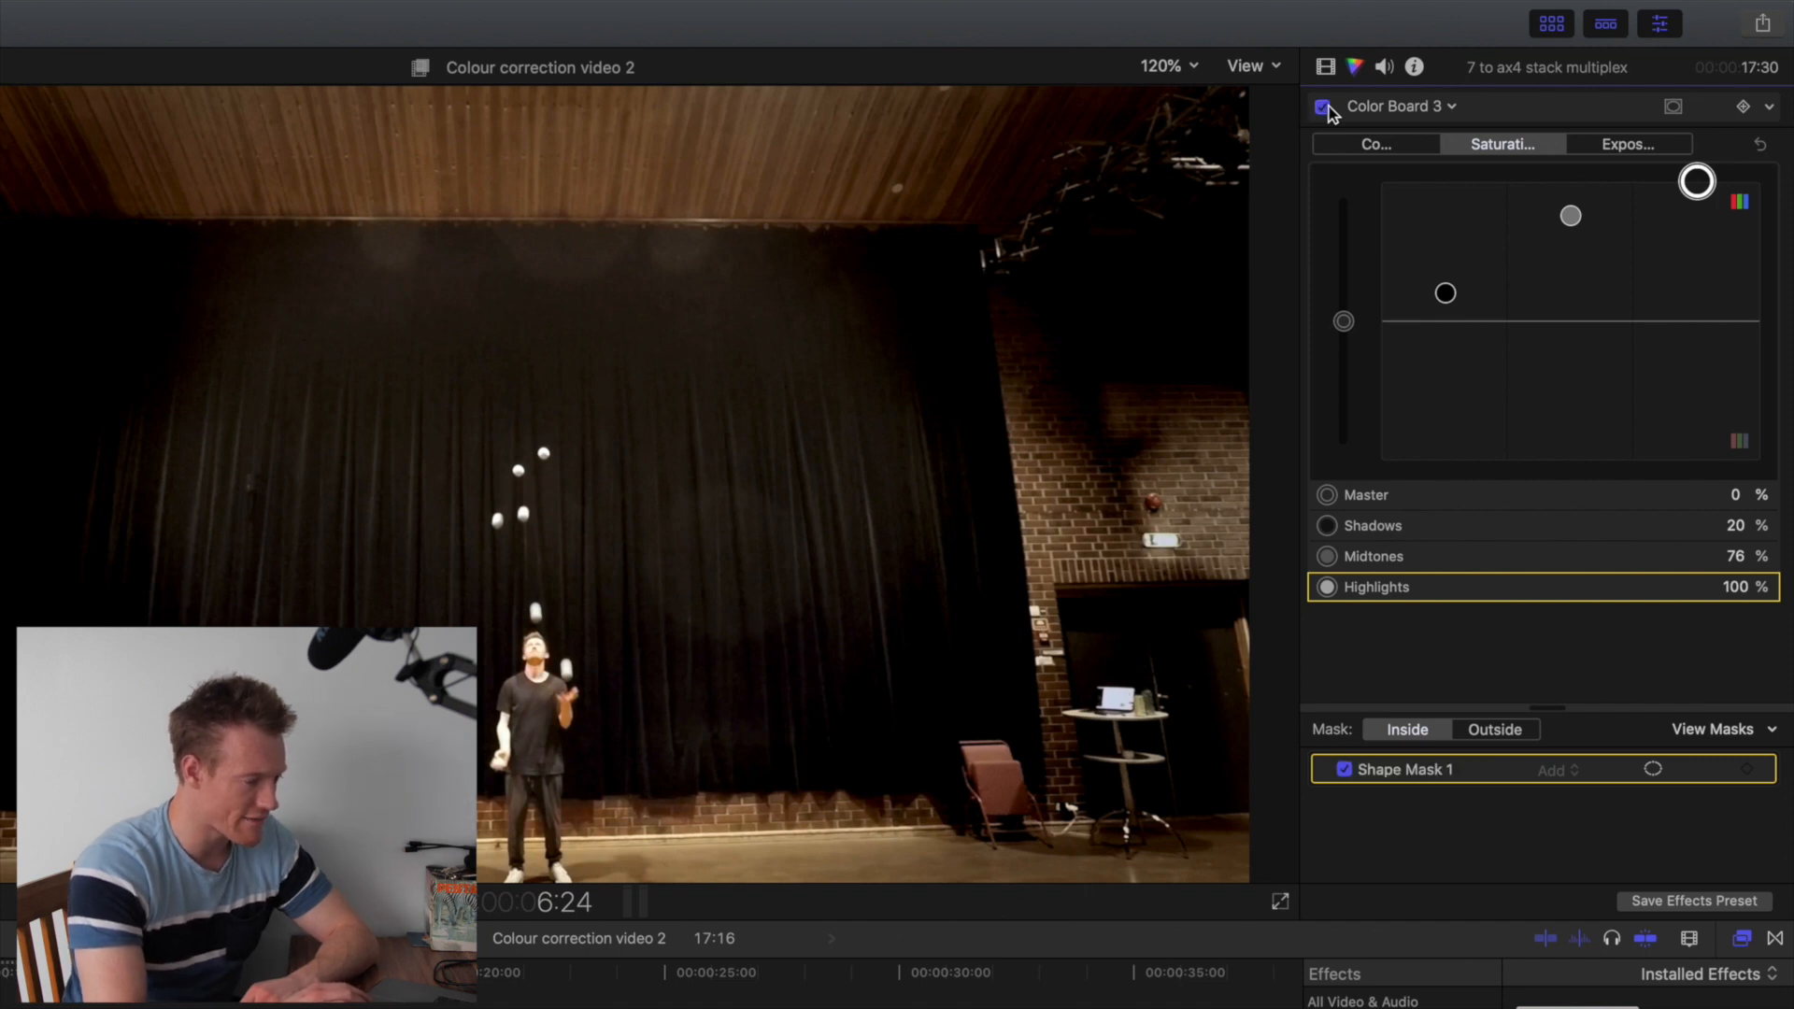
click(1323, 108)
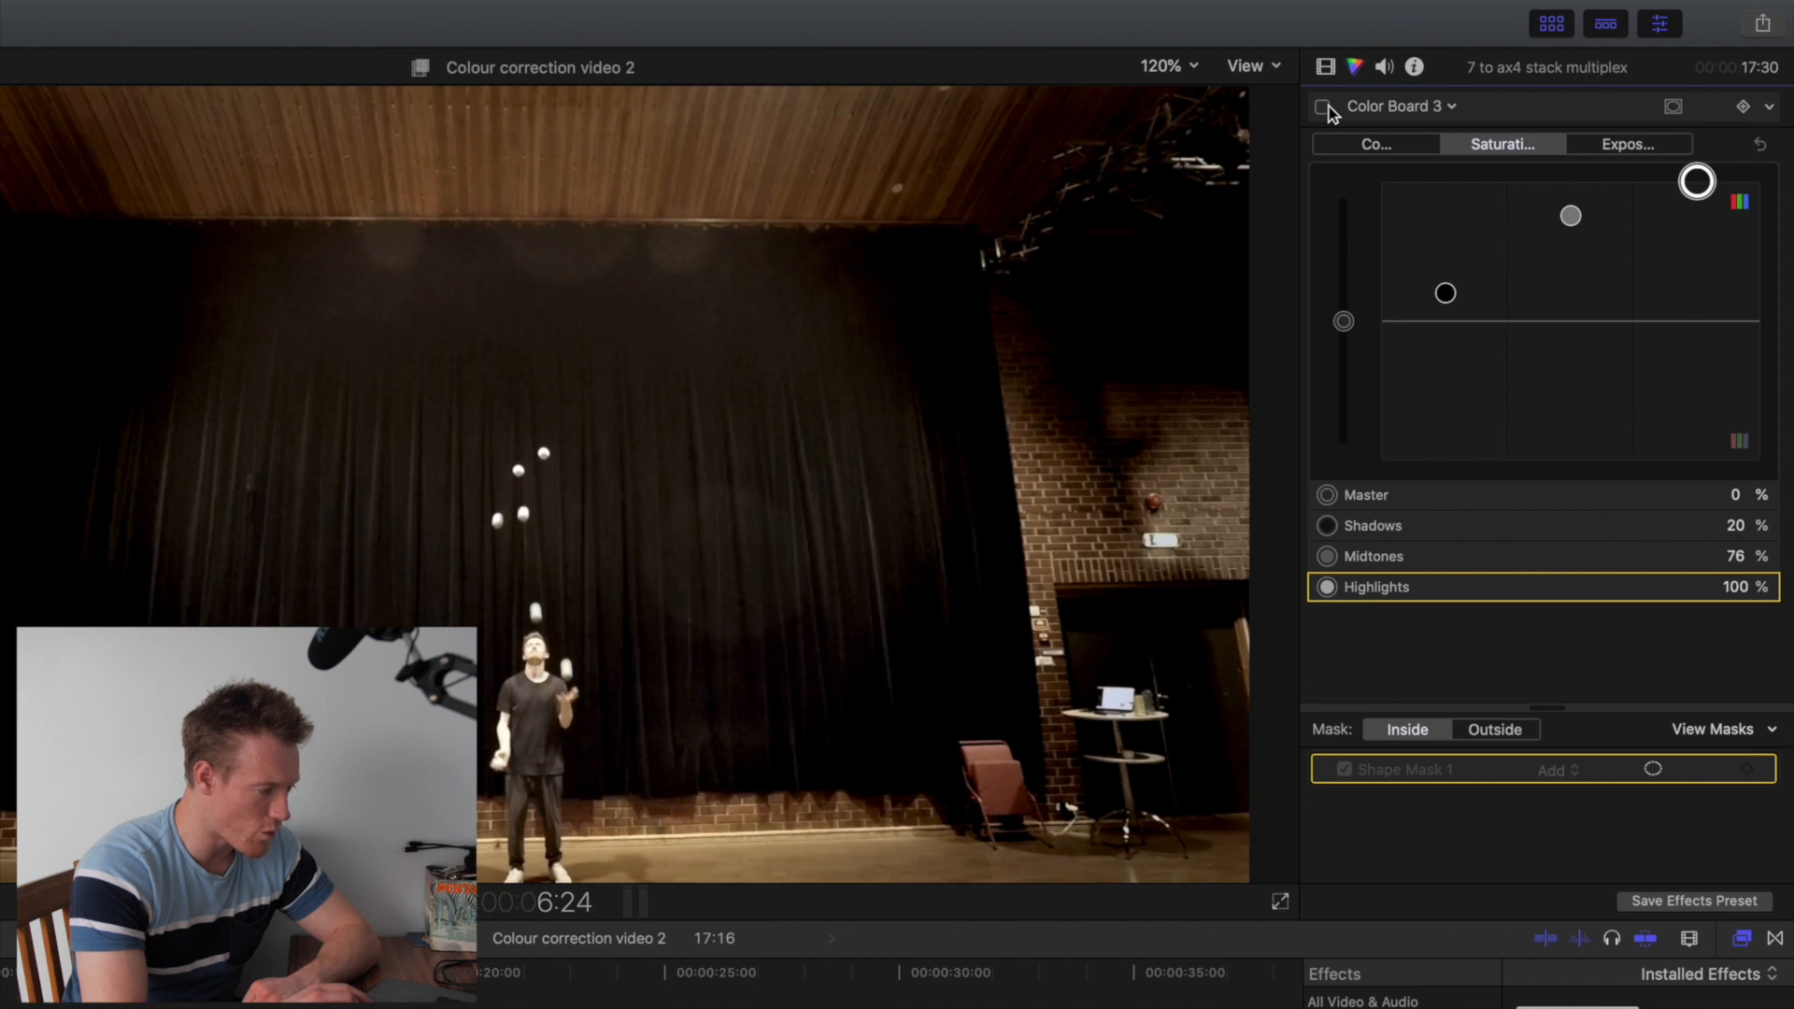
click(1324, 107)
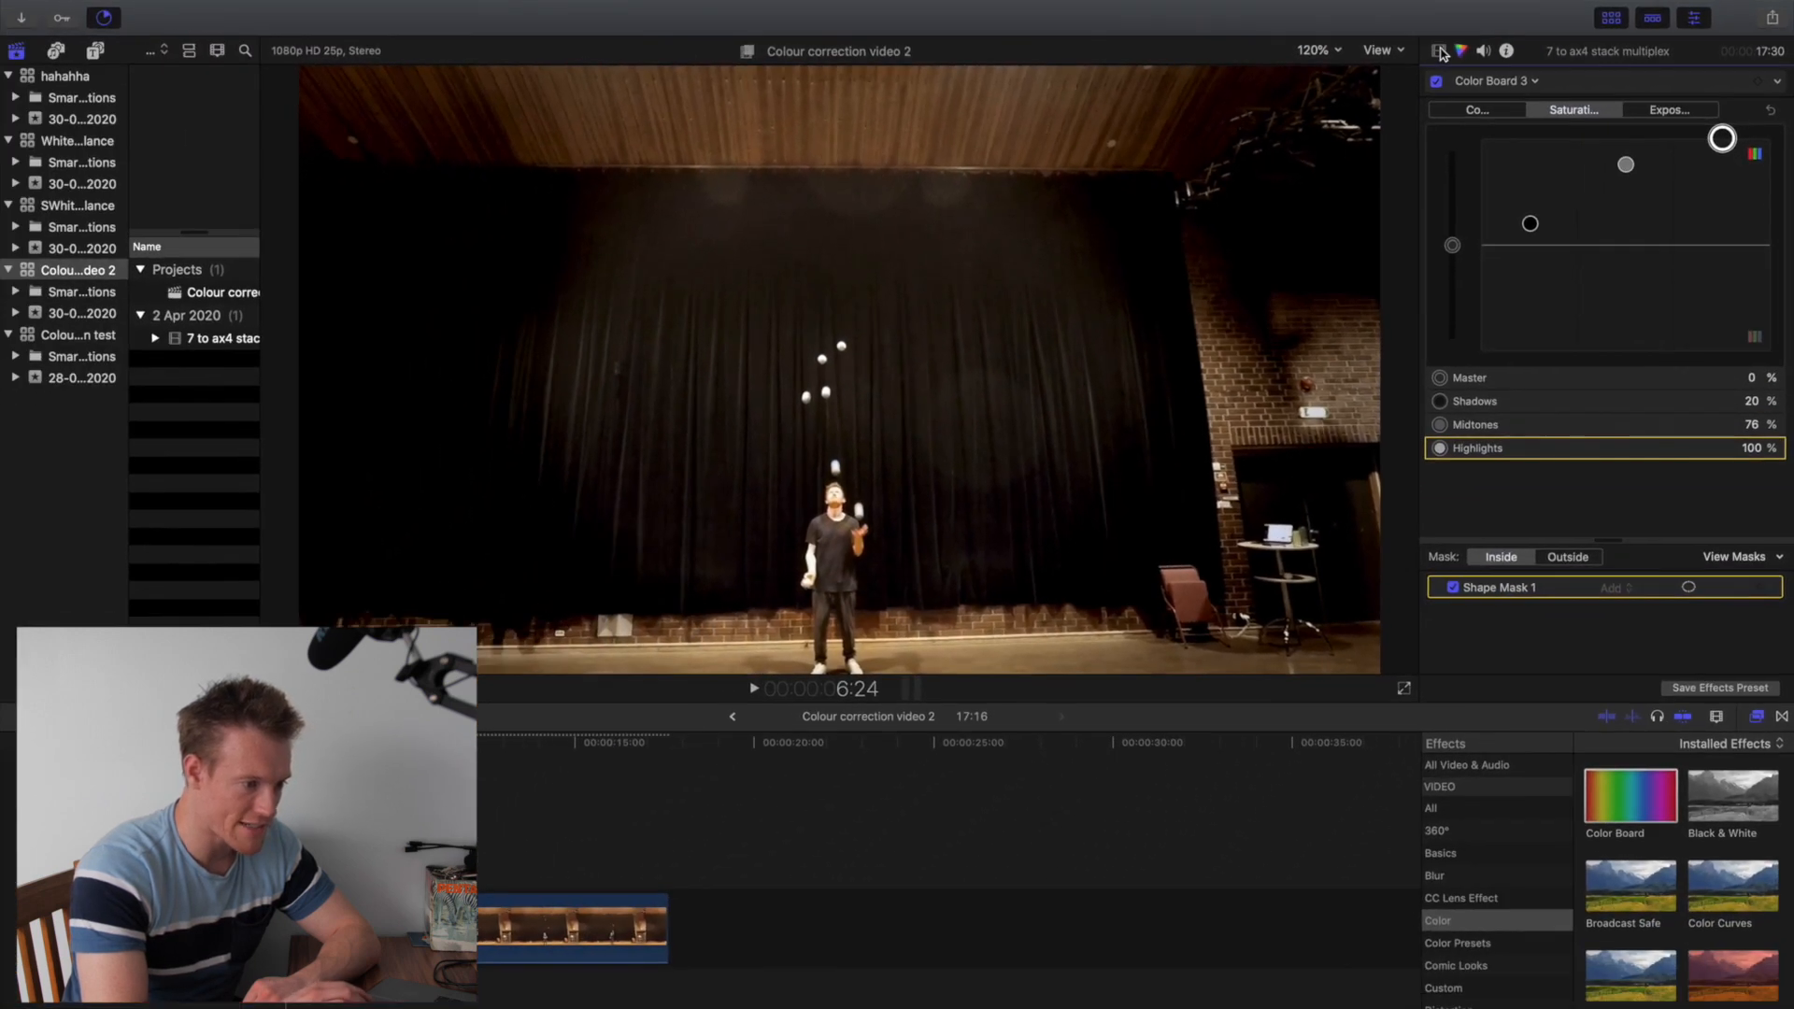
Step: Add a fourth Color Board to the clip with a shape mask stretched into a wide rounded rectangle over the curtain above the juggler
click(1439, 51)
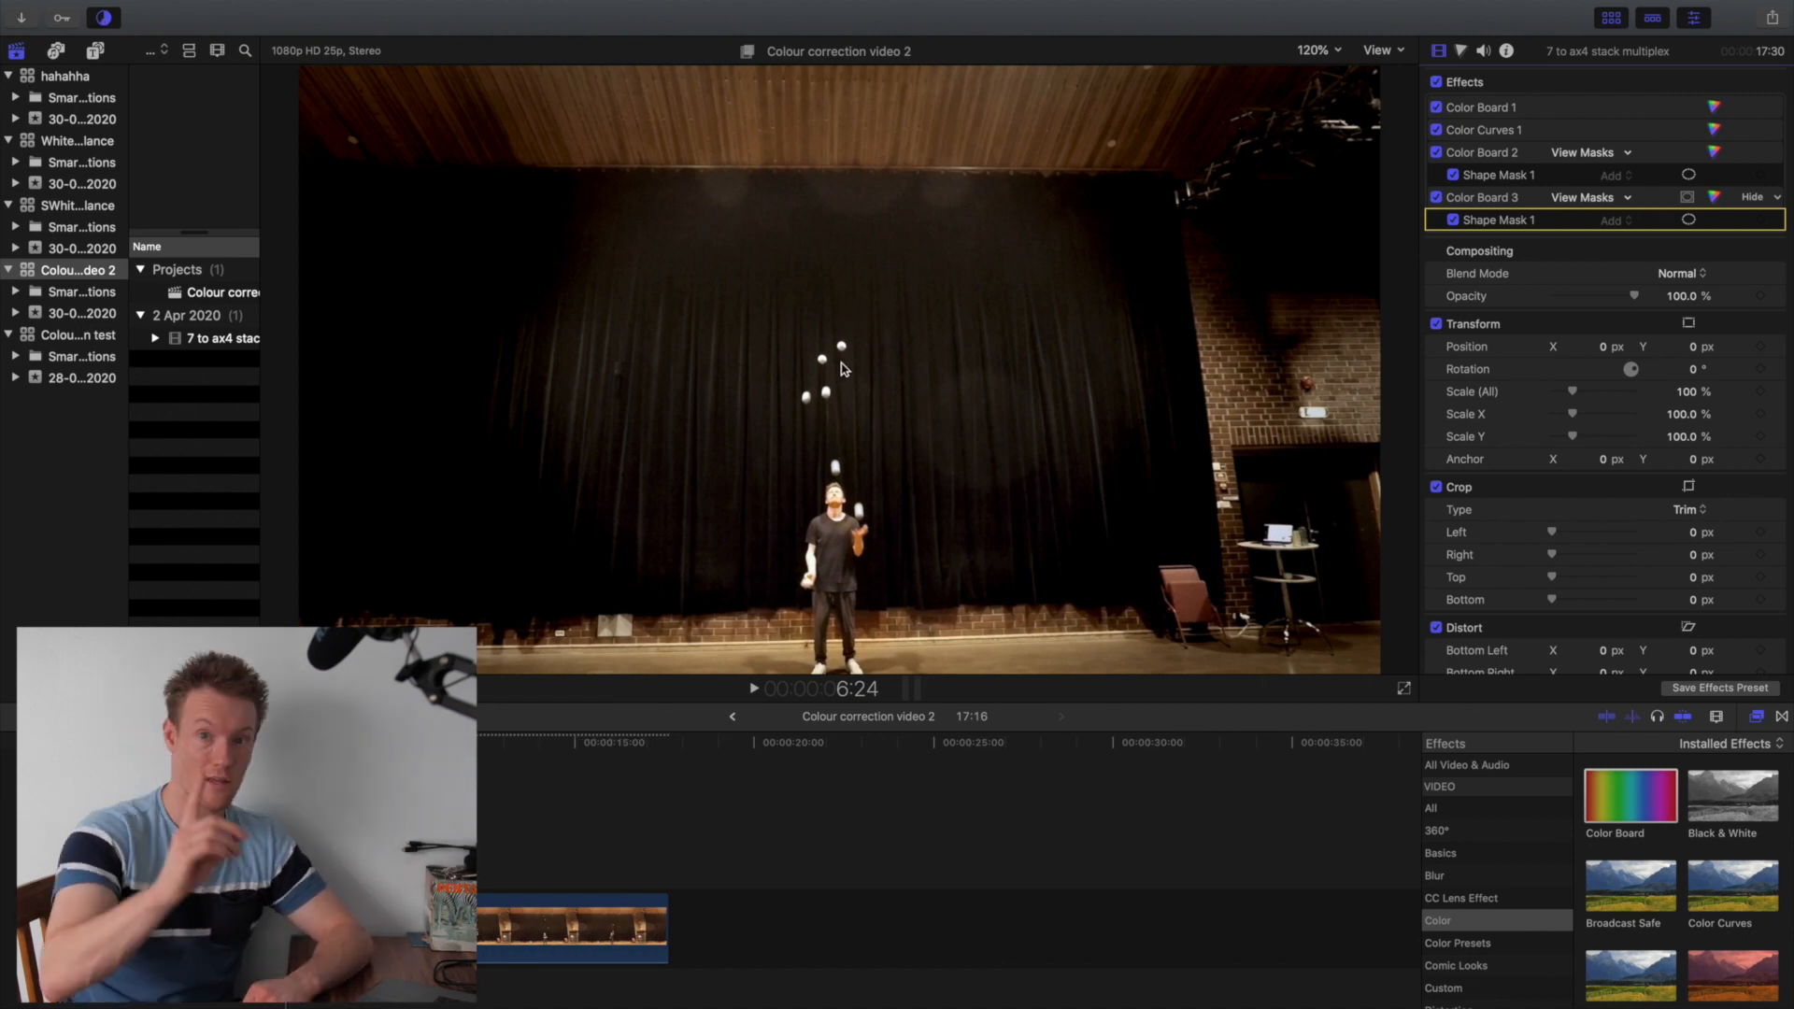
drag(1631, 794, 572, 928)
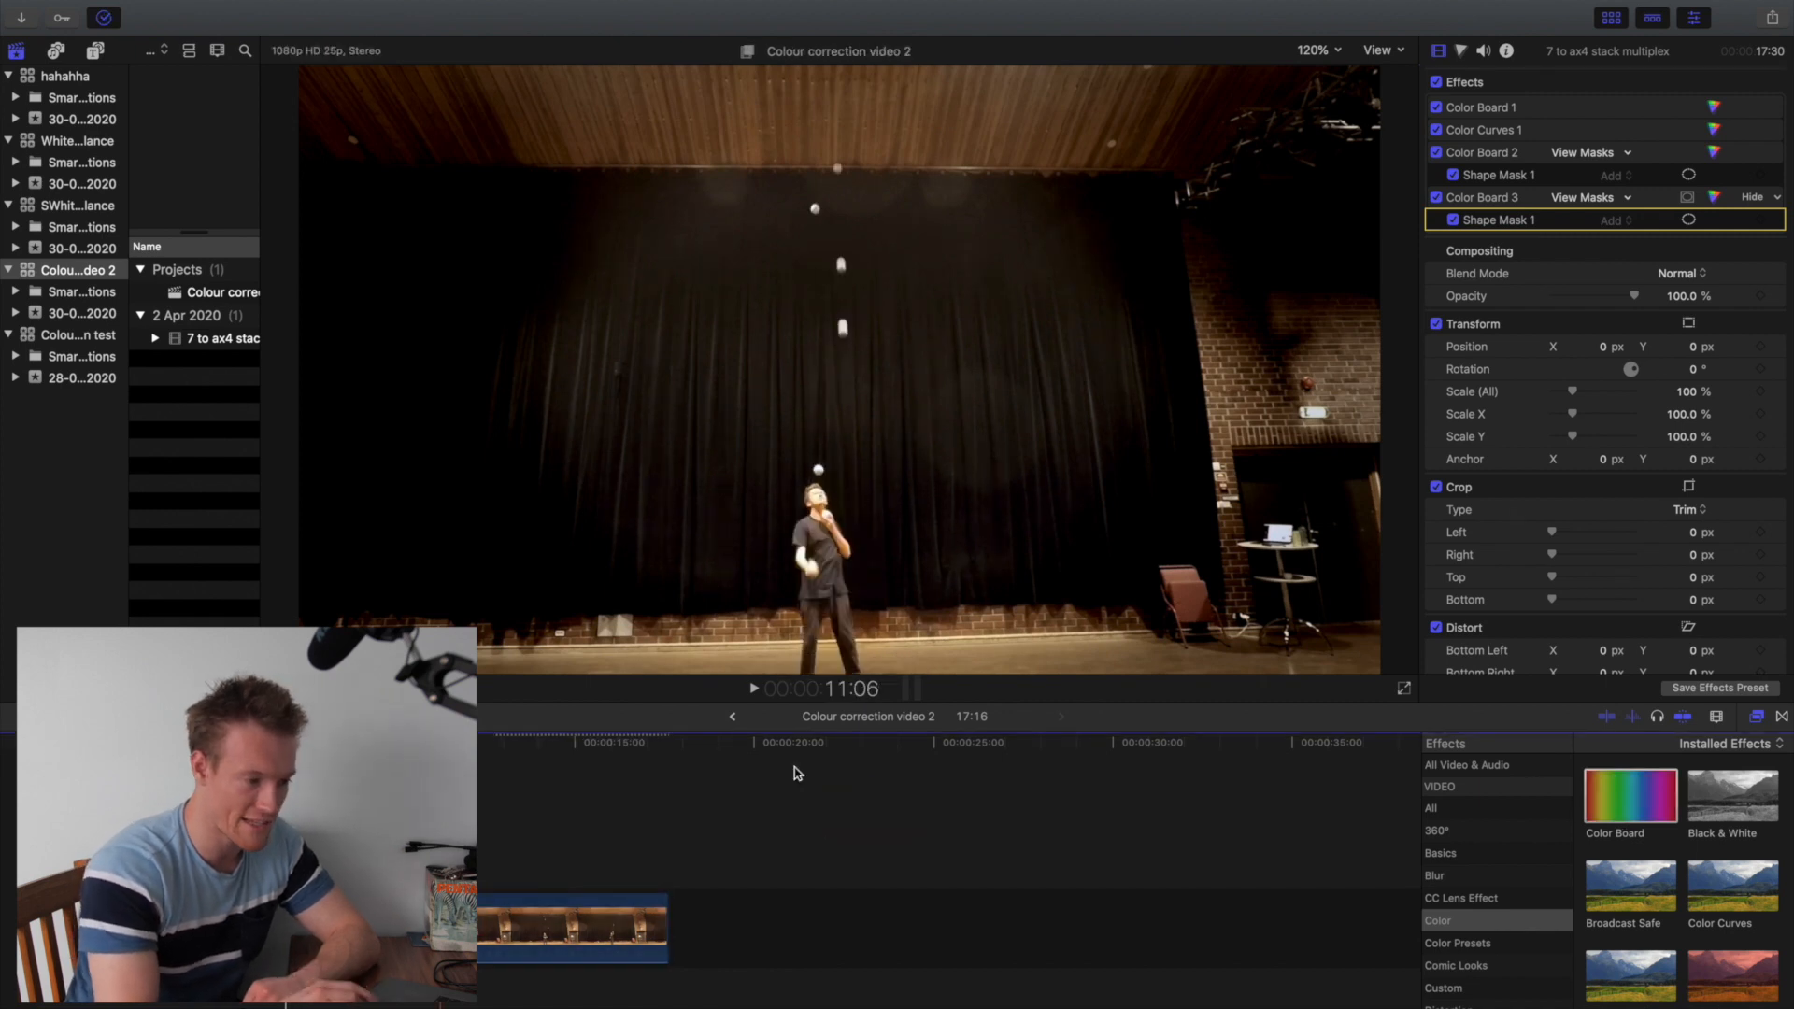
click(1688, 242)
click(1627, 254)
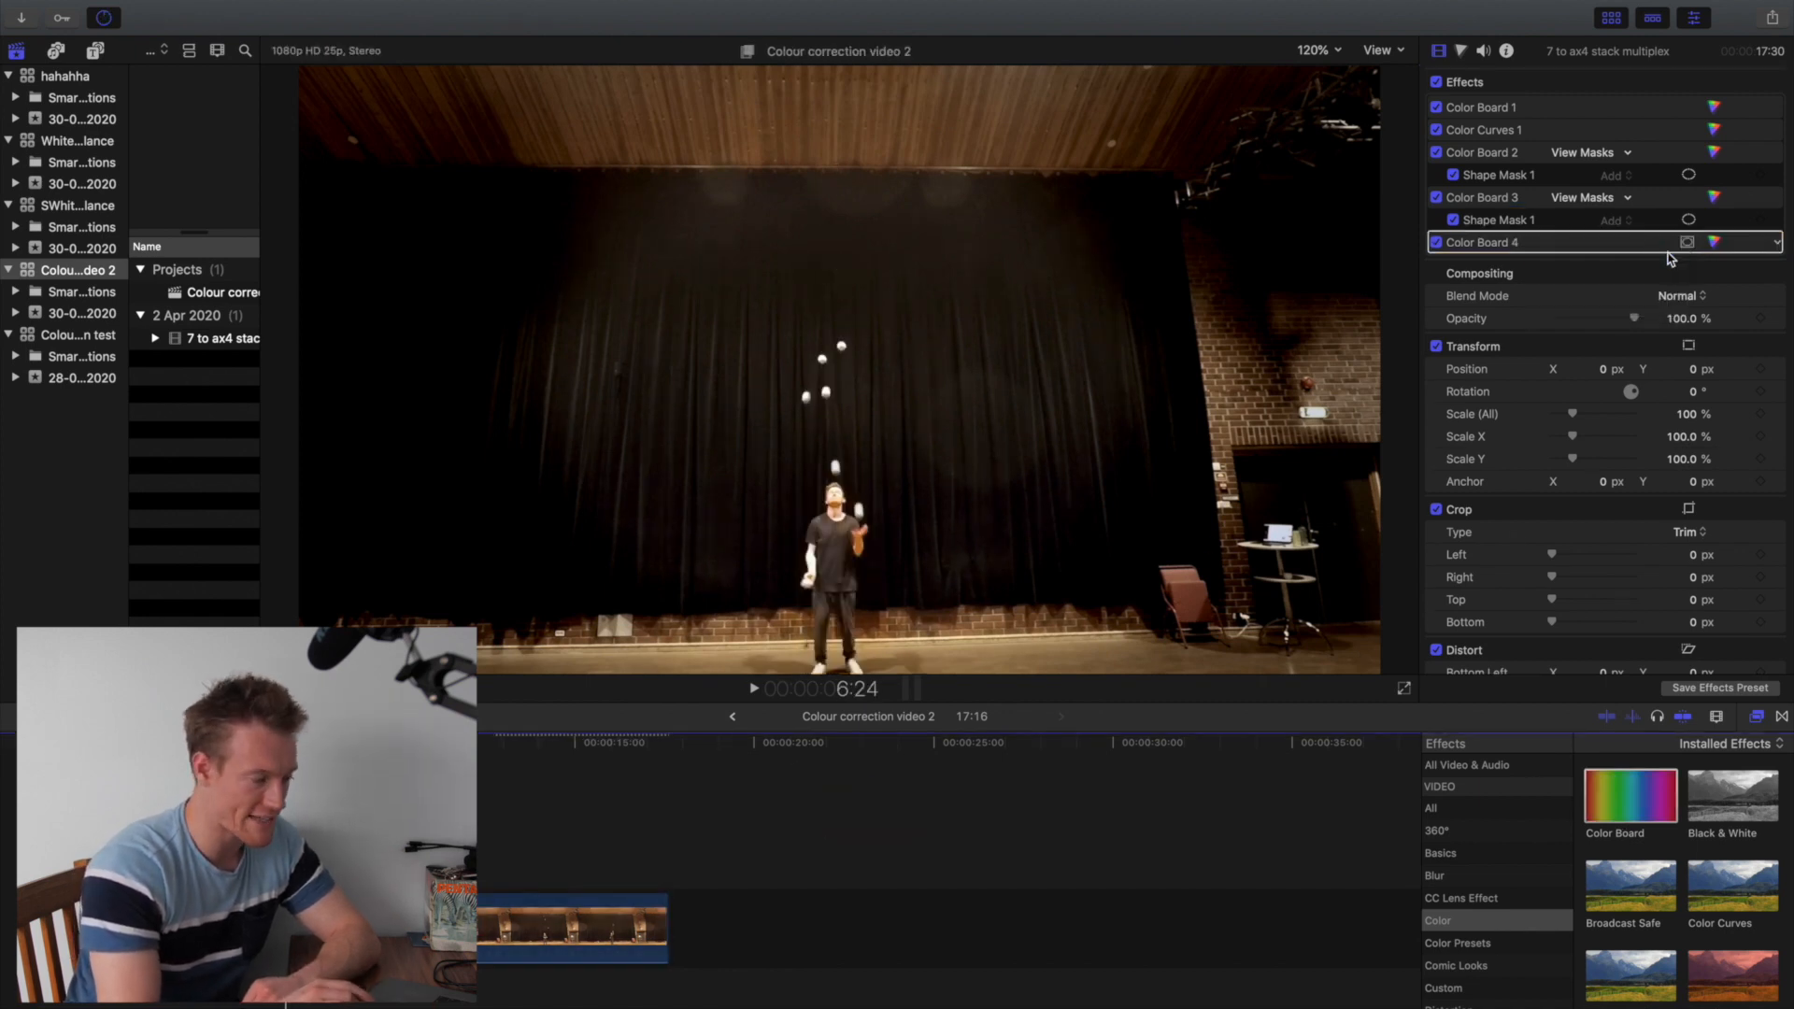
drag(687, 370, 554, 370)
drag(839, 521, 839, 438)
drag(839, 370, 842, 332)
drag(732, 269, 616, 267)
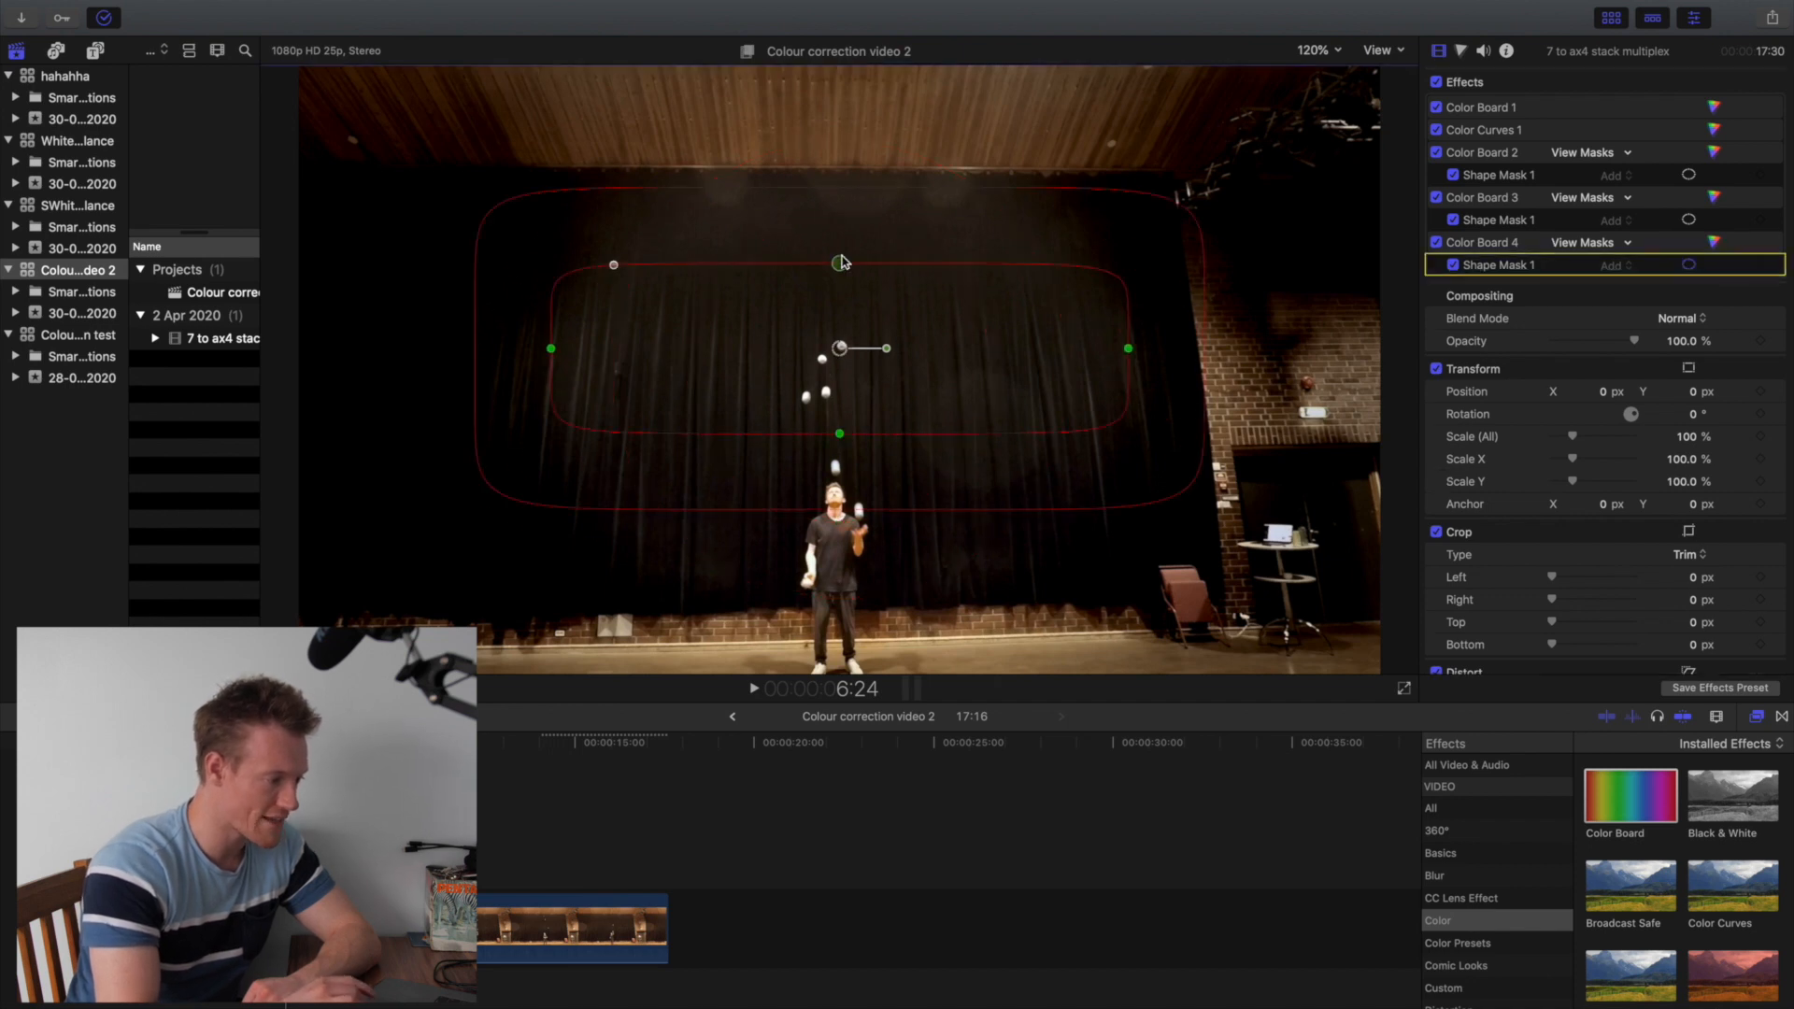
drag(842, 264, 842, 204)
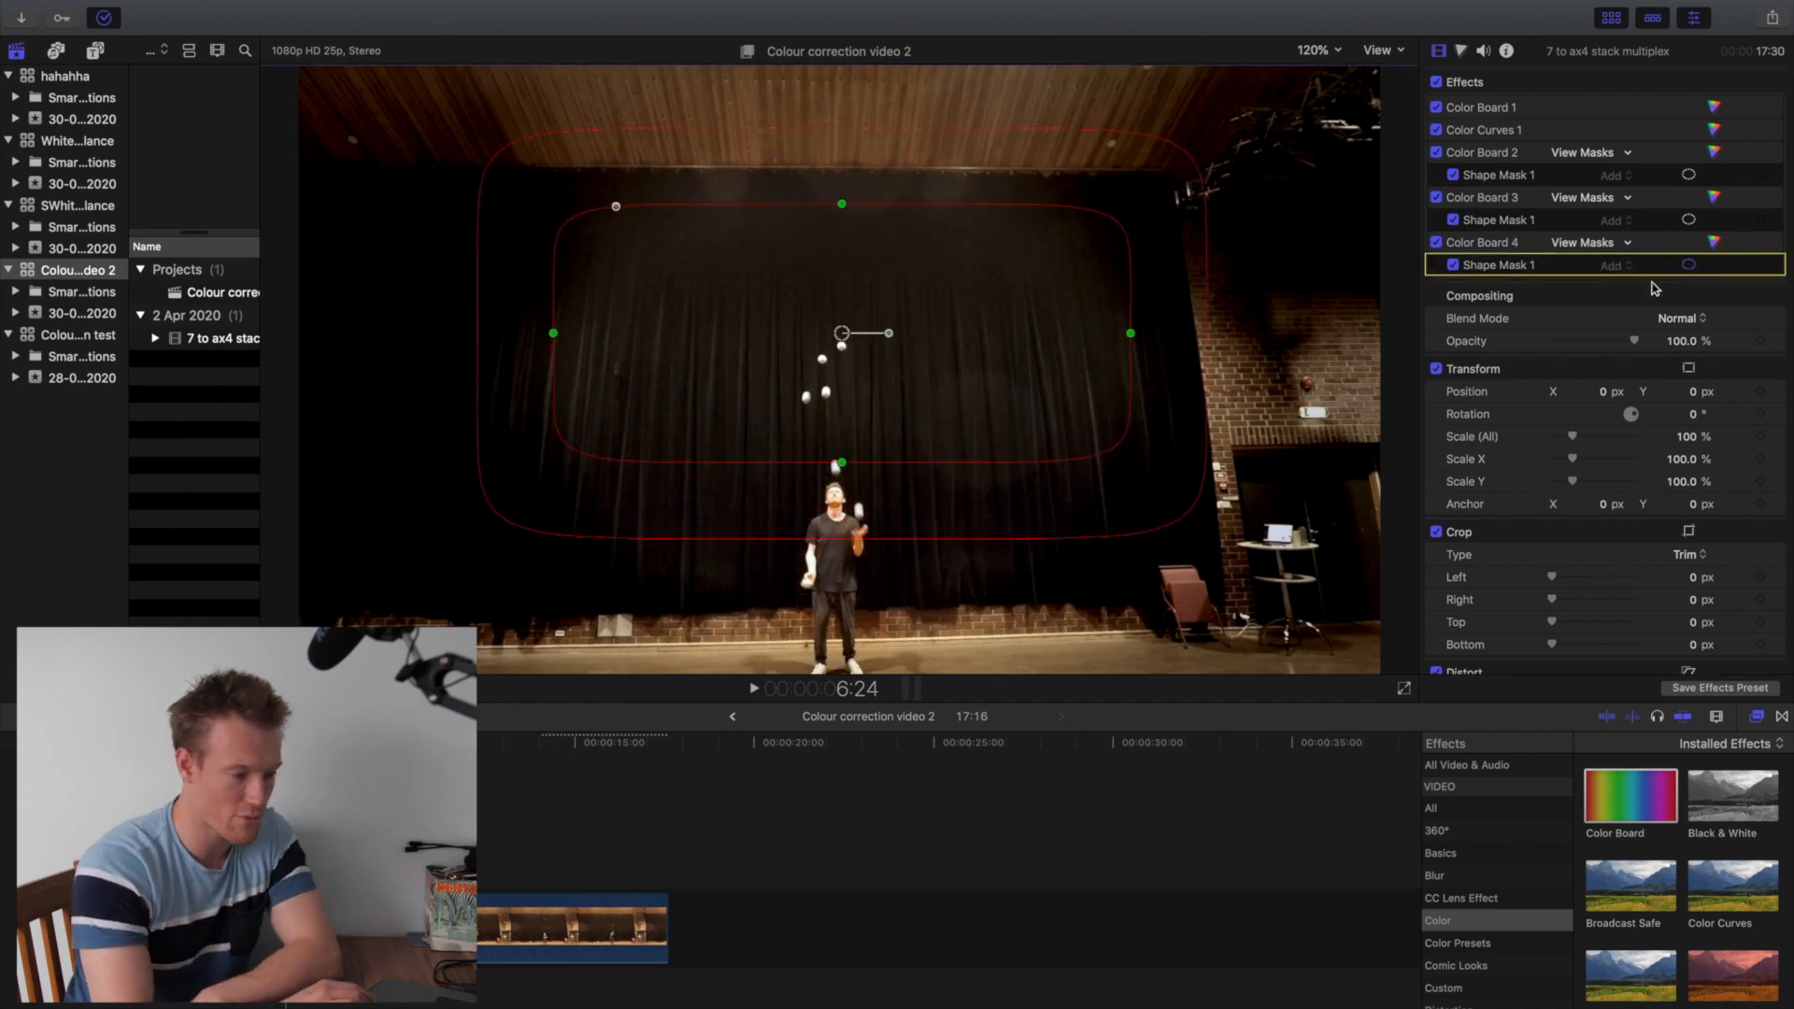
Step: Set Color Board 4's exposure inside the mask to -20% shadows, -8% midtones and 0% highlights
click(1714, 243)
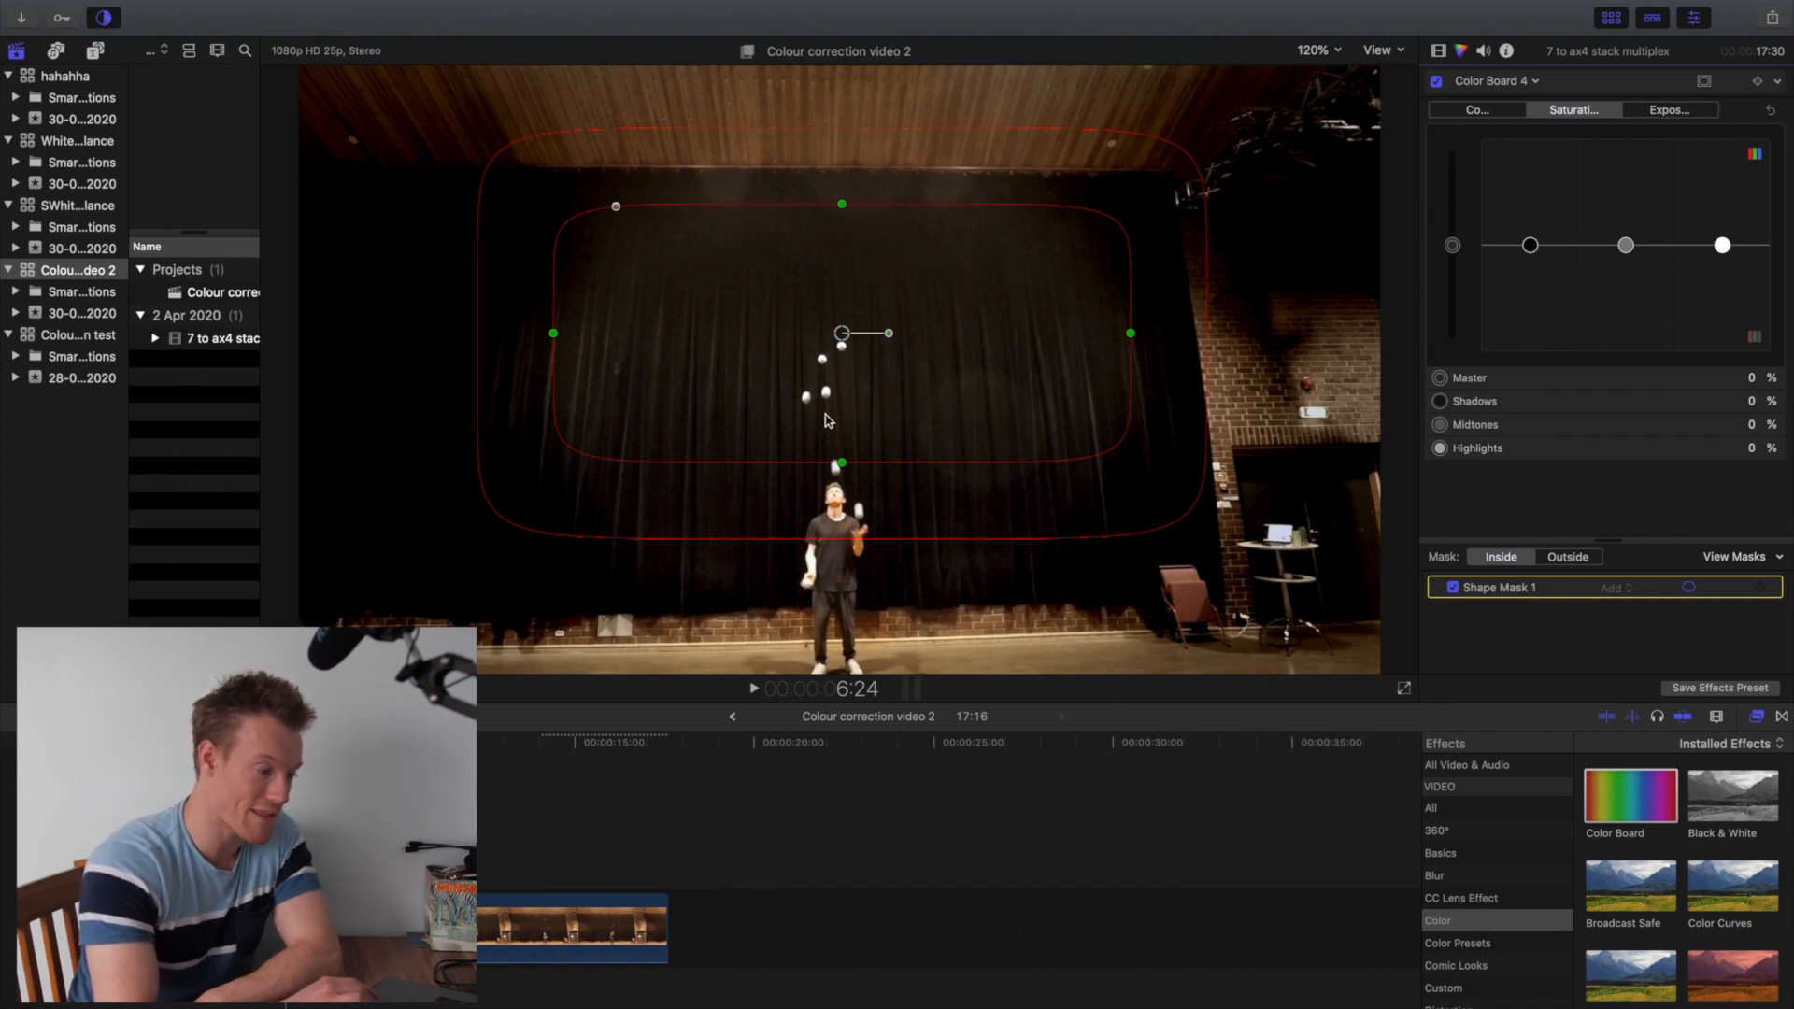
drag(1530, 251, 1724, 247)
click(1671, 110)
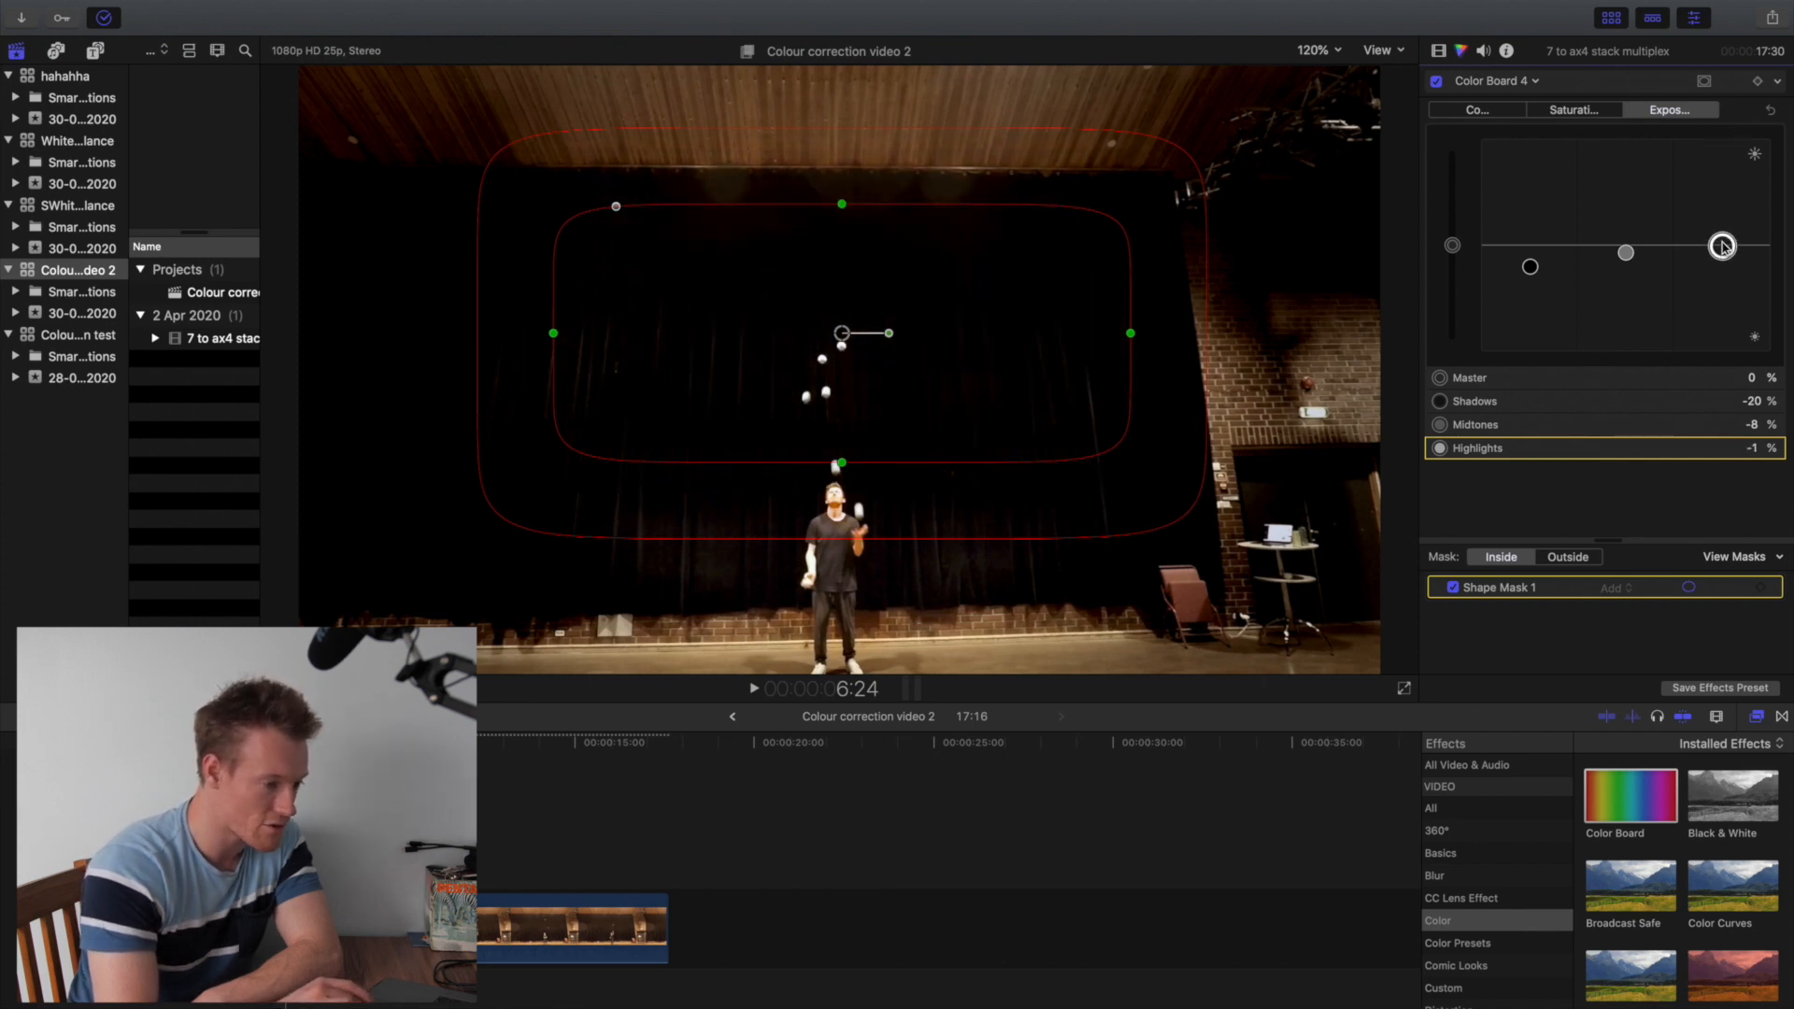
click(1754, 449)
text(0)
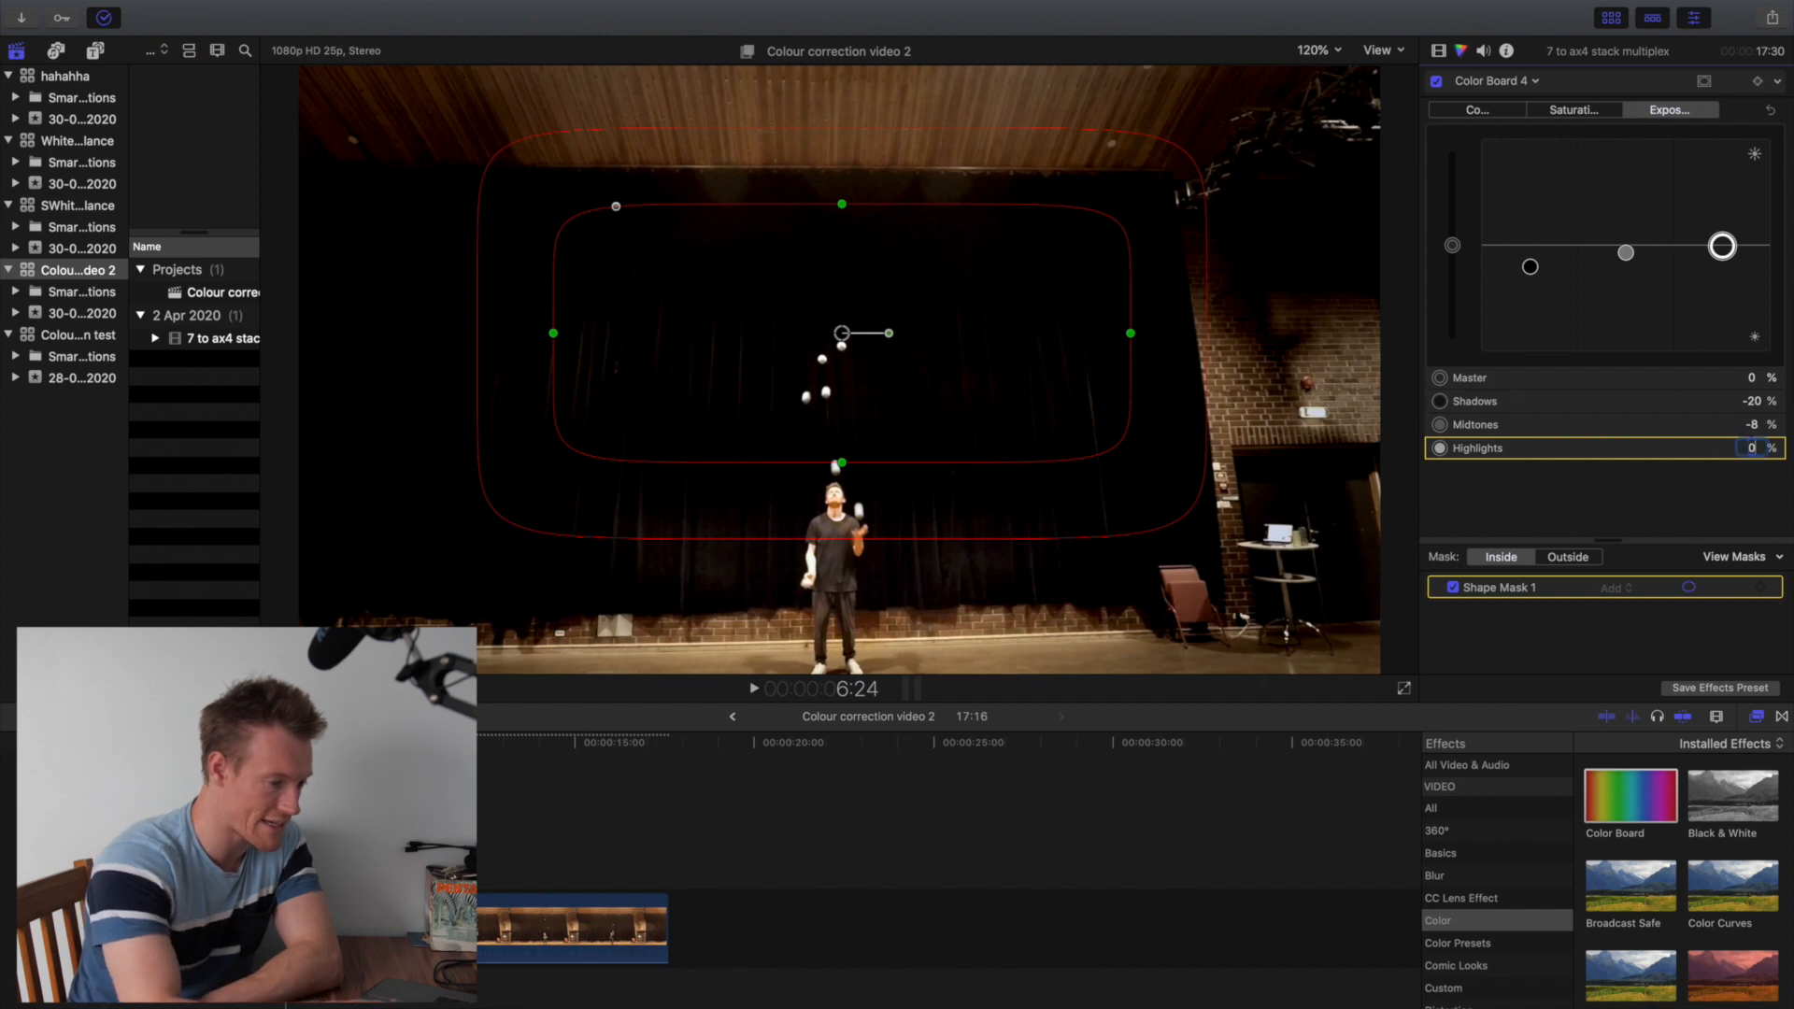
Step: Widen the feather of Color Board 4's curtain mask and move the mask slightly up to just above the juggler's head
drag(488, 510, 463, 562)
drag(840, 344, 837, 361)
drag(827, 594, 838, 455)
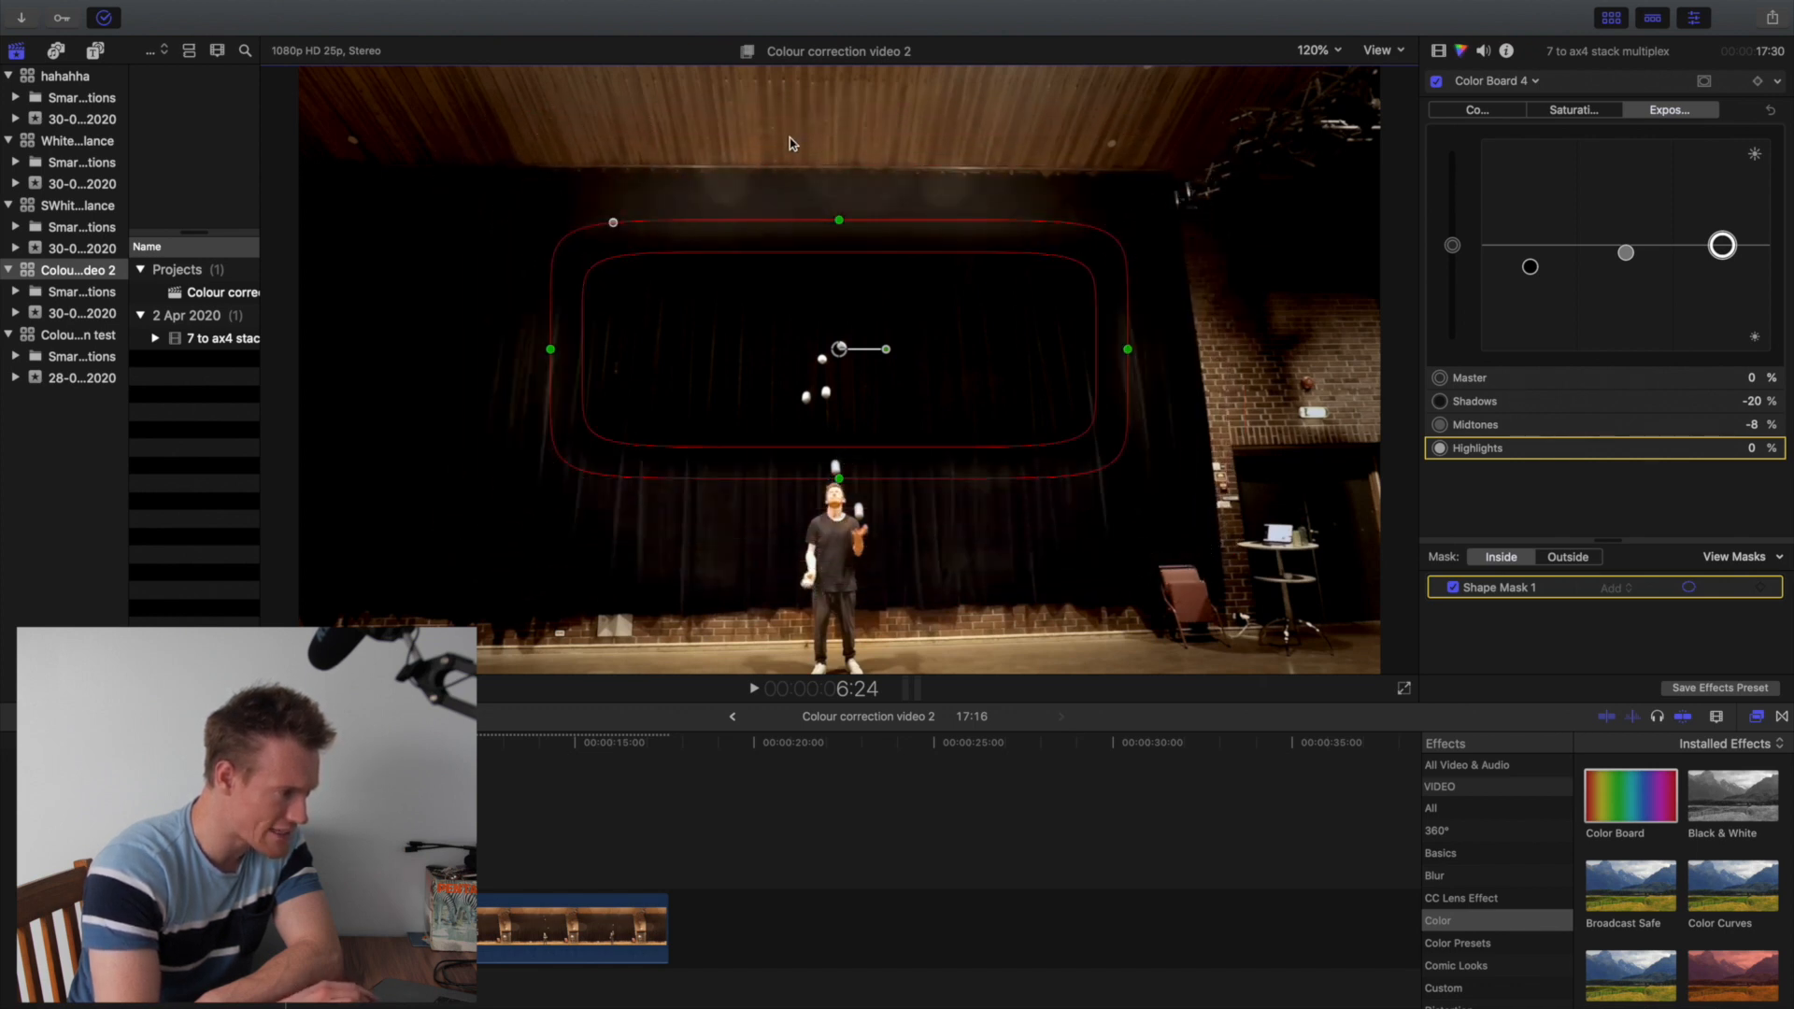
drag(837, 256, 852, 101)
drag(832, 261, 831, 240)
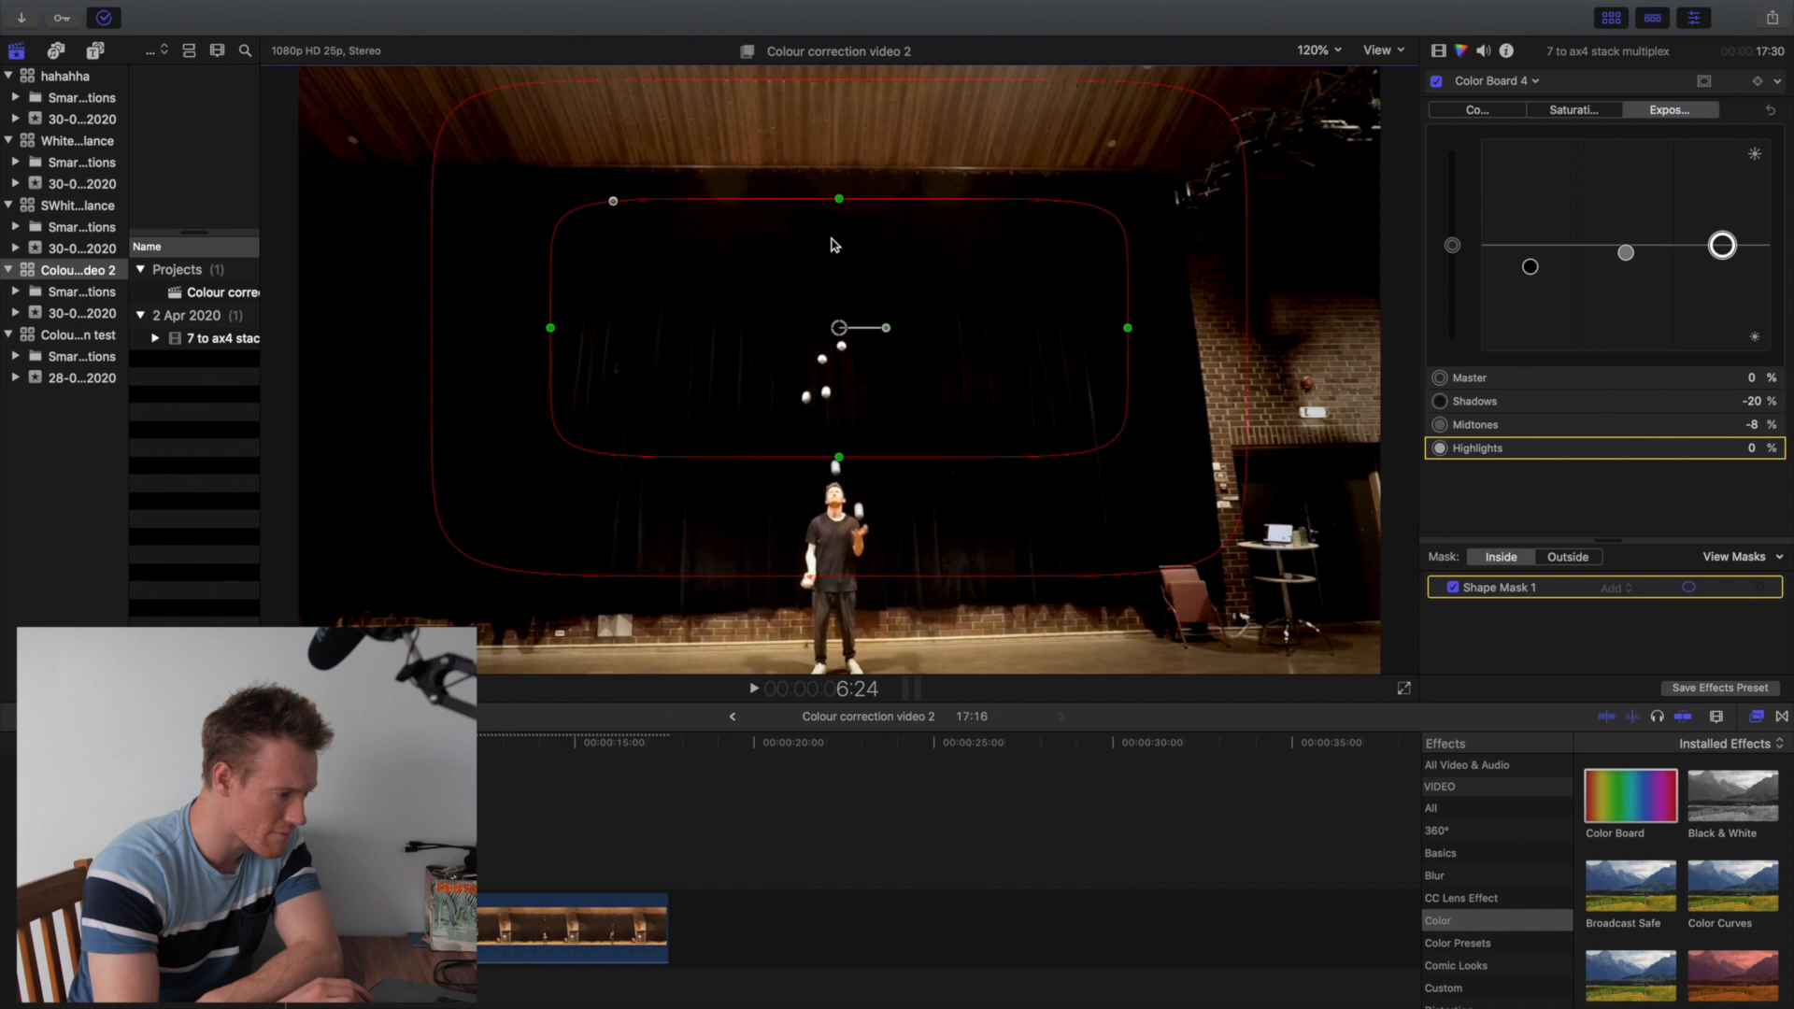
Step: Compare the curtain with Color Board 4 switched off and on
click(1437, 82)
click(1437, 82)
click(1438, 82)
click(1437, 82)
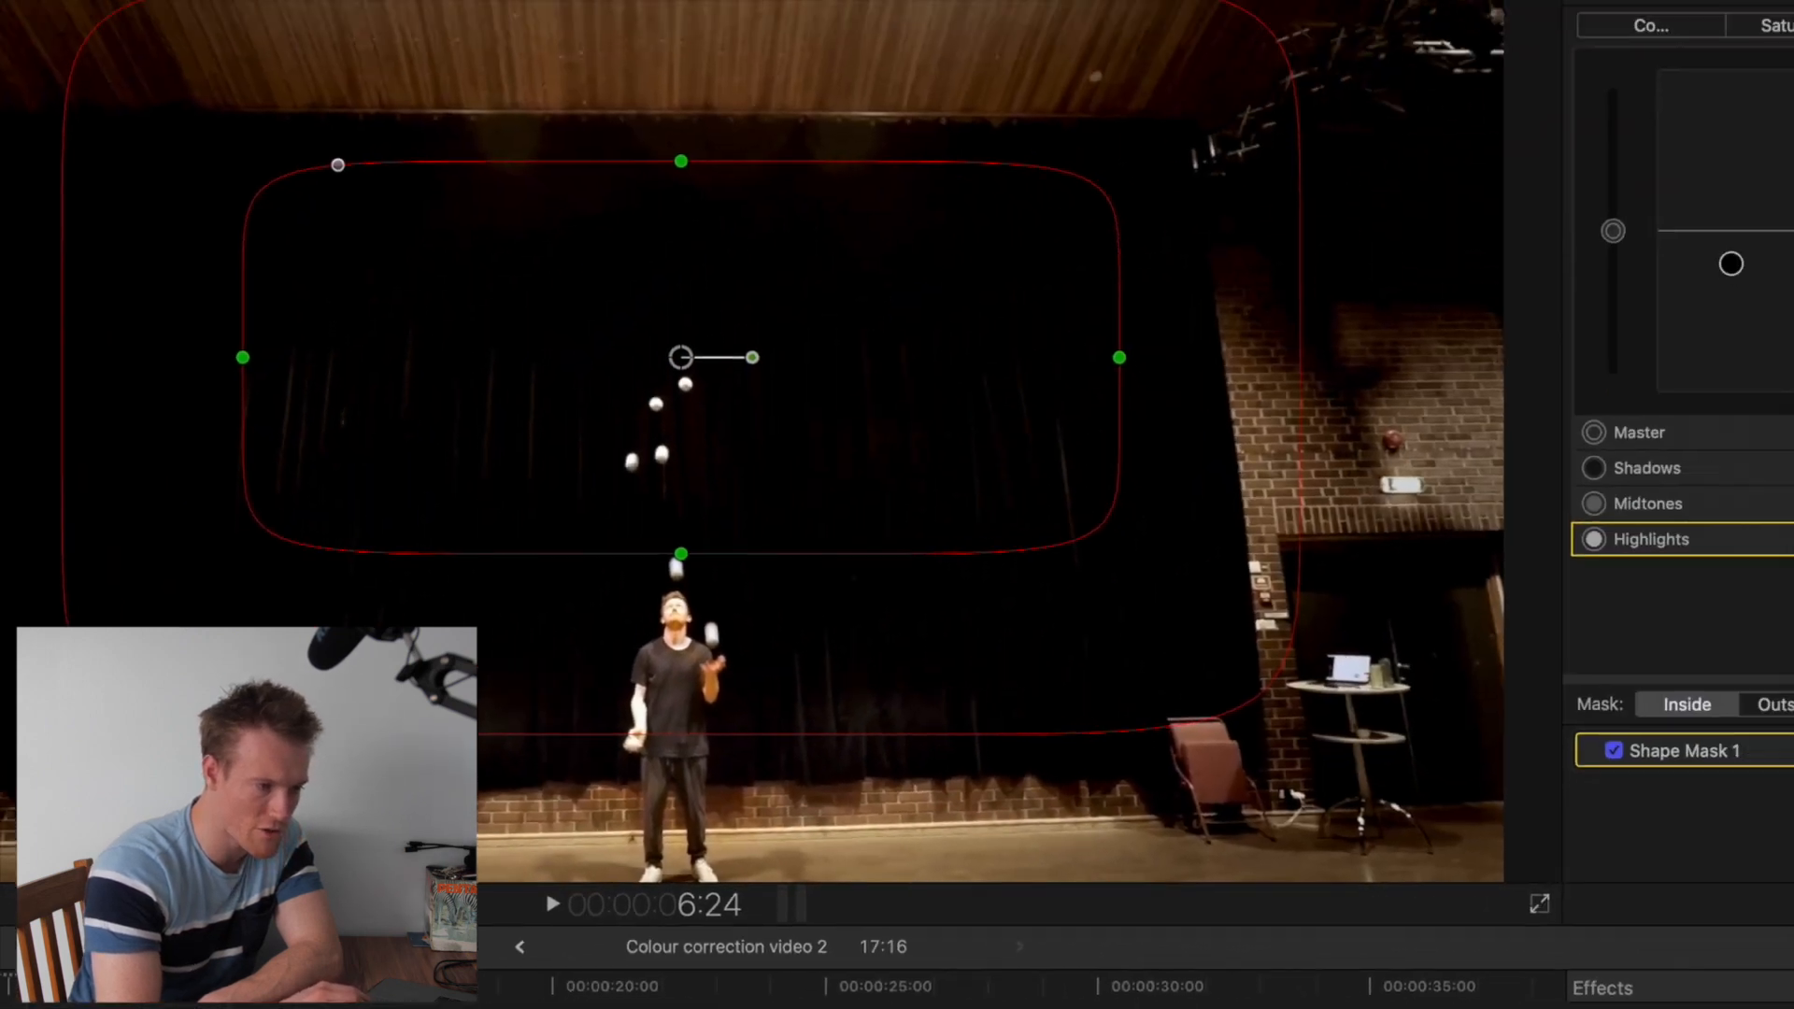
Step: Add two more shape masks to Color Board 4 as small, narrowly feathered rectangles over the curtain on either side of the juggler
click(1674, 105)
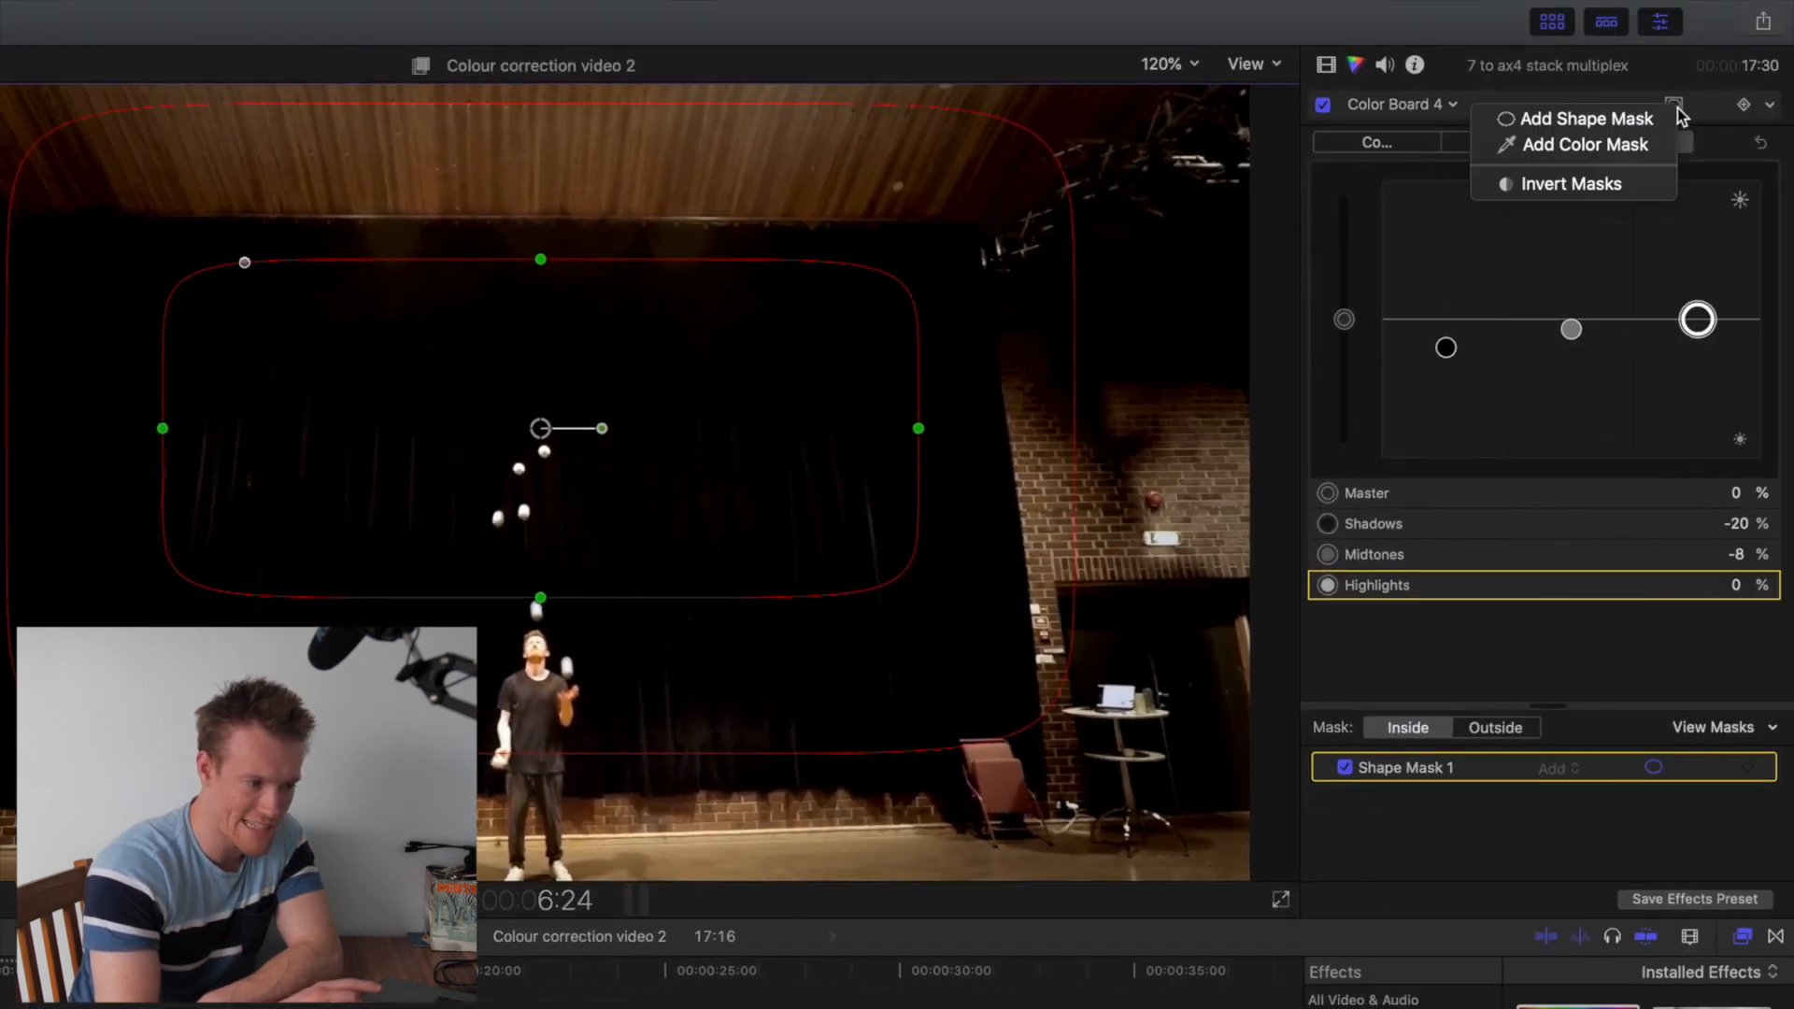
click(1537, 124)
drag(541, 477, 273, 727)
drag(576, 721, 619, 708)
drag(818, 704, 643, 705)
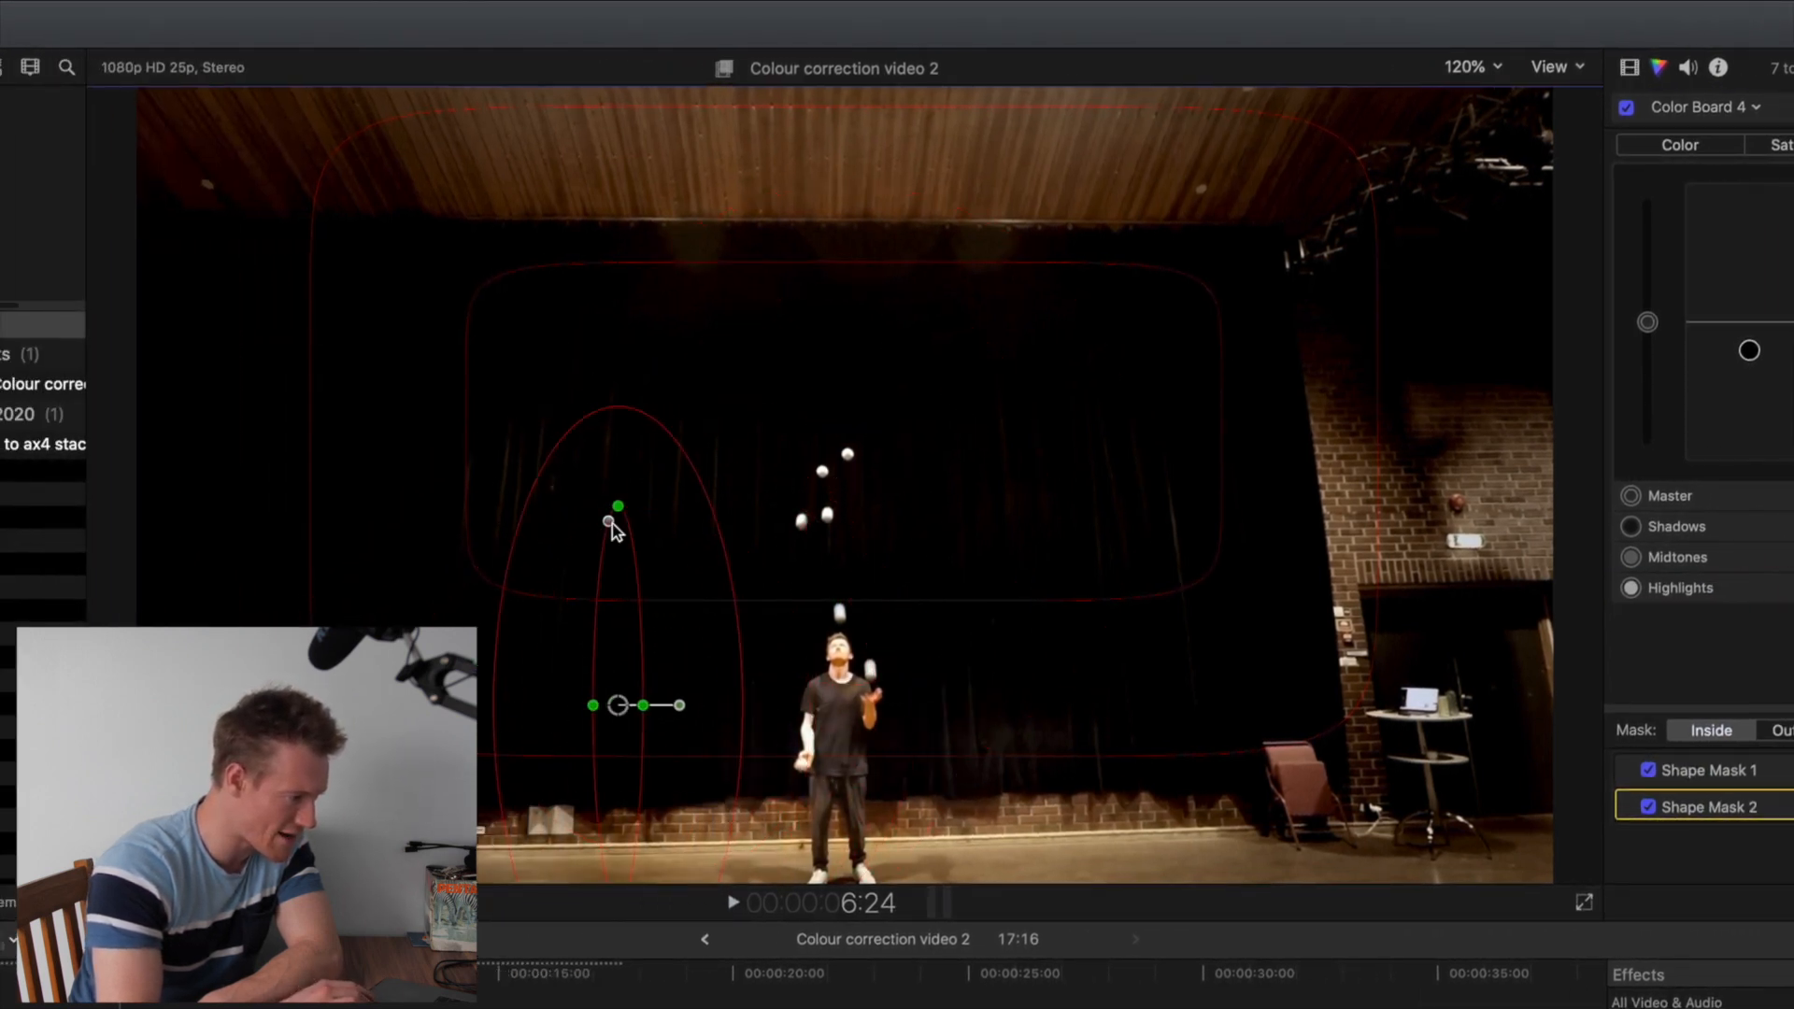
drag(619, 508, 690, 705)
drag(591, 673, 548, 670)
drag(617, 843, 620, 770)
drag(618, 705, 699, 708)
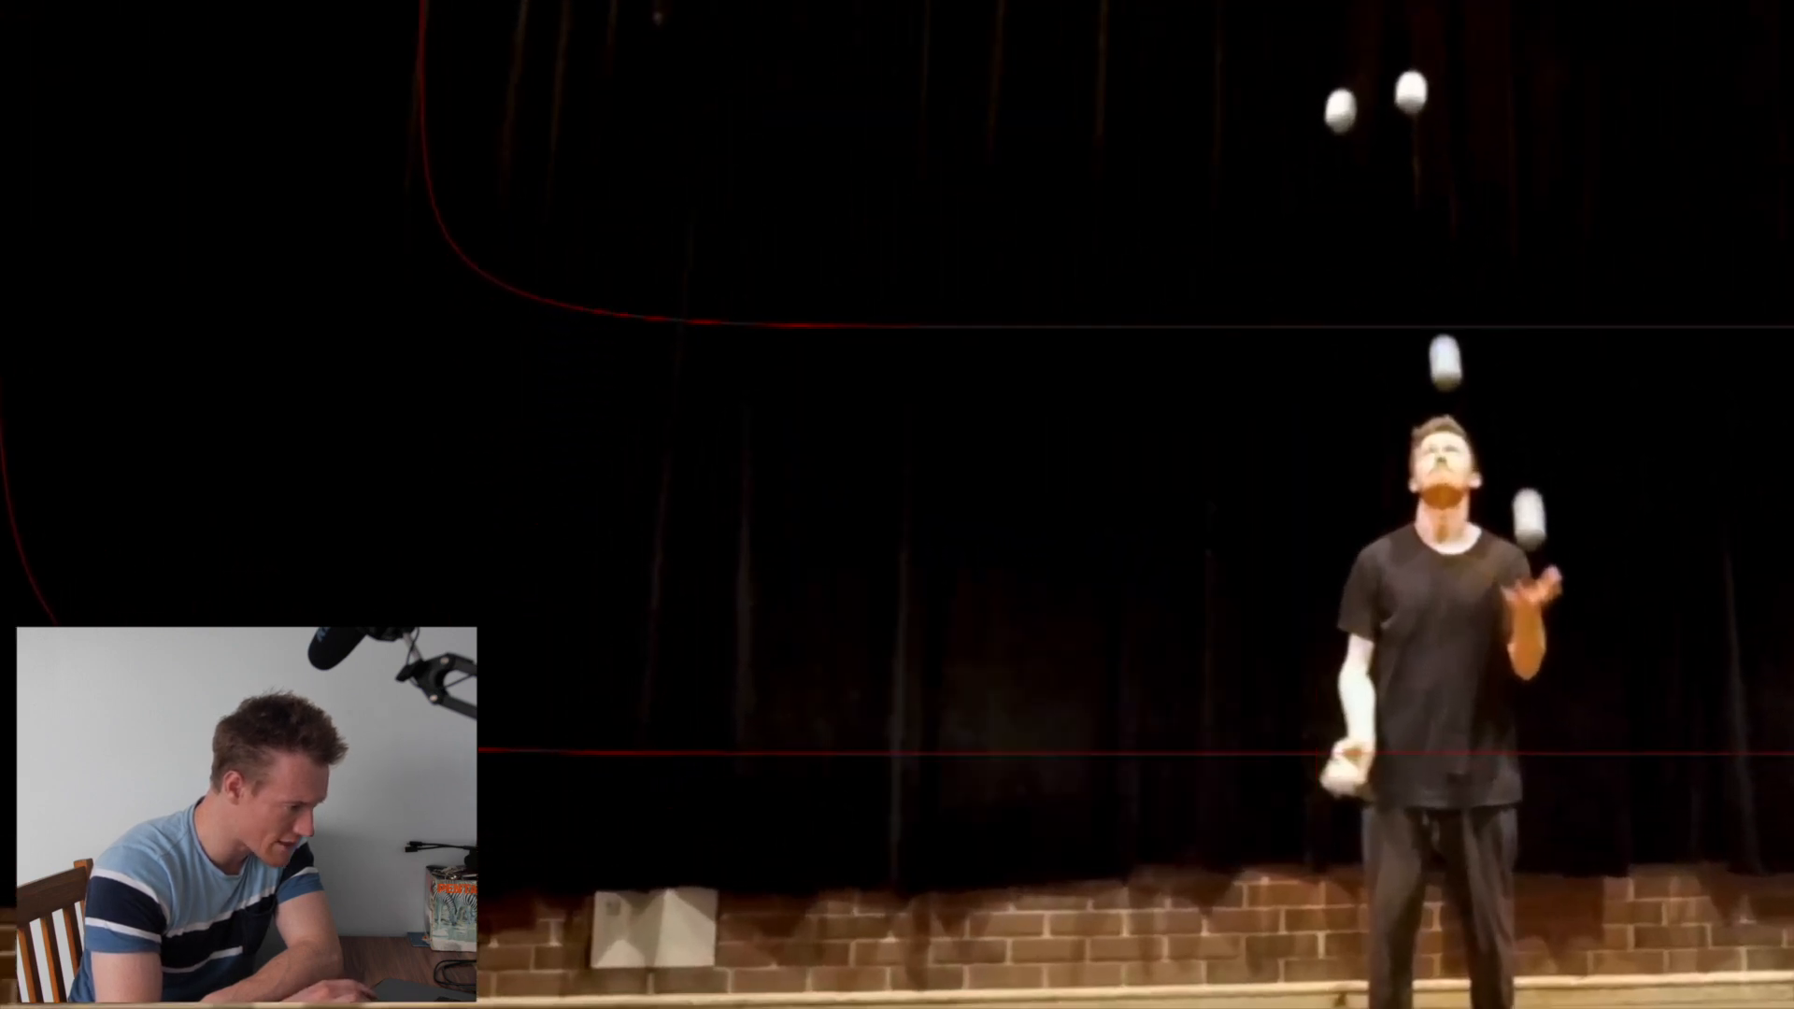
drag(23, 682, 983, 684)
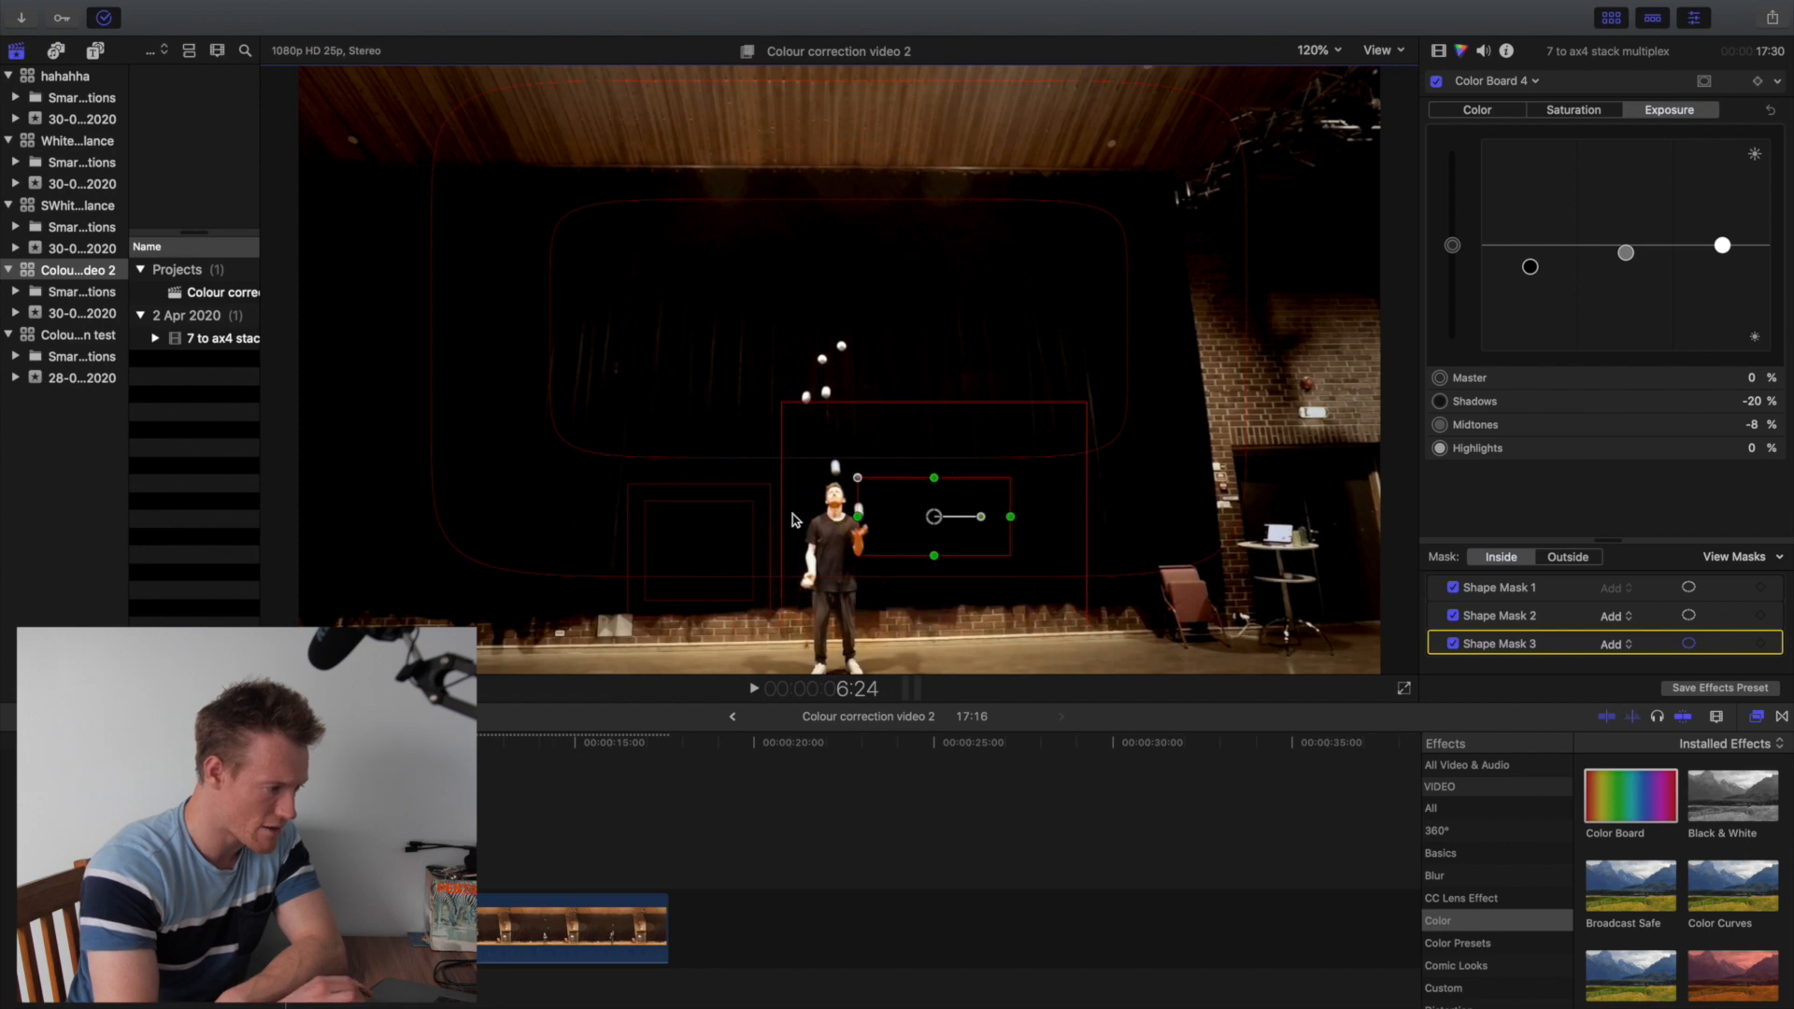
drag(934, 478, 956, 455)
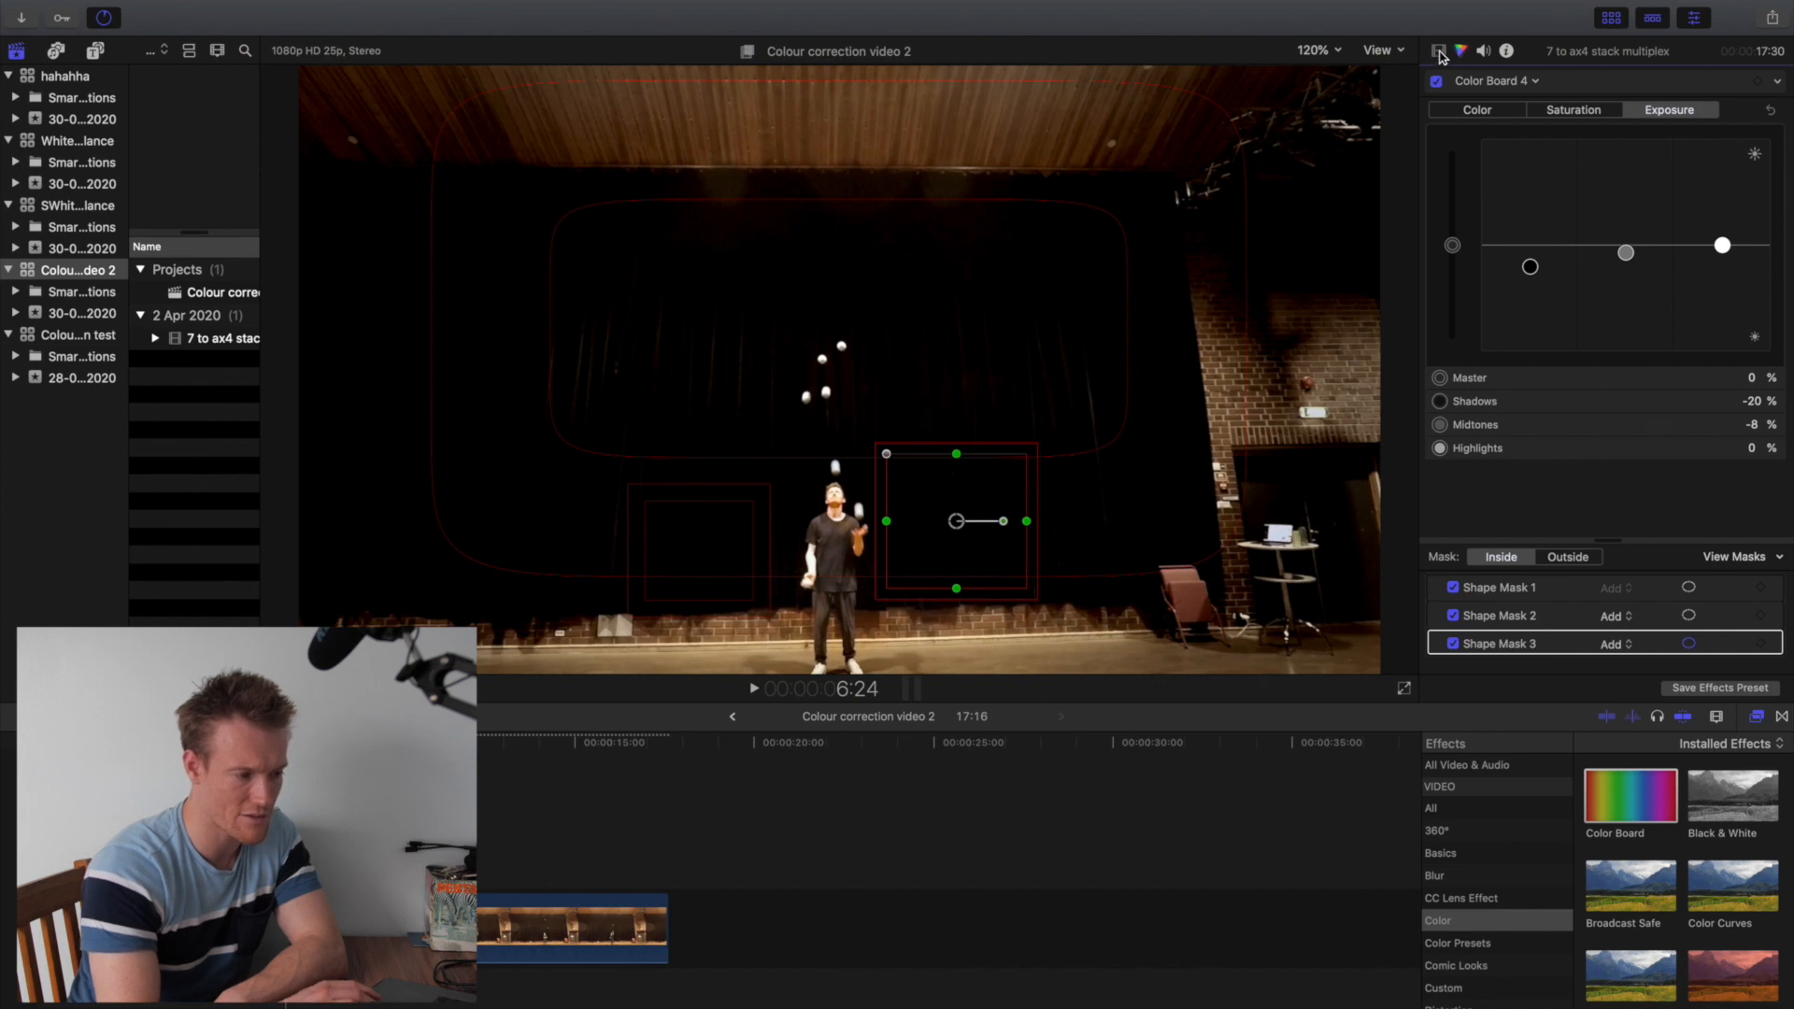
Step: Toggle Color Board 4 in the effects list to compare the clip with and without its three masks
click(1439, 52)
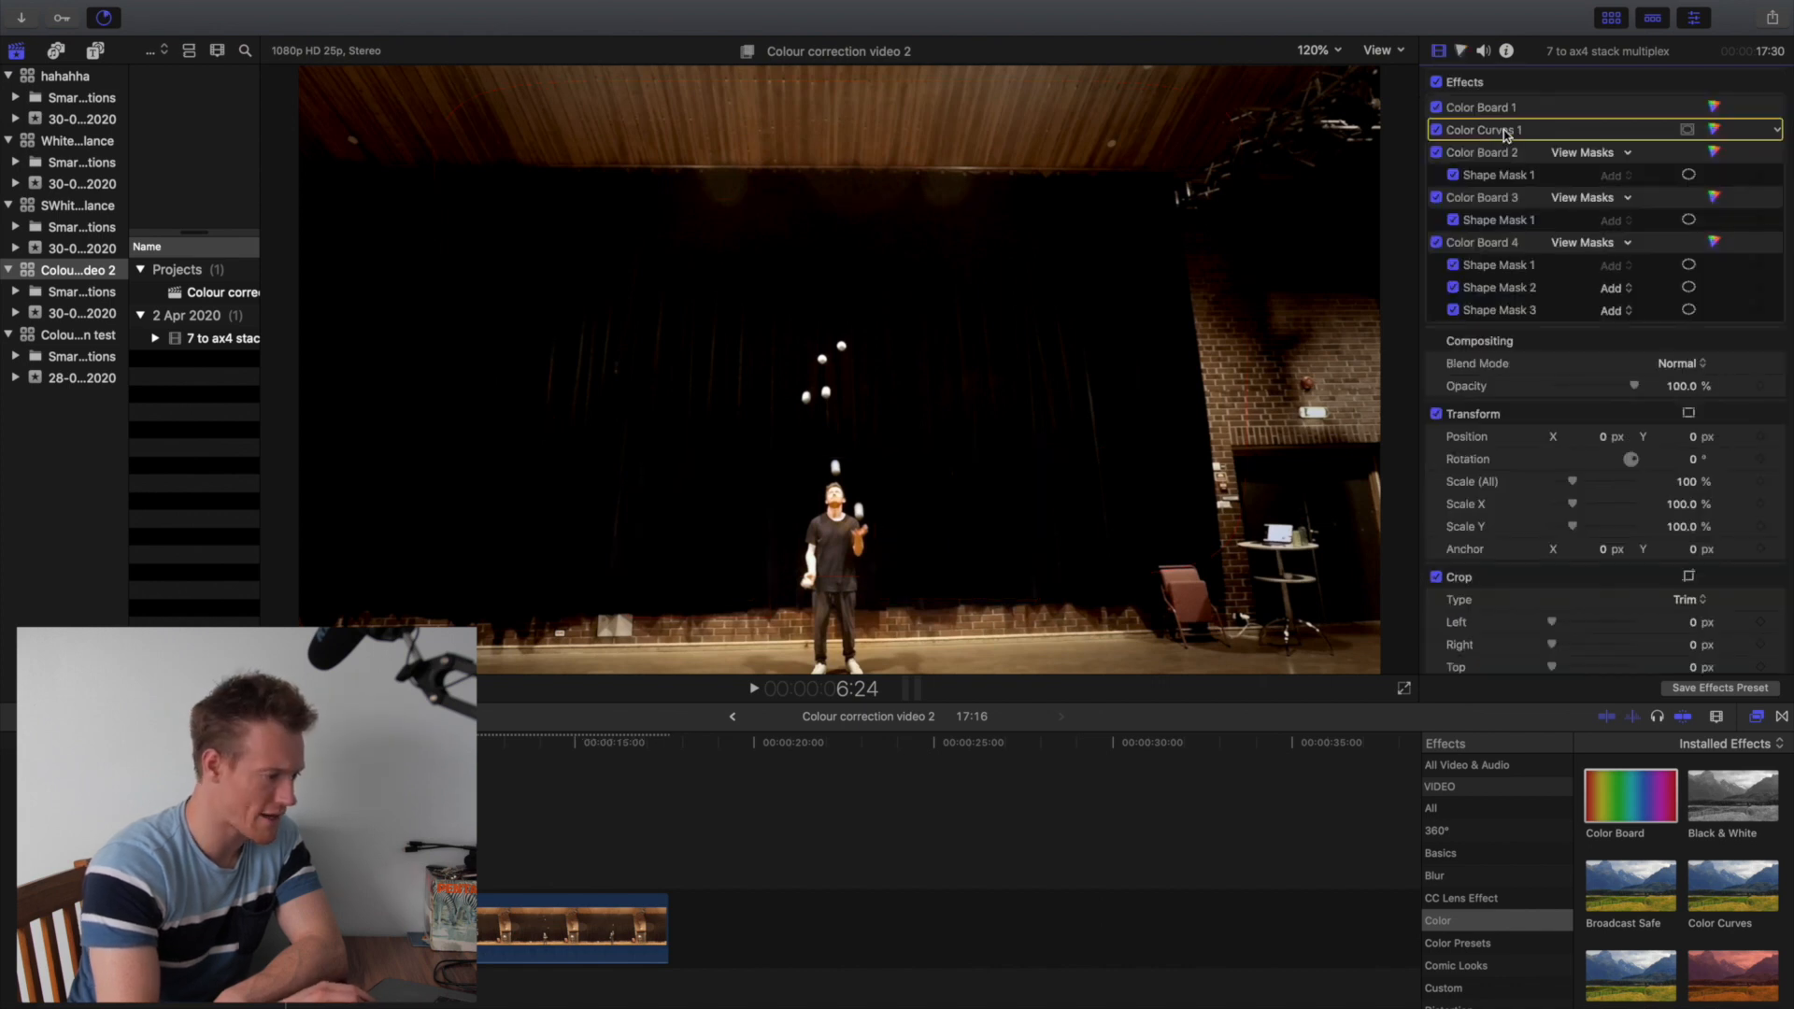
click(1438, 243)
click(1437, 243)
click(1437, 243)
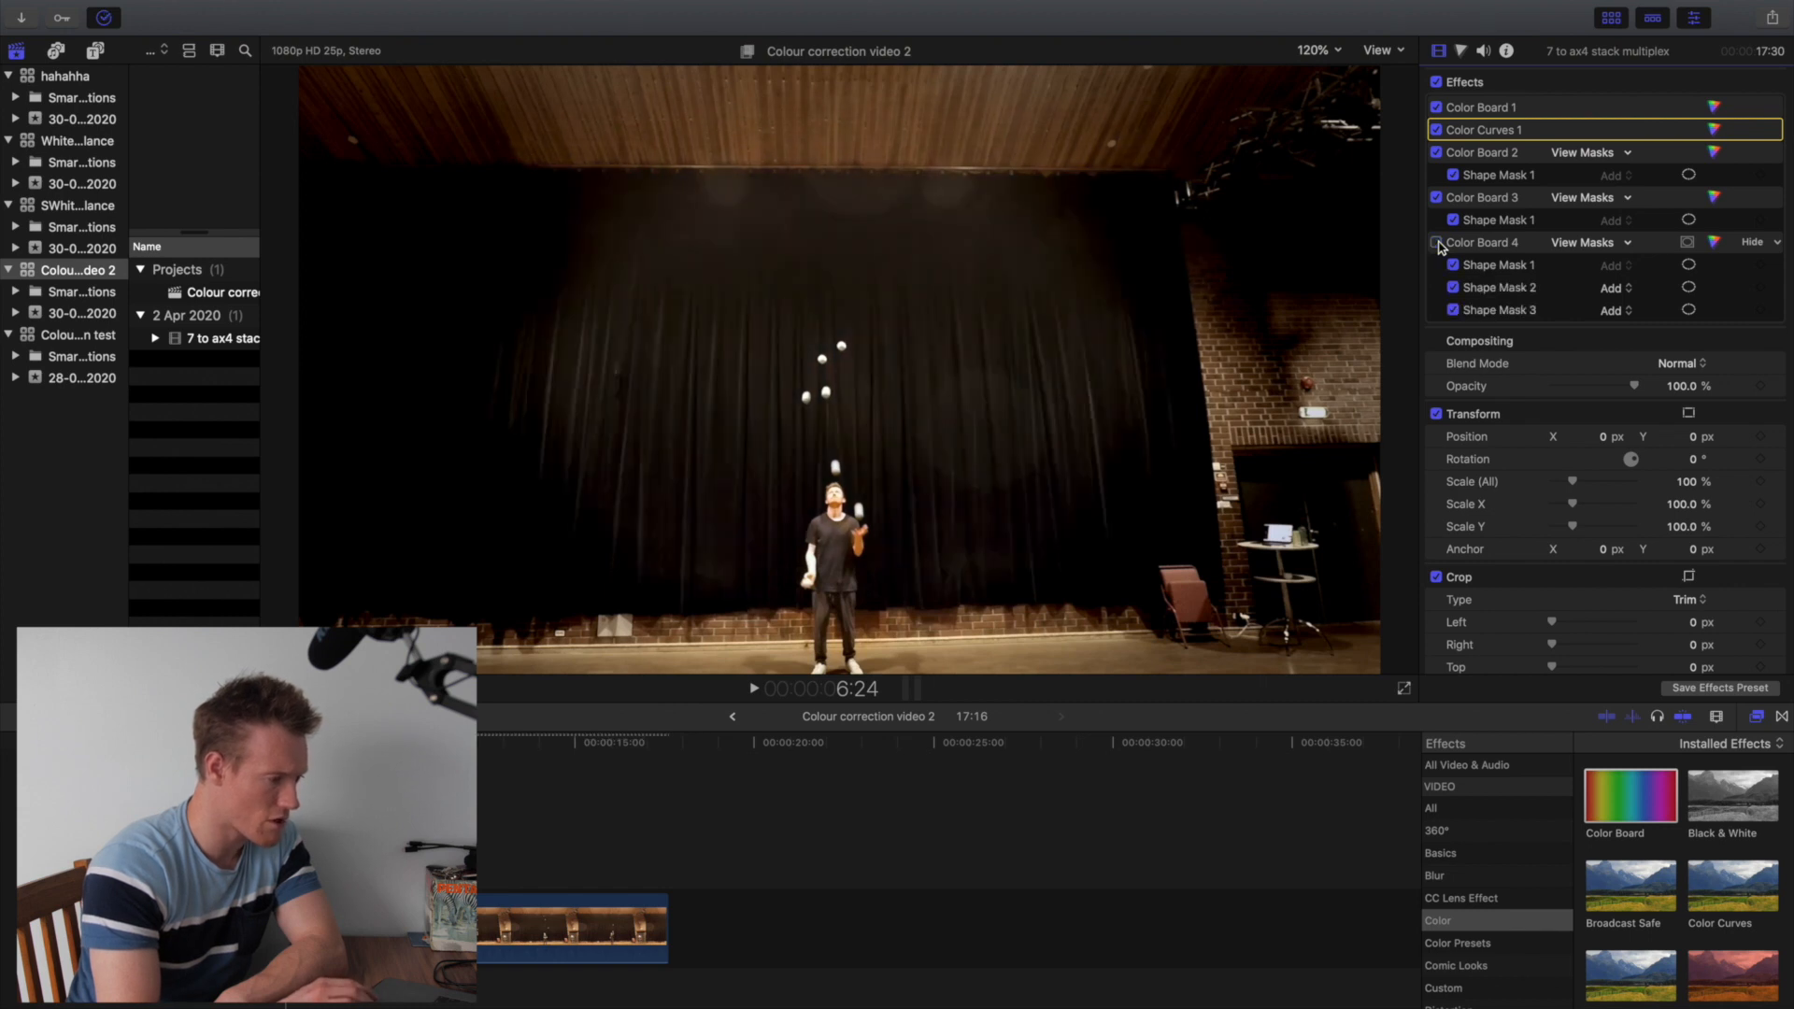
click(1437, 243)
click(1437, 243)
click(1437, 243)
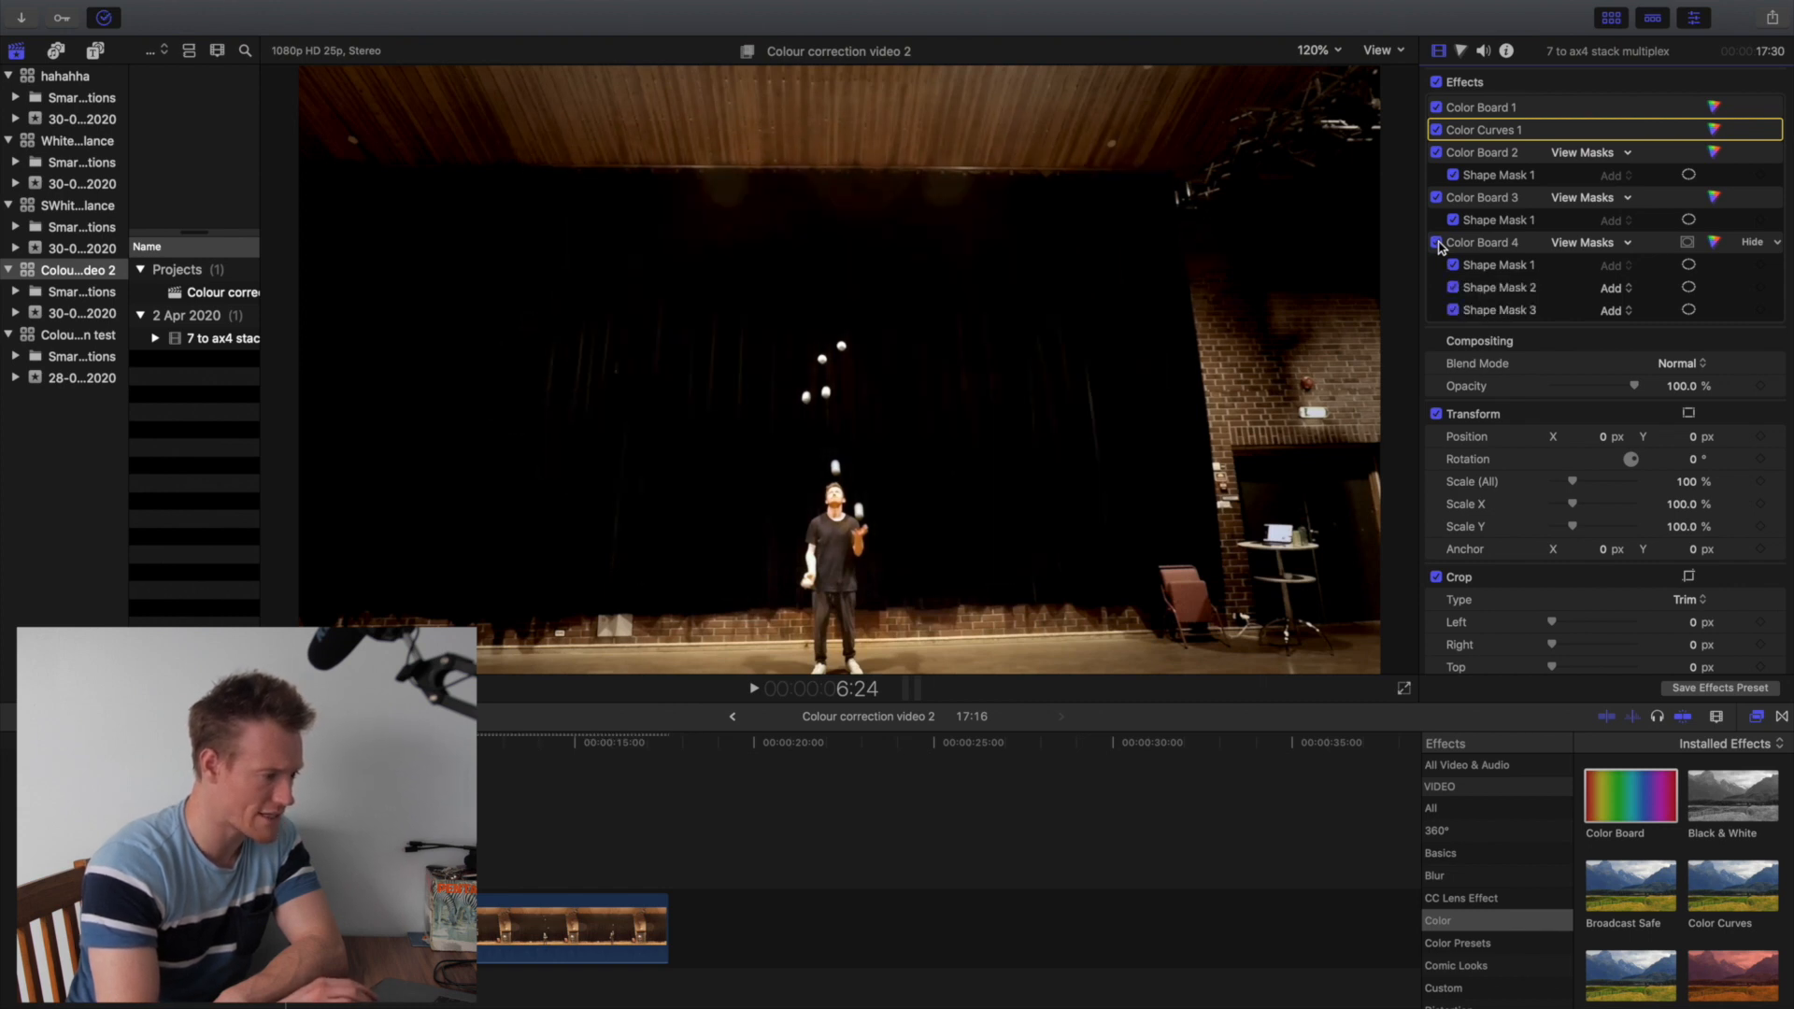
Step: Toggle all effects off and on to compare the original clip with the full correction
click(1438, 83)
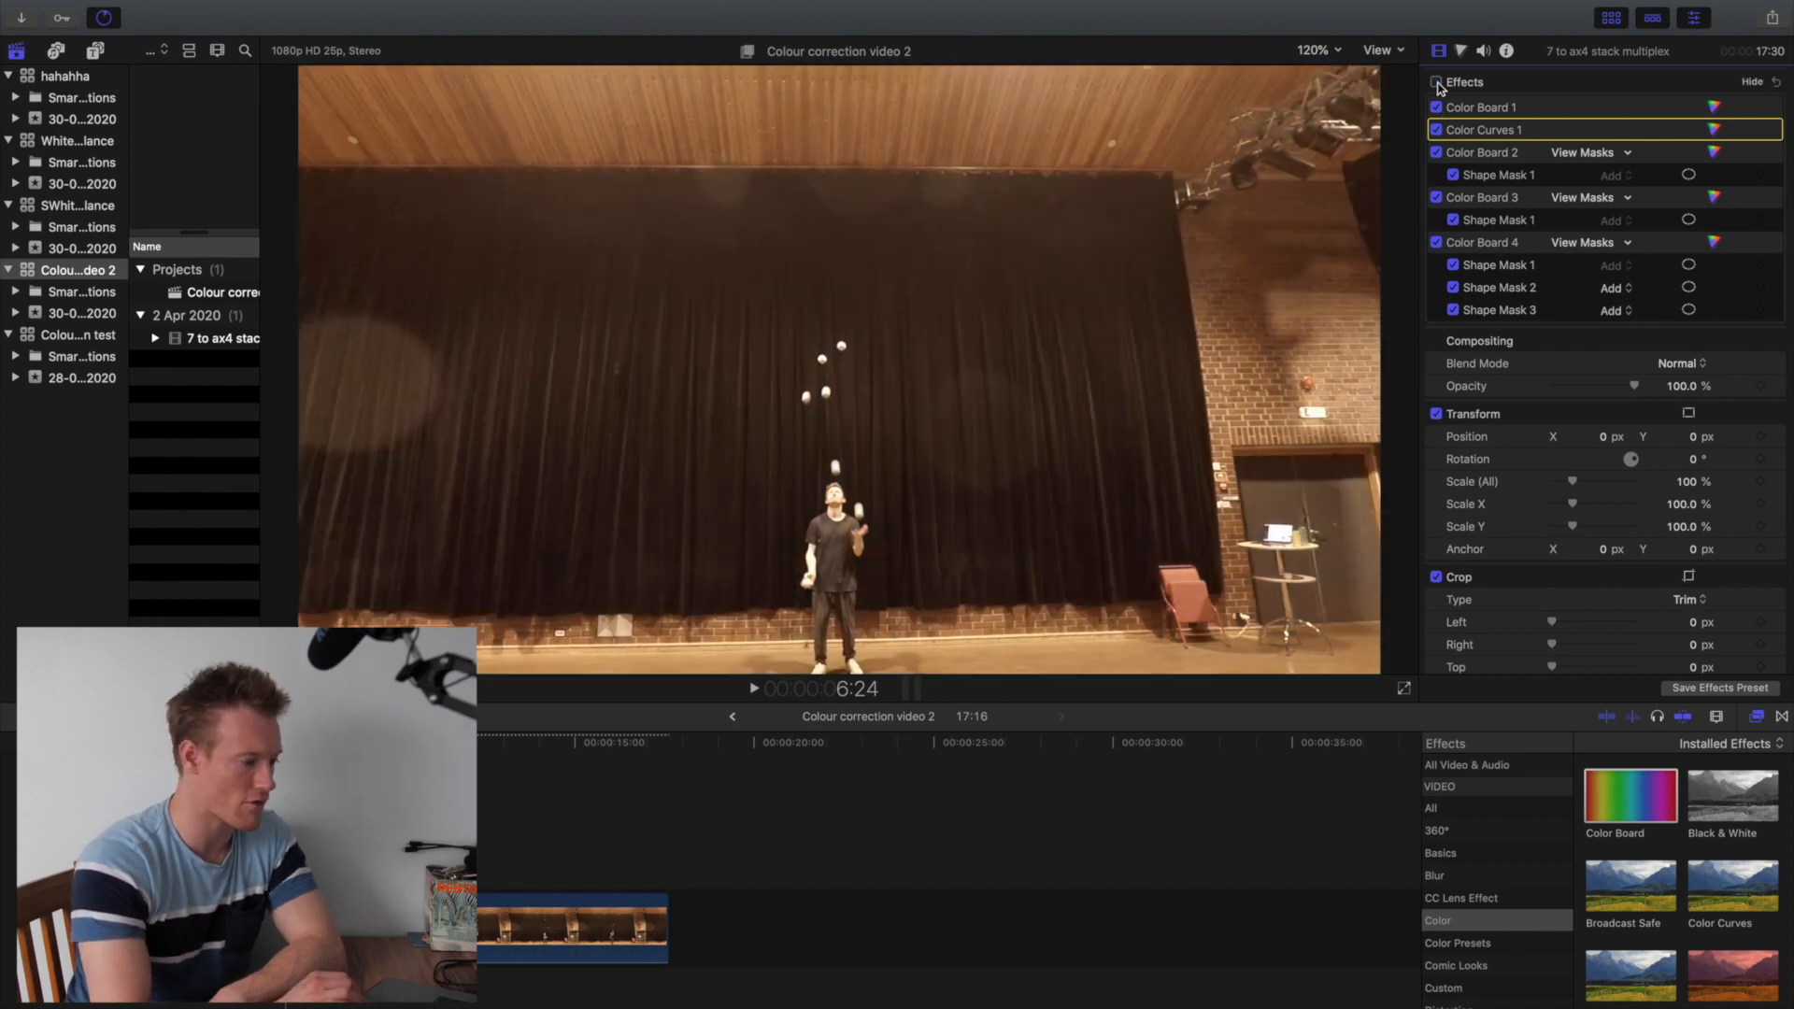
click(1437, 83)
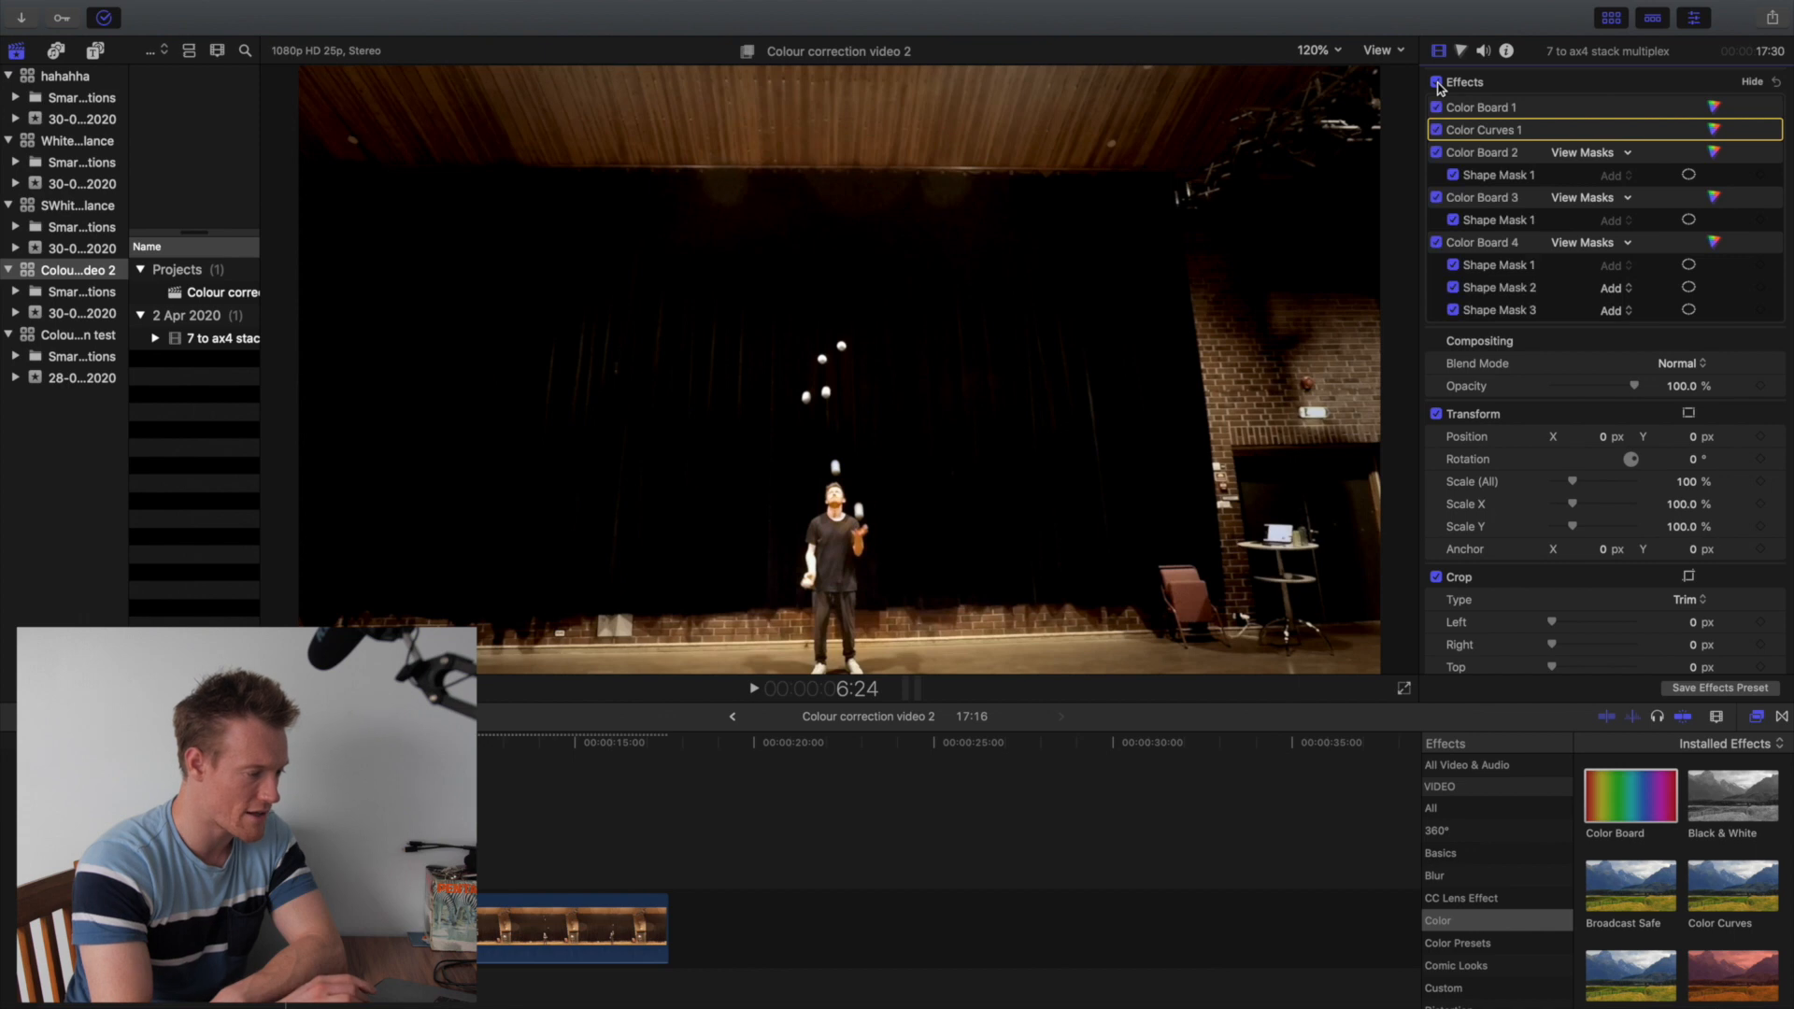
click(1437, 83)
click(1437, 83)
click(1437, 83)
click(1437, 83)
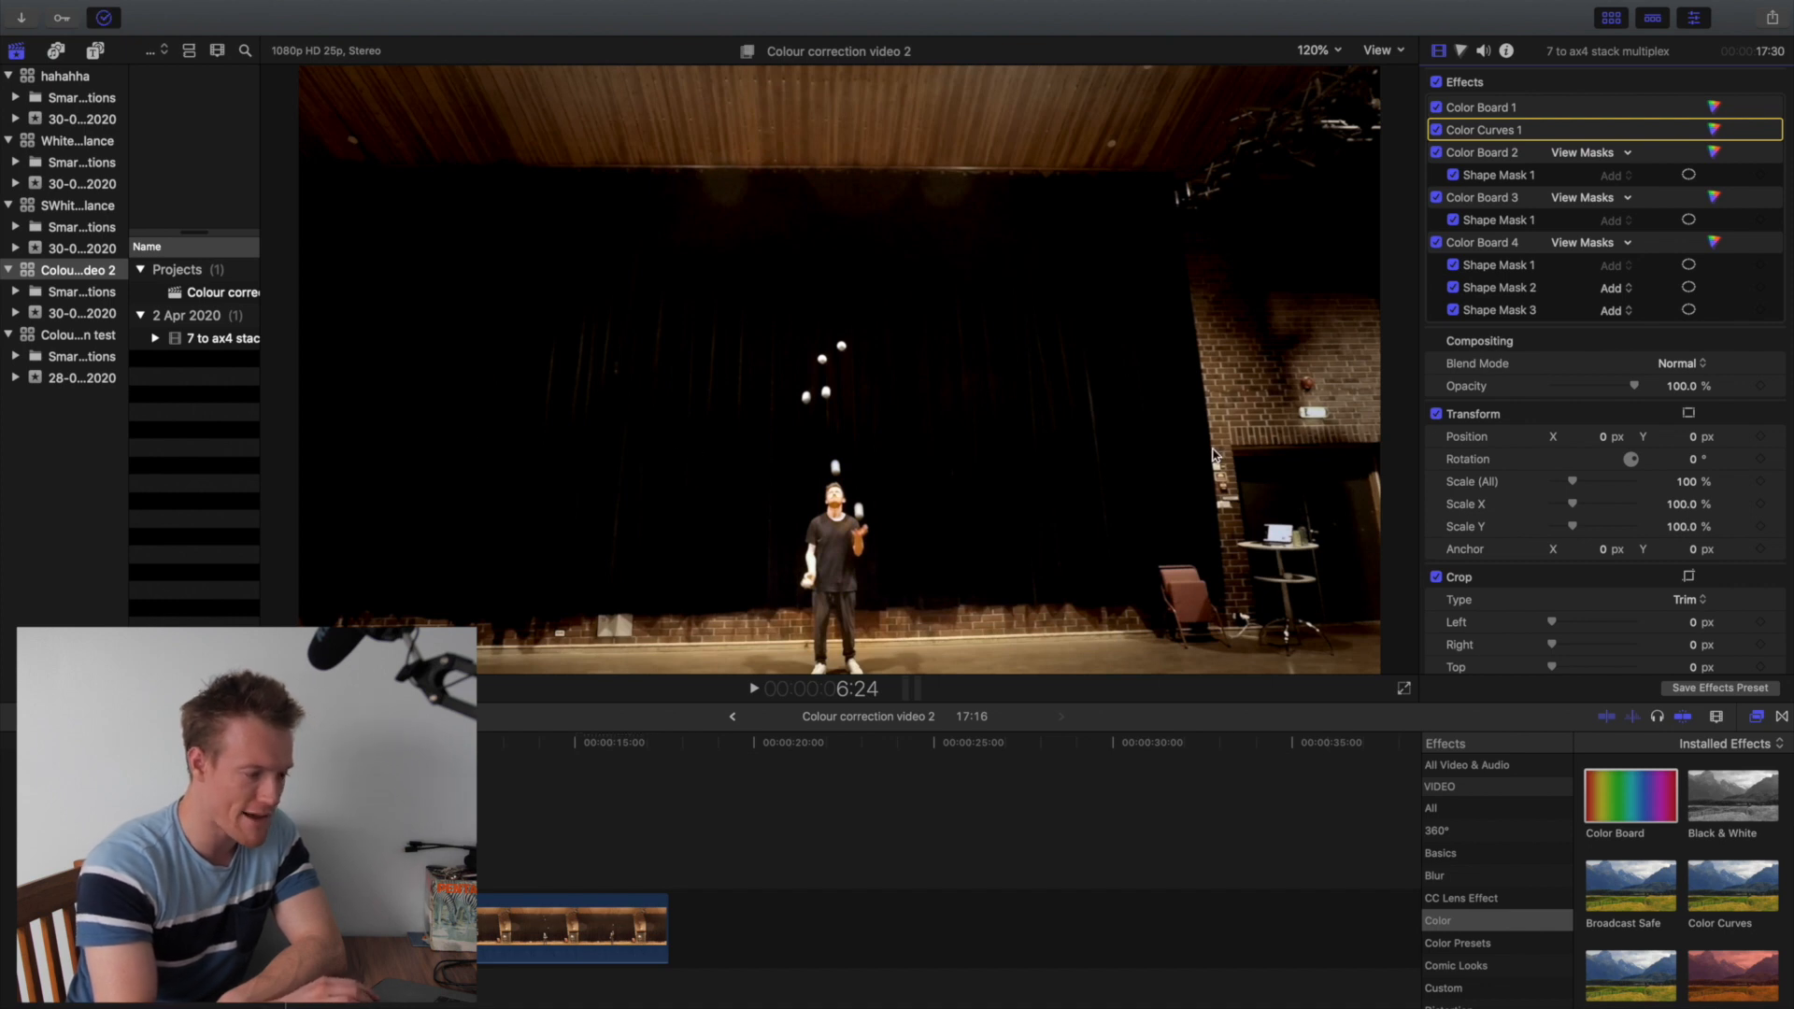
Step: Apply the Shape Mask effect to the juggling clip
scroll(1472, 968, down, 3)
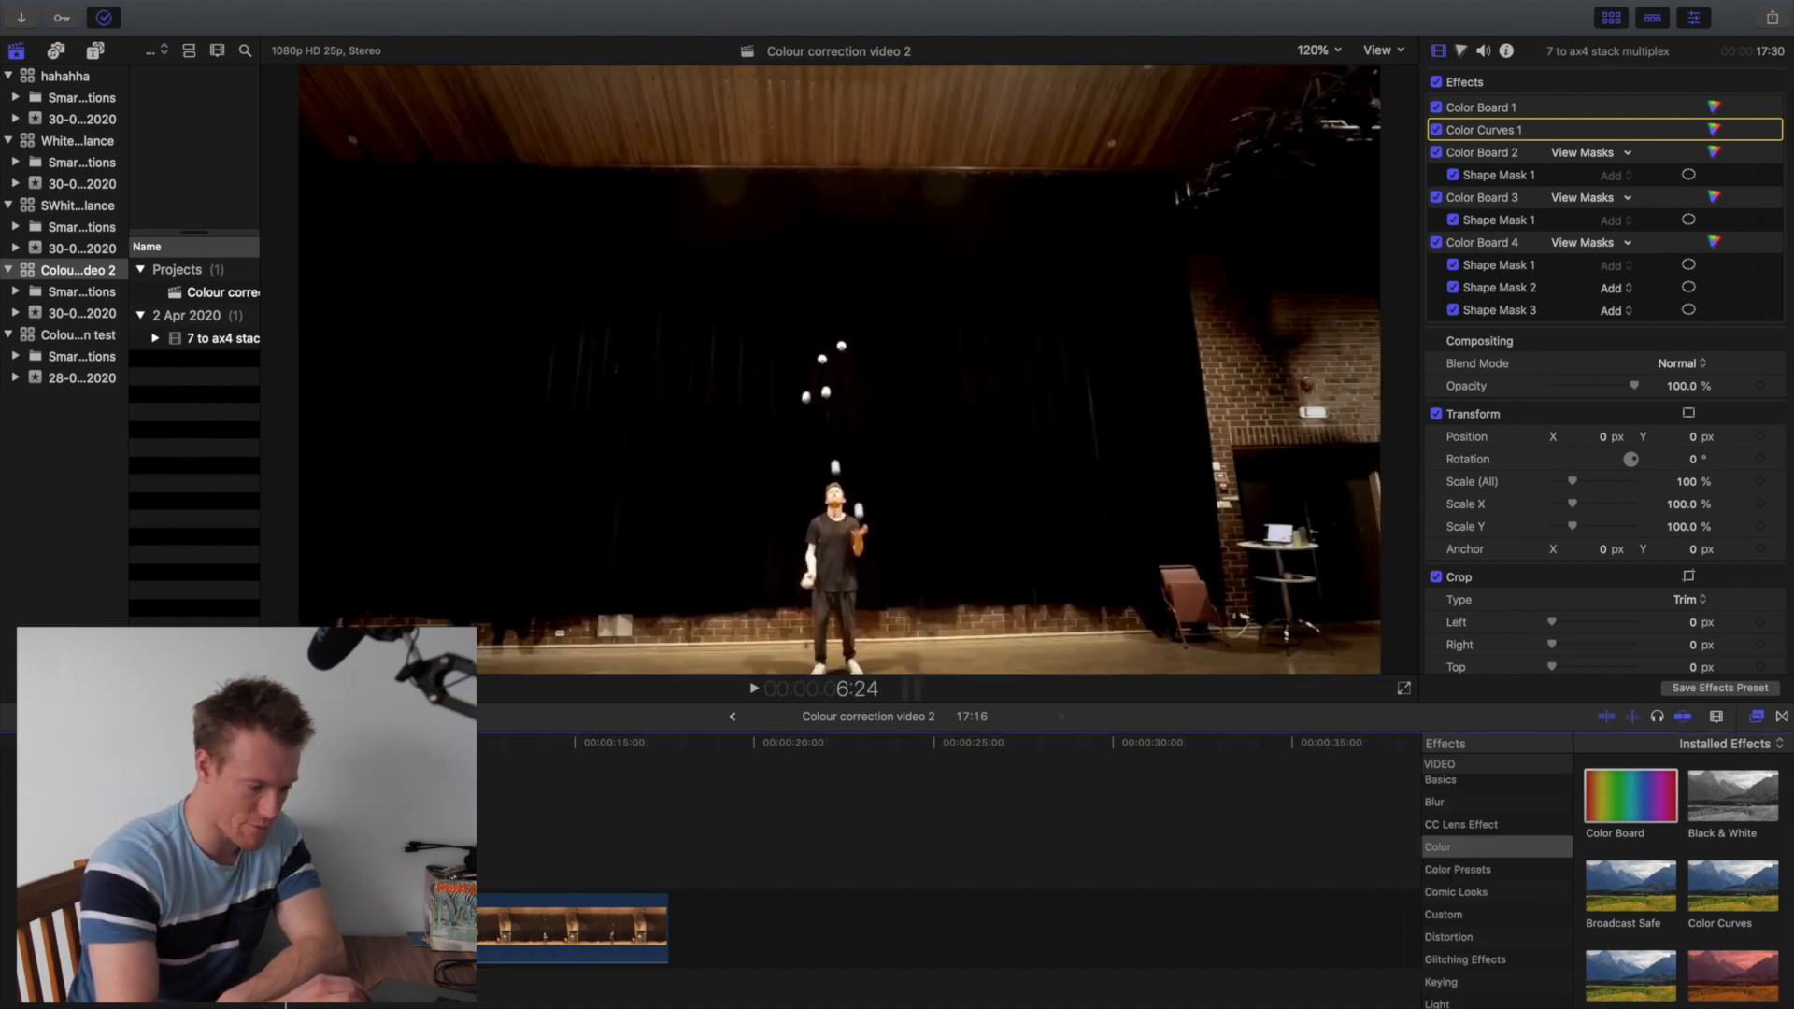
click(1447, 1008)
drag(1735, 895, 513, 957)
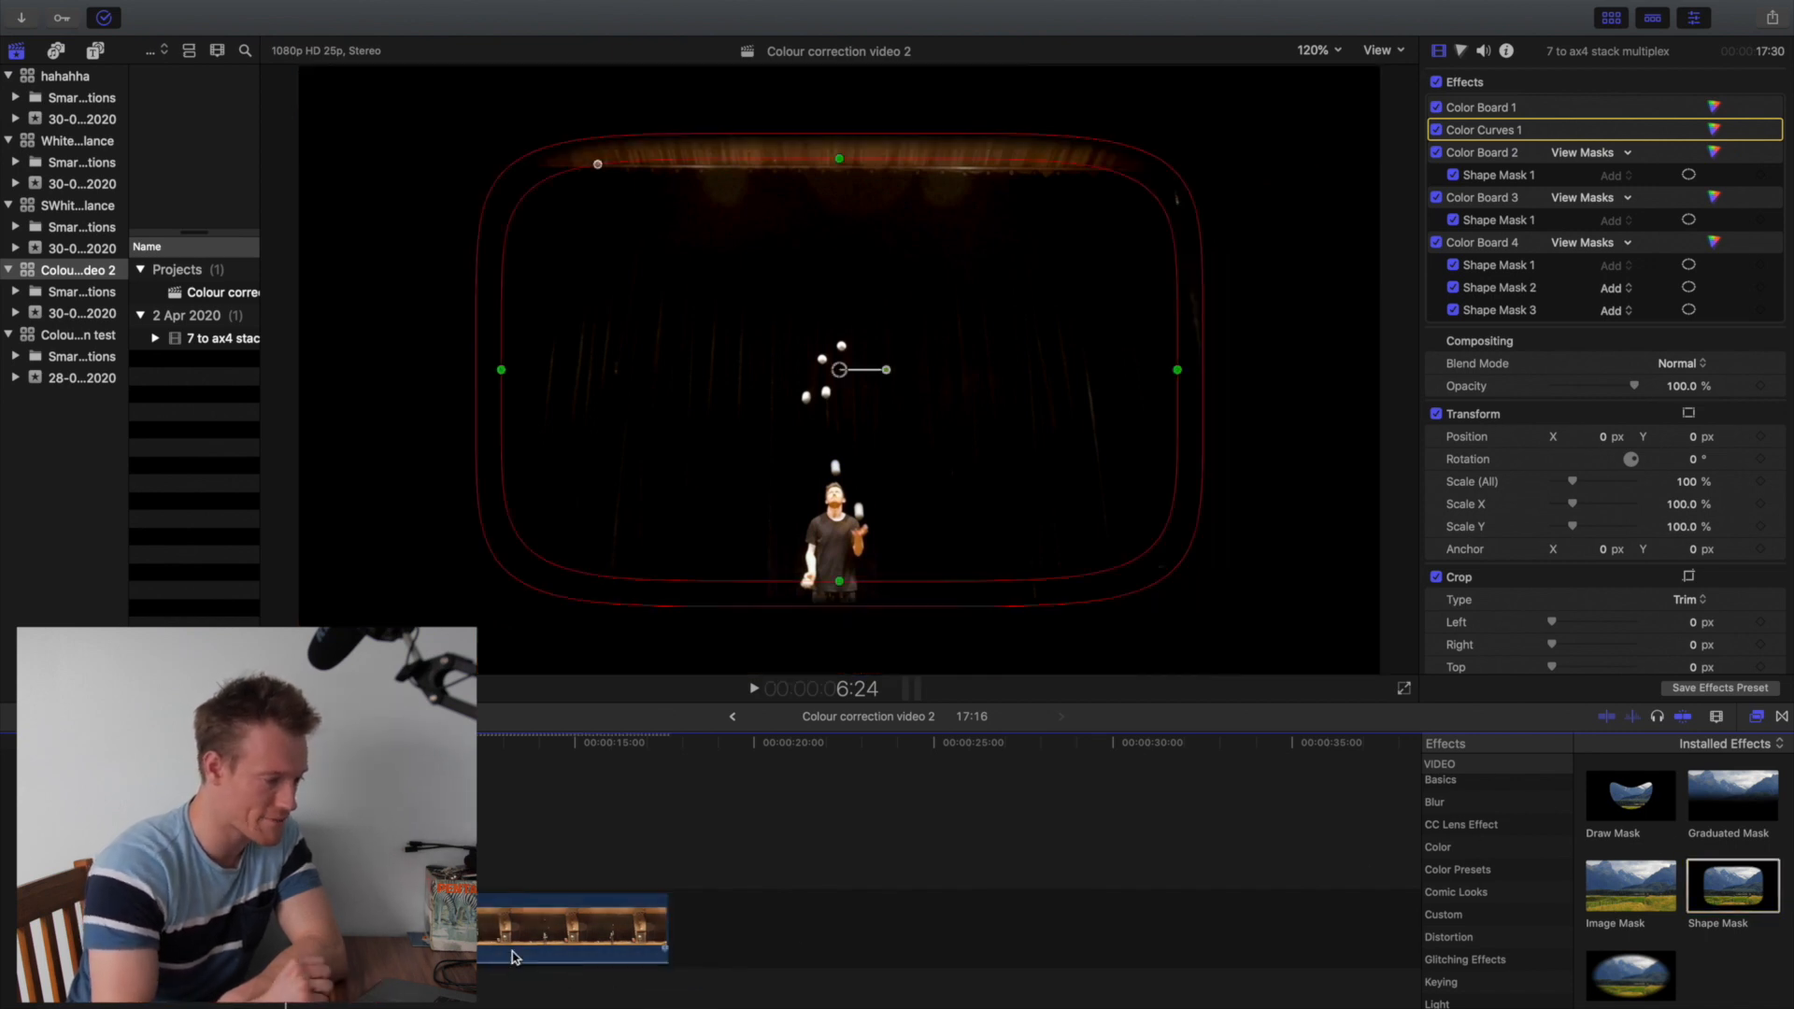
Step: Position the Shape Mask over the brick wall and table beside the curtain, with radius about 642 and feather about 282
drag(839, 372, 801, 526)
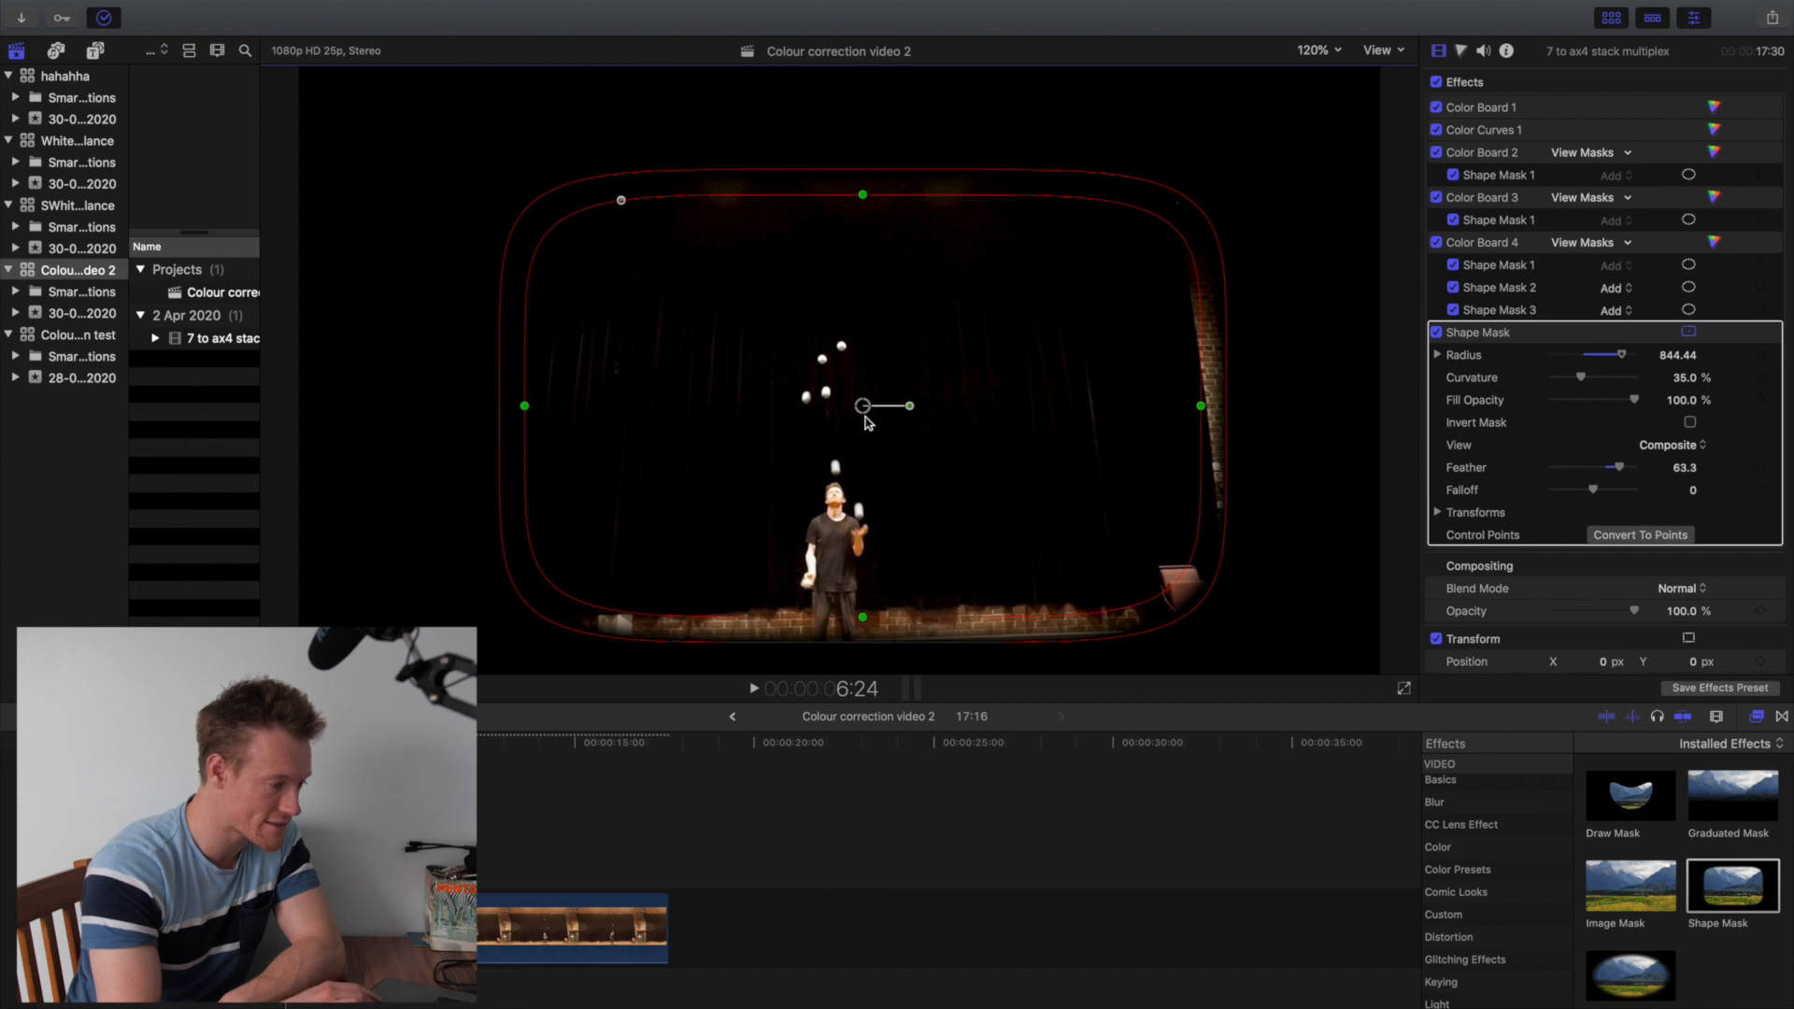
drag(862, 406, 1435, 395)
drag(803, 415, 551, 458)
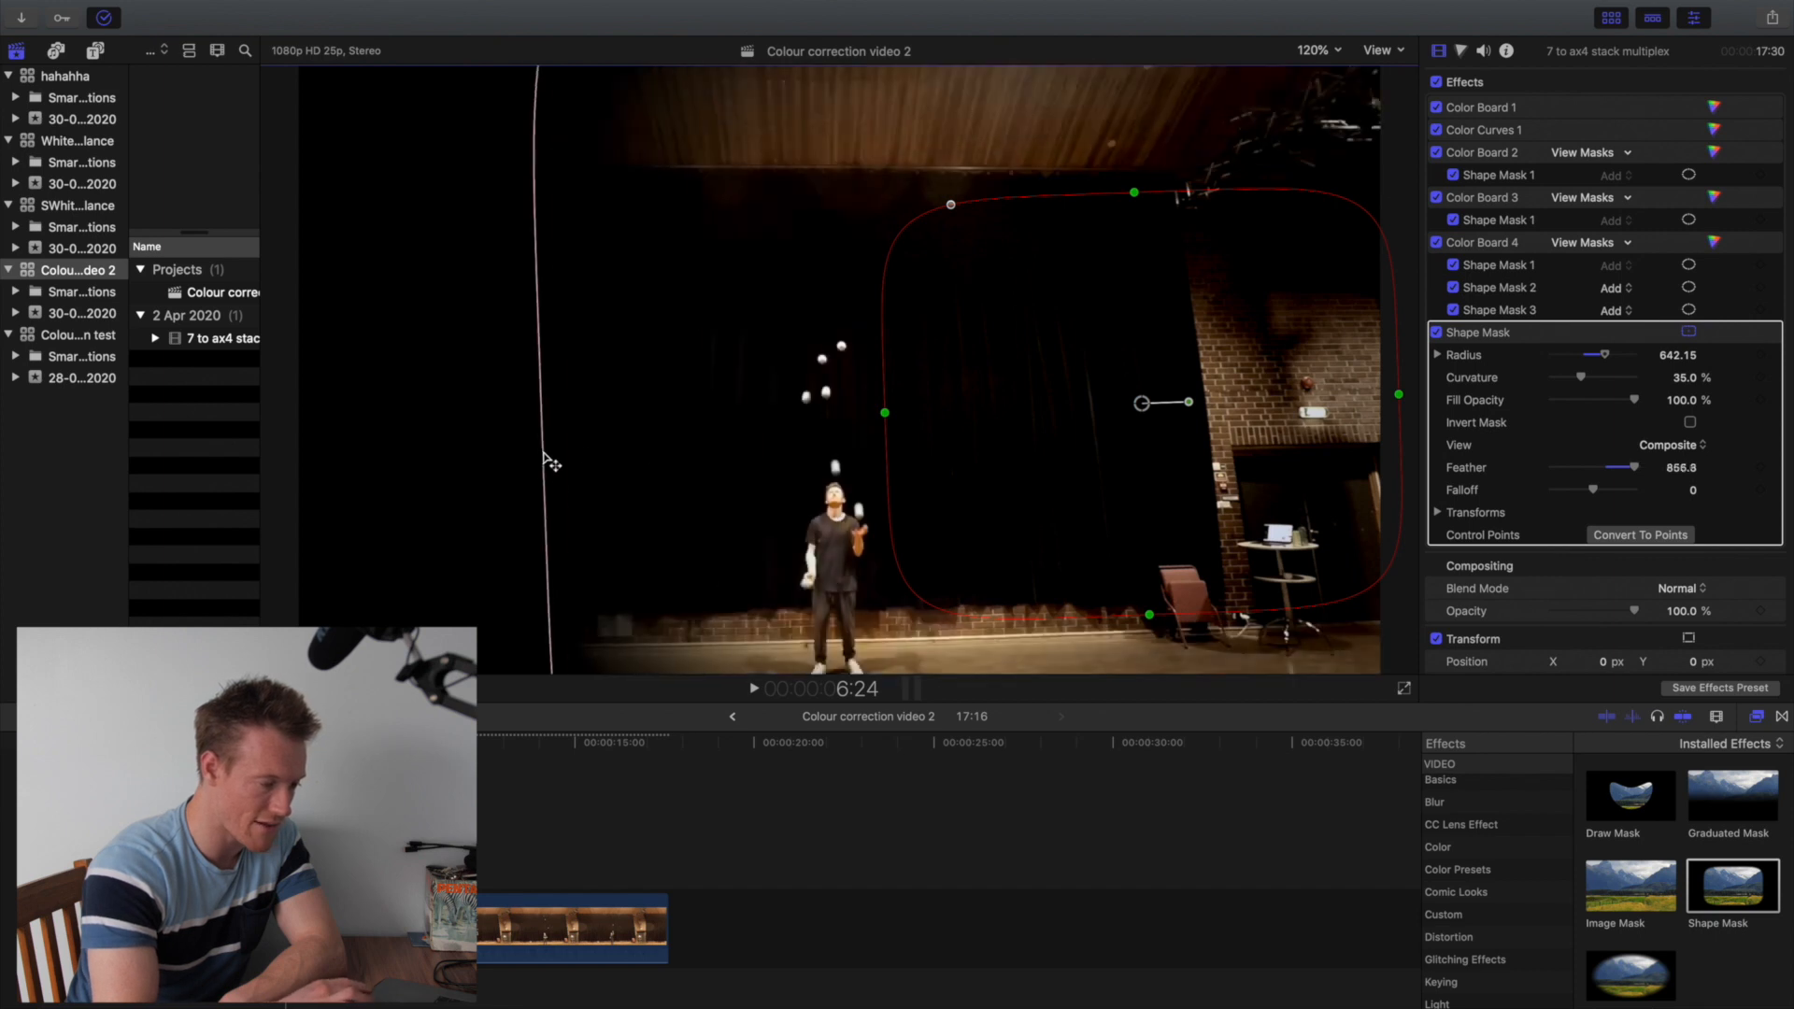
drag(1142, 402, 1396, 382)
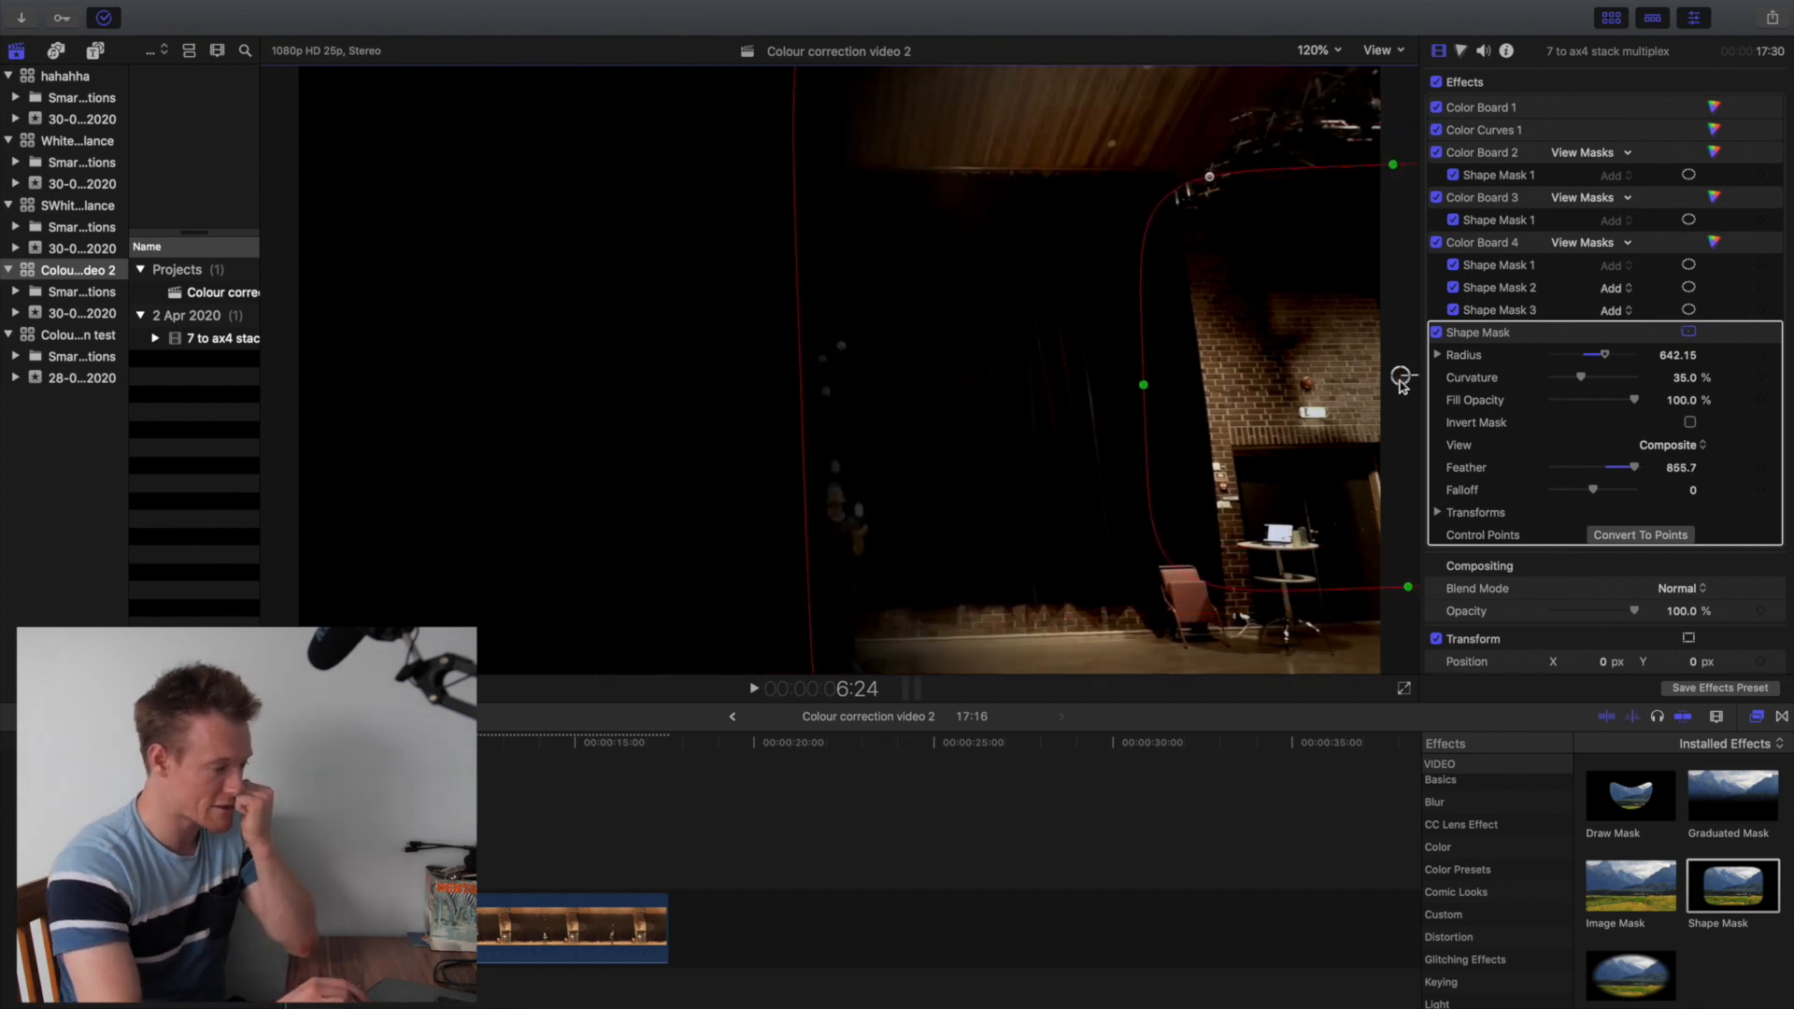
drag(805, 549, 1072, 542)
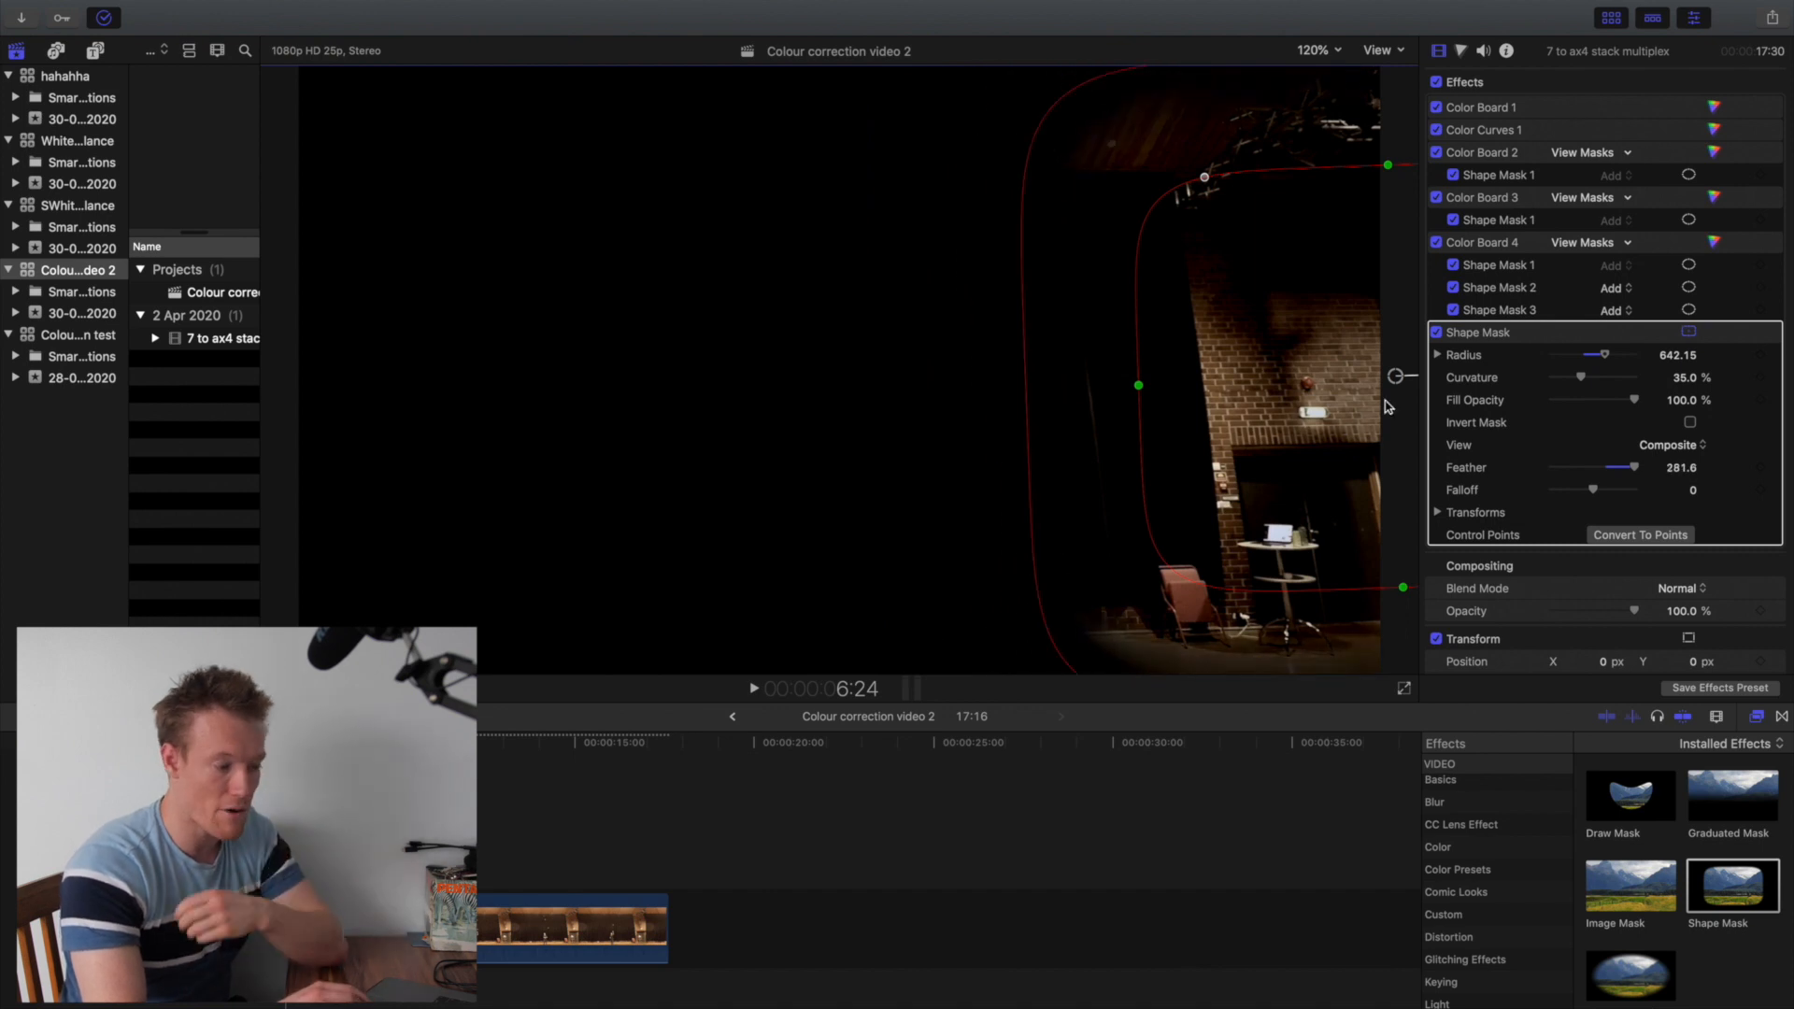
drag(1395, 376, 1399, 373)
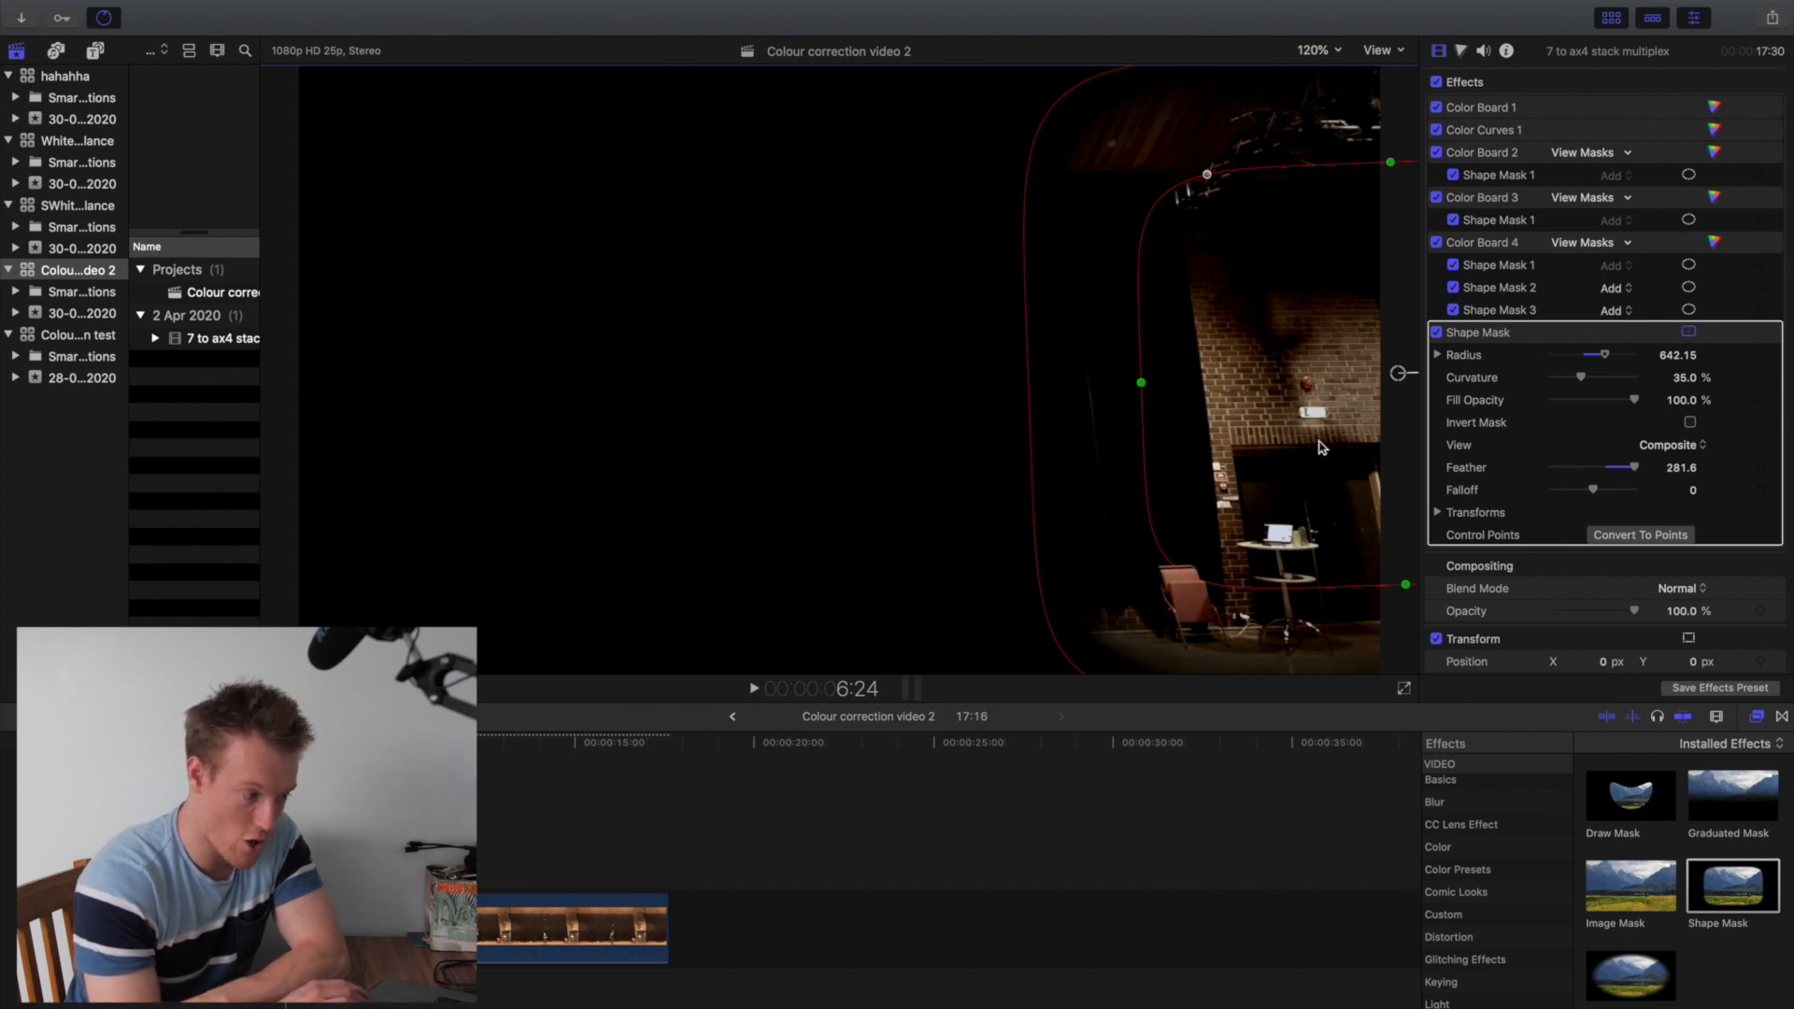
Step: Invert the Shape Mask to hide the brick wall area and stretch the mask taller
click(1692, 424)
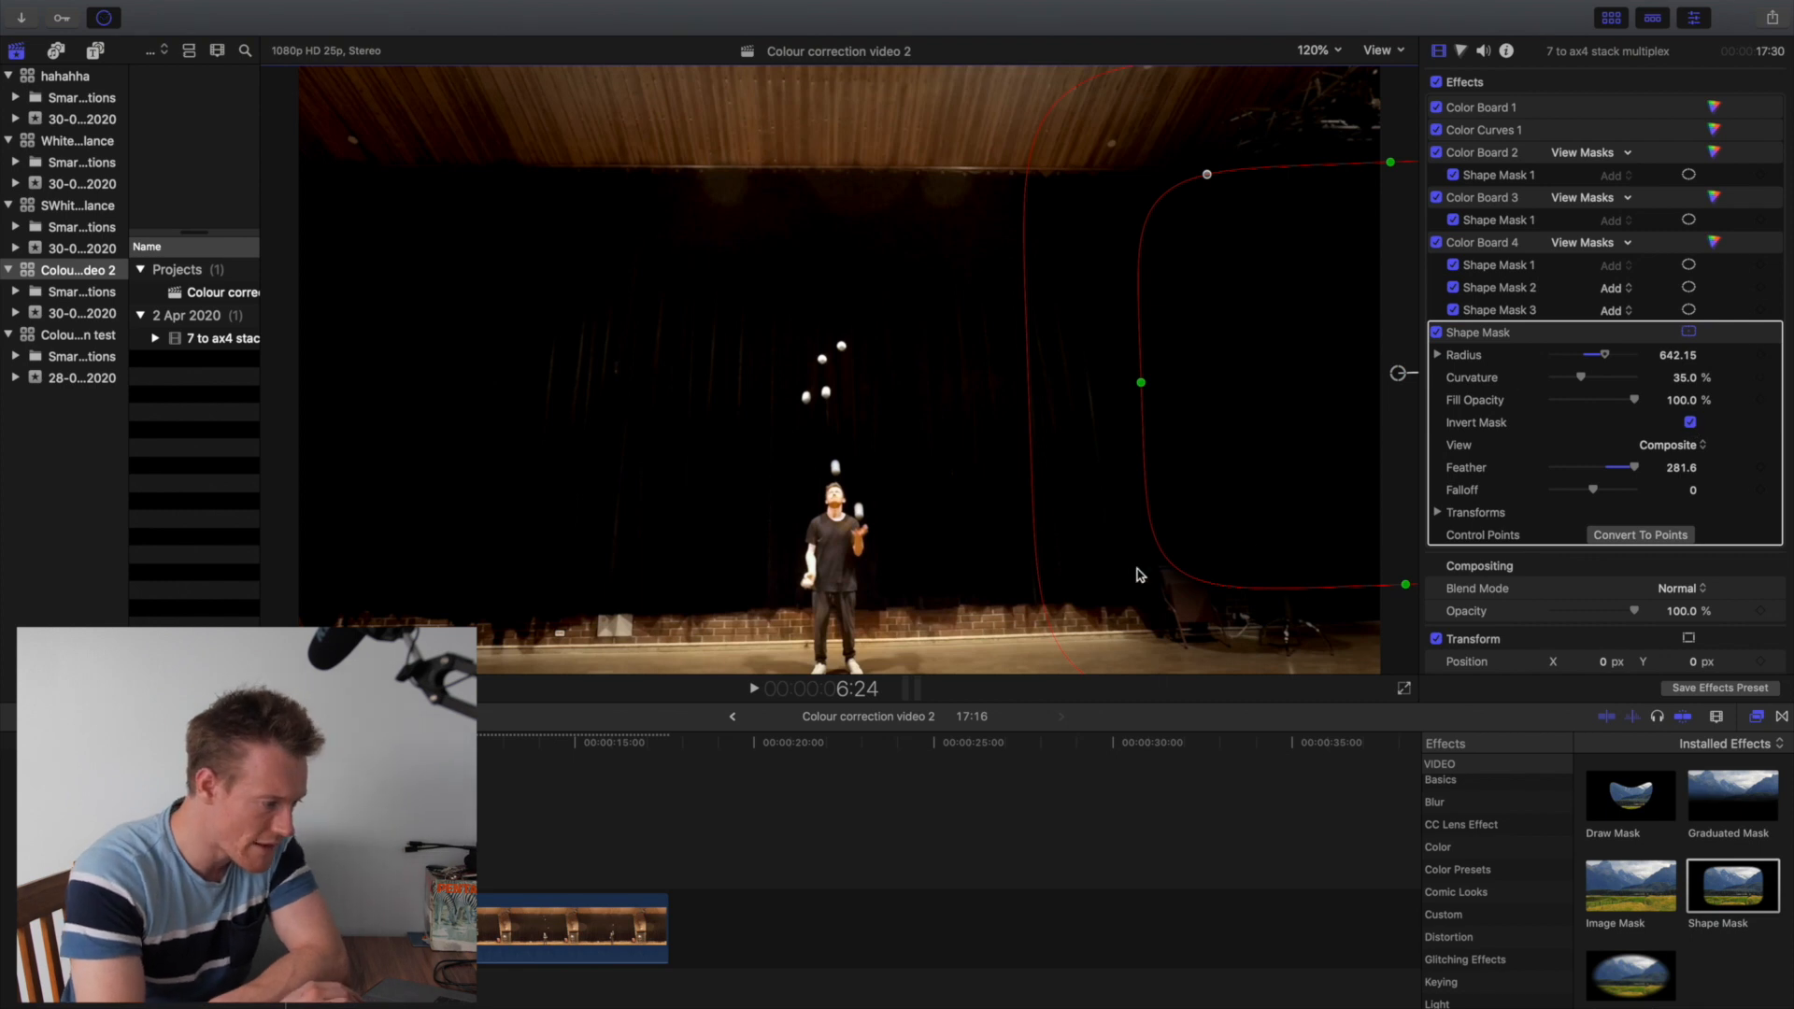
drag(1392, 166, 1397, 126)
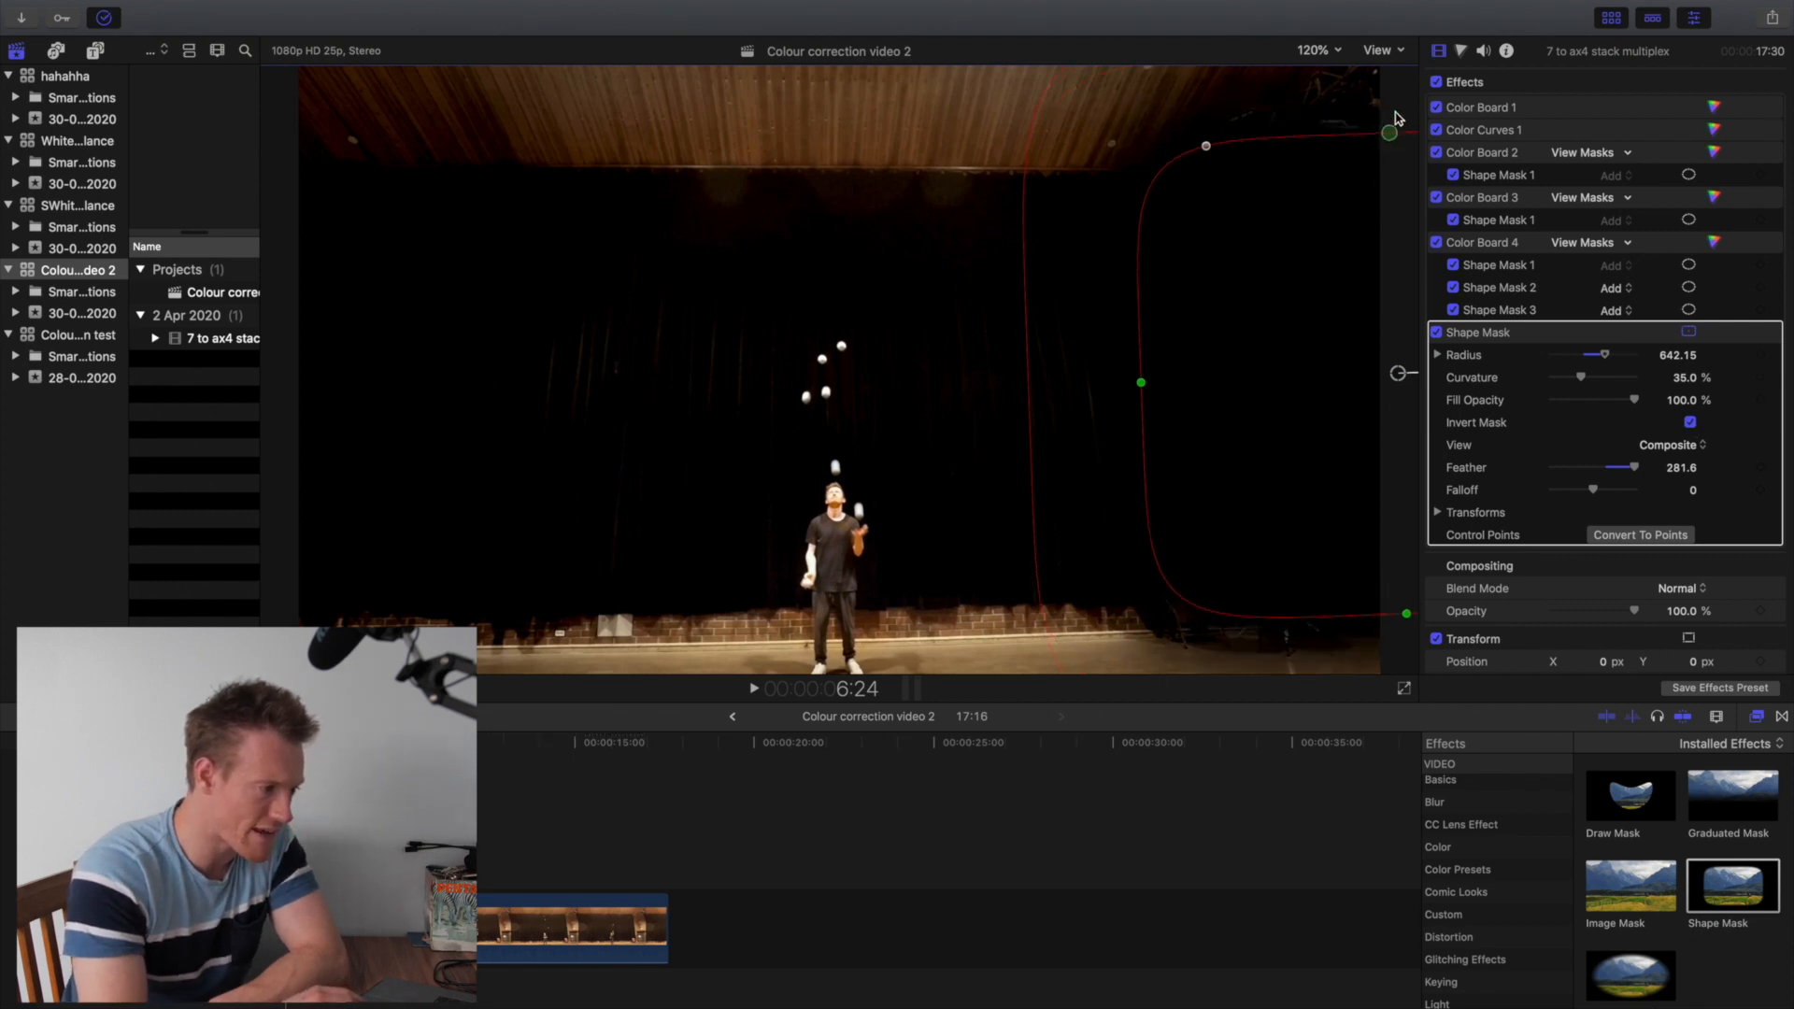
Step: Reposition the inverted Shape Mask over the brick wall beside the curtain and widen its feather to about 656
drag(1225, 288, 1289, 292)
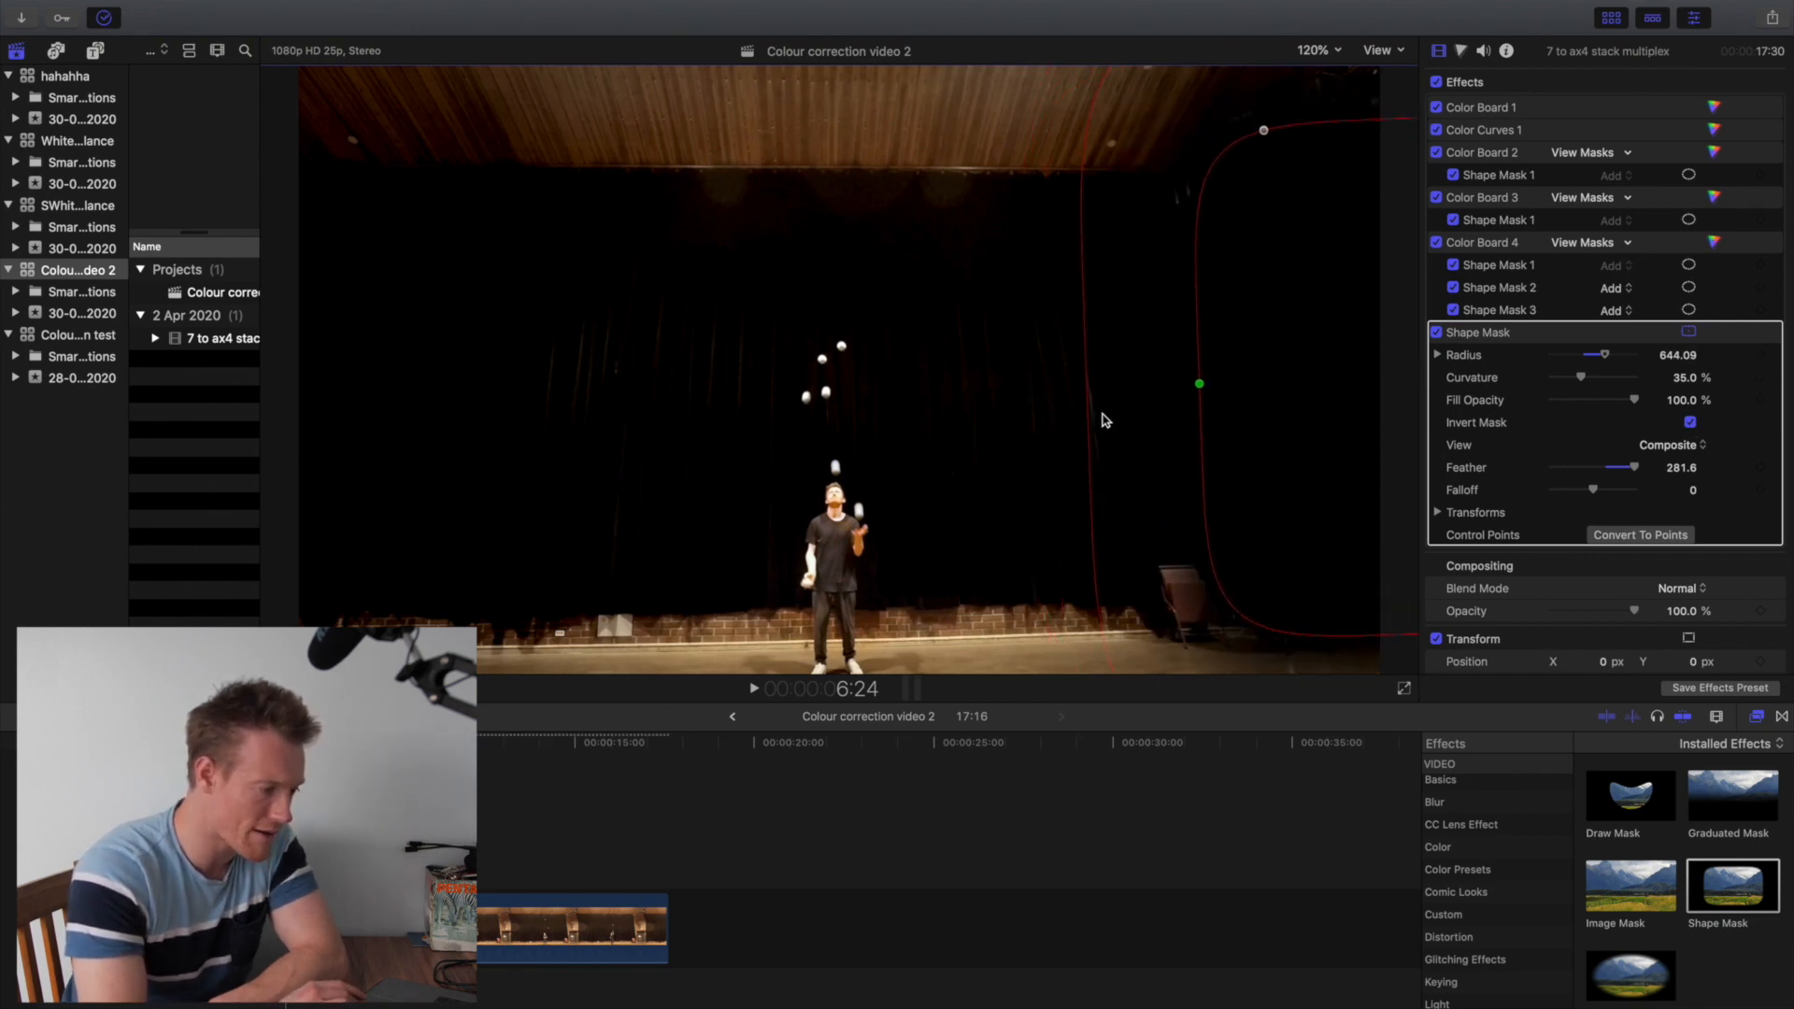
drag(1086, 425, 936, 446)
mouse_move(1341, 399)
mouse_down()
mouse_move(1302, 396)
mouse_move(1342, 398)
mouse_move(1305, 396)
mouse_move(1324, 401)
mouse_up()
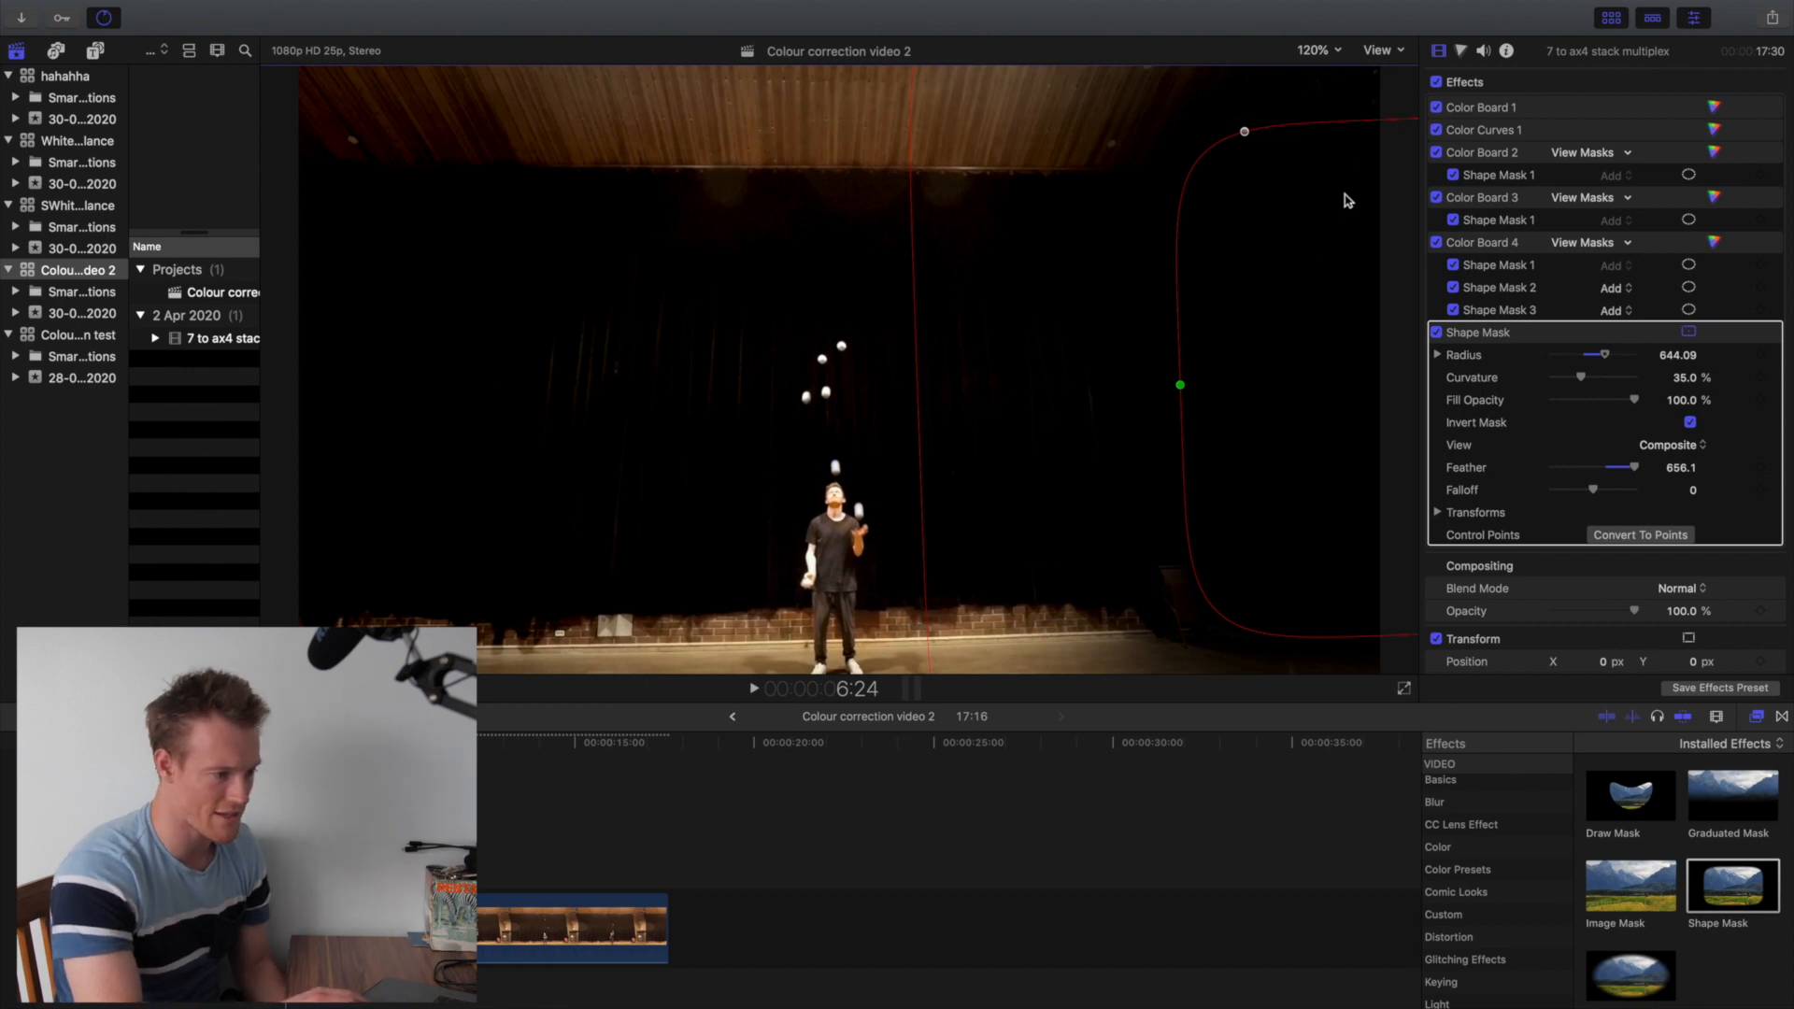
Step: Try moving the Shape Mask over the juggler, undo the moves and drag it back towards the brick wall
drag(1351, 168, 961, 207)
drag(1038, 161, 1385, 315)
key(super+z)
key(super+z)
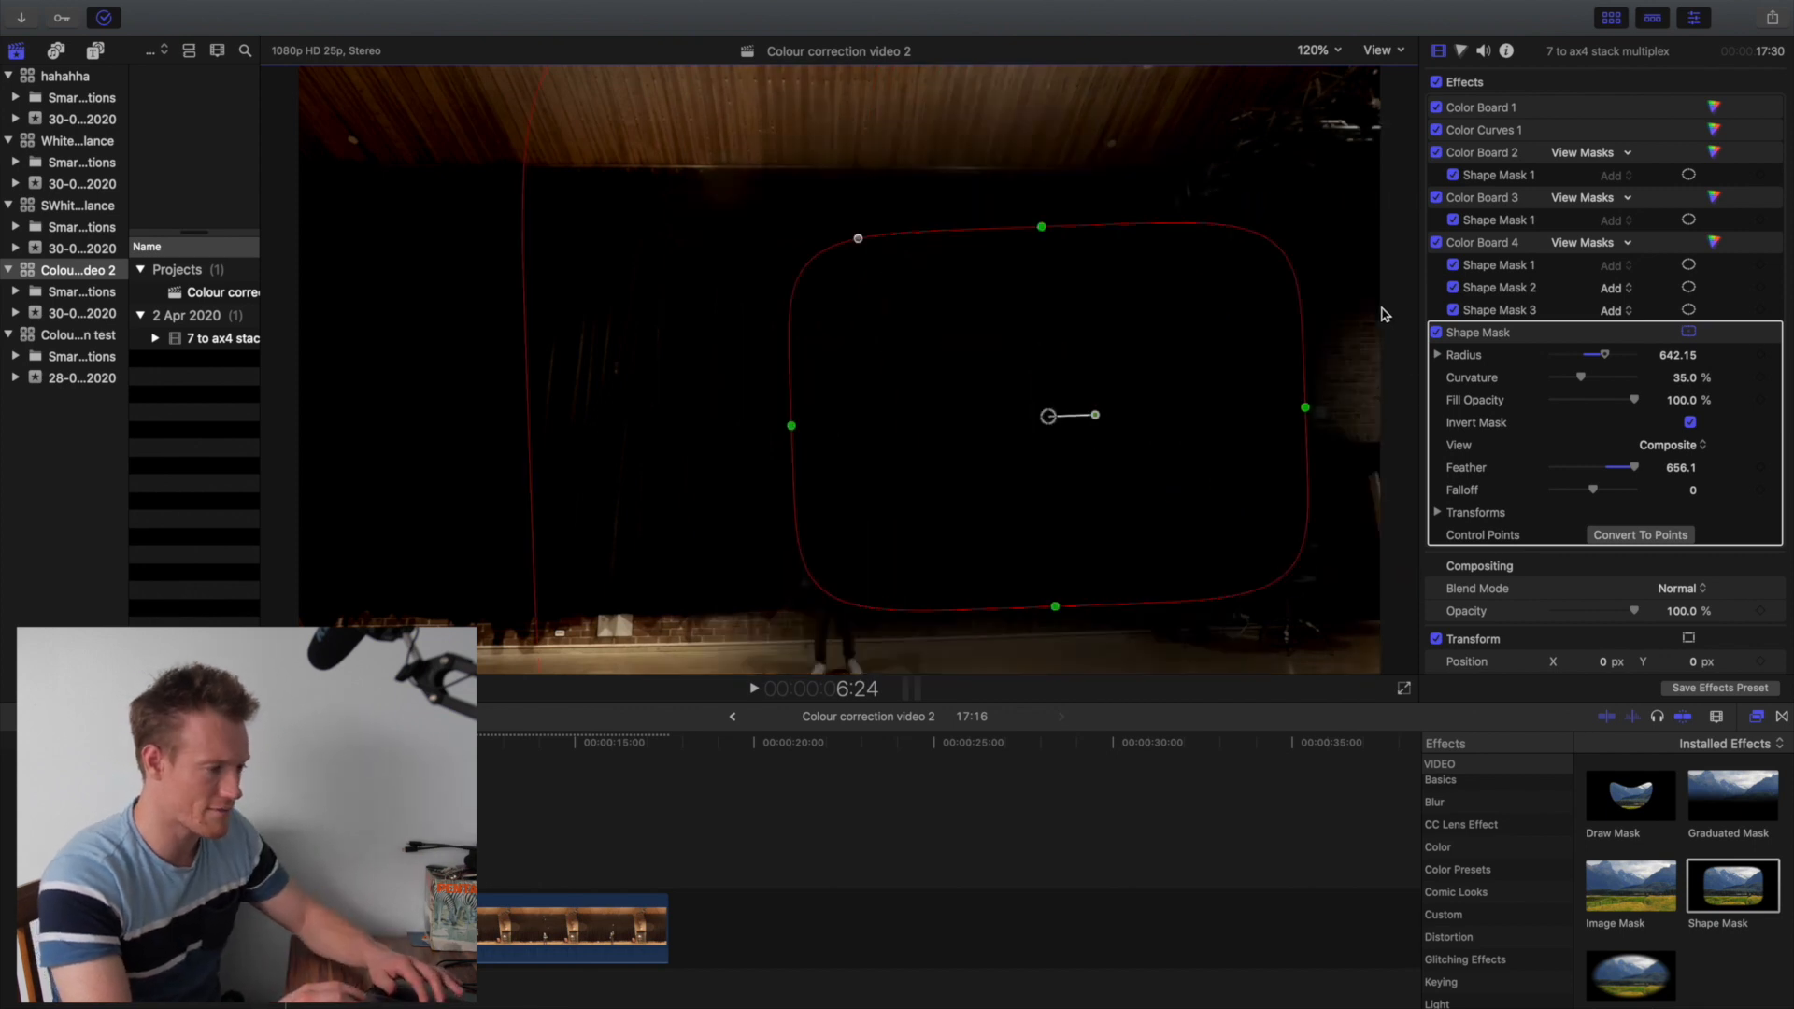
drag(1109, 308, 1495, 284)
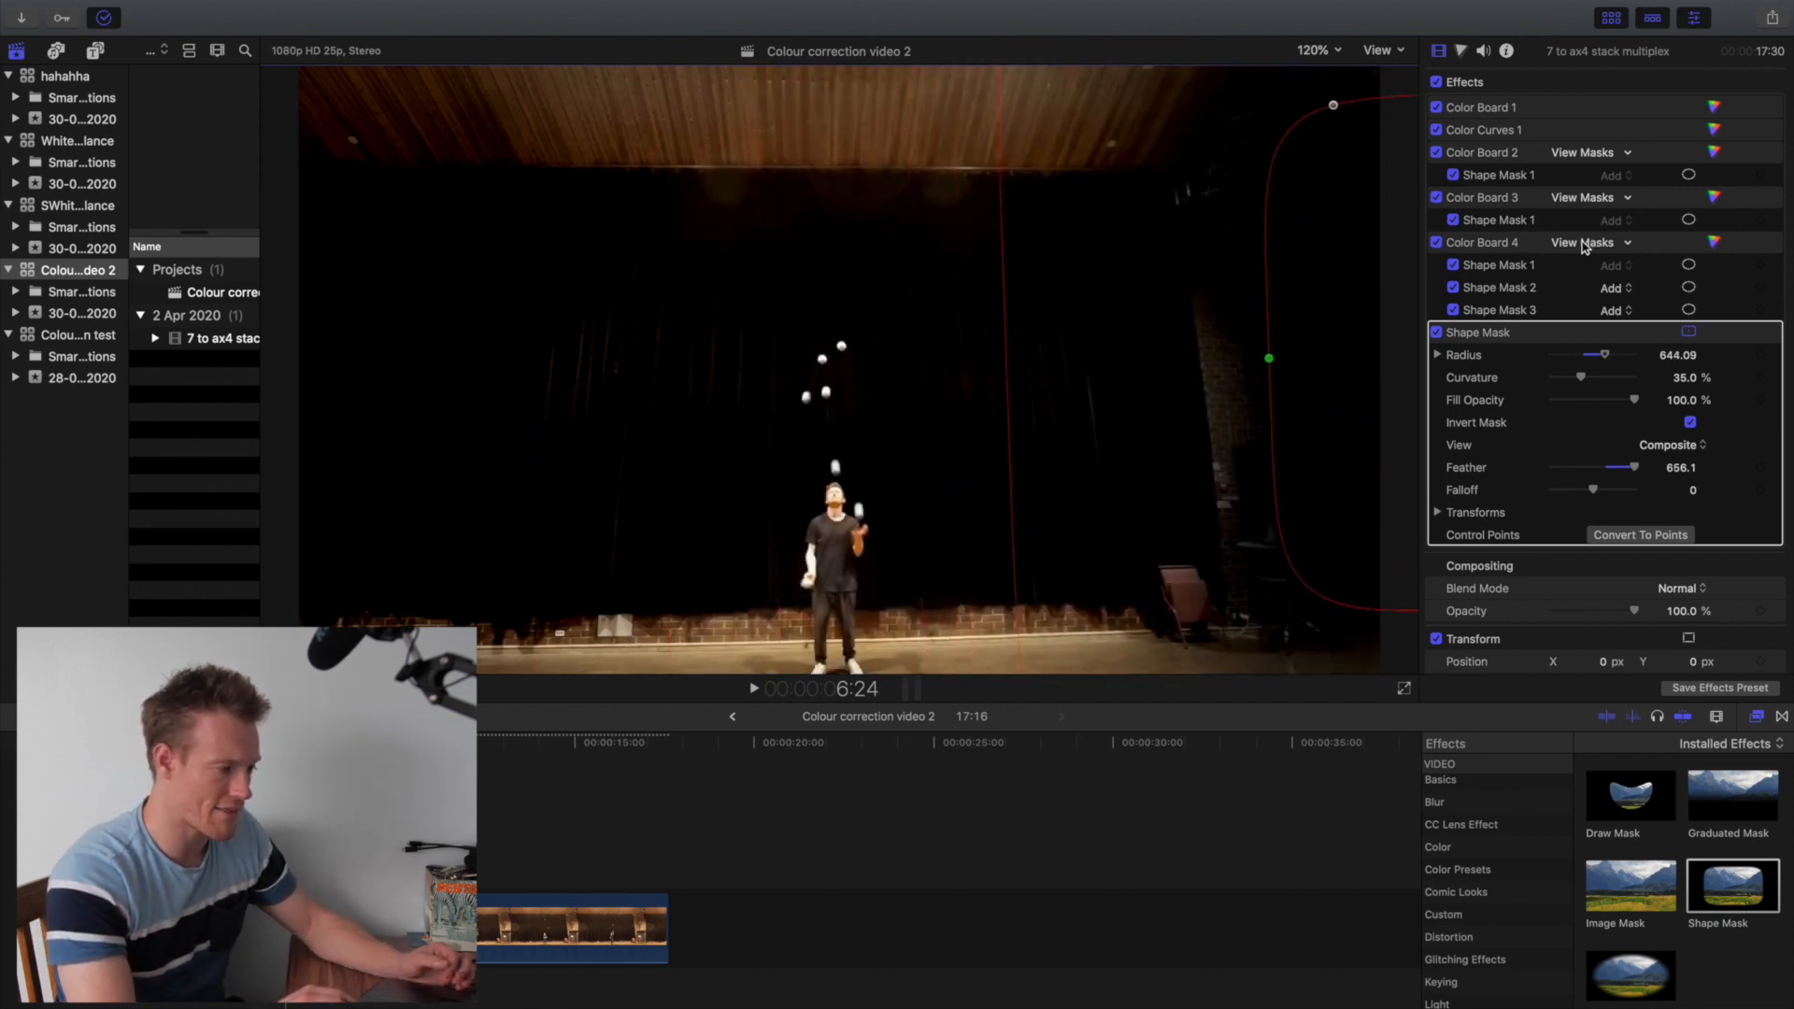
Step: Add a second inverted Shape Mask over the opposite wall, radius about 707 and feather about 695, and compare all effects off and on
drag(1726, 895, 607, 927)
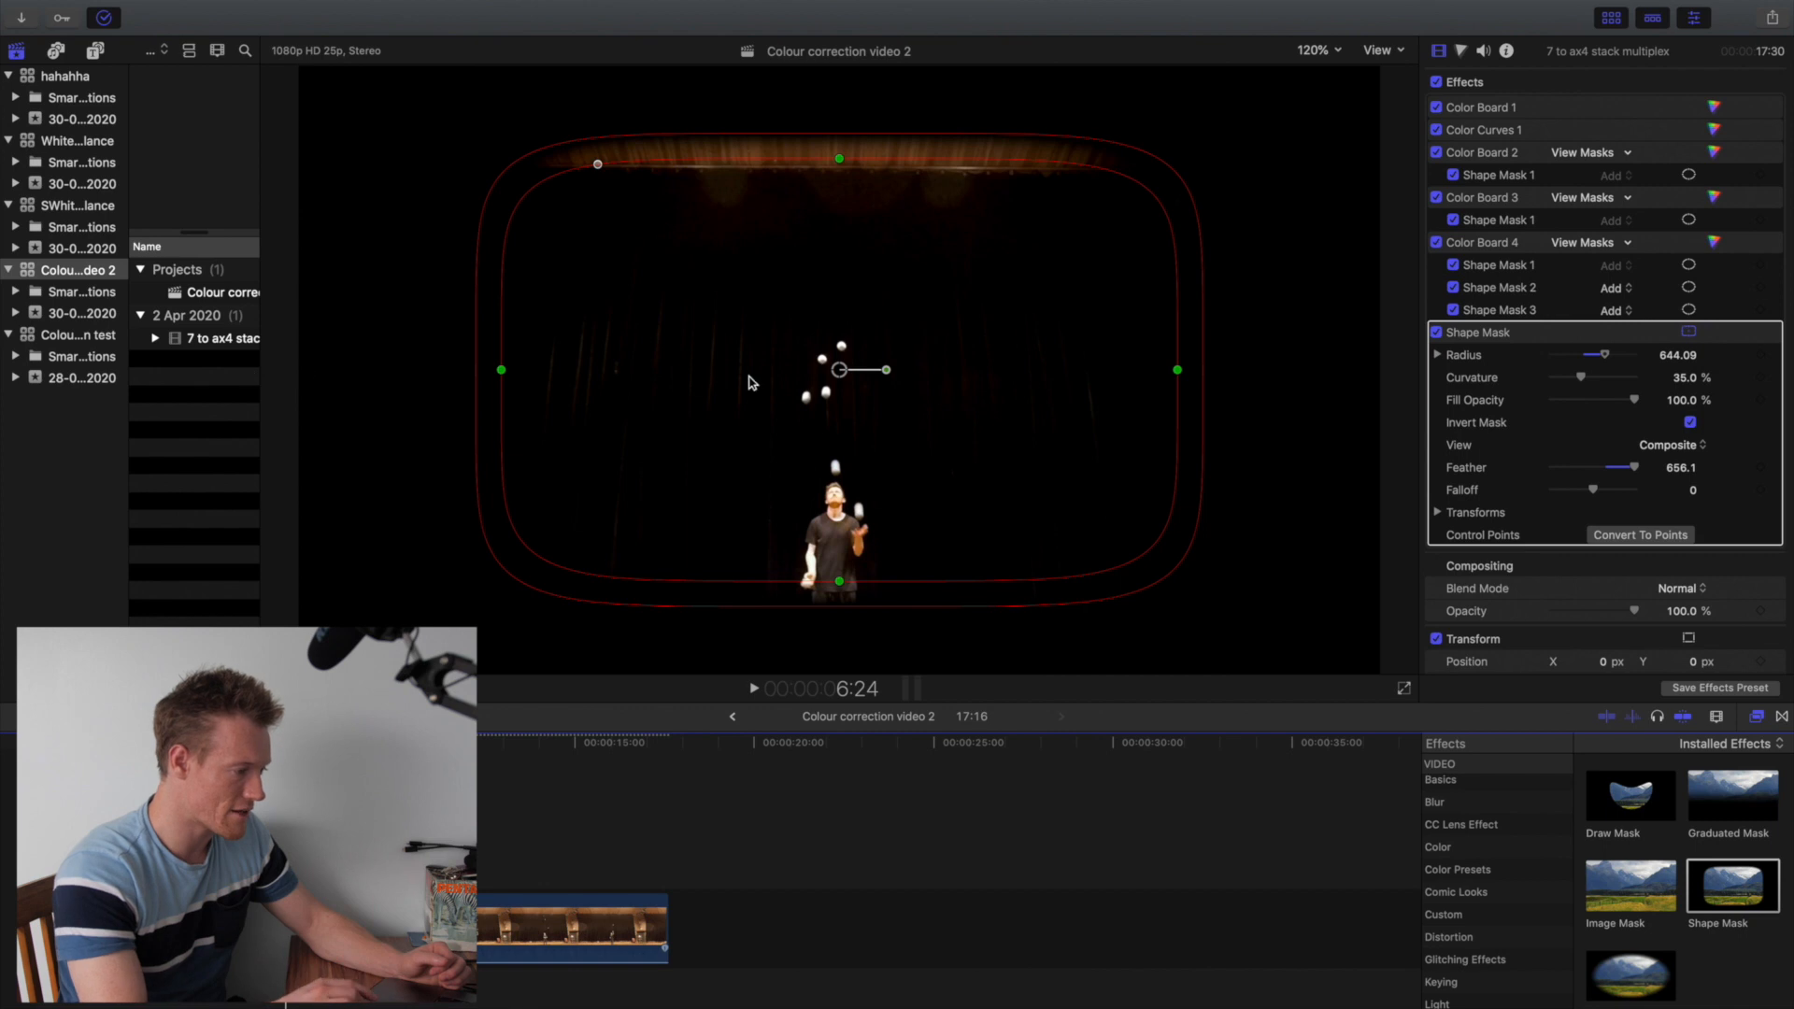
drag(741, 396, 302, 374)
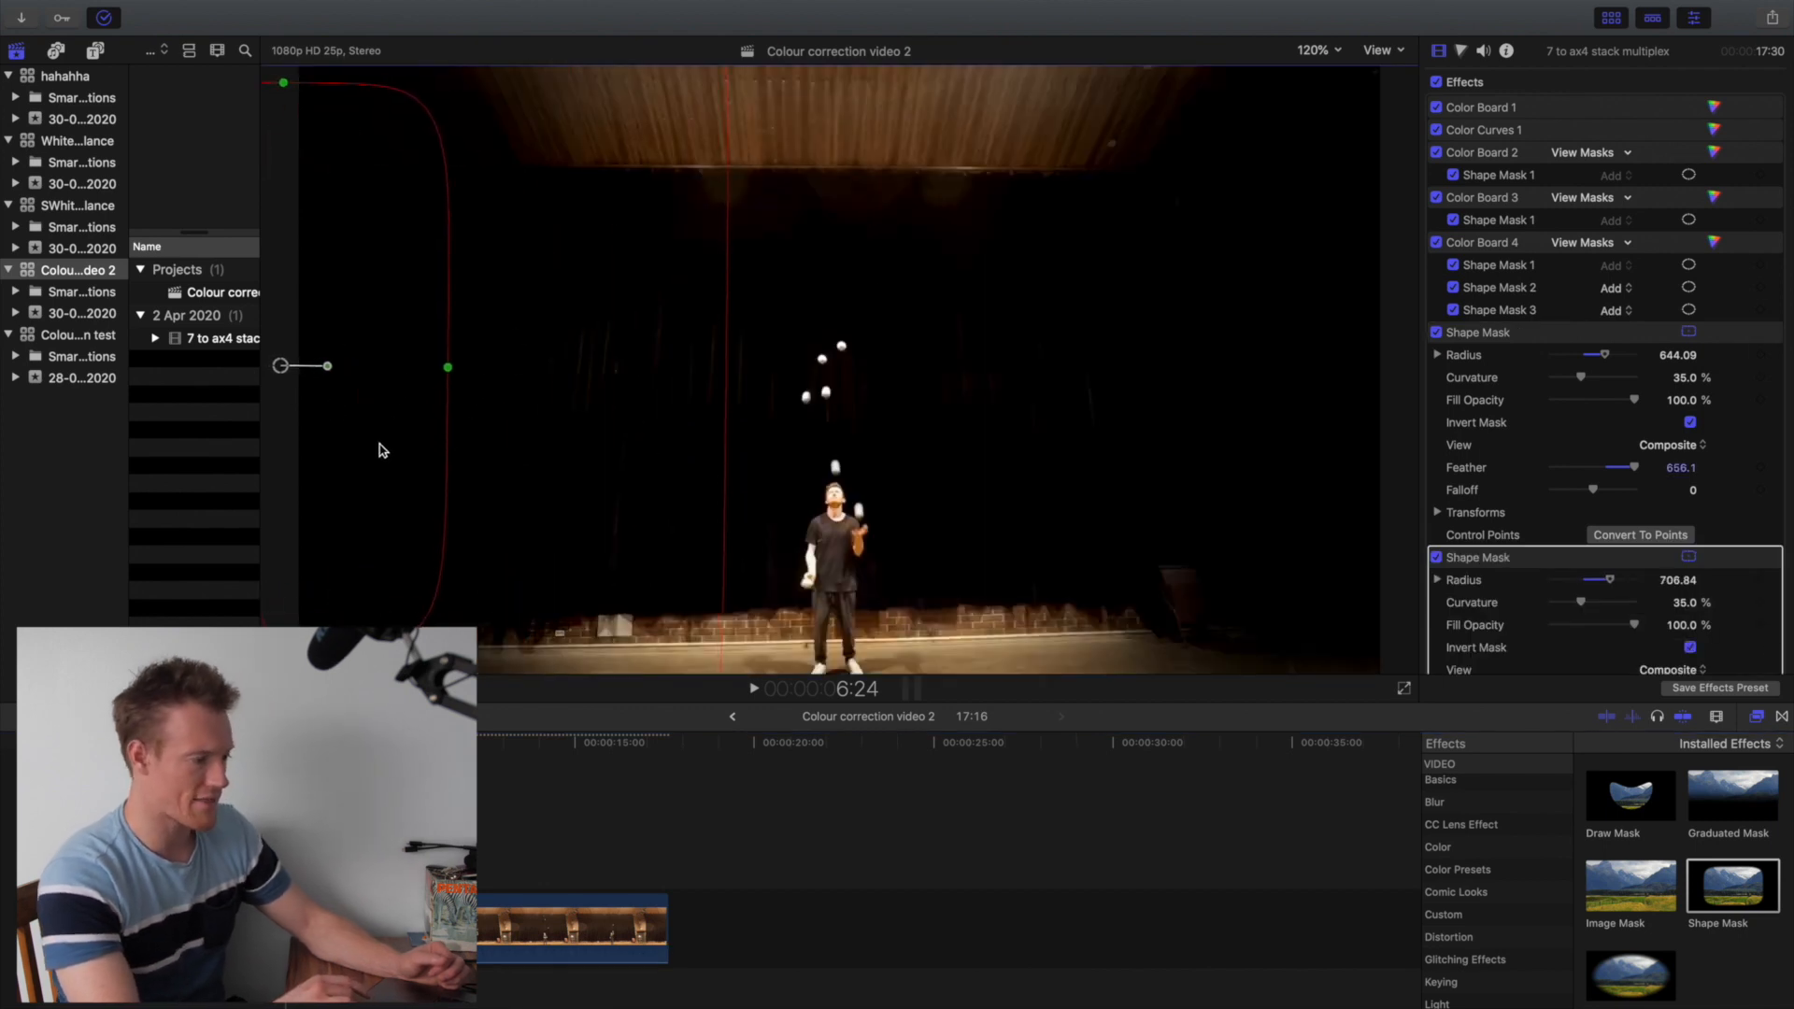
drag(379, 449, 378, 450)
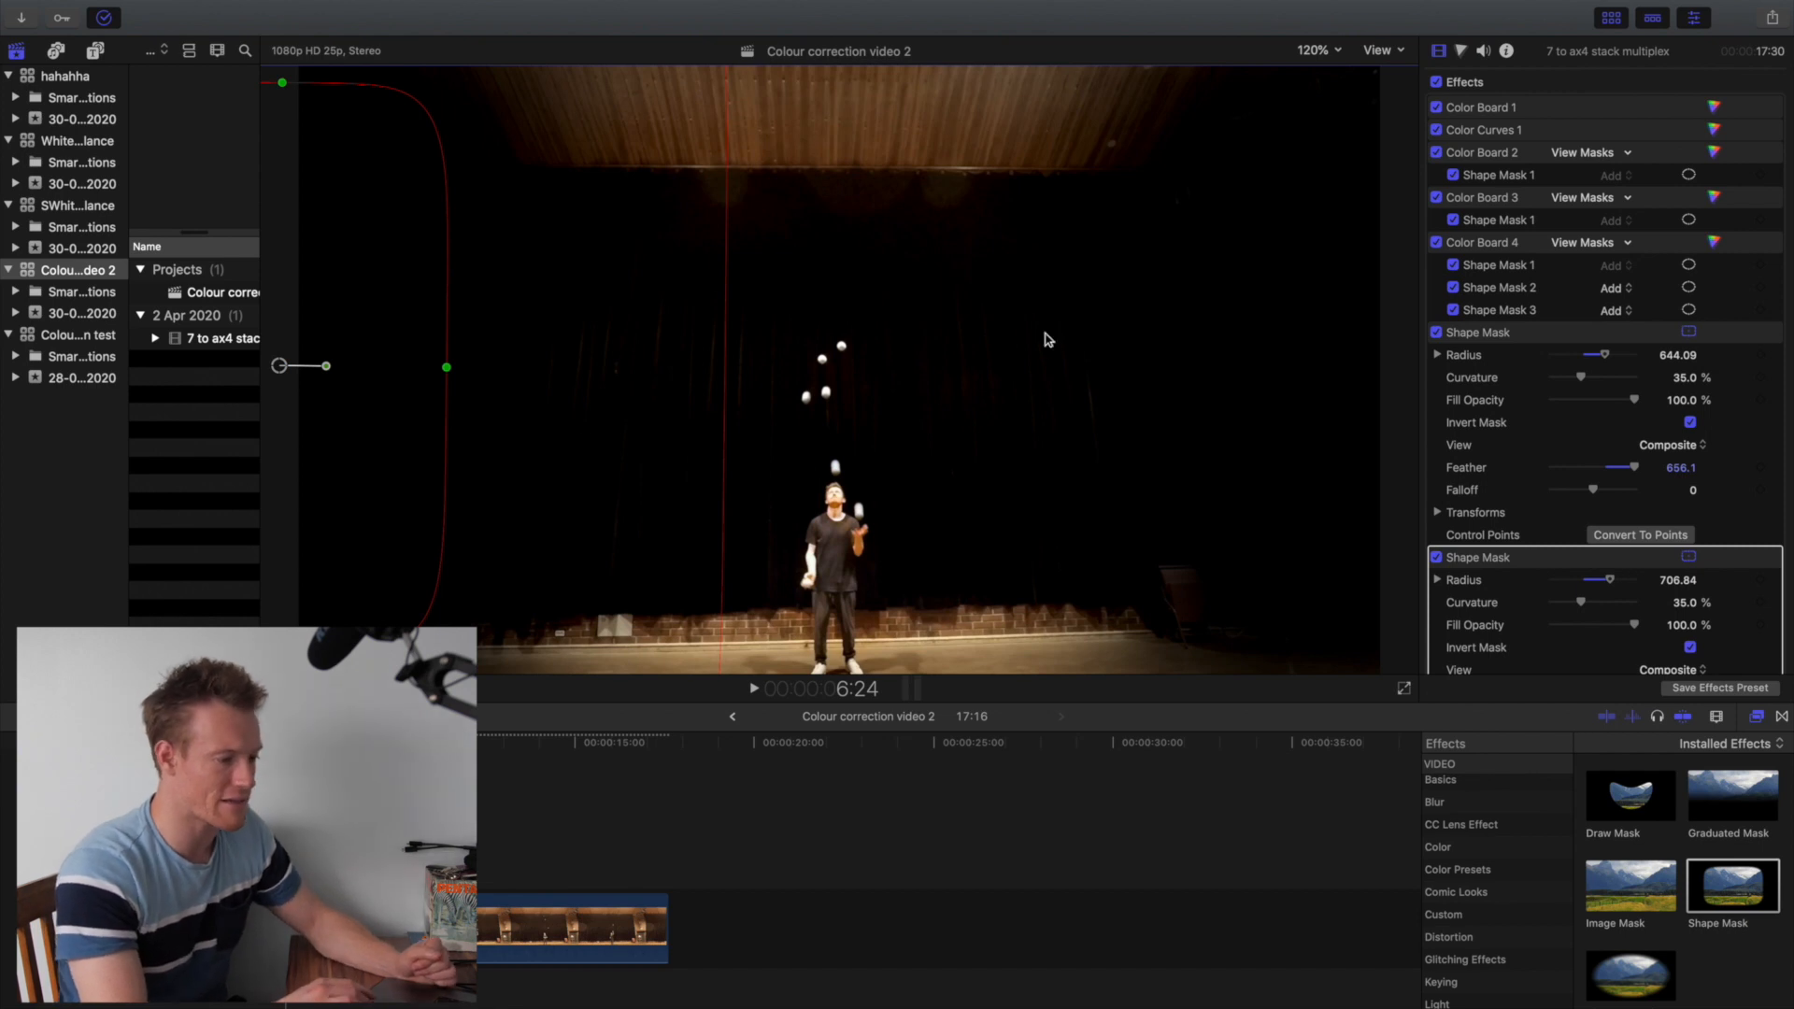
click(1438, 83)
click(1437, 82)
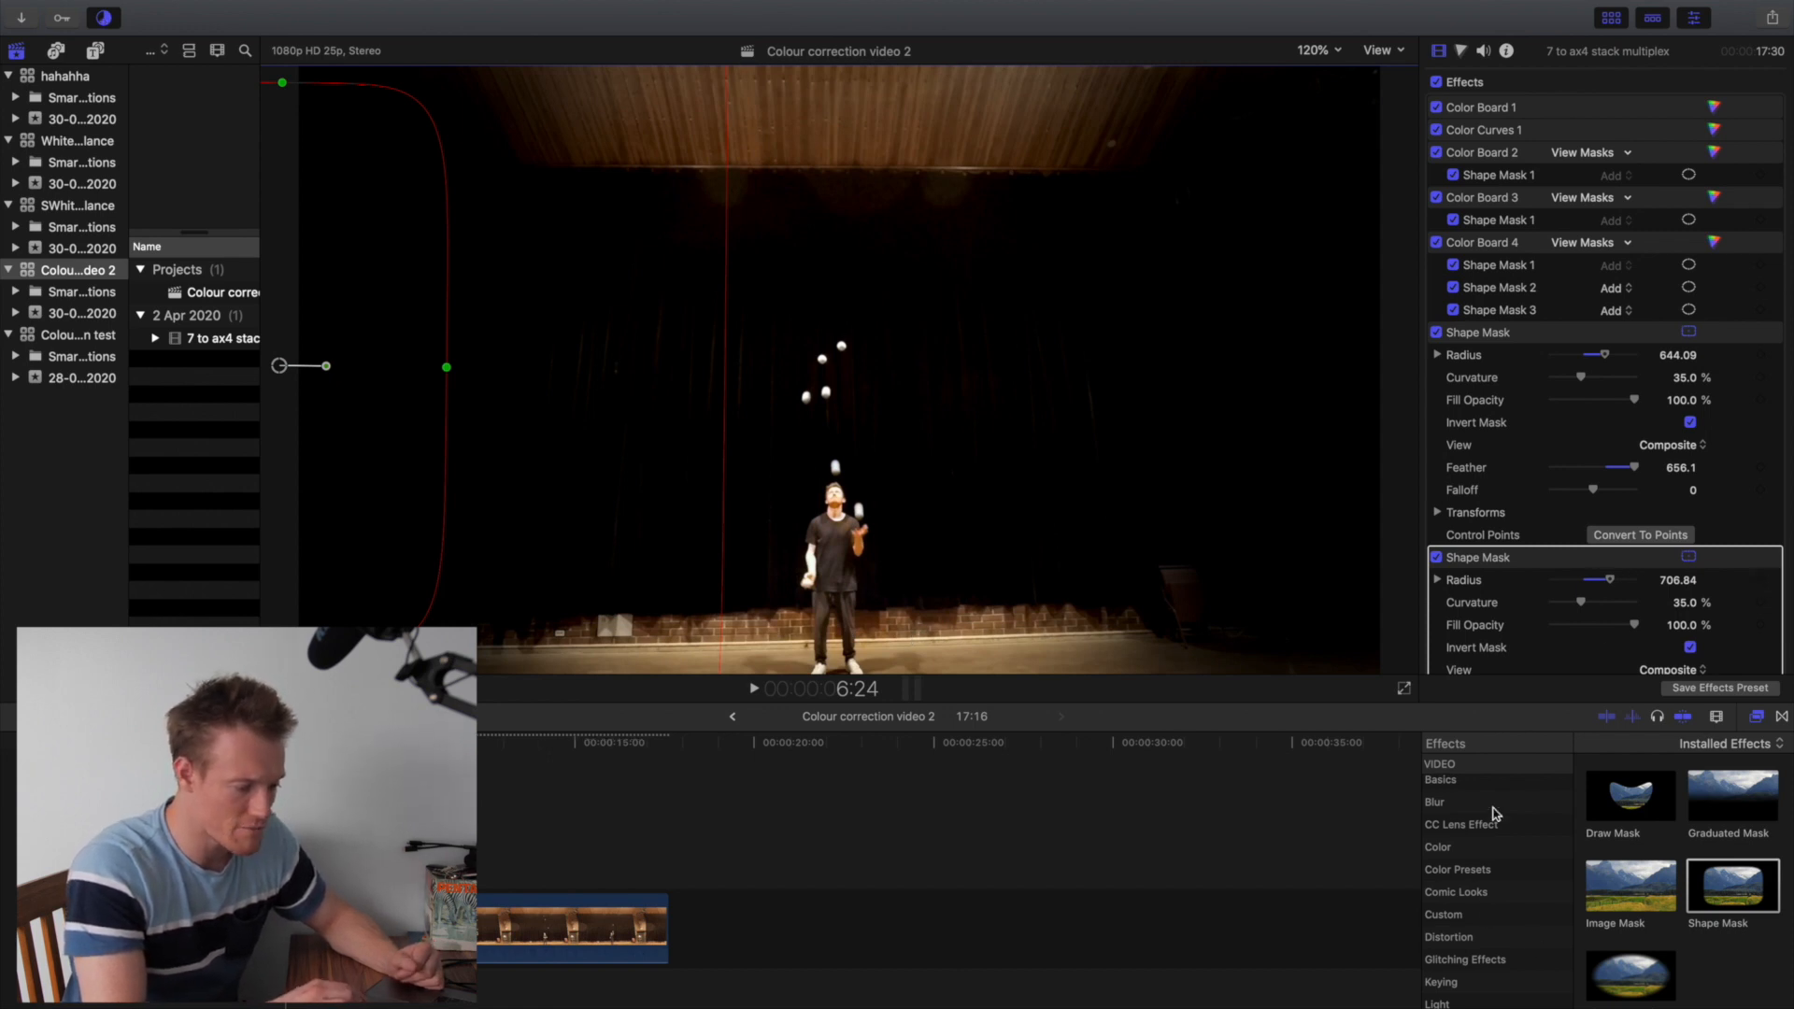
Step: Apply another Color Board to the clip and shape its mask into a wide, low strip over the stage floor
click(1481, 848)
click(1647, 811)
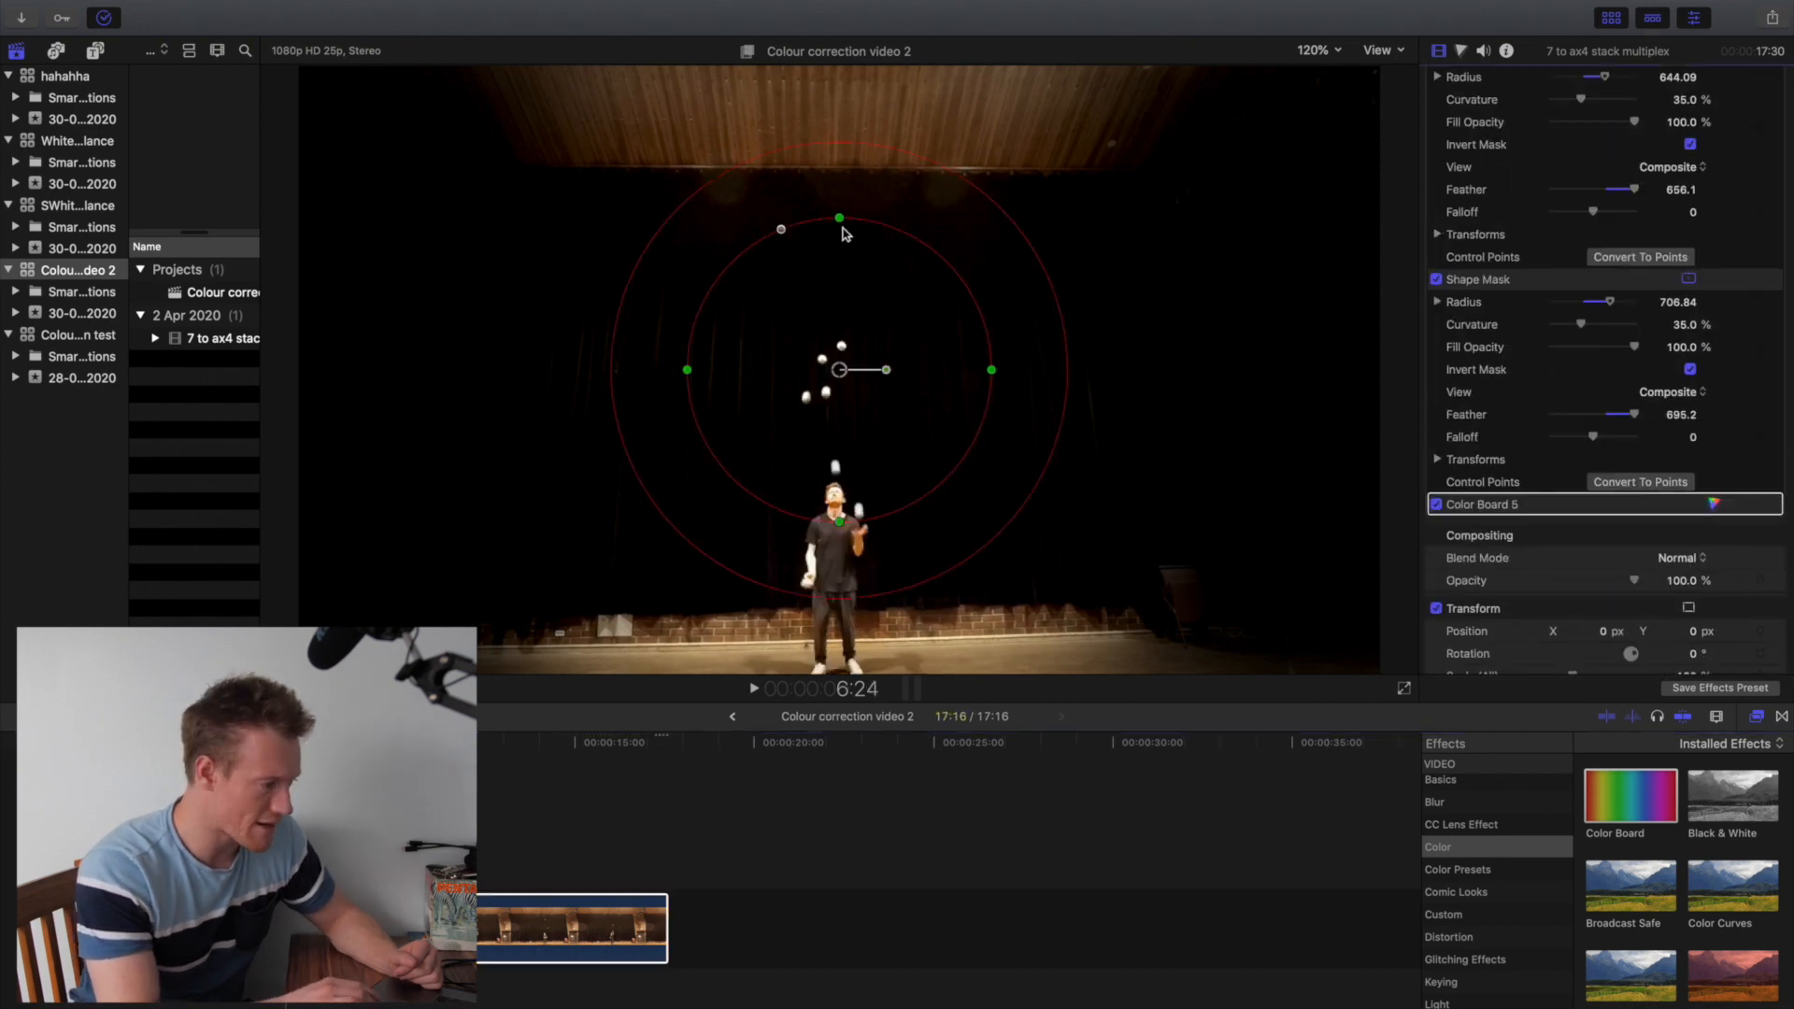
drag(841, 228, 591, 612)
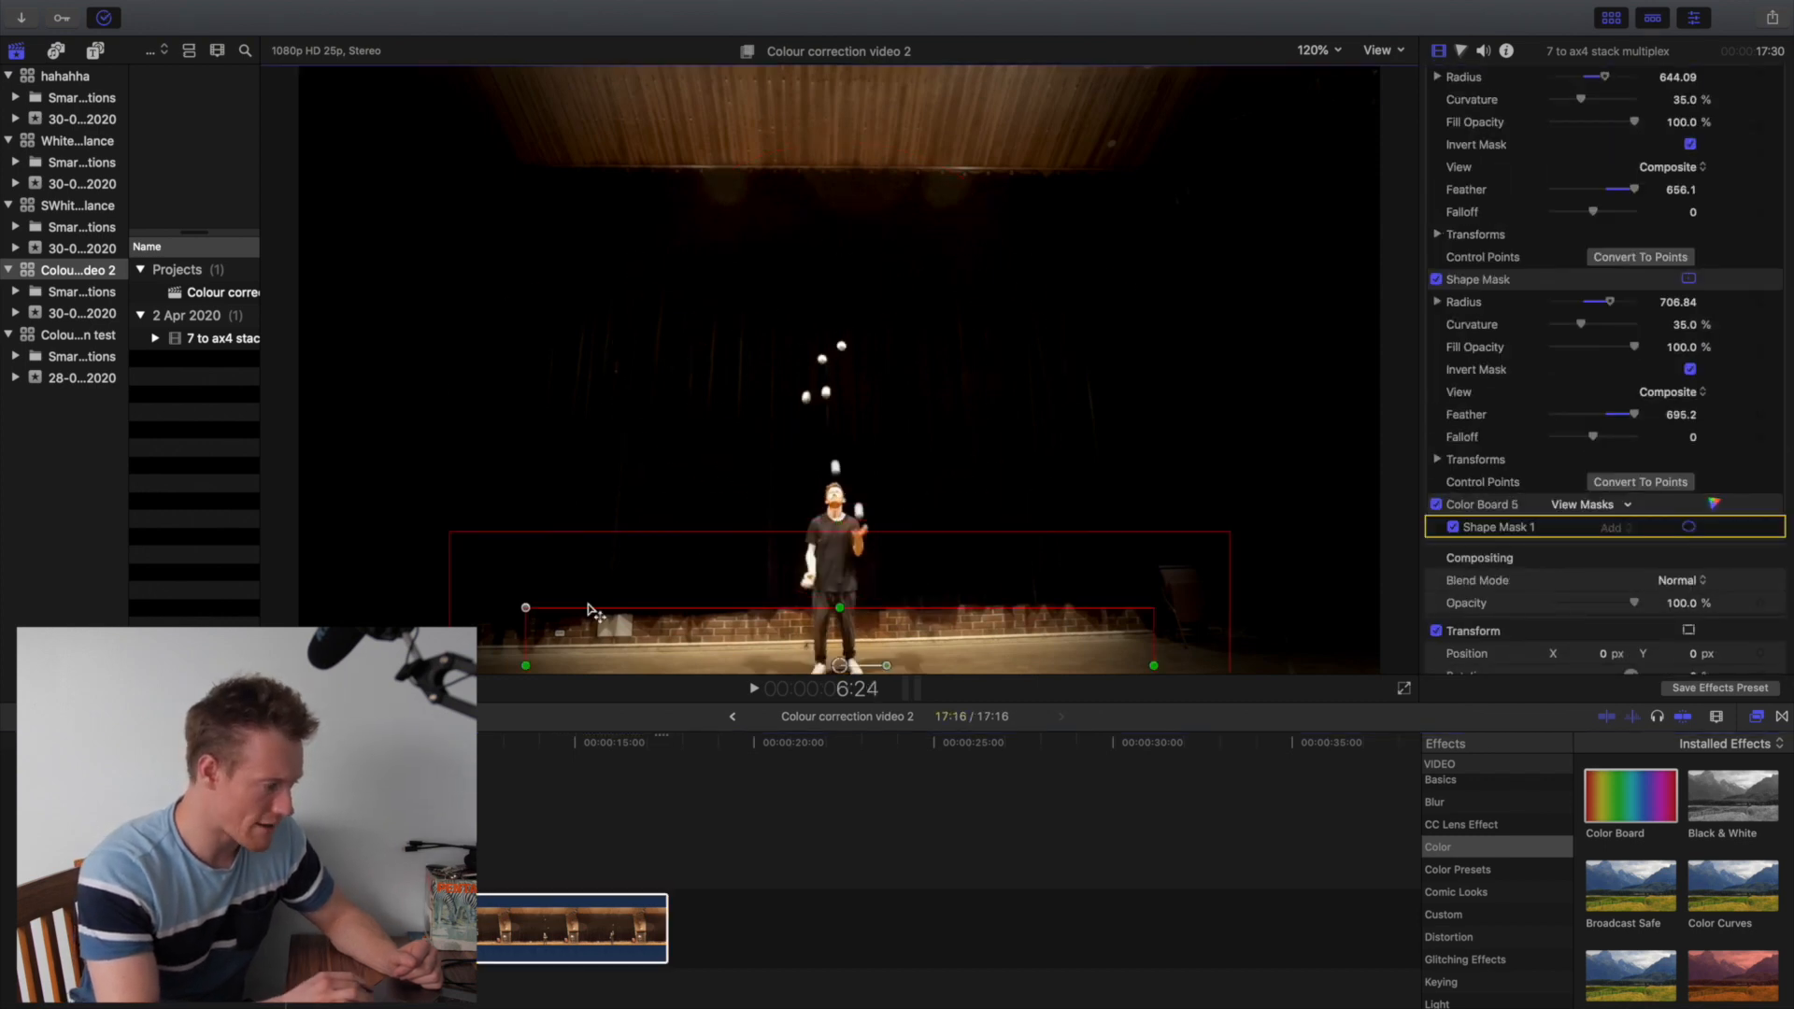
Step: Inside the floor mask, set exposure to shadows -21%, midtones -24%, highlights -23%, and highlights colour to 46° at -9%
key(super+6)
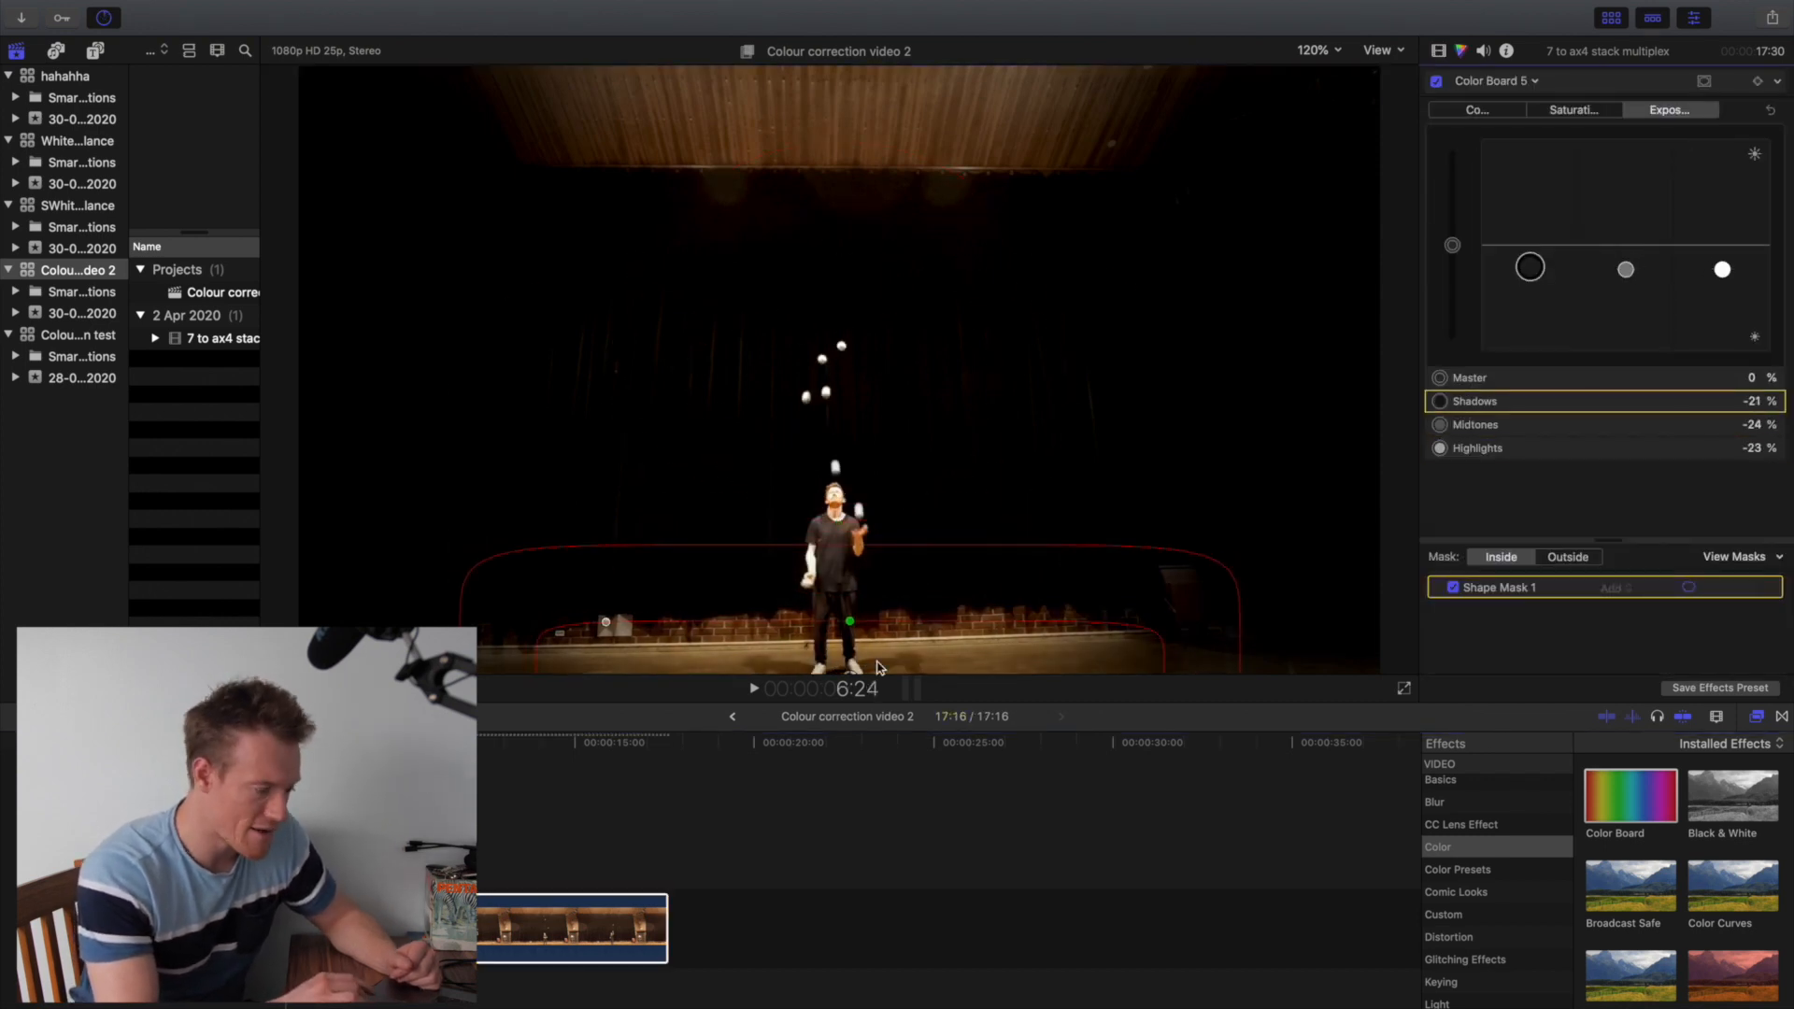
key(ctrl+super+s)
click(1722, 253)
key(ctrl+super+c)
drag(1670, 245, 1482, 257)
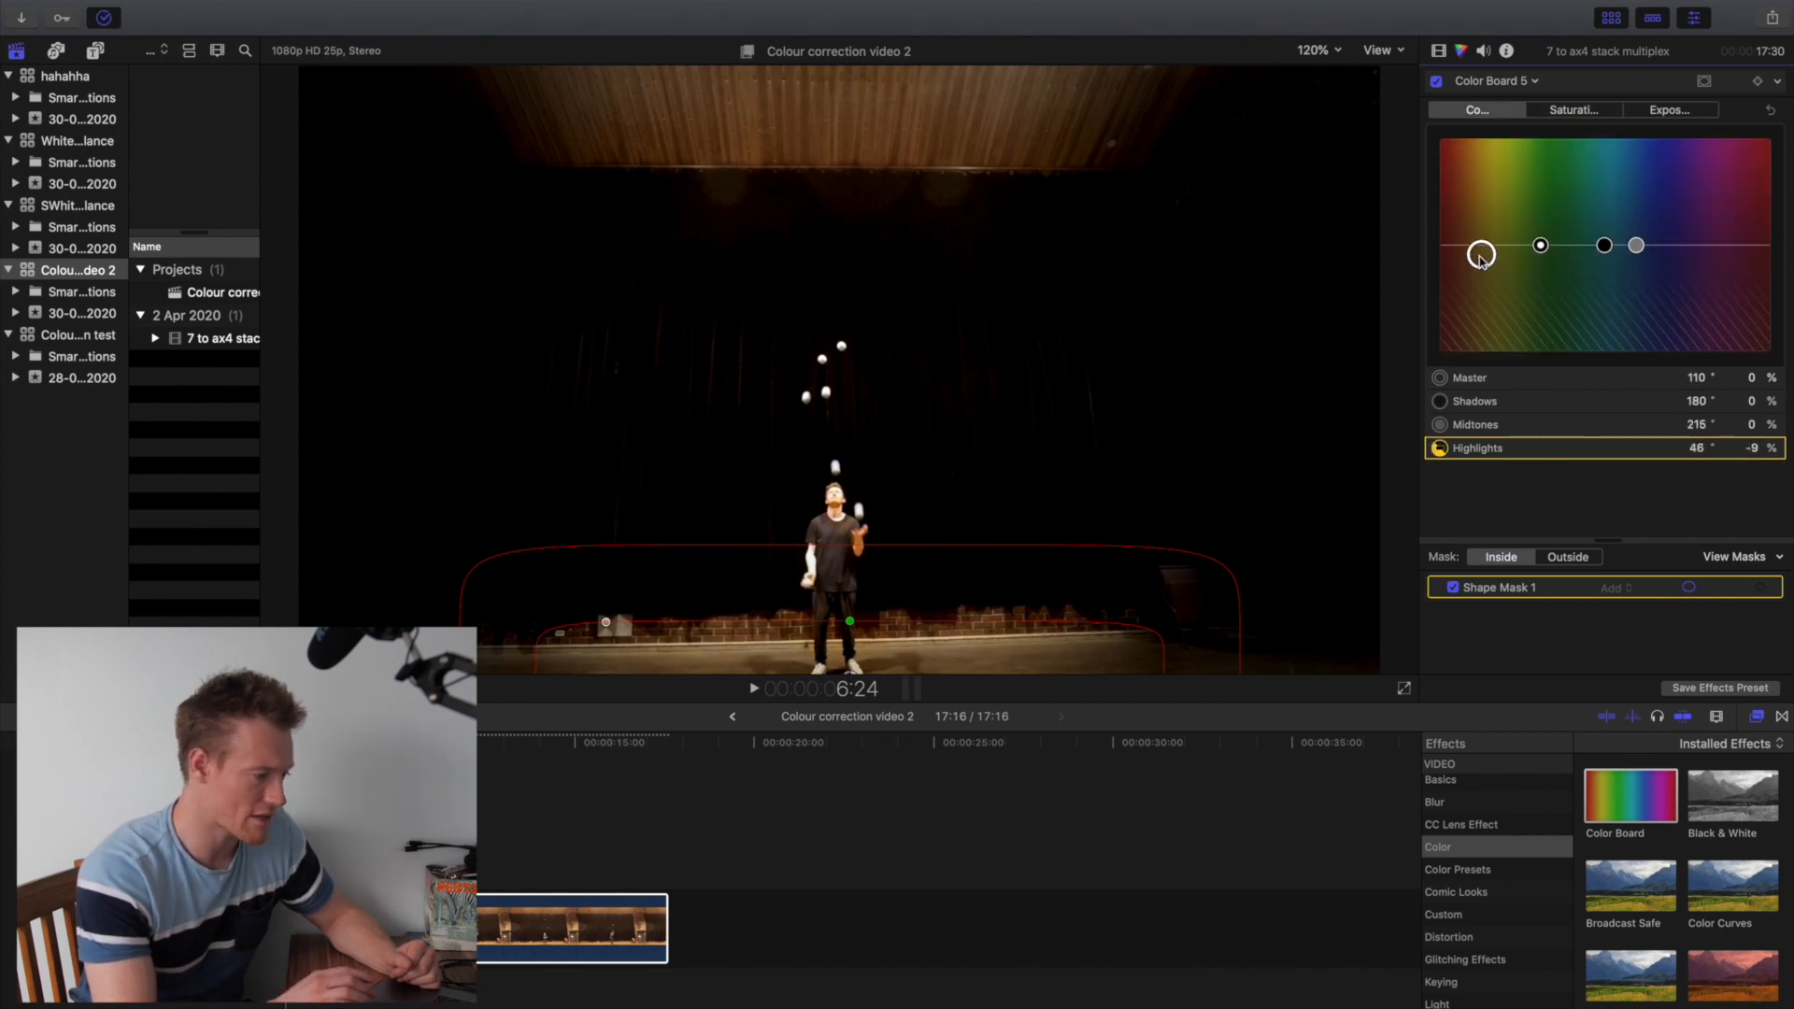
Step: Toggle the floor's Color Board off and on to compare its effect on the clip
click(1437, 81)
click(1437, 83)
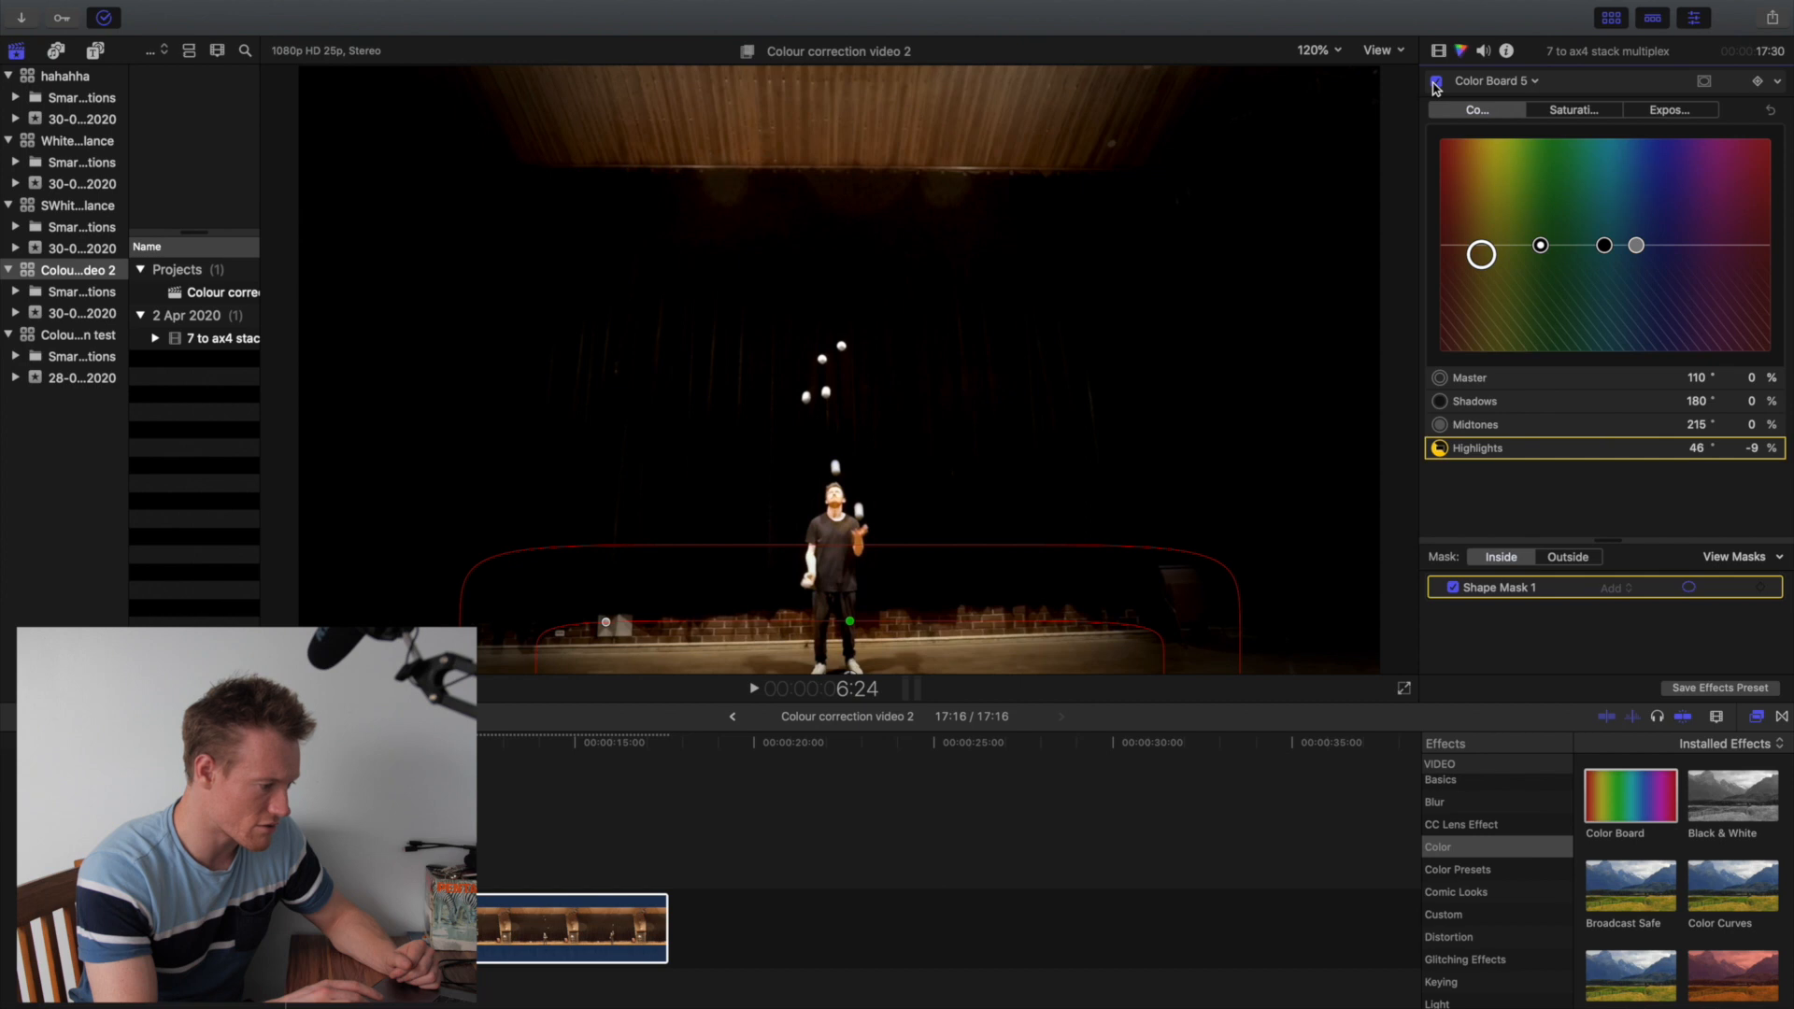
click(1437, 84)
click(1437, 84)
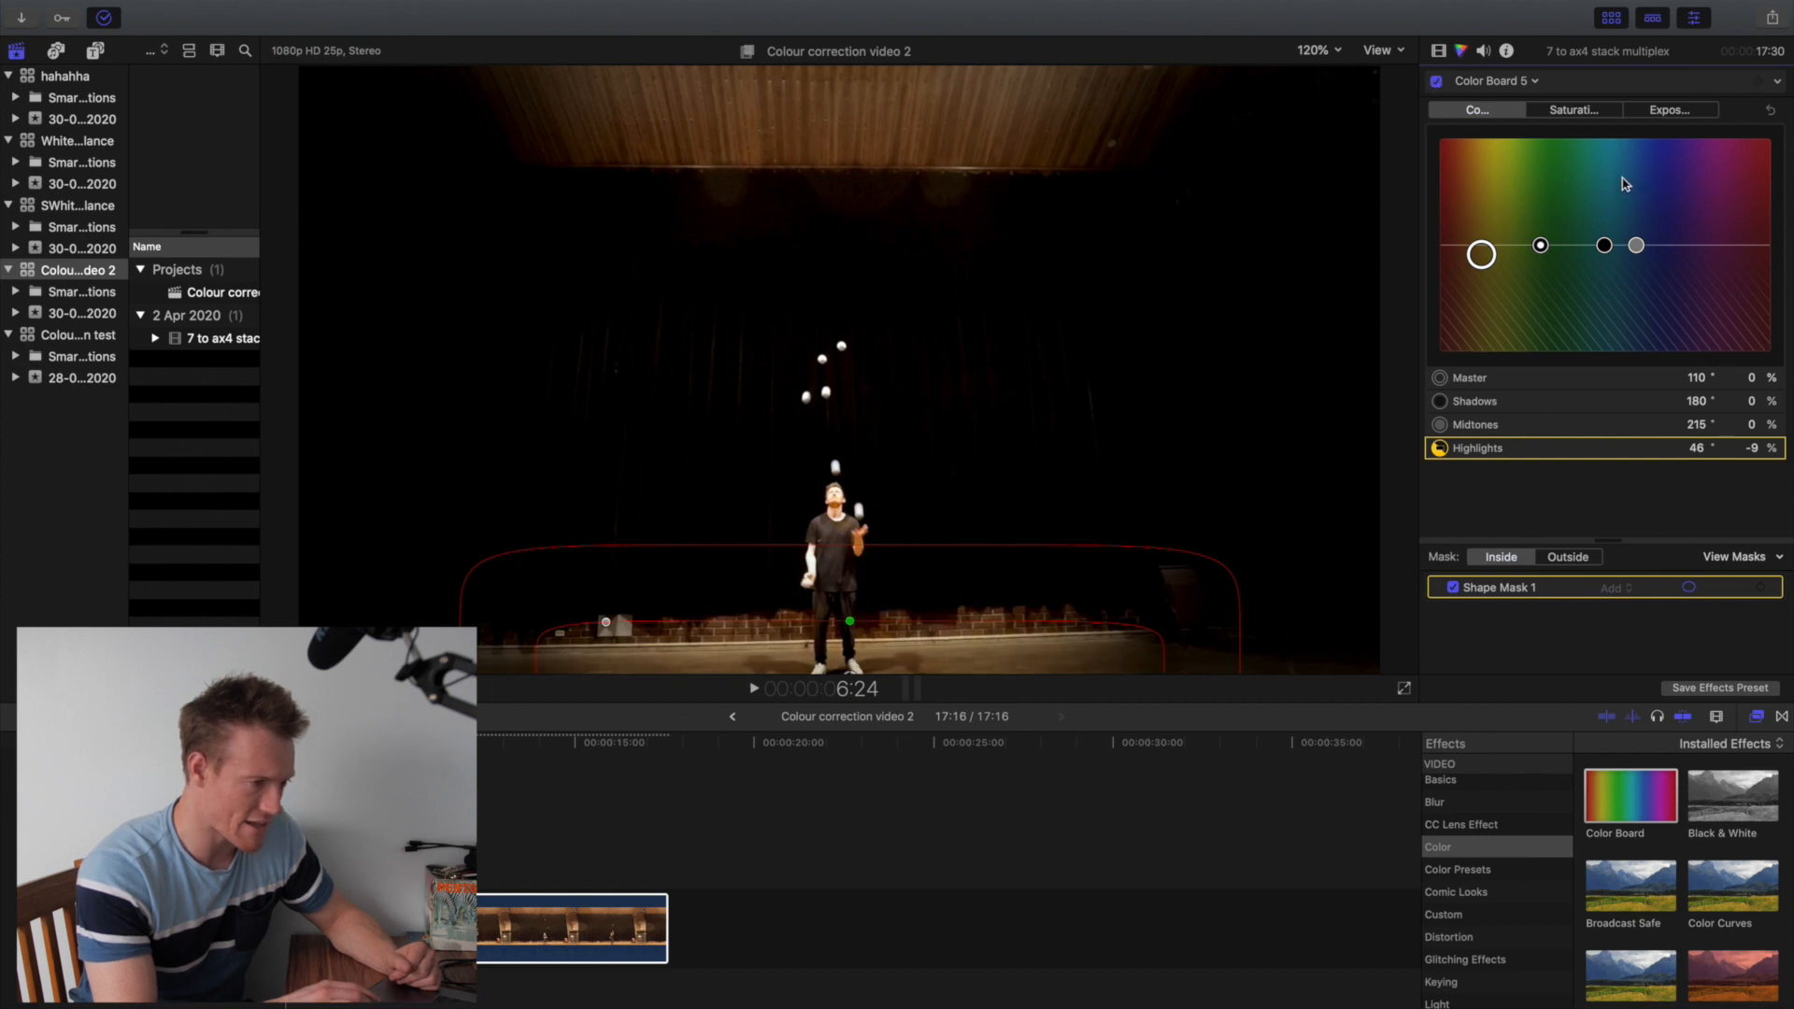
Step: Apply a further Color Board with a wide, rounded shape mask over the wooden ceiling
click(1574, 109)
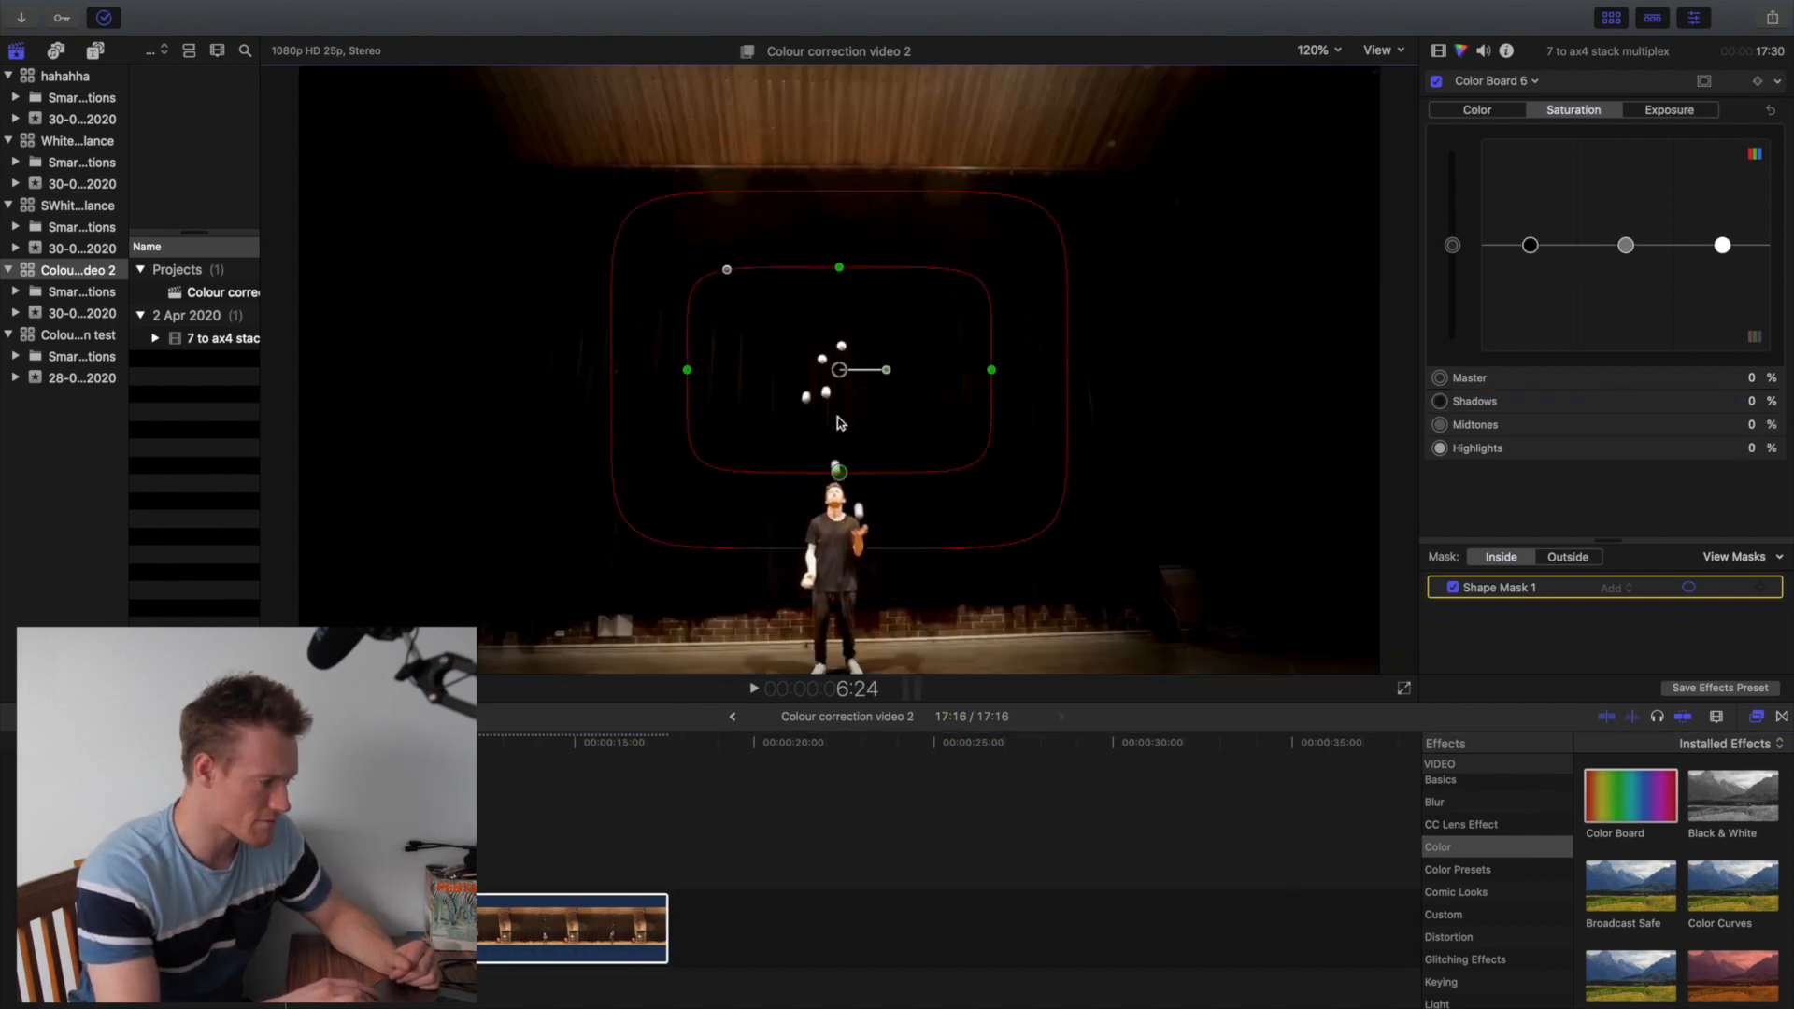
drag(846, 373, 838, 187)
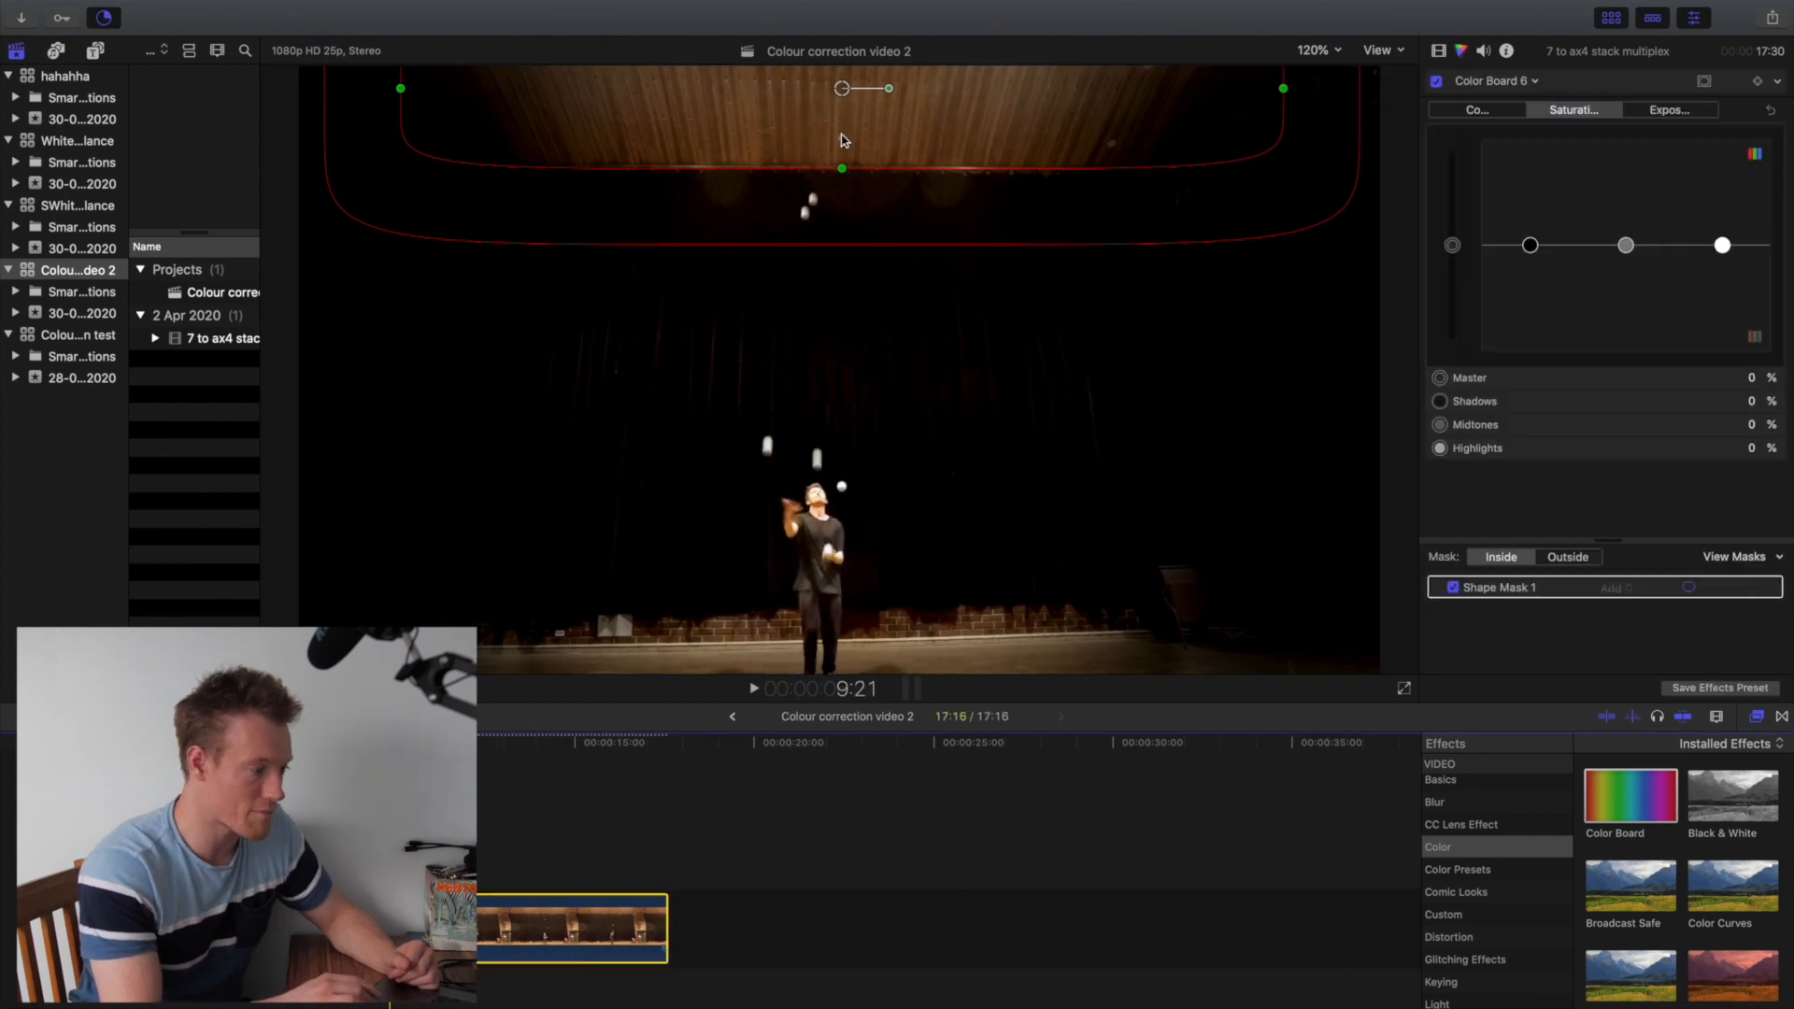
Step: Lower the exposure inside the ceiling mask to darken the ceiling, and play the corrected clip full screen
click(1670, 110)
drag(1626, 245, 1530, 253)
drag(1722, 244, 1626, 265)
click(1574, 109)
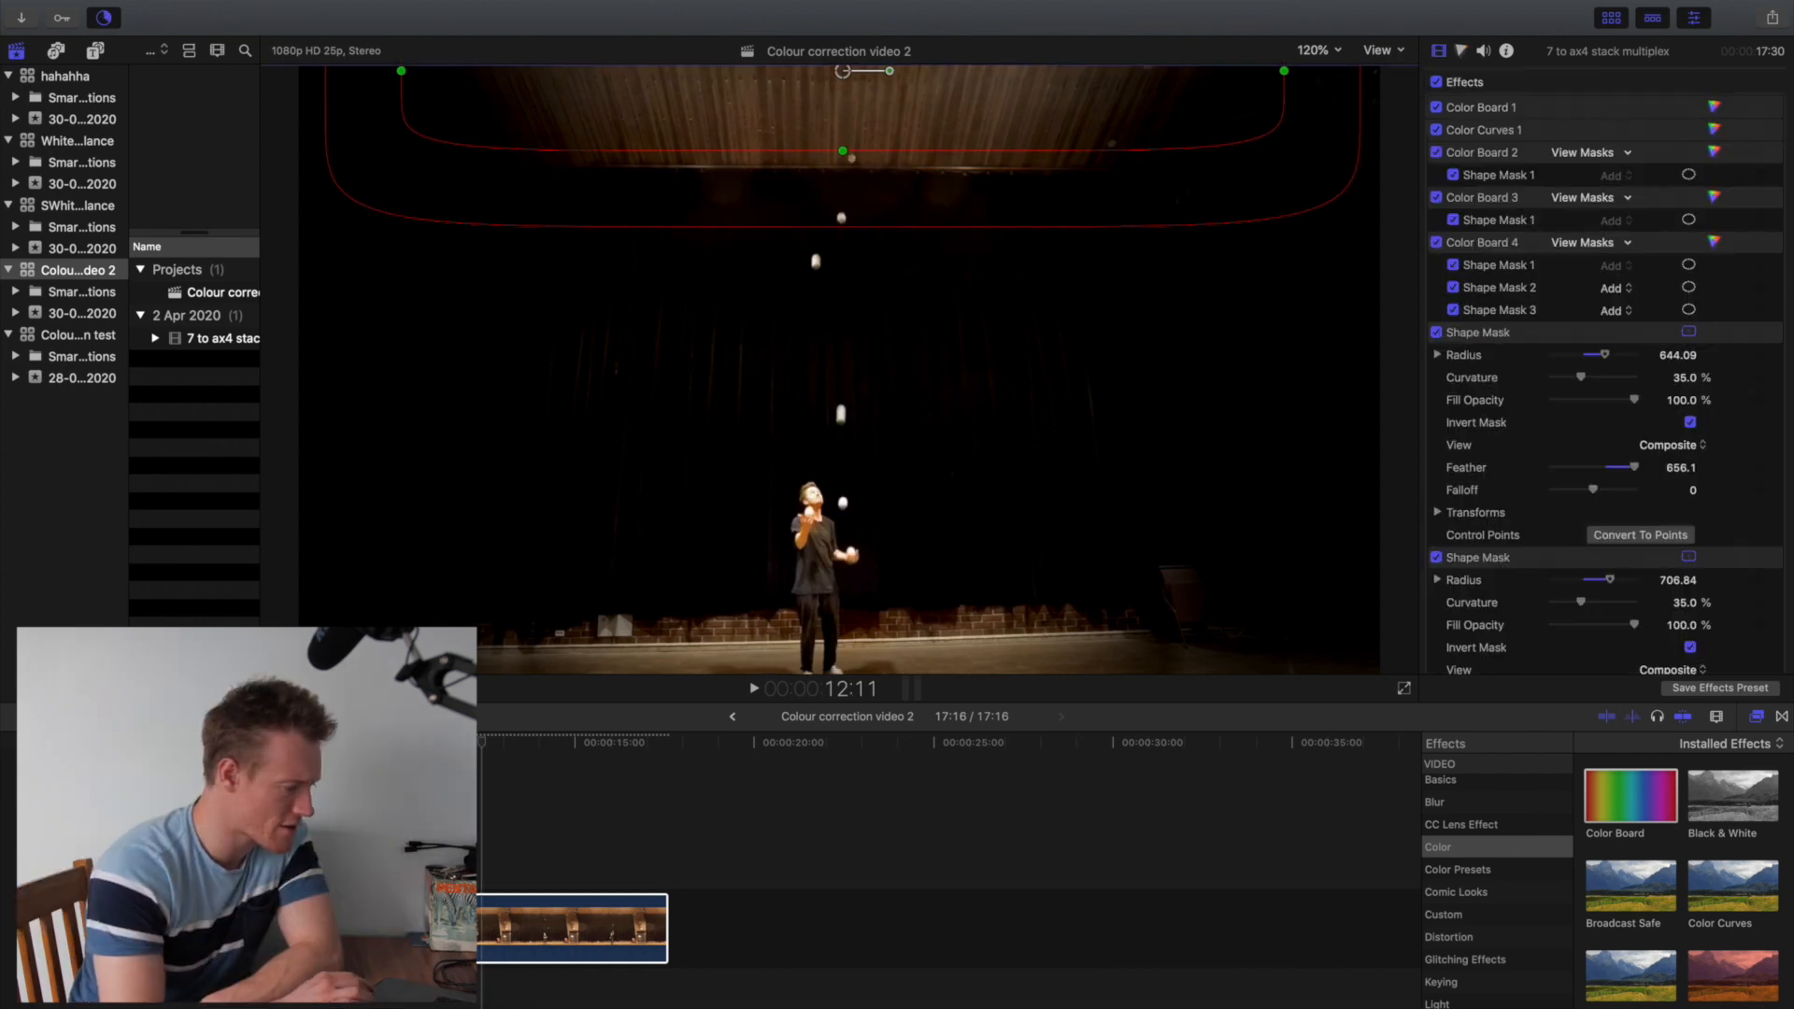
key(super+4)
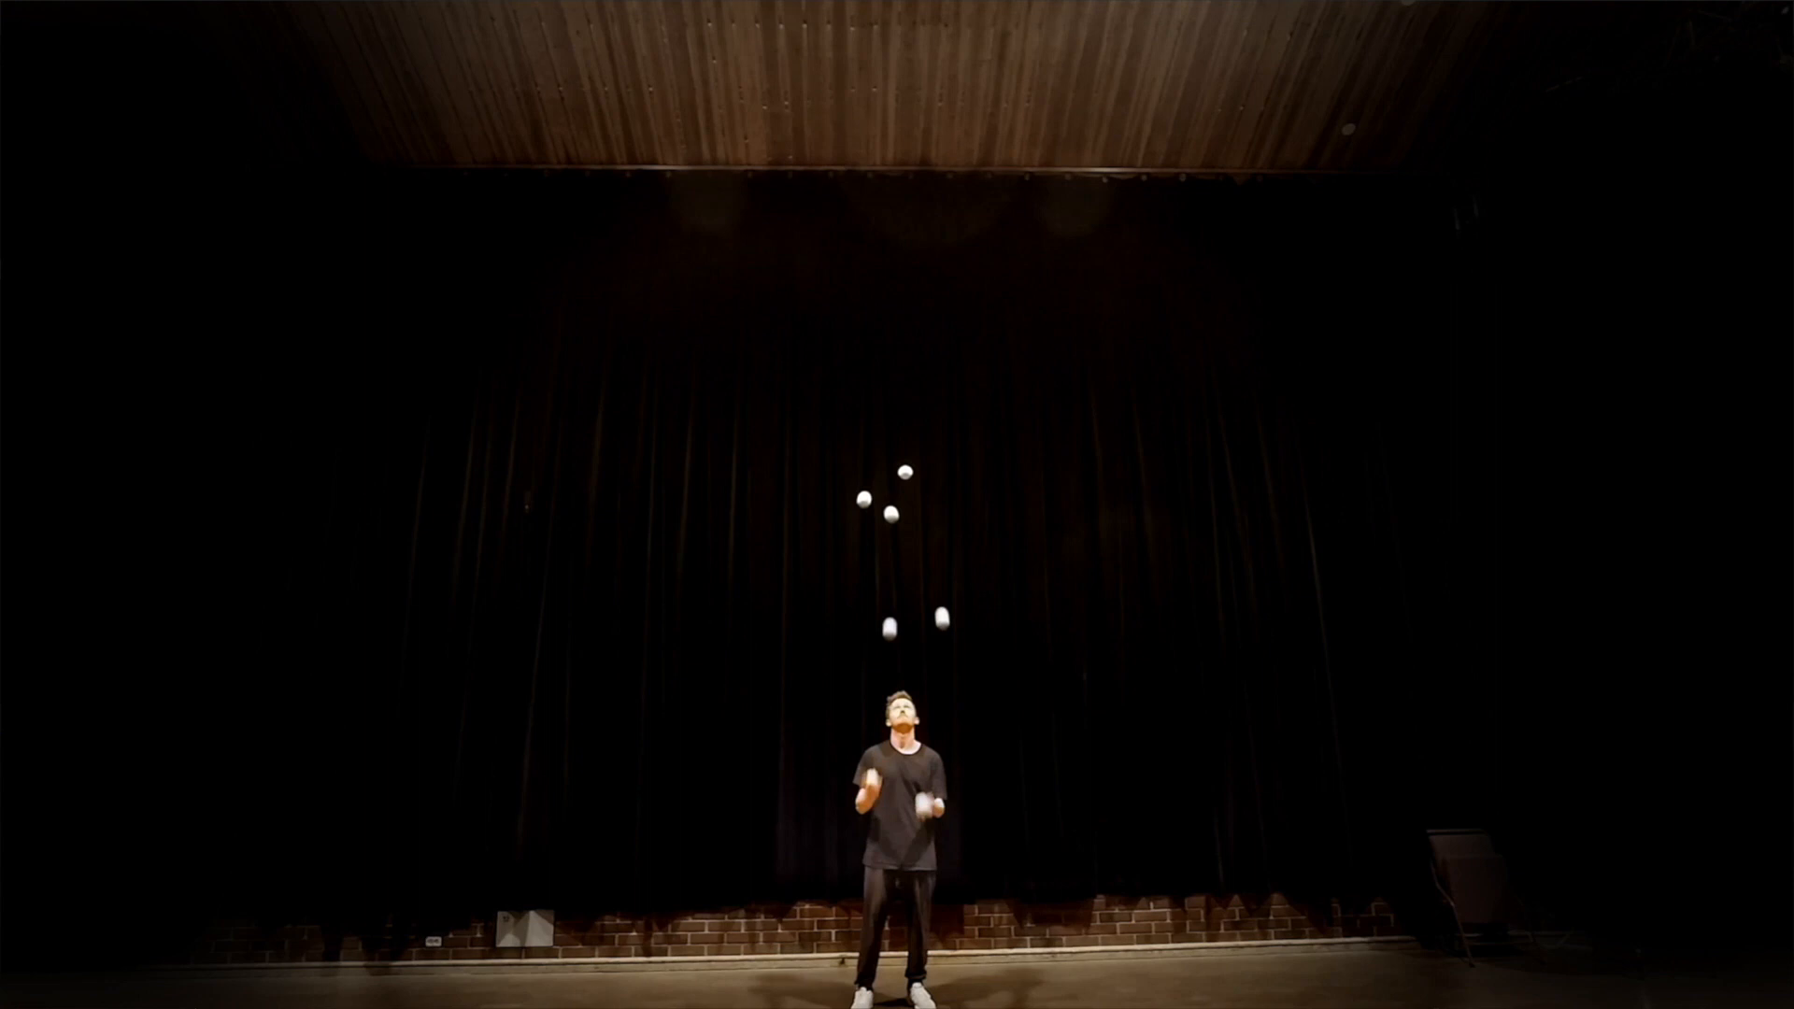